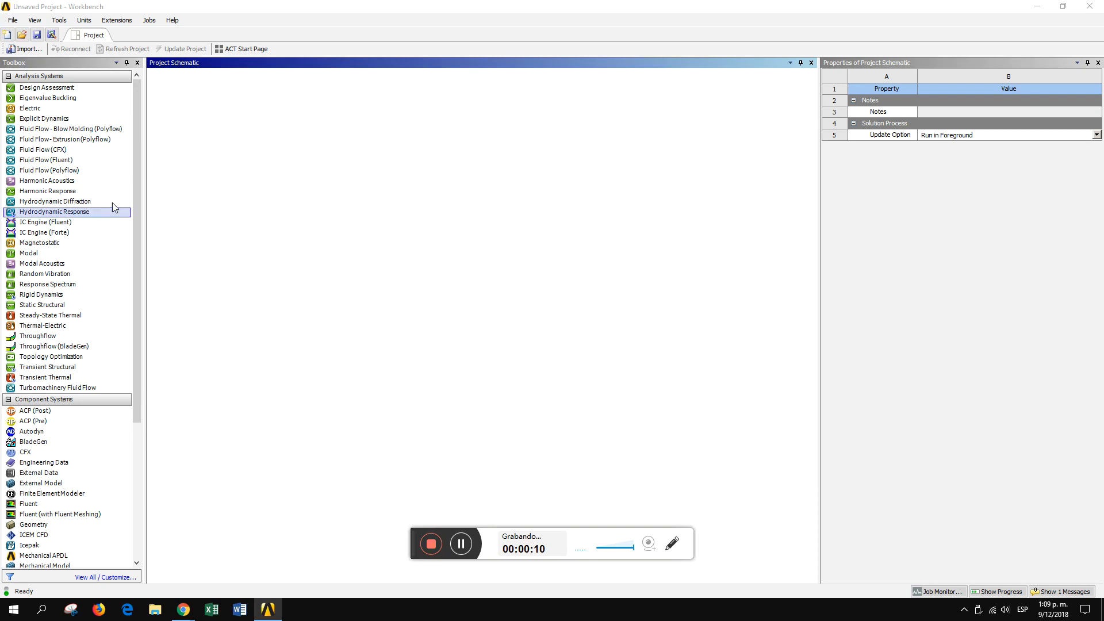
- Add a Static Structural analysis system to the project schematic and open its Geometry cell in DesignModeler
{"action": "left_click", "coordinate": [47, 309]}
{"action": "left_click_drag", "start_coordinate": [47, 309], "coordinate": [224, 130]}
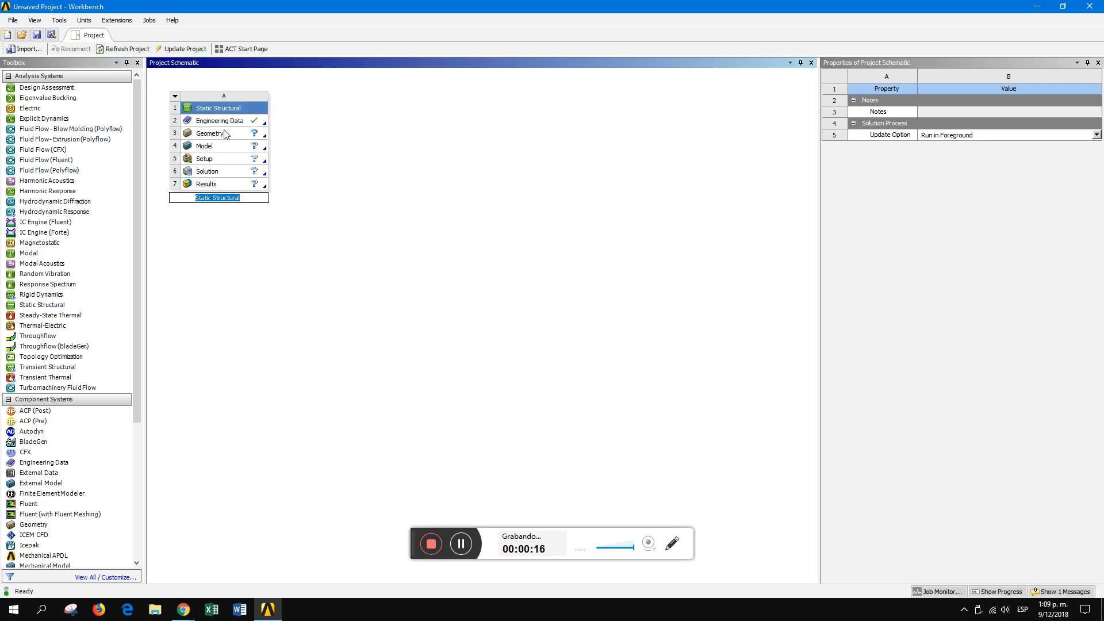
{"action": "key", "text": "Return"}
{"action": "right_click", "coordinate": [243, 135]}
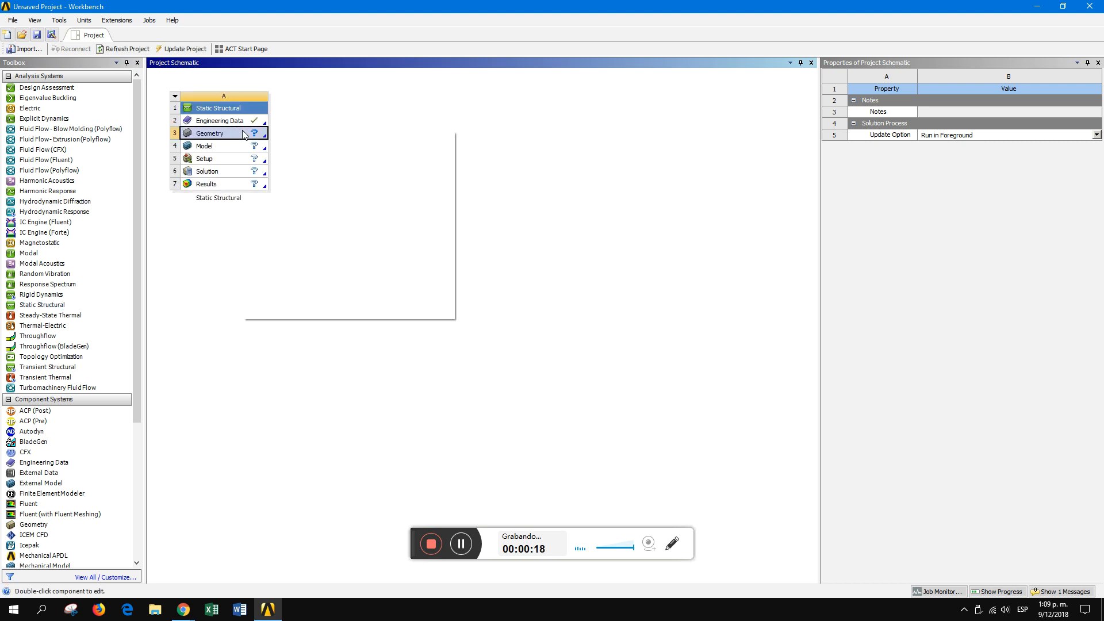
{"action": "left_click", "coordinate": [310, 137]}
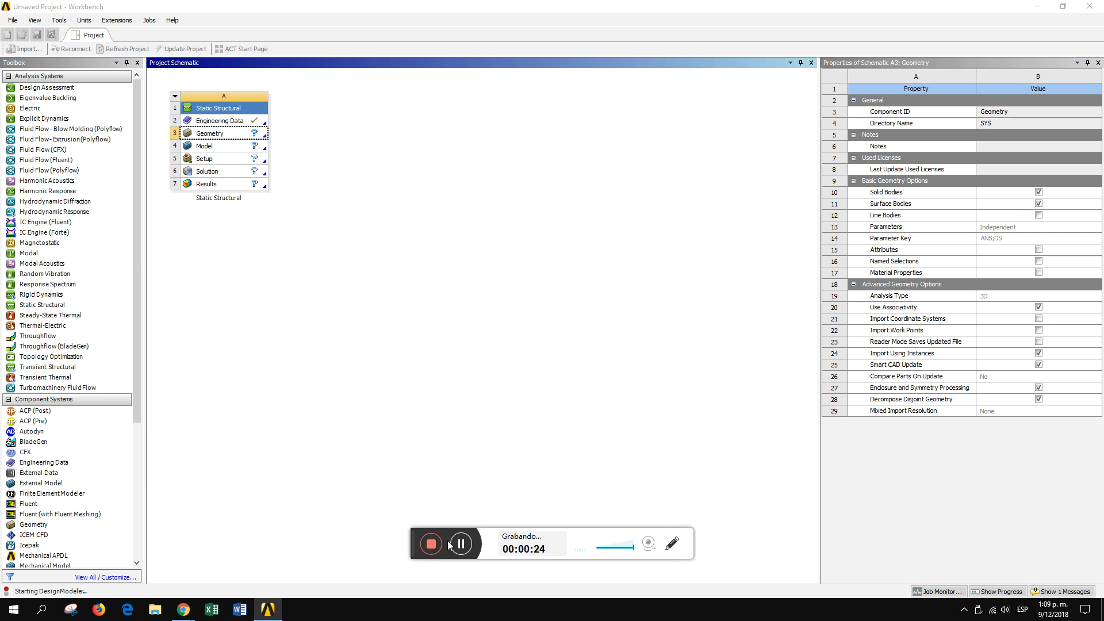
{"action": "left_click_drag", "start_coordinate": [410, 549], "coordinate": [656, 55]}
- Start importing an external geometry file and browse to the desktop folder Blog > PRACTICAS 11- 20
{"action": "left_click", "coordinate": [13, 22]}
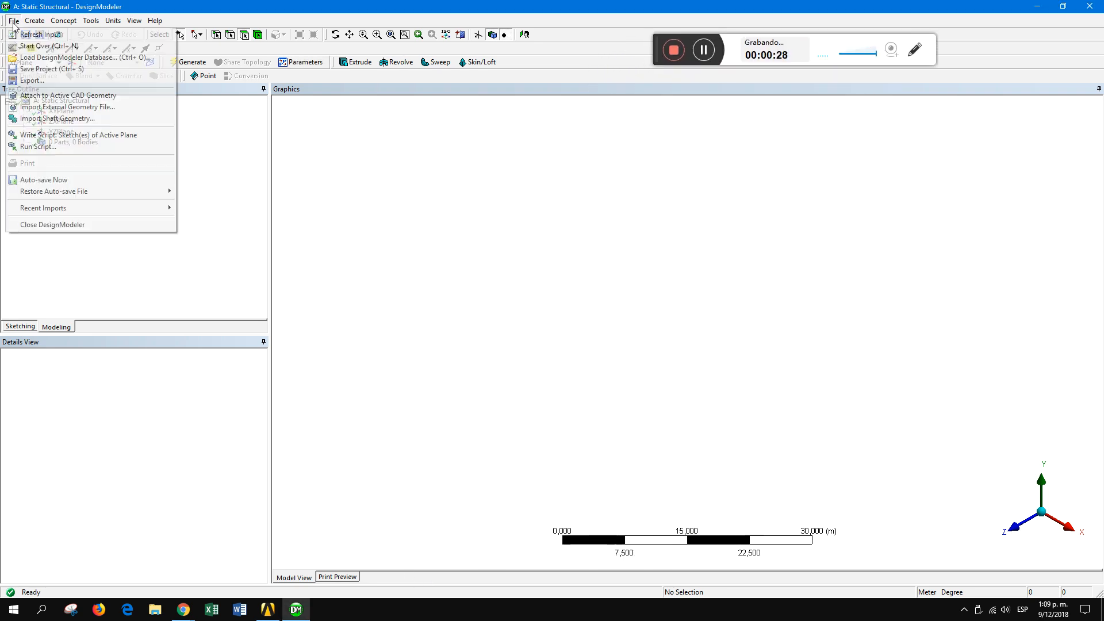
{"action": "left_click", "coordinate": [53, 107]}
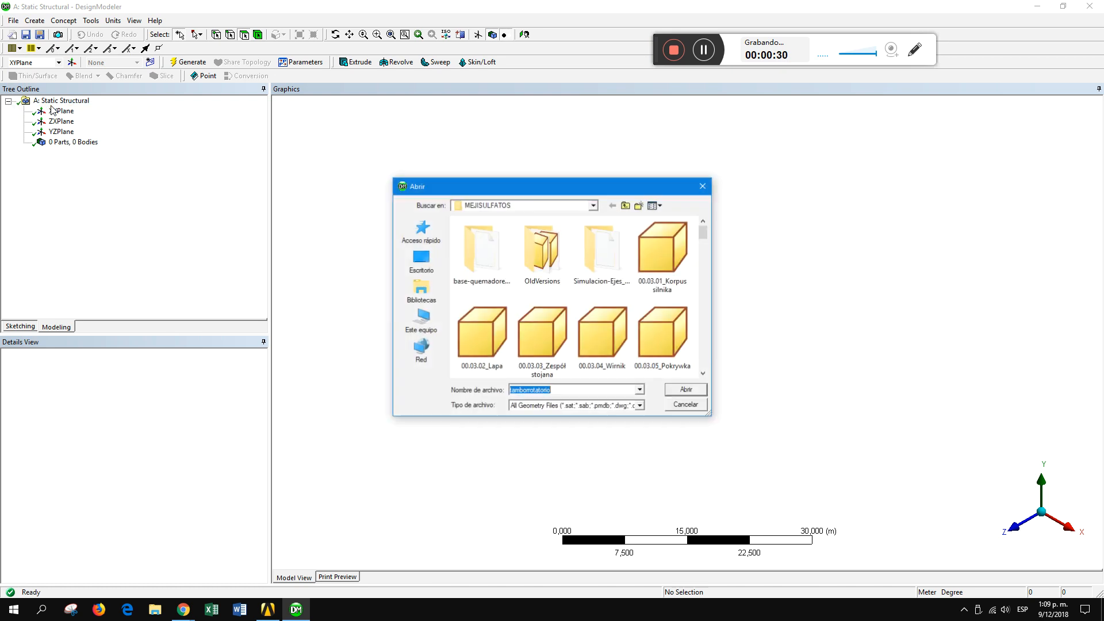
{"action": "left_click", "coordinate": [593, 205]}
{"action": "left_click", "coordinate": [426, 265]}
{"action": "scroll", "coordinate": [532, 371], "scroll_direction": "down", "scroll_amount": 10}
{"action": "scroll", "coordinate": [534, 370], "scroll_direction": "down", "scroll_amount": 3}
{"action": "scroll", "coordinate": [533, 370], "scroll_direction": "up", "scroll_amount": 6}
{"action": "scroll", "coordinate": [518, 282], "scroll_direction": "up", "scroll_amount": 5}
{"action": "double_click", "coordinate": [496, 367]}
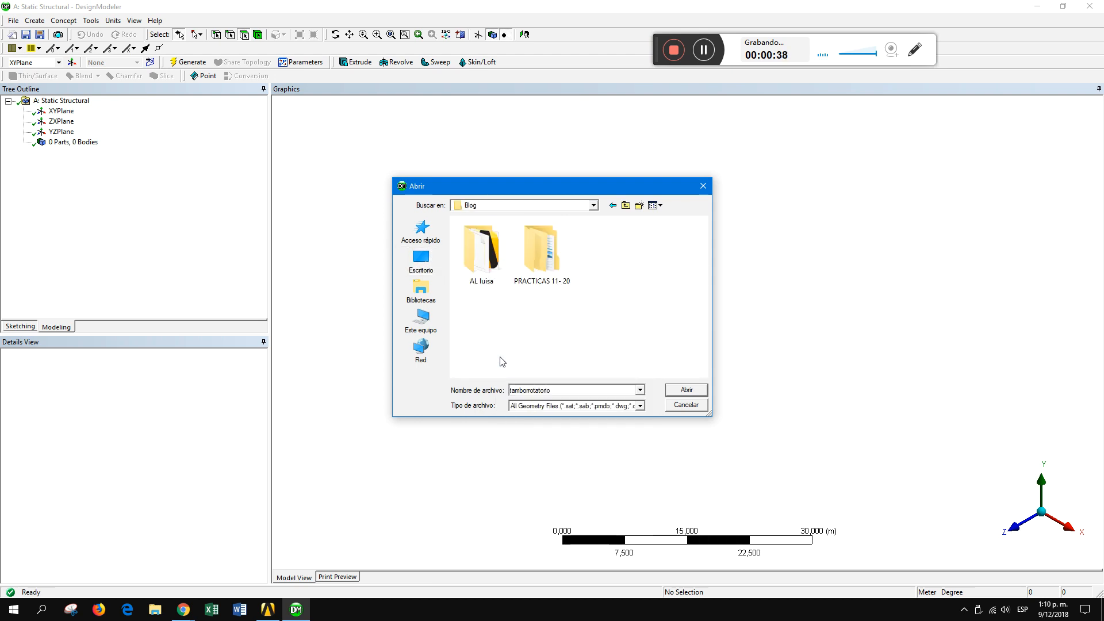
{"action": "double_click", "coordinate": [553, 266]}
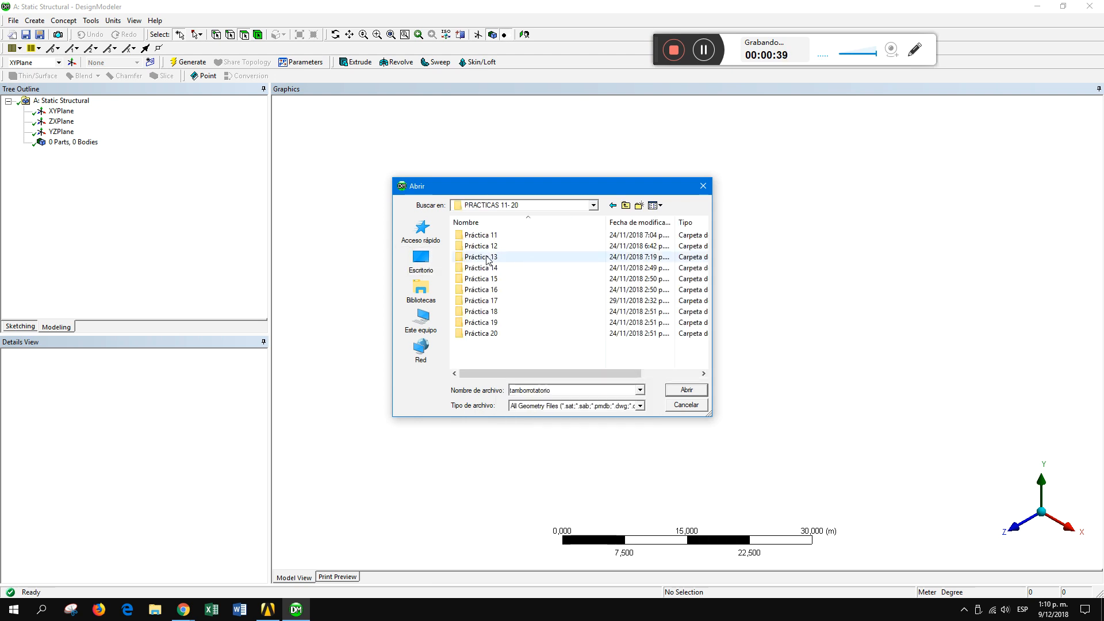
- Import soporte.x_t, generate the imported geometry, and expand its part list in the model tree
{"action": "double_click", "coordinate": [505, 293]}
{"action": "left_click", "coordinate": [490, 236]}
{"action": "left_click", "coordinate": [667, 390]}
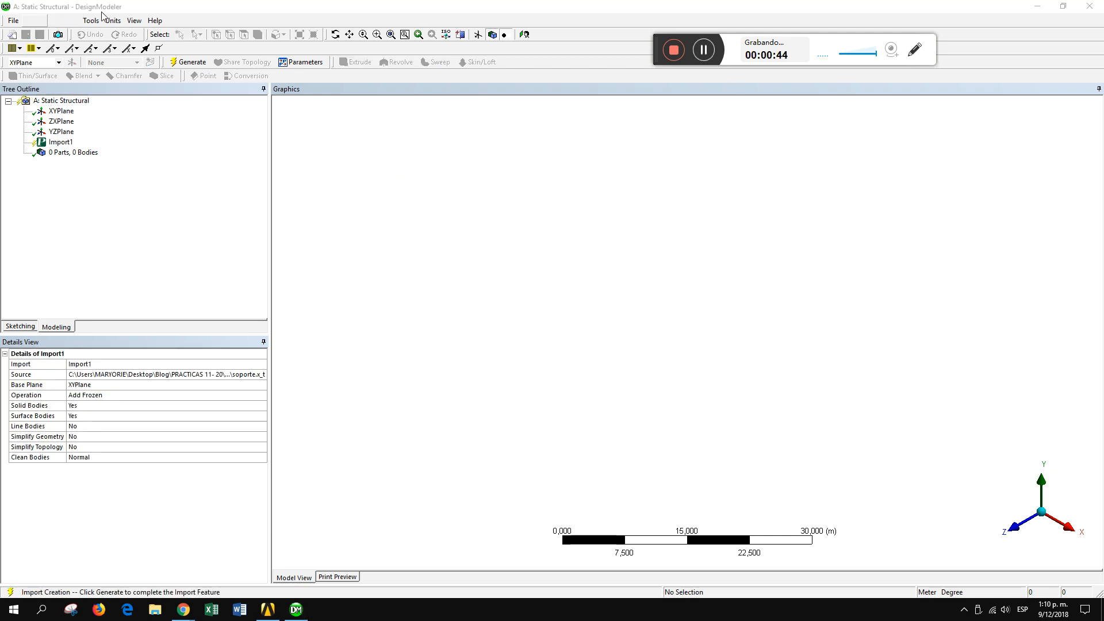
{"action": "left_click", "coordinate": [189, 61]}
{"action": "middle_click_drag", "start_coordinate": [727, 380], "coordinate": [780, 377]}
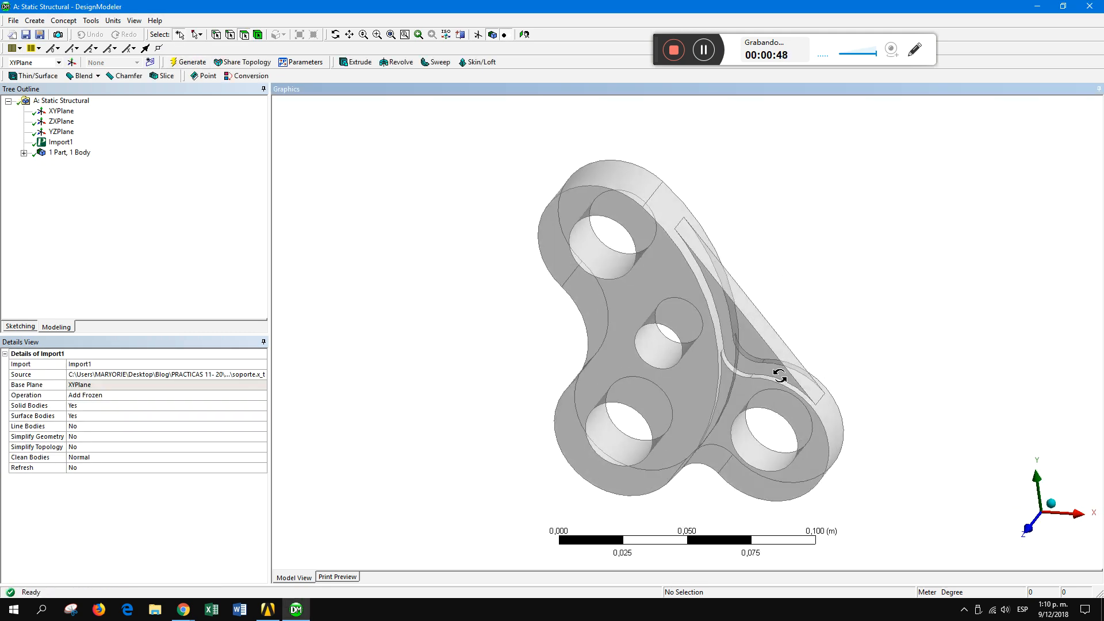
{"action": "left_click", "coordinate": [23, 153]}
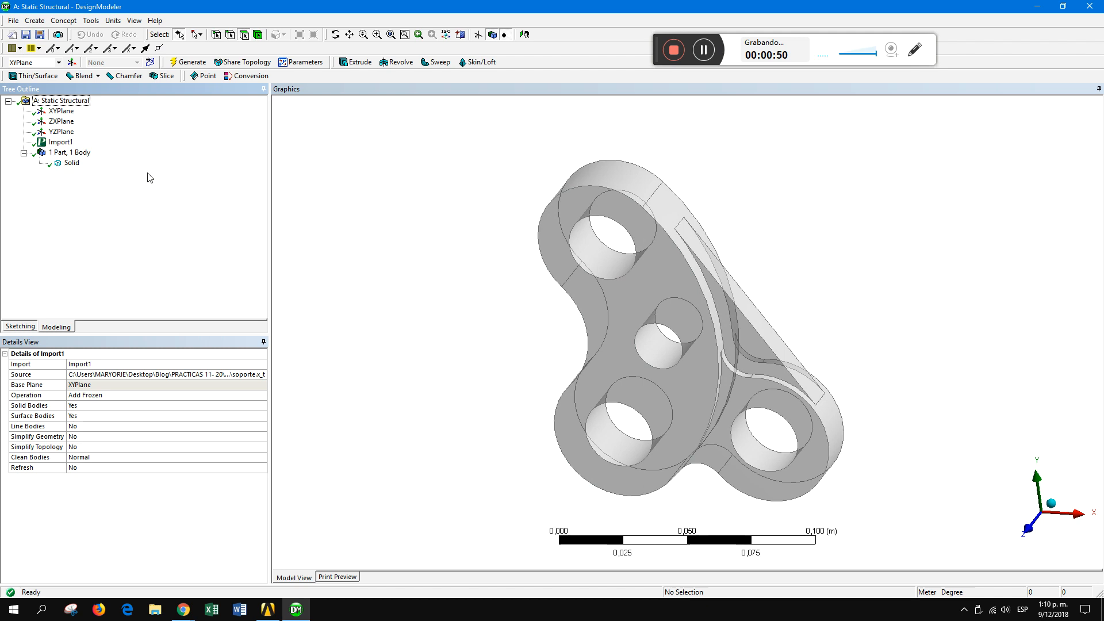
- Select the short straight edge across the bracket's upper outer rim and change the length unit to millimetres
{"action": "middle_click_drag", "start_coordinate": [664, 290], "coordinate": [742, 297]}
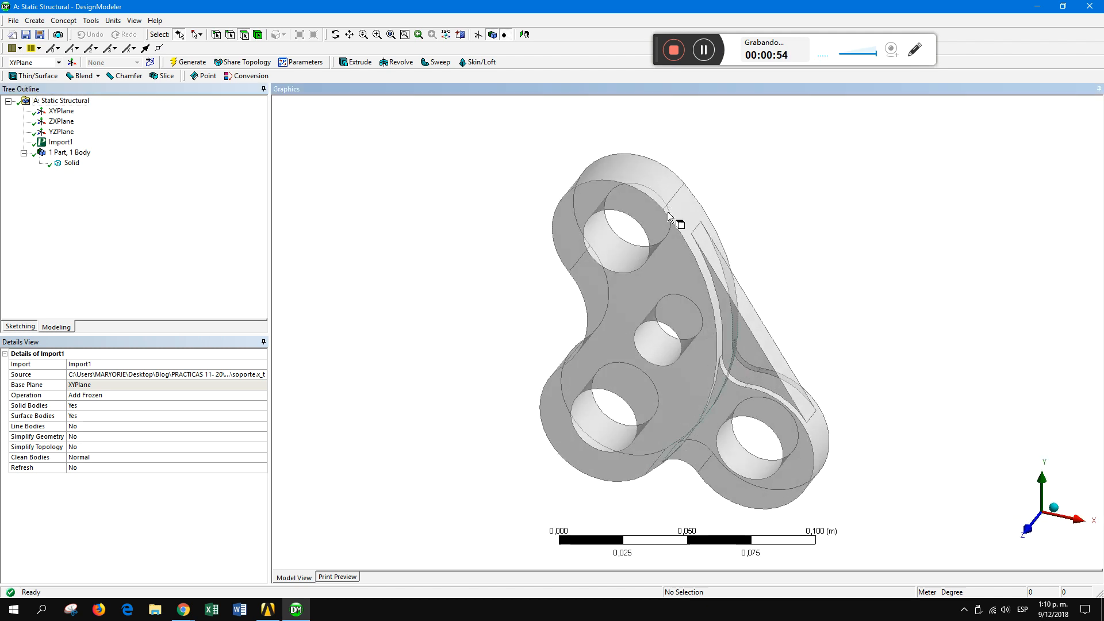
{"action": "left_click", "coordinate": [675, 192]}
{"action": "left_click", "coordinate": [744, 256]}
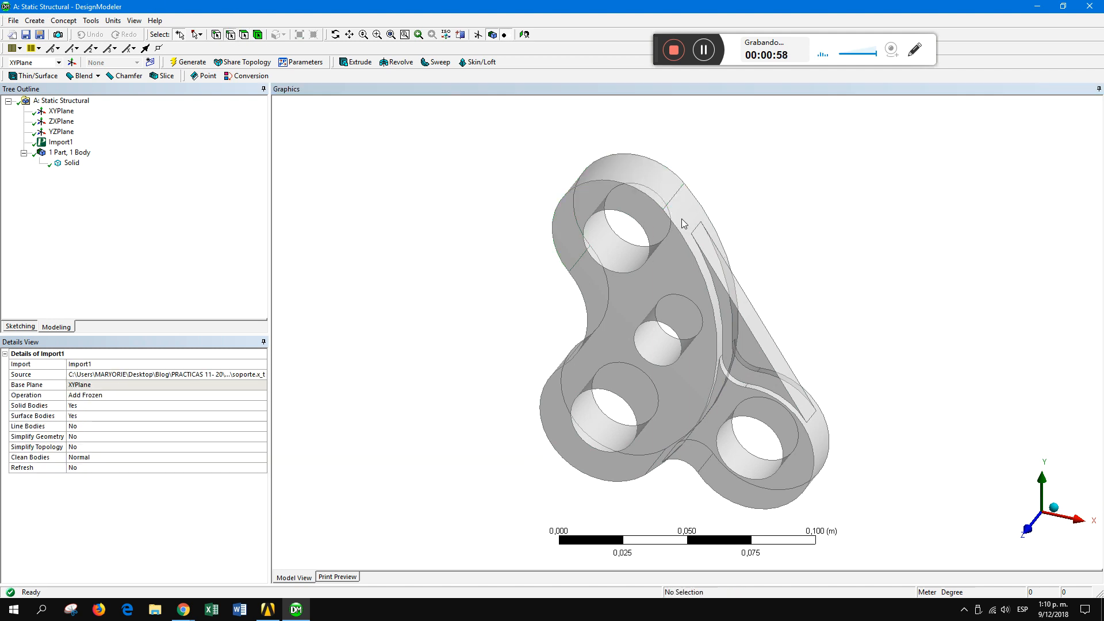
{"action": "left_click", "coordinate": [681, 188]}
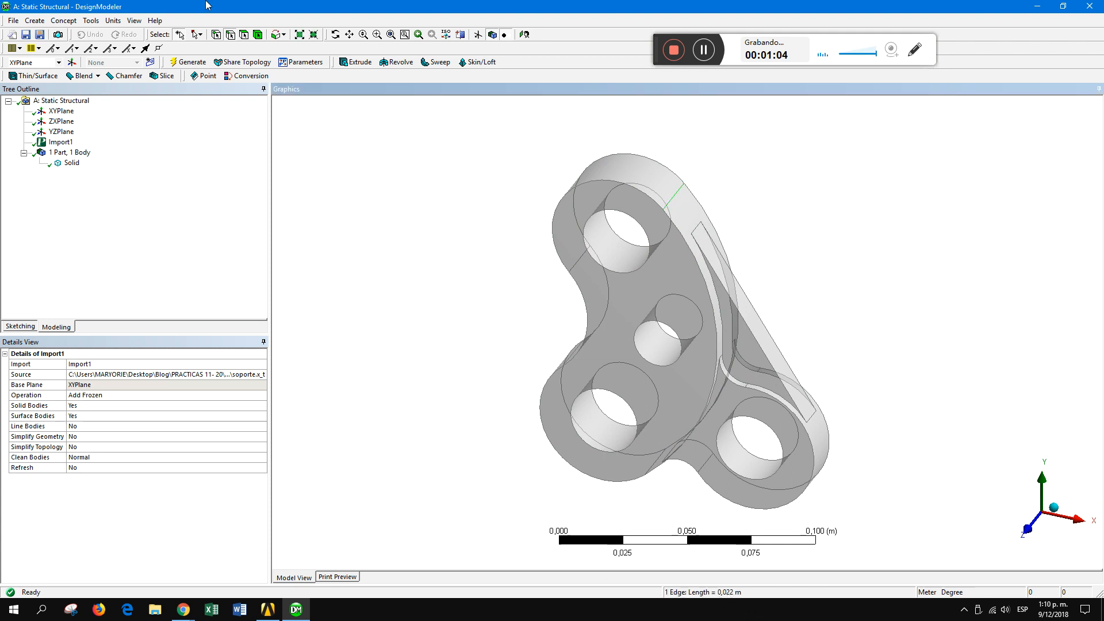
{"action": "left_click", "coordinate": [113, 20]}
{"action": "left_click", "coordinate": [133, 61]}
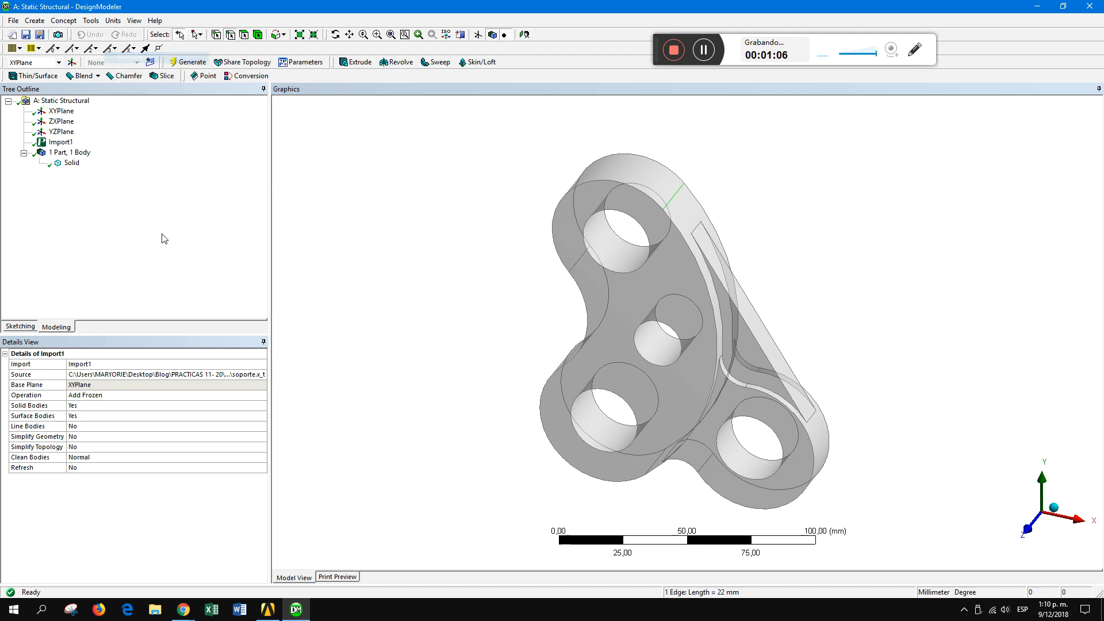
- Measure the short thickness edges at the ends of the bracket's thinner web and lower lug
{"action": "middle_click_drag", "start_coordinate": [678, 243], "coordinate": [669, 206]}
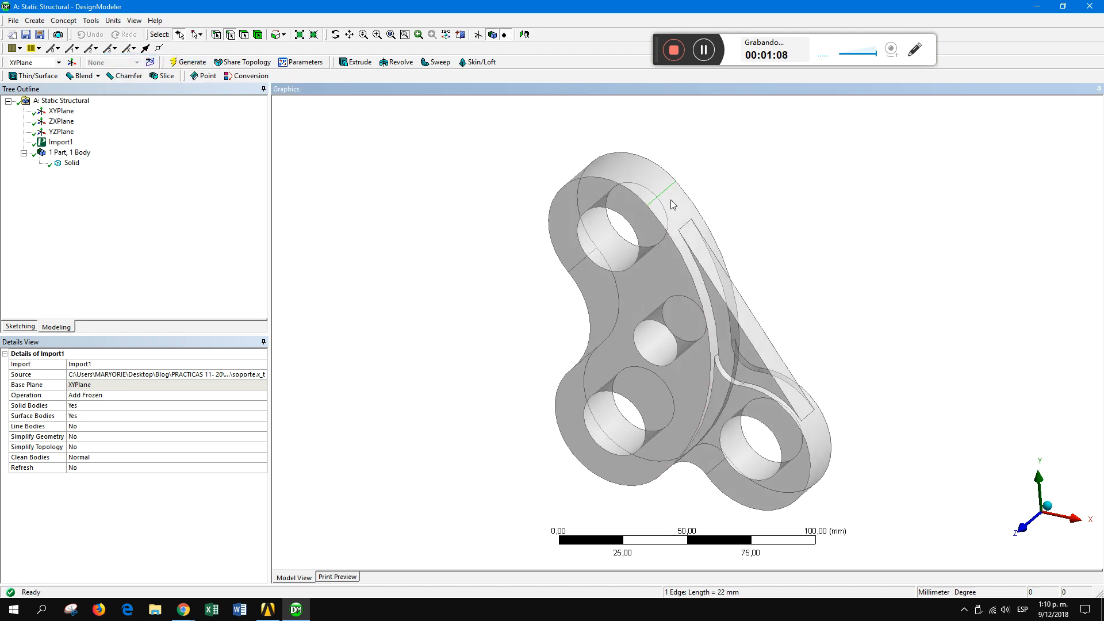
{"action": "left_click", "coordinate": [665, 192]}
{"action": "middle_click_drag", "start_coordinate": [801, 424], "coordinate": [826, 302]}
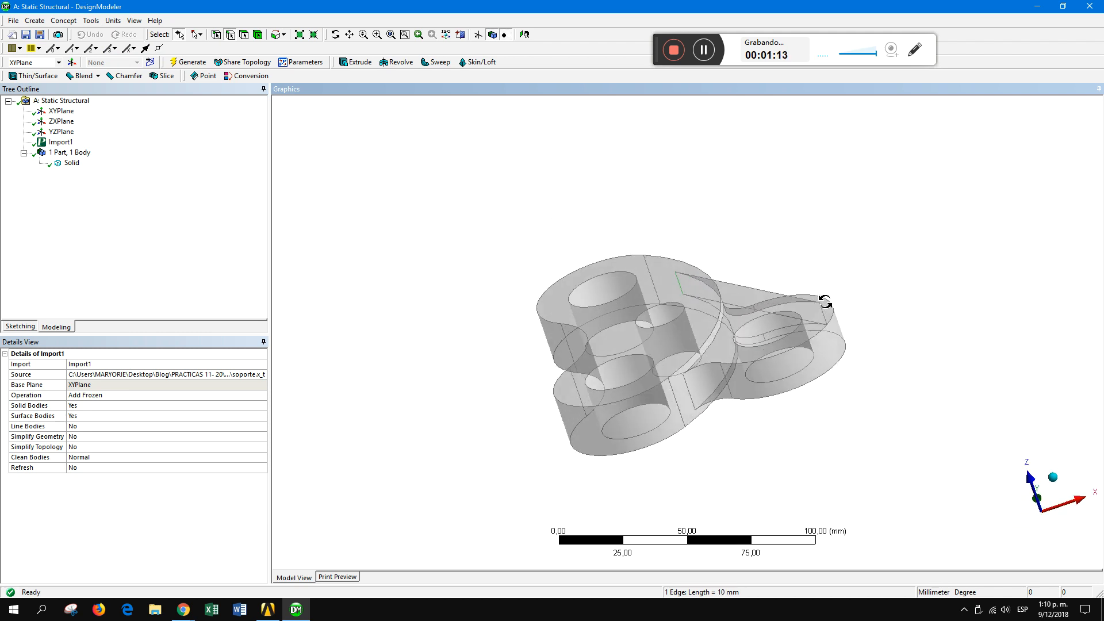
{"action": "left_click", "coordinate": [692, 386]}
{"action": "mouse_move", "coordinate": [693, 388]}
{"action": "middle_mouse_down"}
{"action": "mouse_move", "coordinate": [715, 289]}
{"action": "mouse_move", "coordinate": [719, 388]}
{"action": "mouse_move", "coordinate": [645, 417]}
{"action": "mouse_move", "coordinate": [584, 420]}
{"action": "mouse_move", "coordinate": [631, 444]}
{"action": "mouse_move", "coordinate": [674, 406]}
{"action": "mouse_move", "coordinate": [694, 408]}
{"action": "middle_mouse_up"}
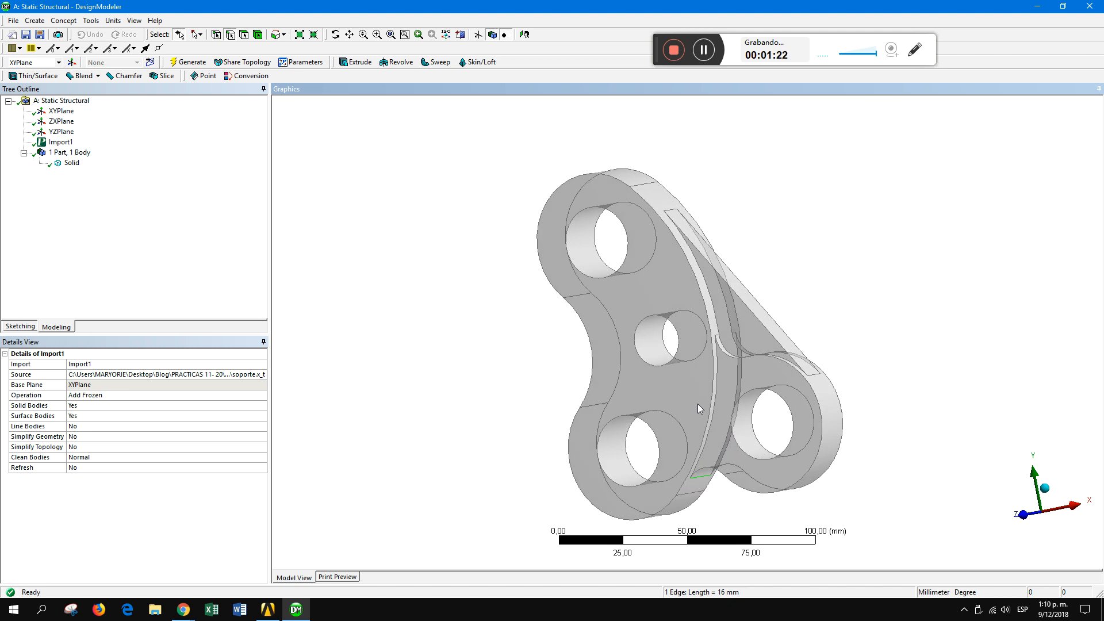
- Inspect the bracket's different sections by selecting faces on the main plate, the lower lug and the triangular web
{"action": "middle_click_drag", "start_coordinate": [740, 406], "coordinate": [779, 281]}
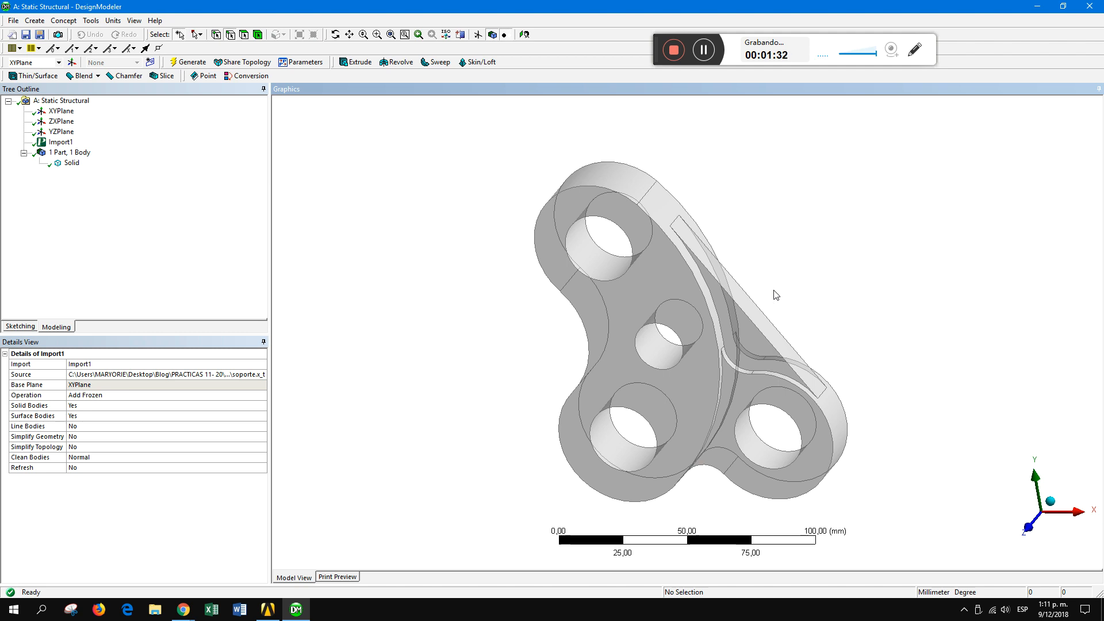
{"action": "middle_click_drag", "start_coordinate": [766, 286], "coordinate": [682, 272]}
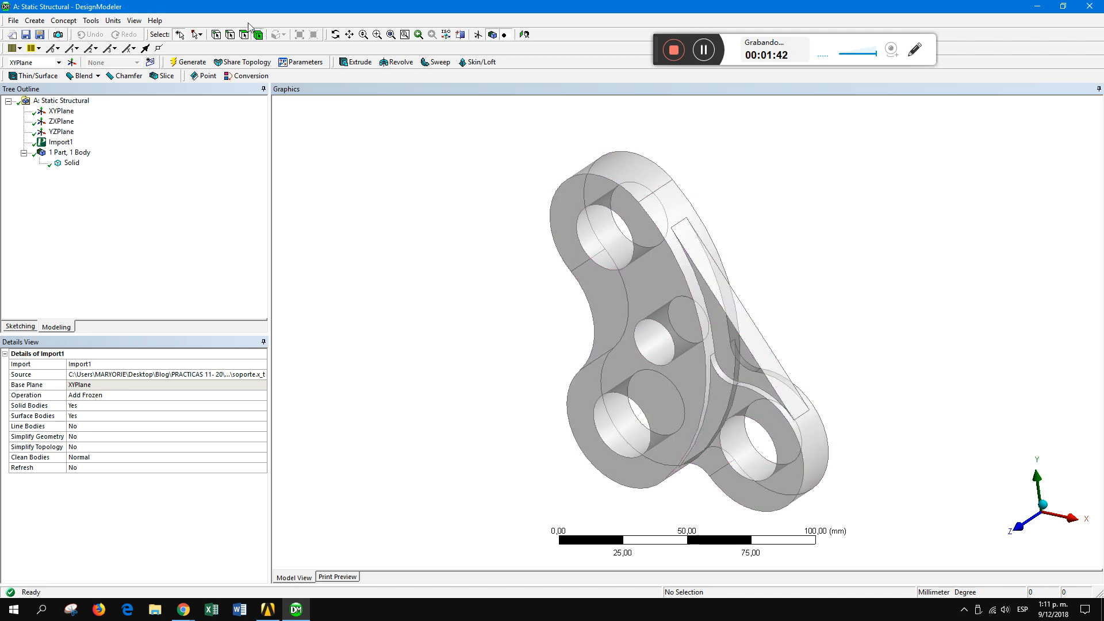
{"action": "left_click", "coordinate": [619, 165]}
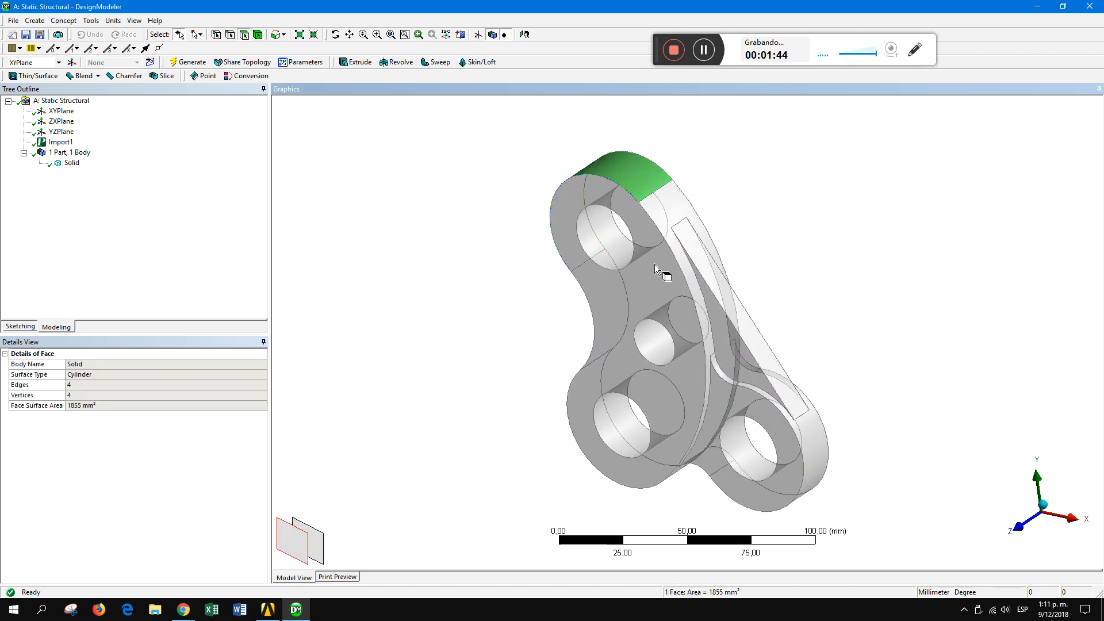
{"action": "left_click", "coordinate": [661, 322]}
{"action": "left_click", "coordinate": [722, 463]}
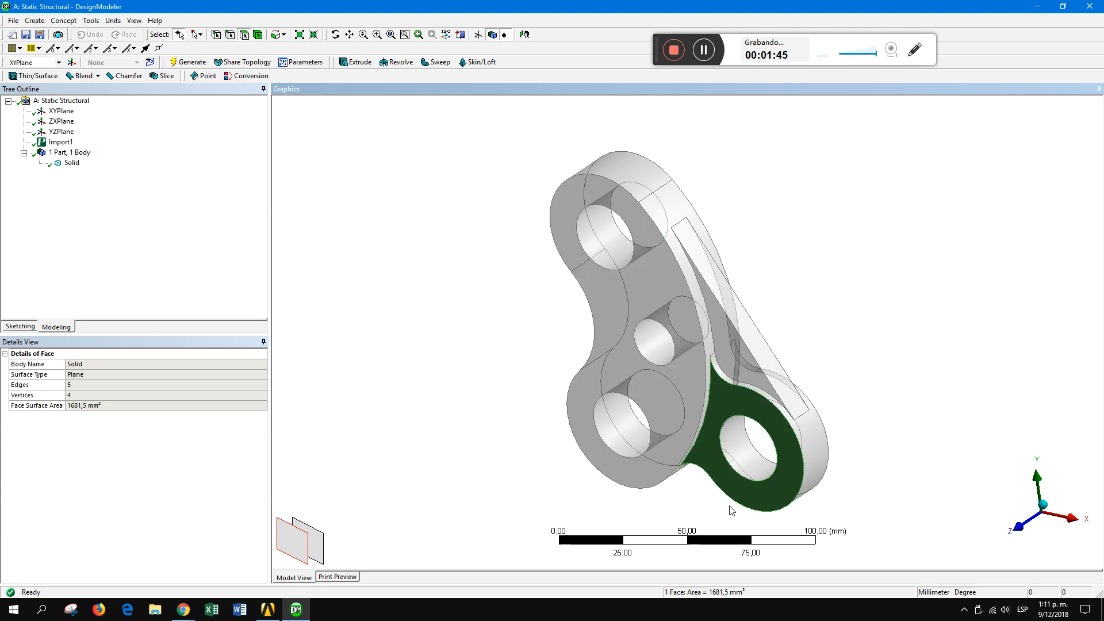
{"action": "left_click", "coordinate": [749, 355]}
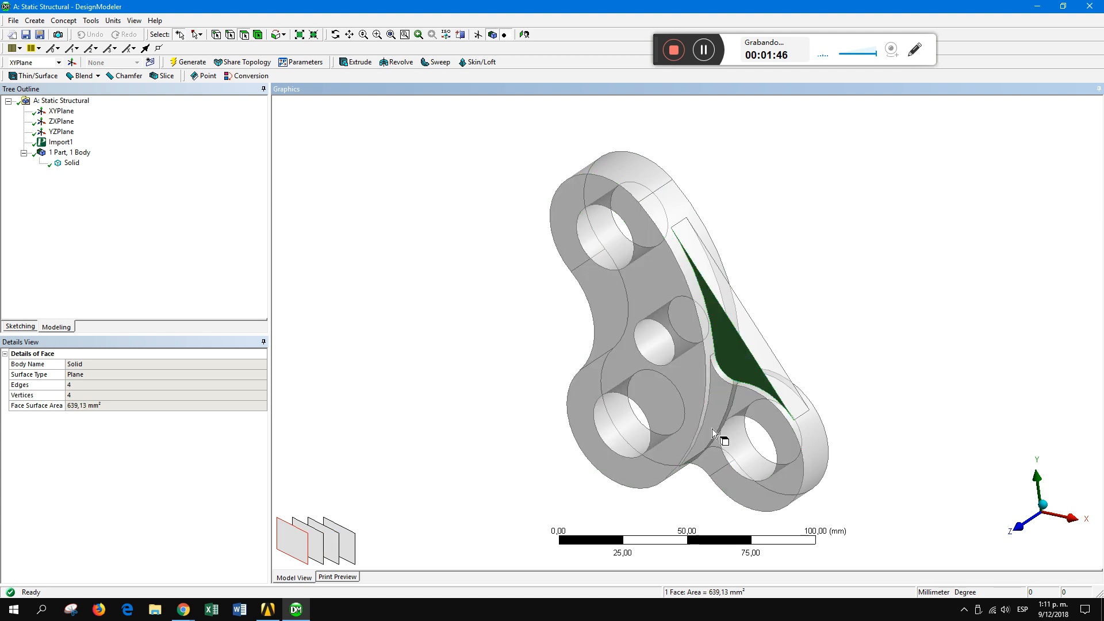
{"action": "left_click", "coordinate": [367, 183]}
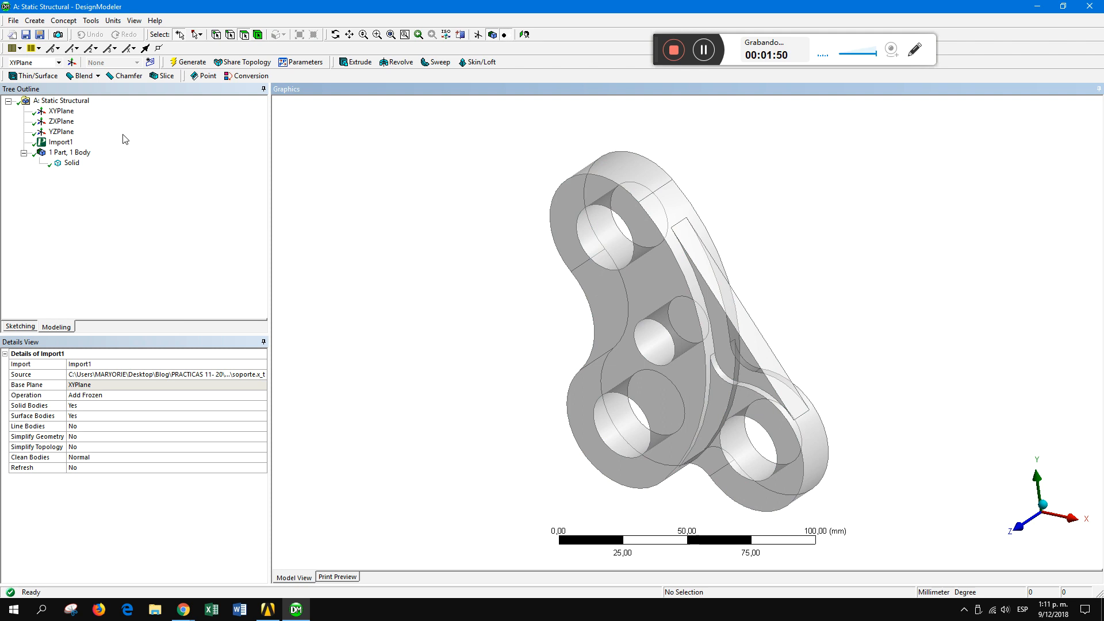
- Create a Slice feature and set its slice type to Slice By Edge Loop
{"action": "left_click", "coordinate": [164, 76]}
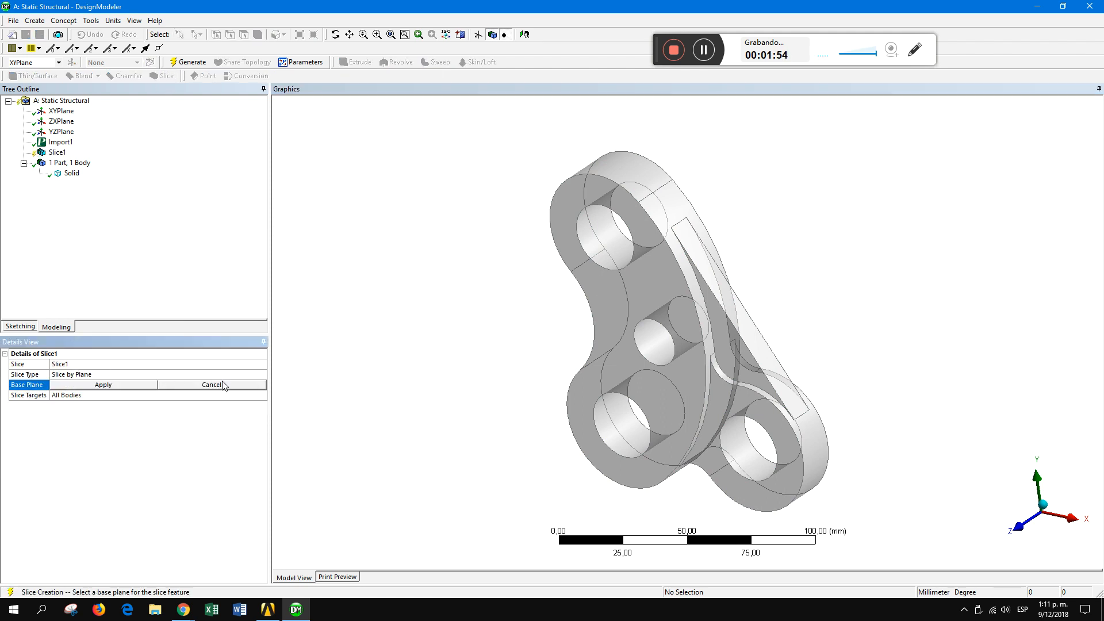
{"action": "left_click", "coordinate": [257, 374]}
{"action": "left_click", "coordinate": [257, 375]}
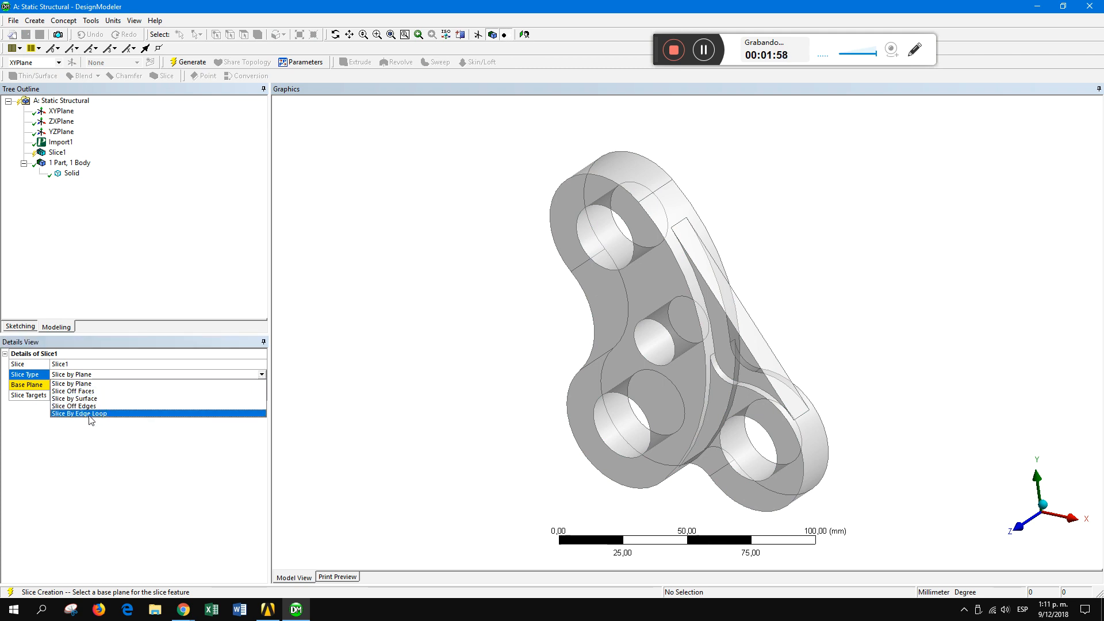
{"action": "left_click", "coordinate": [90, 413]}
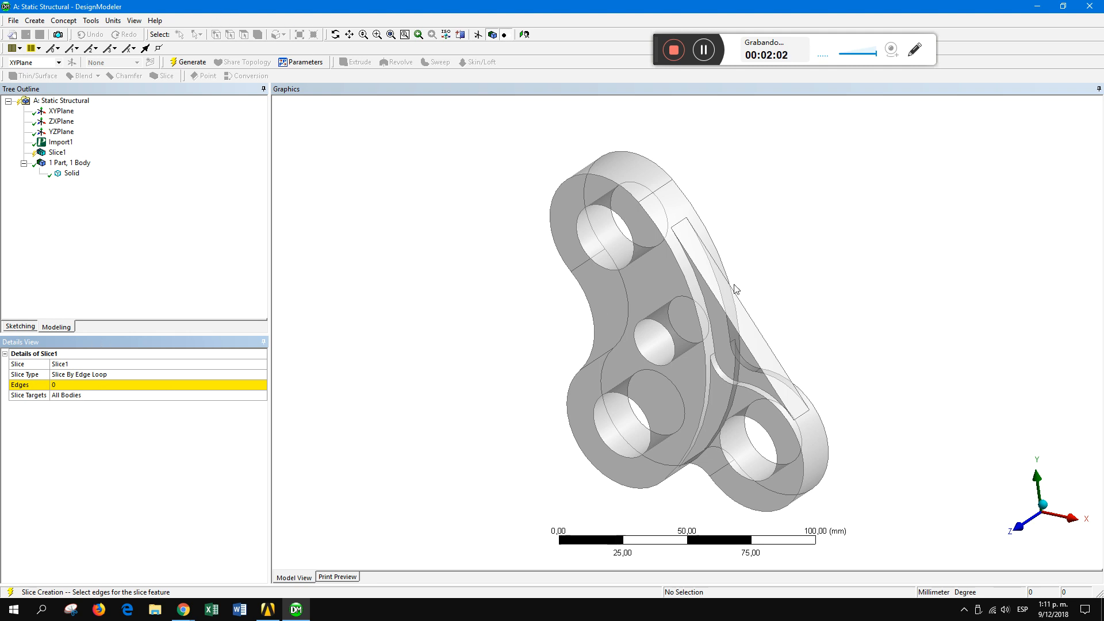
- Assign the eight edges where the triangular web meets the bracket as the slice edges and generate the slice on all bodies
{"action": "scroll", "coordinate": [687, 301], "scroll_direction": "up", "scroll_amount": 3}
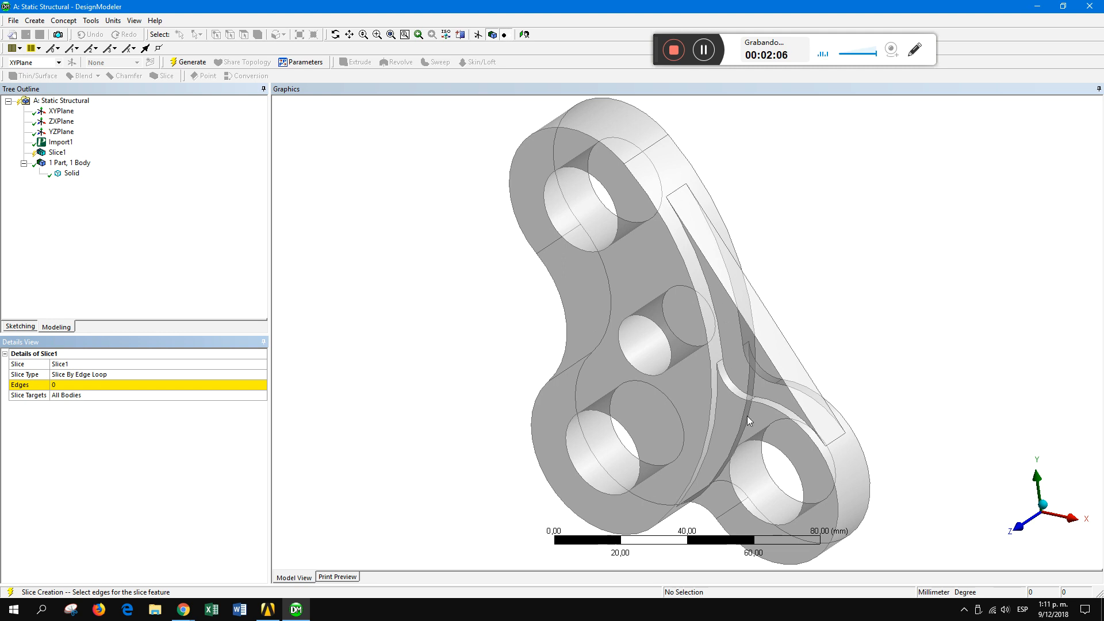
{"action": "left_click", "coordinate": [80, 388]}
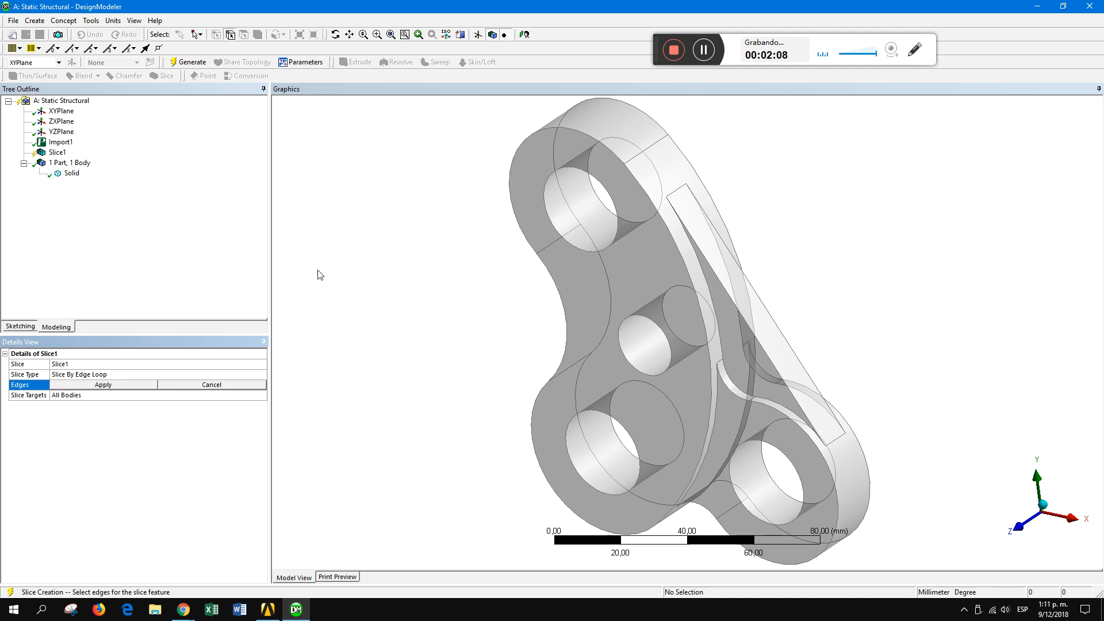
{"action": "left_click", "coordinate": [677, 193]}
{"action": "left_click", "coordinate": [700, 264], "text": "ctrl"}
{"action": "left_click", "coordinate": [785, 408], "text": "ctrl"}
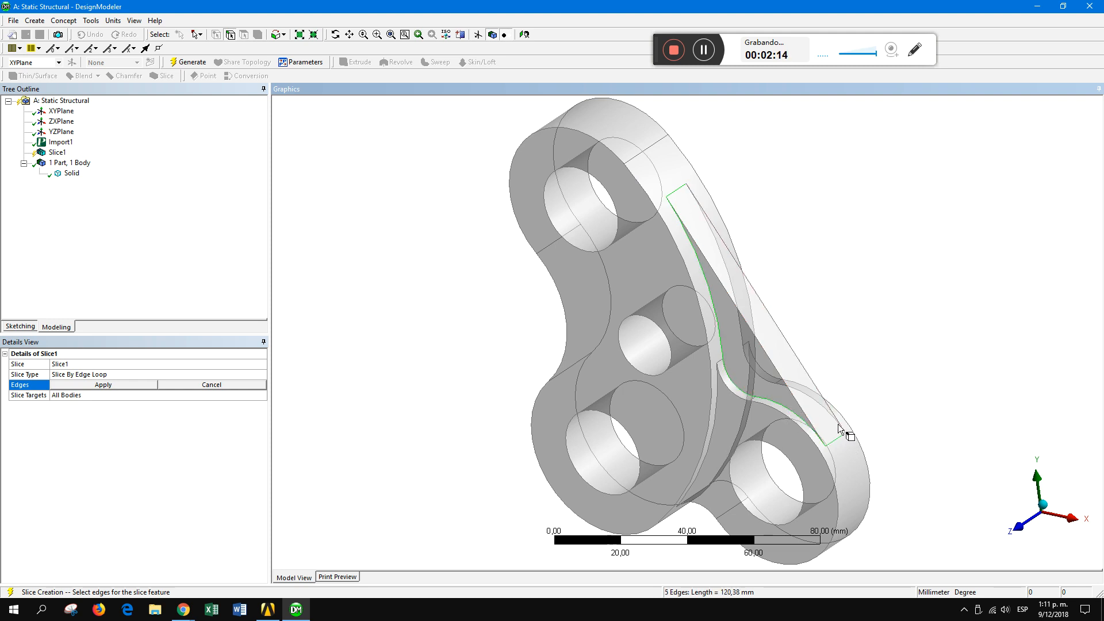
{"action": "middle_click_drag", "start_coordinate": [838, 429], "coordinate": [816, 443]}
{"action": "left_click", "coordinate": [757, 375], "text": "ctrl"}
{"action": "left_click", "coordinate": [737, 364], "text": "ctrl"}
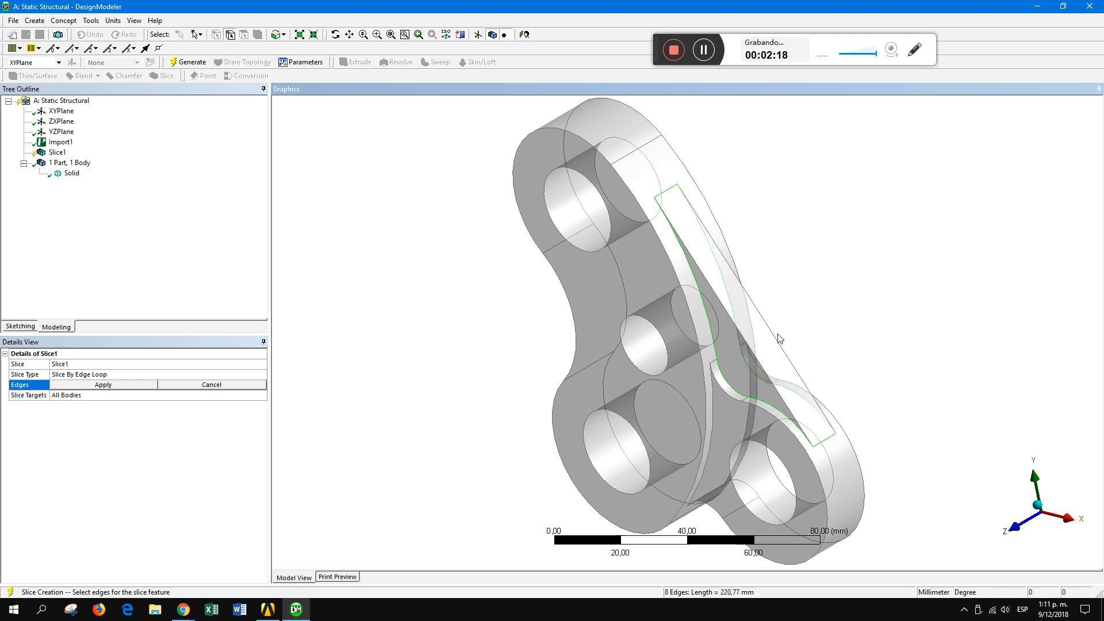
{"action": "left_click", "coordinate": [104, 385]}
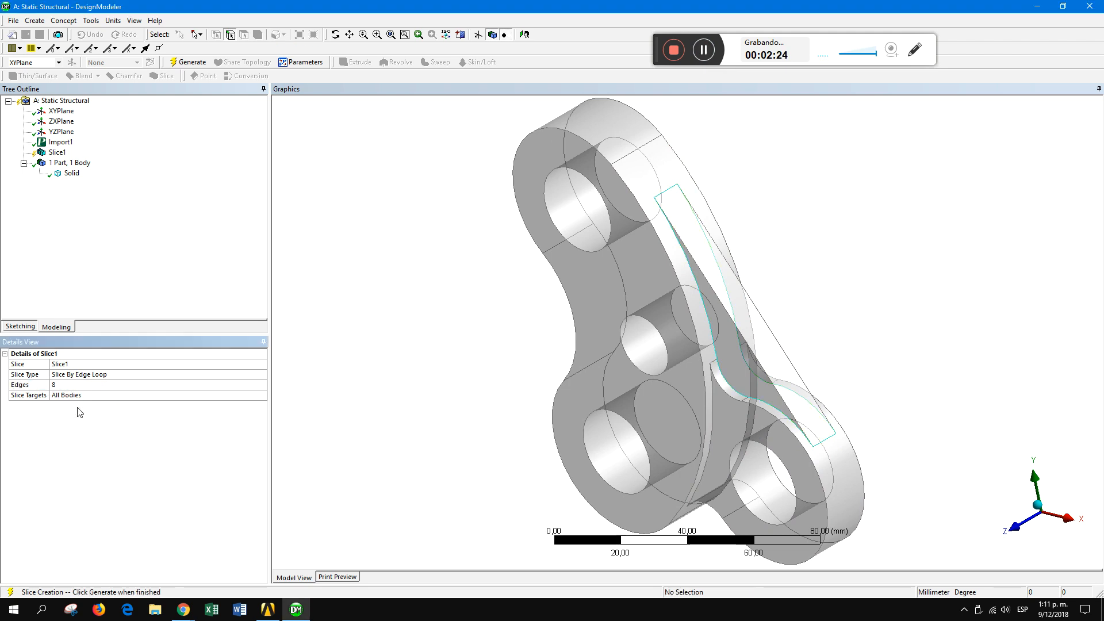
{"action": "left_click", "coordinate": [188, 62]}
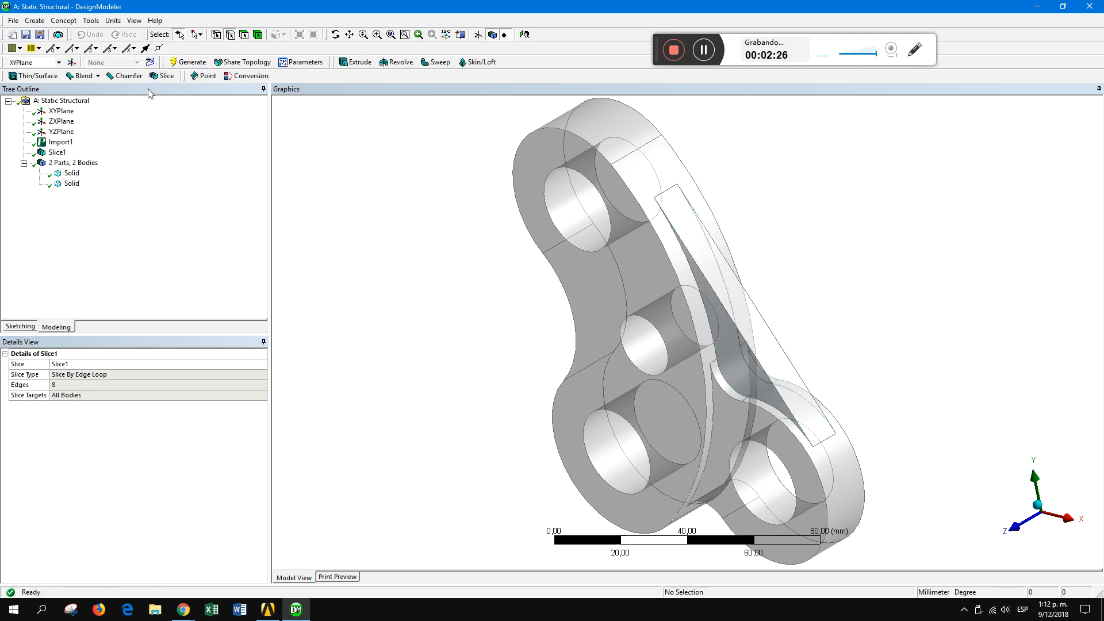
- Check the sliced bodies by selecting the main bracket and the triangular web with body selection and in the tree
{"action": "left_click", "coordinate": [259, 36]}
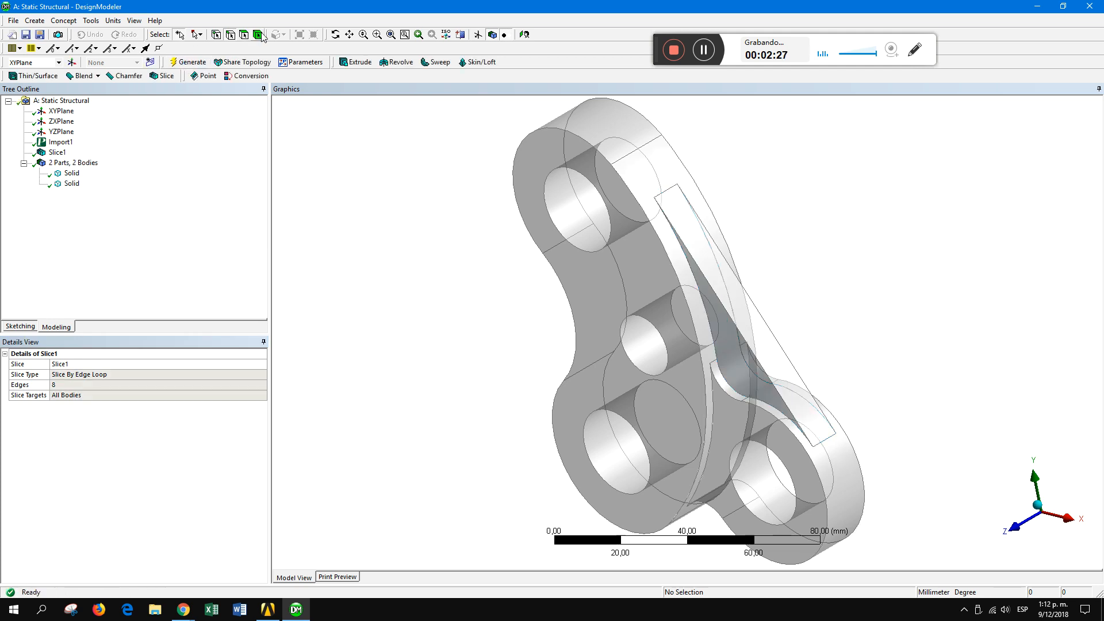
{"action": "left_click", "coordinate": [626, 224]}
{"action": "left_click", "coordinate": [769, 339]}
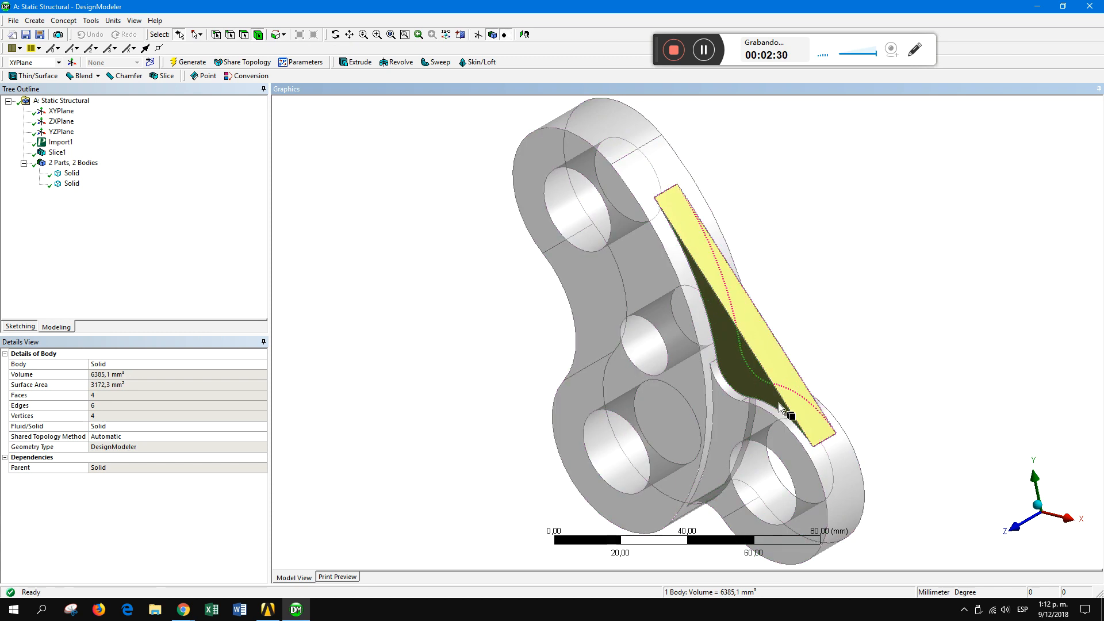
{"action": "left_click", "coordinate": [72, 173]}
{"action": "left_click", "coordinate": [73, 183]}
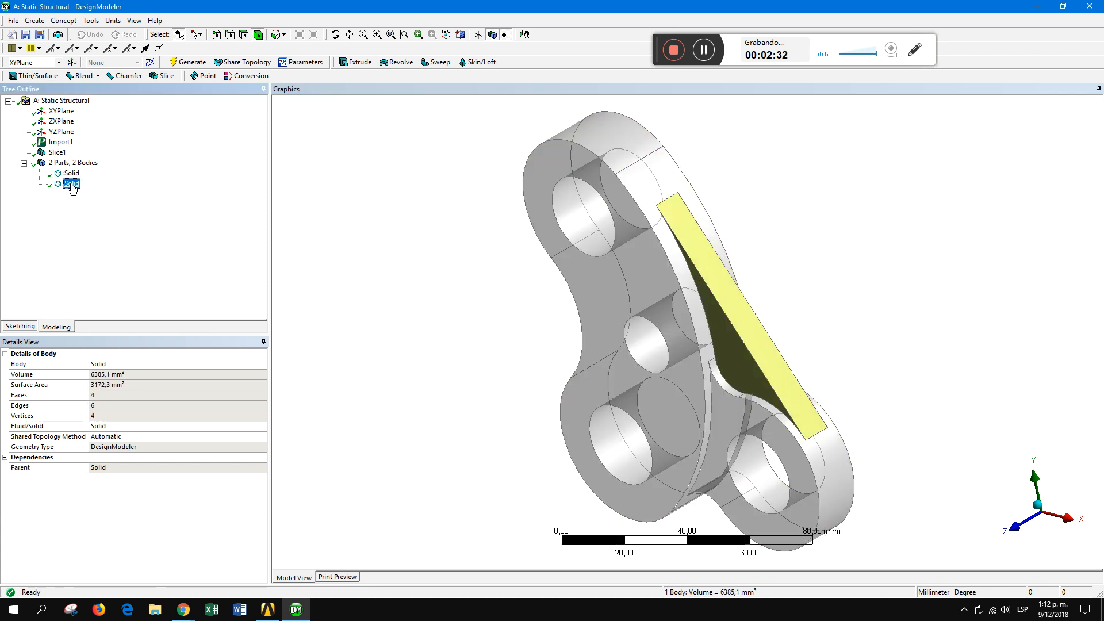
- Create a second Slice feature targeting the main bracket body and set its slice type to Slice by Surface
{"action": "left_click", "coordinate": [72, 174]}
{"action": "left_click", "coordinate": [73, 183]}
{"action": "middle_click_drag", "start_coordinate": [684, 272], "coordinate": [747, 274]}
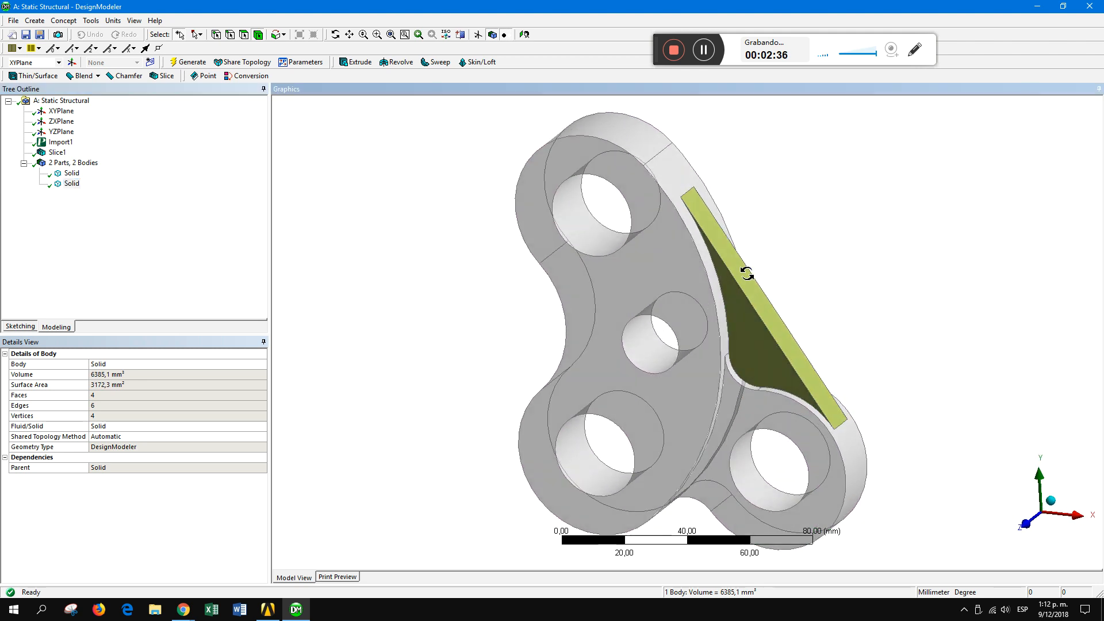
{"action": "left_click", "coordinate": [656, 268]}
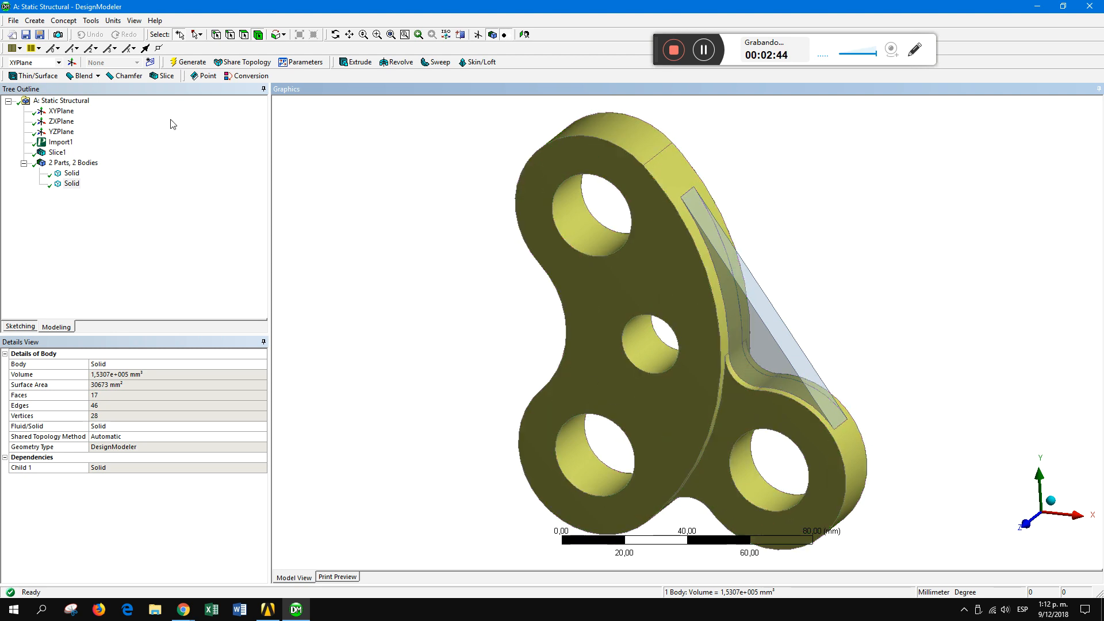
{"action": "left_click", "coordinate": [165, 77]}
{"action": "left_click", "coordinate": [264, 375]}
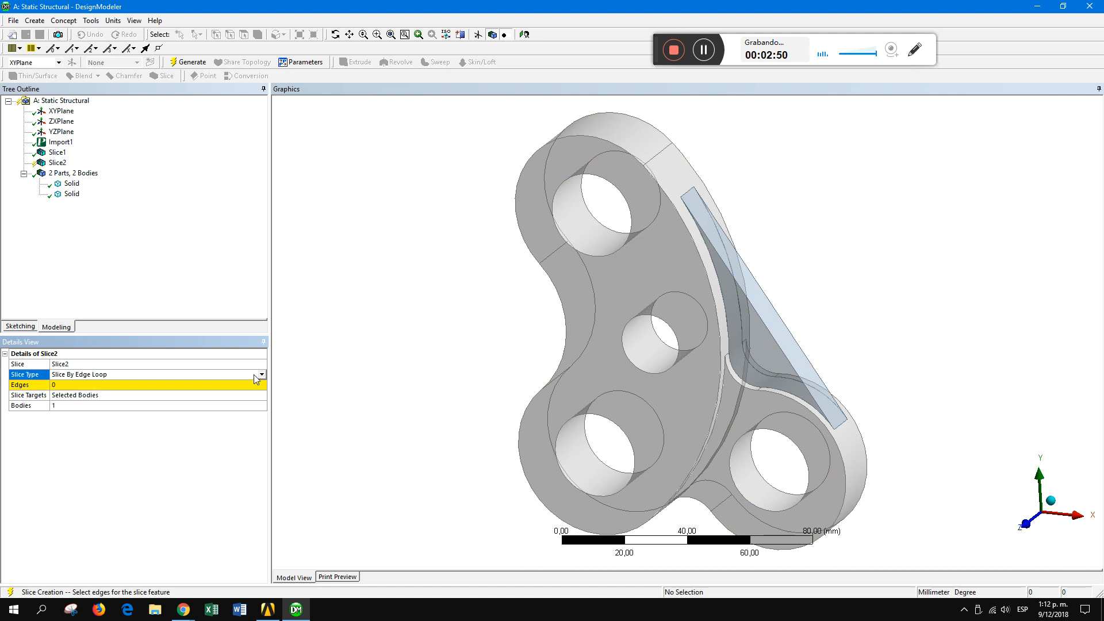
{"action": "left_click", "coordinate": [263, 375]}
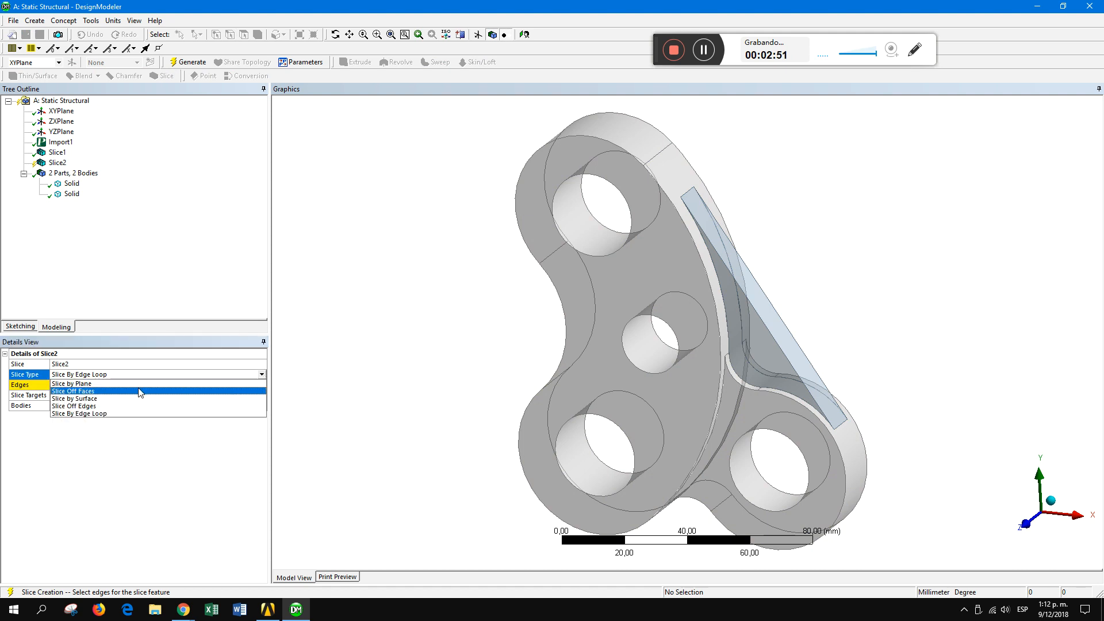
{"action": "left_click", "coordinate": [95, 399]}
- Assign the main plate's curved side face next to the triangular web as the target face and generate the slice
{"action": "left_click", "coordinate": [99, 385]}
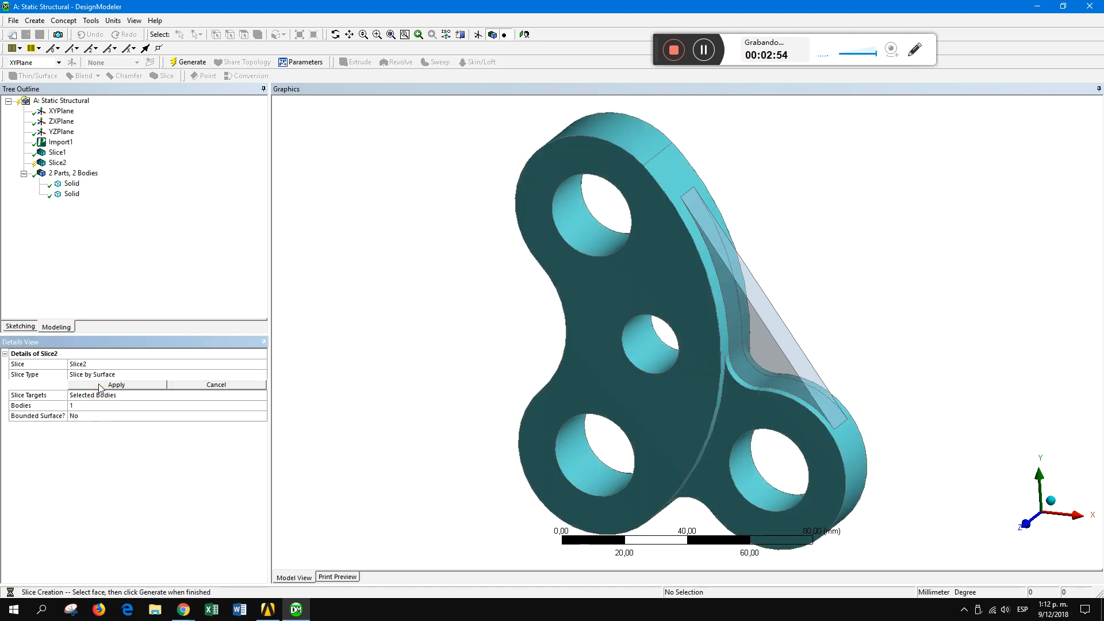
{"action": "left_click", "coordinate": [678, 180]}
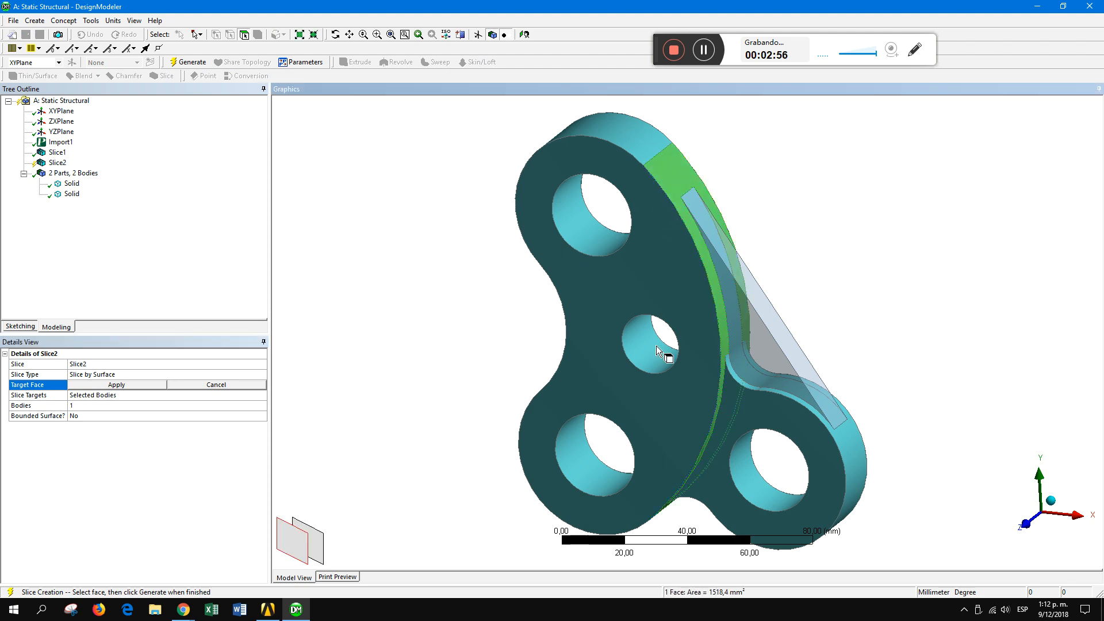
{"action": "middle_click_drag", "start_coordinate": [826, 399], "coordinate": [777, 351]}
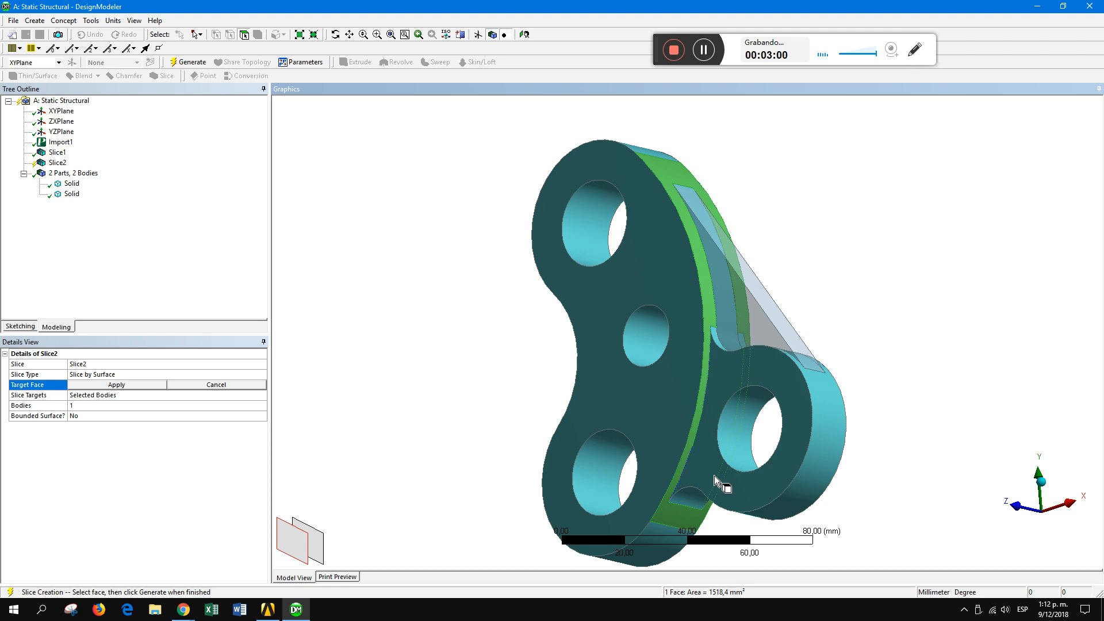
{"action": "left_click", "coordinate": [100, 386]}
{"action": "left_click", "coordinate": [188, 62]}
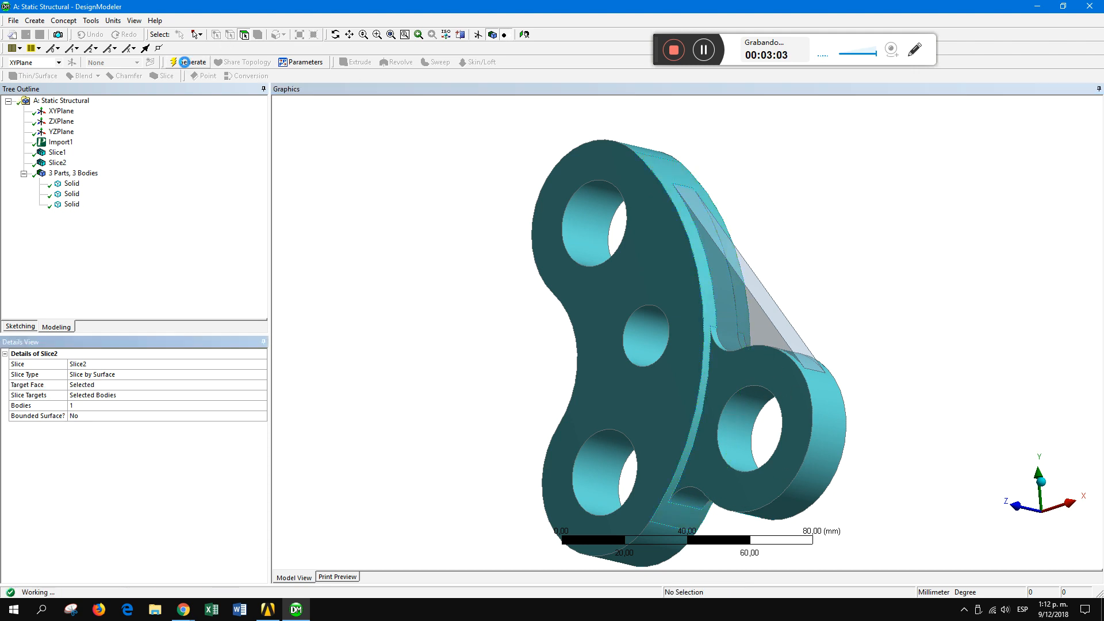
- Inspect the lower lug, triangular web and main plate bodies, as well as the curved face where they were separated
{"action": "middle_click_drag", "start_coordinate": [677, 360], "coordinate": [742, 397]}
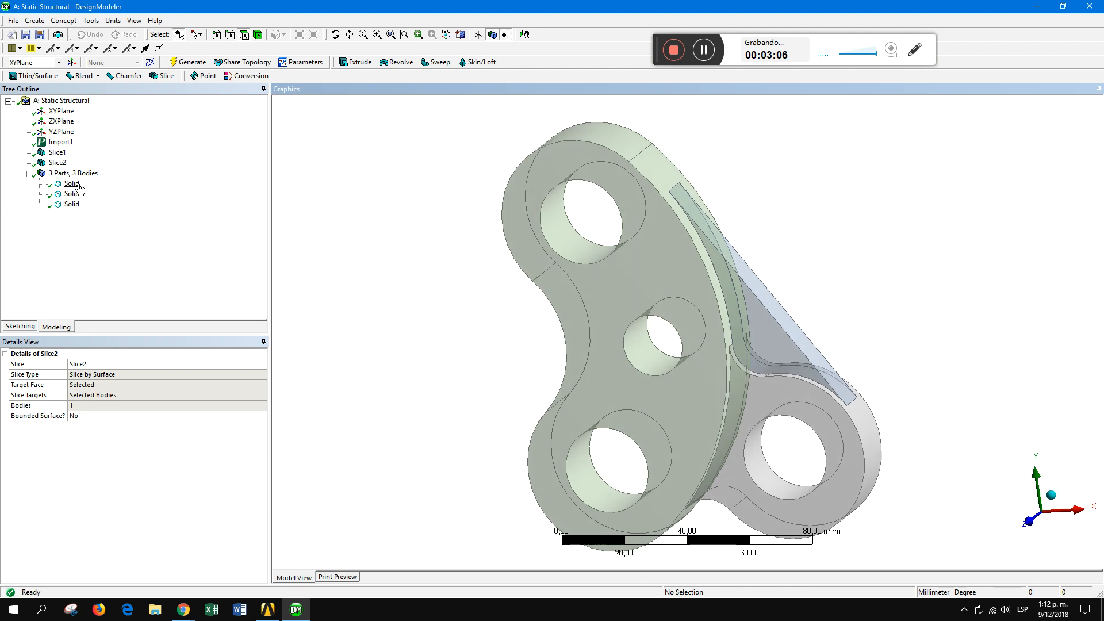
{"action": "left_click", "coordinate": [72, 183]}
{"action": "middle_click_drag", "start_coordinate": [593, 371], "coordinate": [602, 385]}
{"action": "left_click", "coordinate": [71, 195]}
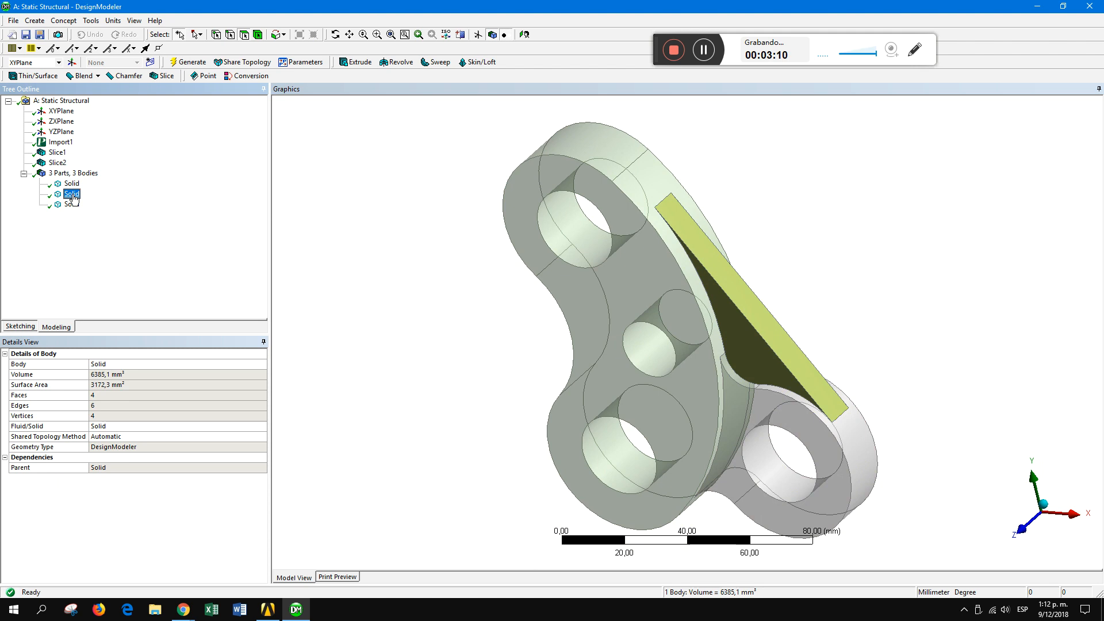
{"action": "left_click", "coordinate": [72, 204]}
{"action": "middle_click_drag", "start_coordinate": [703, 323], "coordinate": [713, 299]}
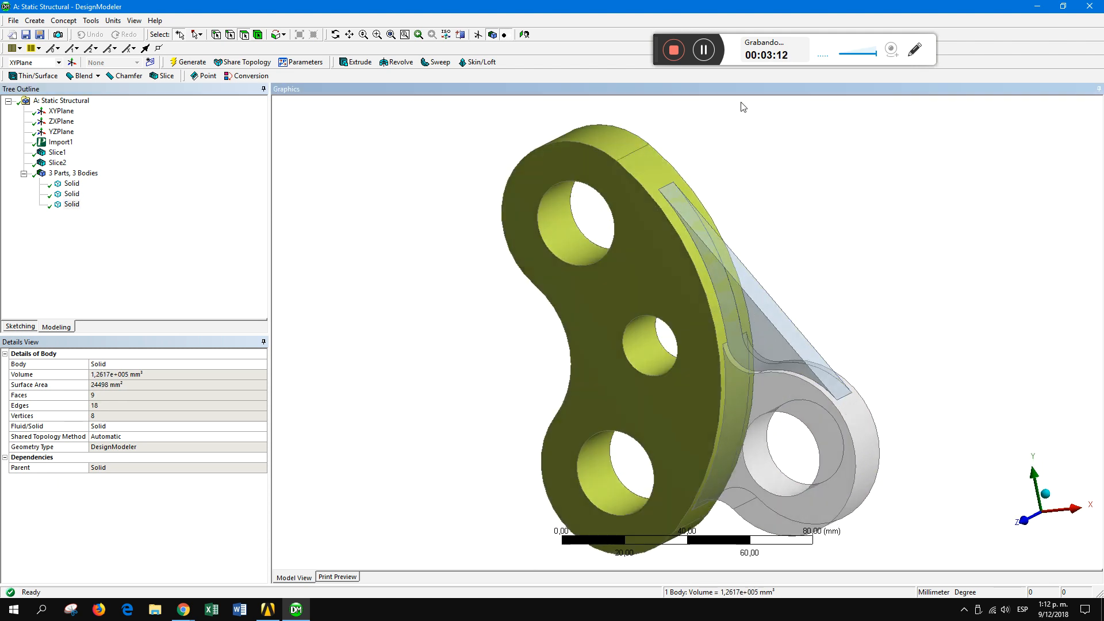
{"action": "left_click", "coordinate": [715, 247]}
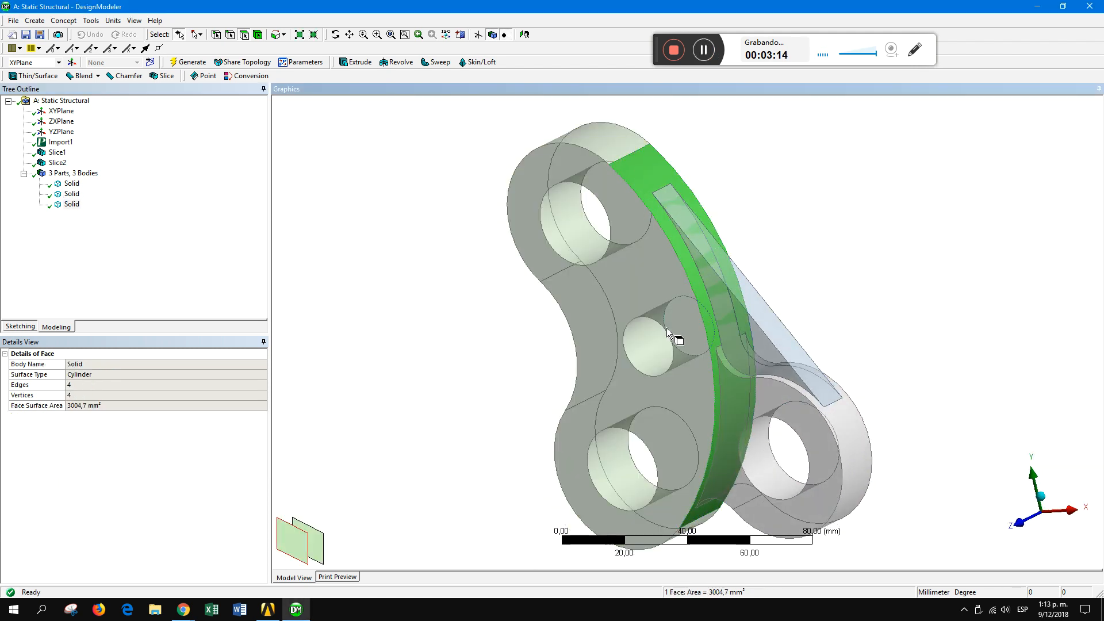
{"action": "left_click", "coordinate": [706, 398]}
{"action": "left_click", "coordinate": [653, 181]}
- Hide the triangular web body and check the bracket faces it covered
{"action": "left_click", "coordinate": [70, 196]}
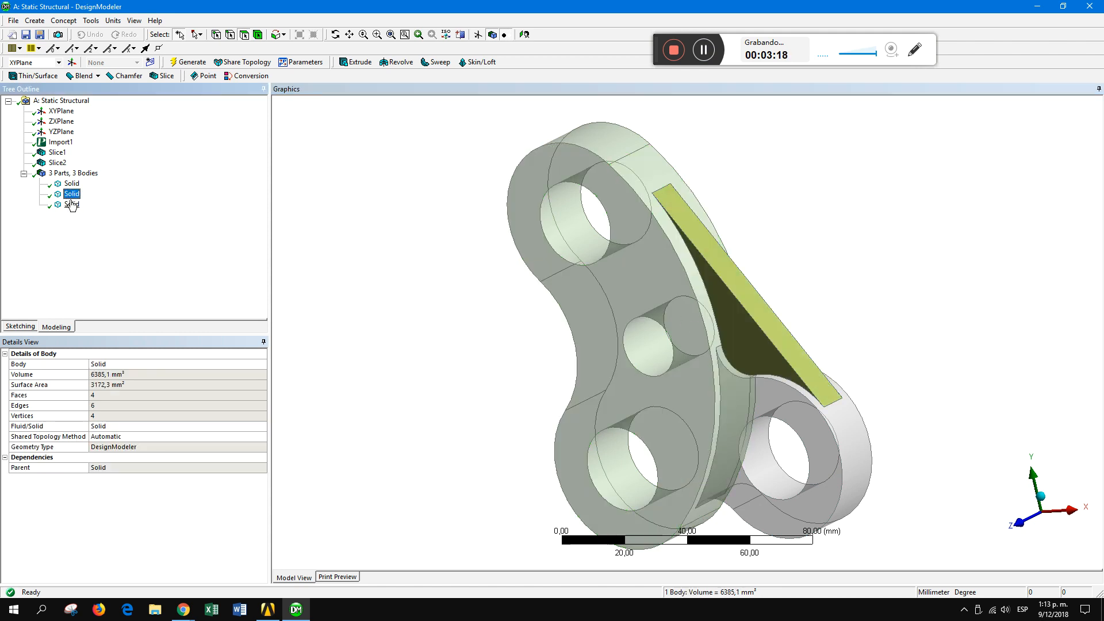
{"action": "right_click", "coordinate": [72, 200]}
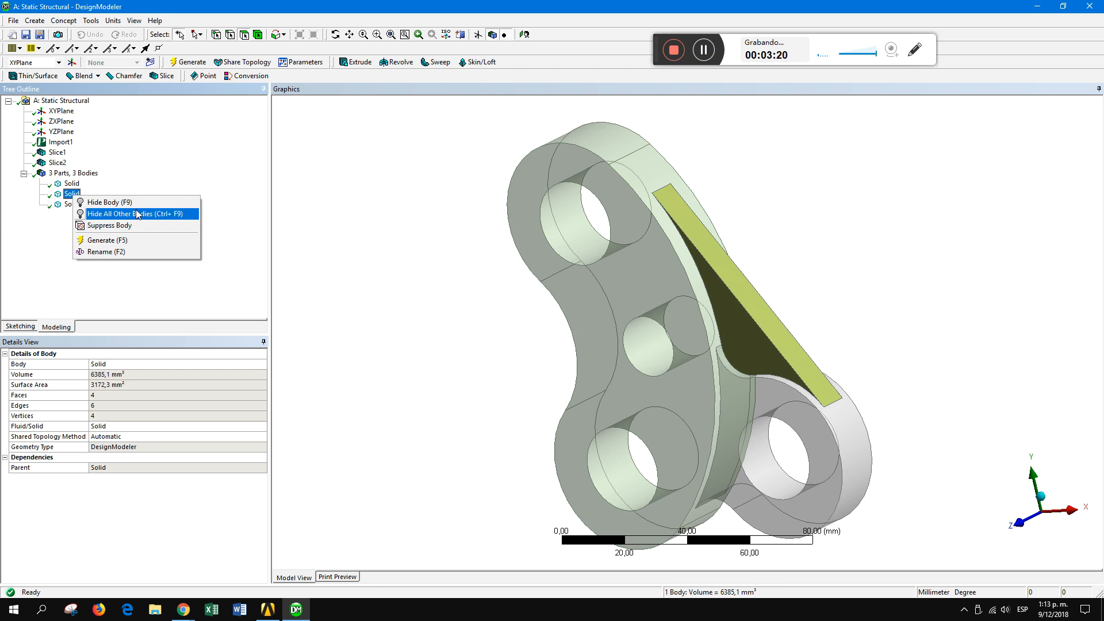
{"action": "left_click", "coordinate": [132, 206]}
{"action": "middle_click_drag", "start_coordinate": [773, 293], "coordinate": [666, 215]}
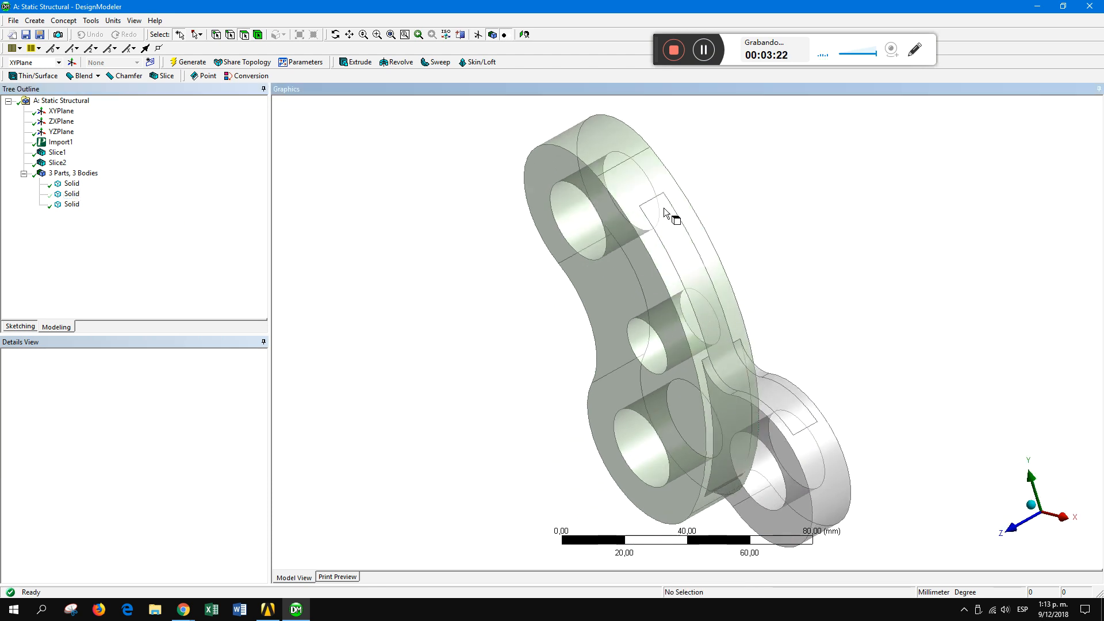
{"action": "left_click", "coordinate": [671, 237]}
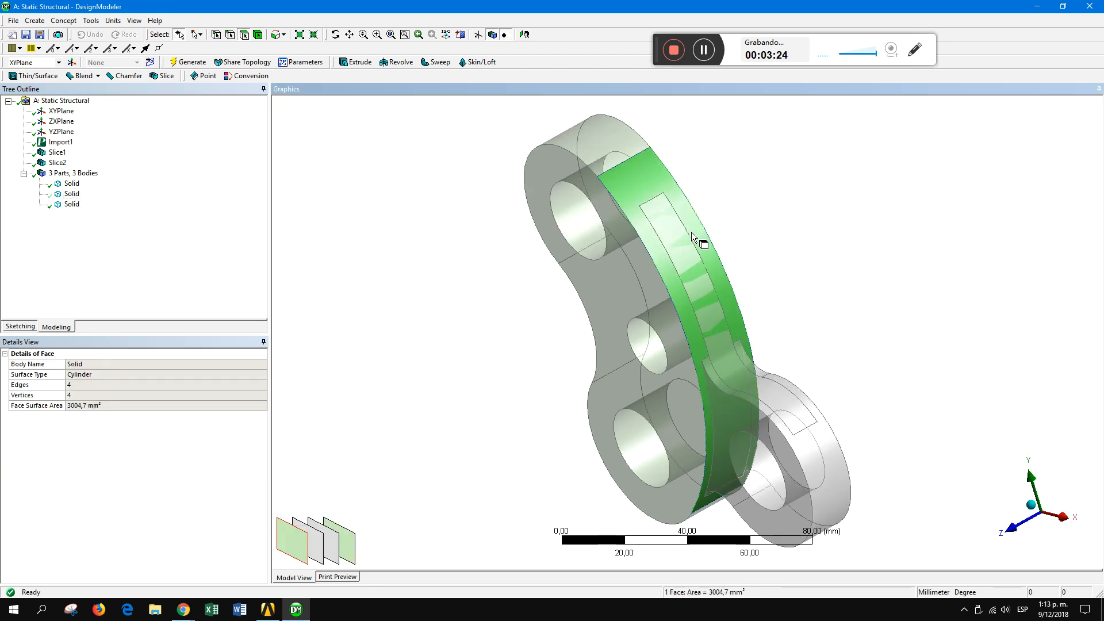
{"action": "left_click", "coordinate": [791, 415]}
{"action": "middle_click_drag", "start_coordinate": [731, 367], "coordinate": [779, 351]}
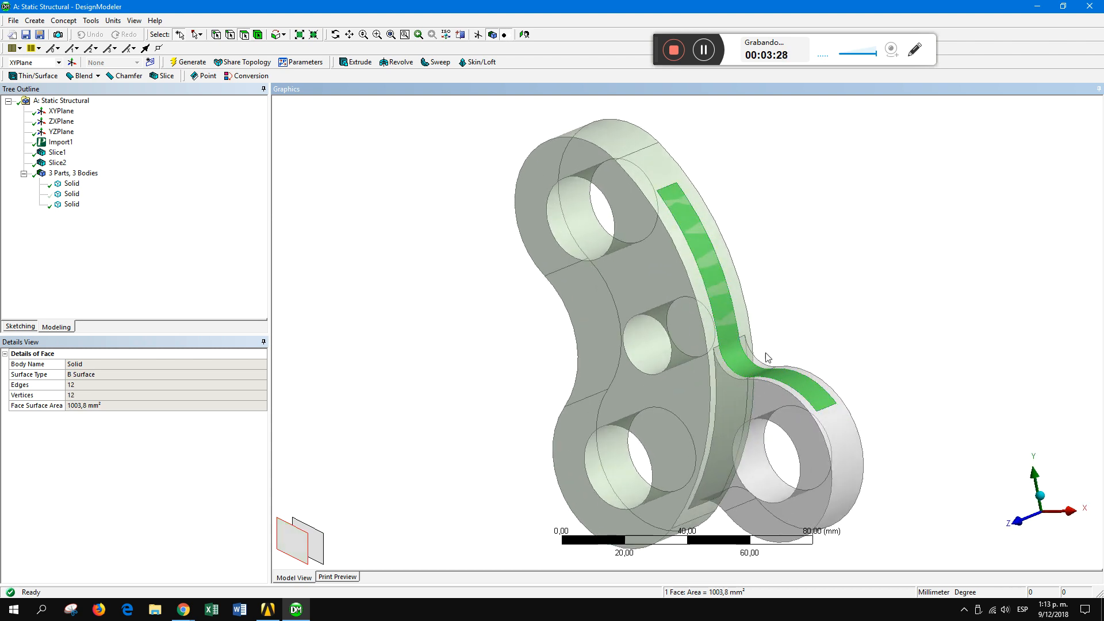
- Remove the web's strip-shaped contact face from the bracket with a Face Delete feature using automatic healing, and generate it
{"action": "left_click", "coordinate": [737, 357]}
{"action": "left_click", "coordinate": [813, 395]}
{"action": "middle_click_drag", "start_coordinate": [839, 340], "coordinate": [799, 339]}
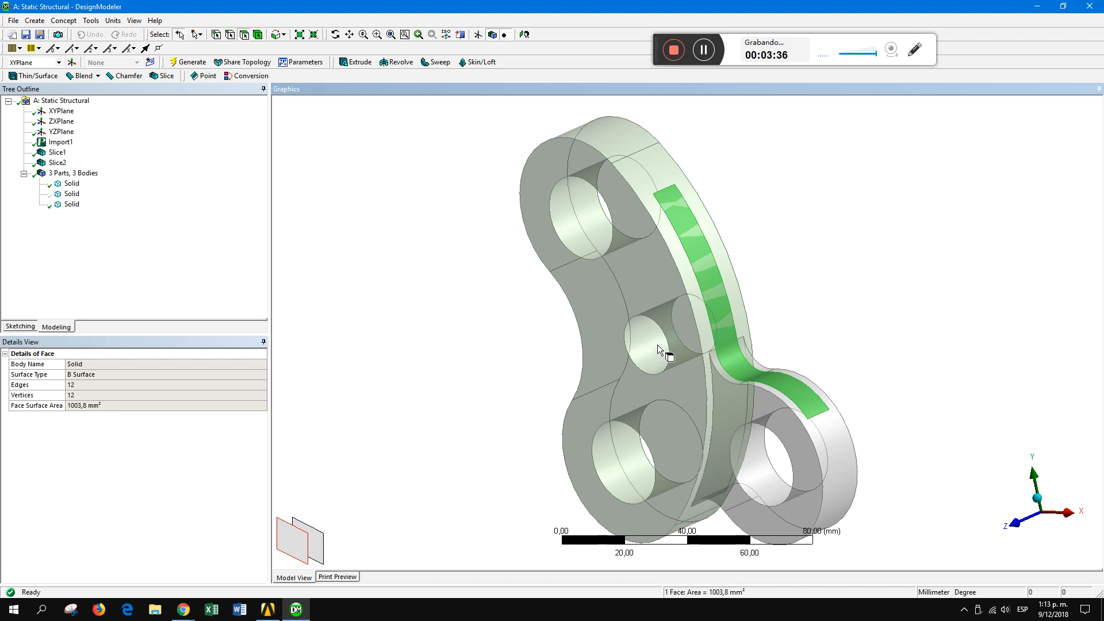
{"action": "middle_click_drag", "start_coordinate": [812, 220], "coordinate": [816, 247]}
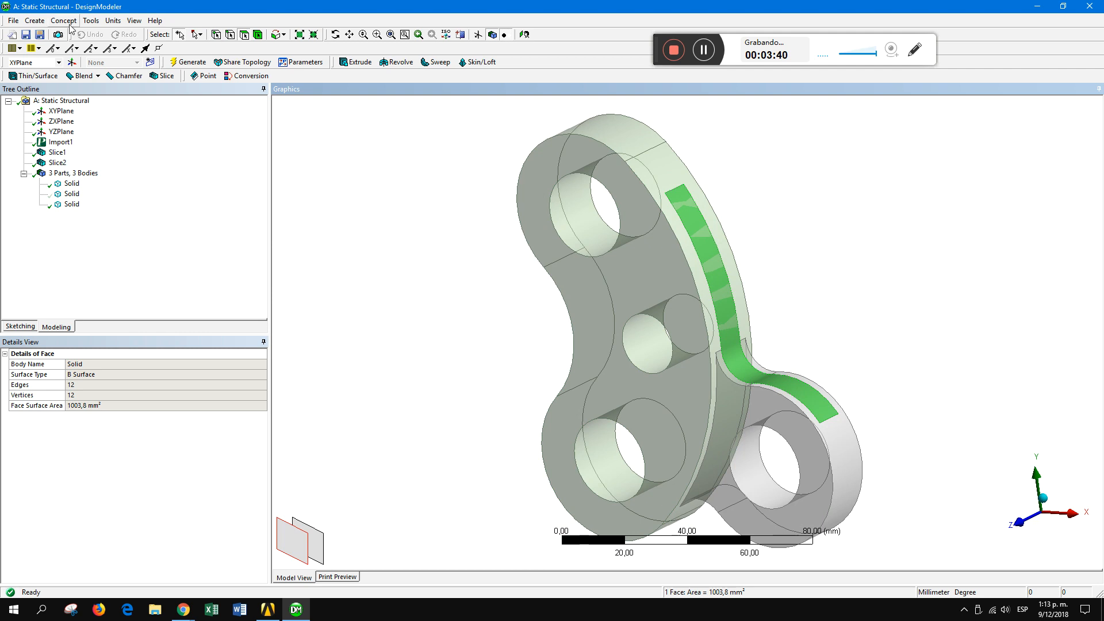
{"action": "left_click", "coordinate": [34, 20]}
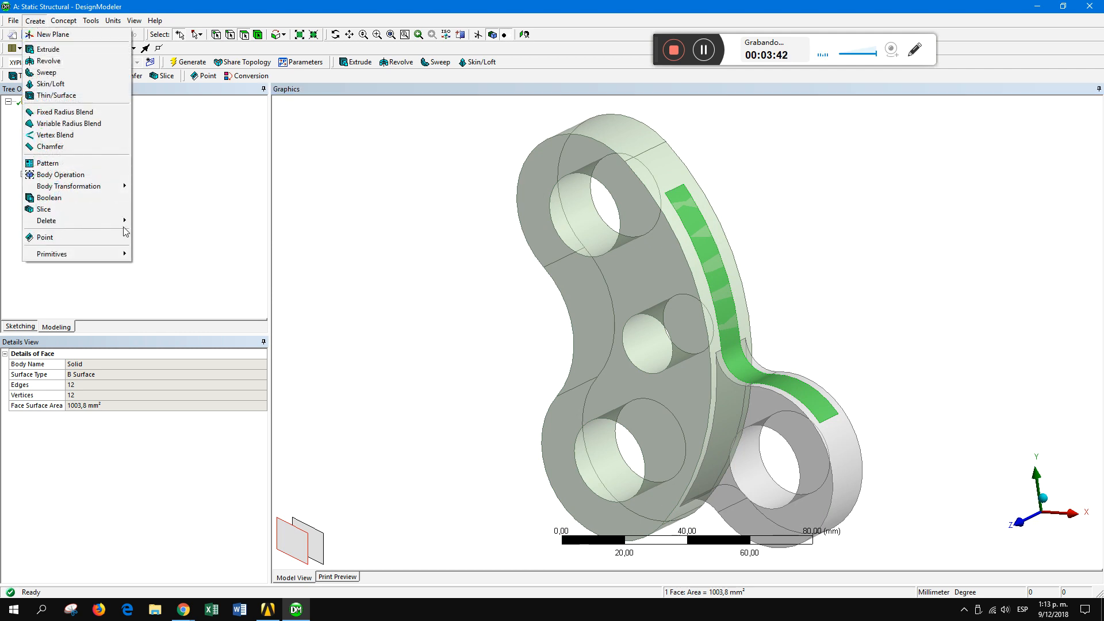
{"action": "mouse_move", "coordinate": [115, 221]}
{"action": "left_click", "coordinate": [161, 232]}
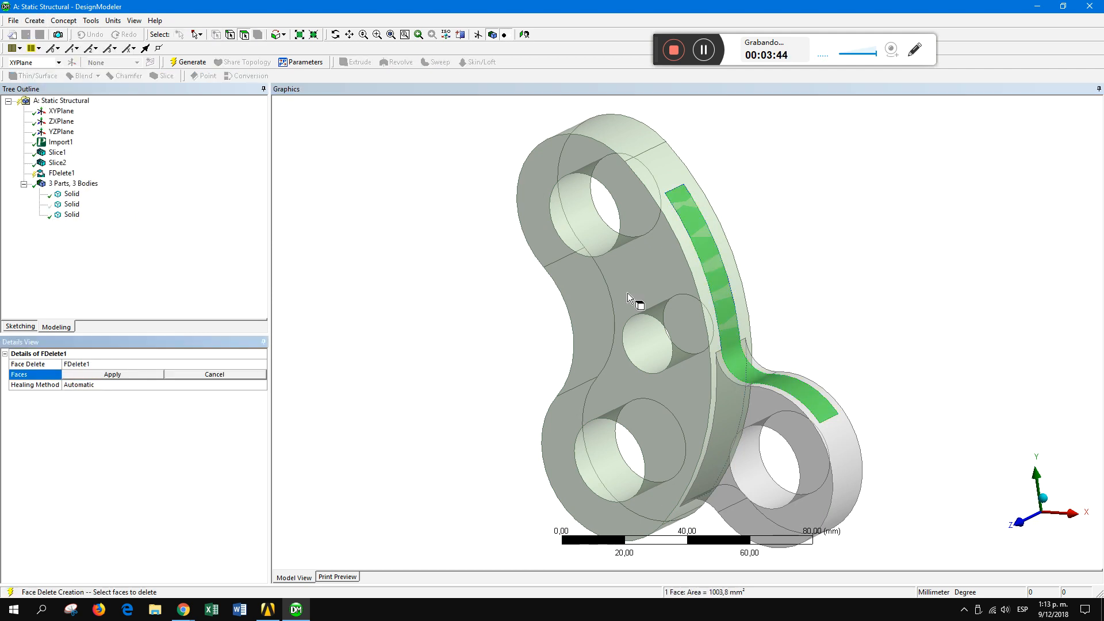
{"action": "left_click", "coordinate": [91, 376]}
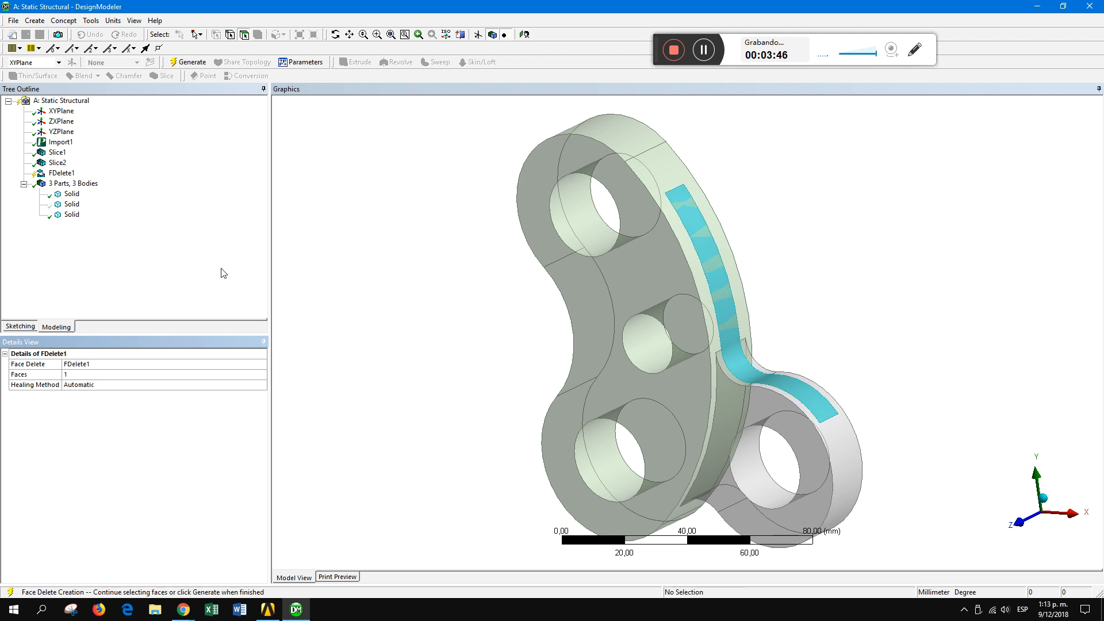
{"action": "left_click", "coordinate": [179, 61]}
- Check the curved side and fillet faces where the strip was deleted, and show the triangular web body again
{"action": "middle_click_drag", "start_coordinate": [714, 282], "coordinate": [692, 273]}
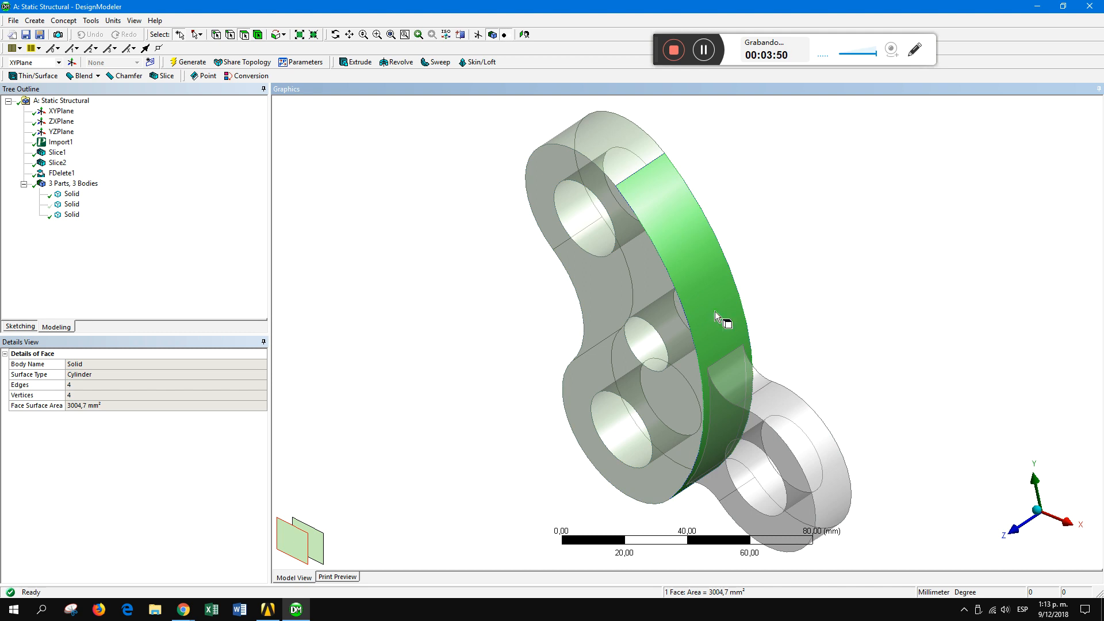
{"action": "middle_click_drag", "start_coordinate": [773, 368], "coordinate": [826, 416]}
{"action": "left_click", "coordinate": [759, 387]}
{"action": "left_click", "coordinate": [704, 50]}
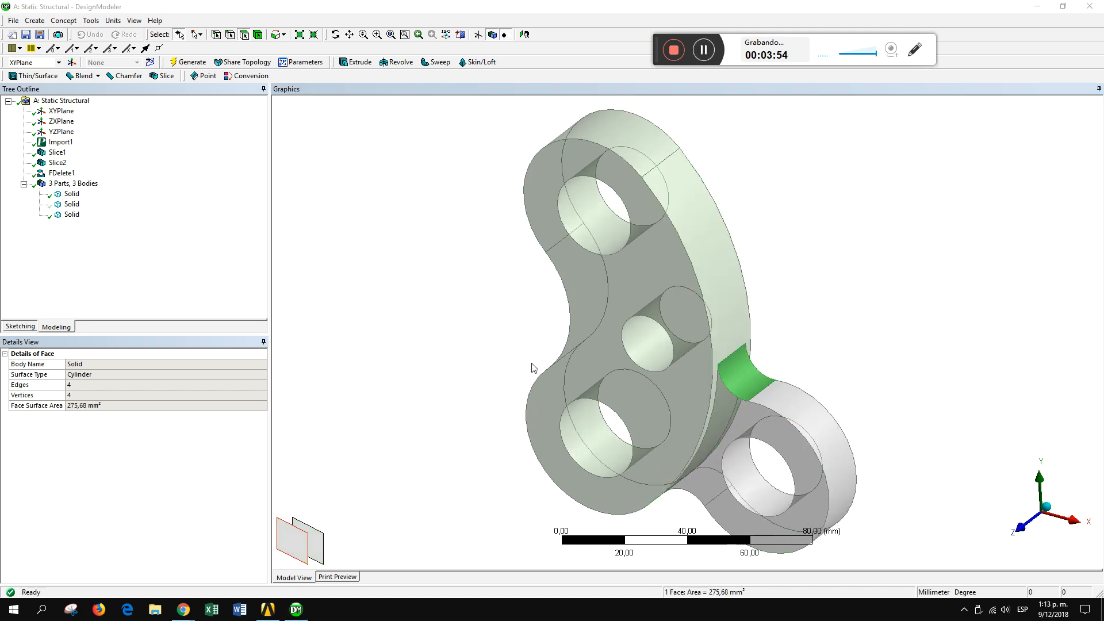
{"action": "middle_click_drag", "start_coordinate": [838, 451], "coordinate": [805, 460]}
{"action": "right_click", "coordinate": [62, 204]}
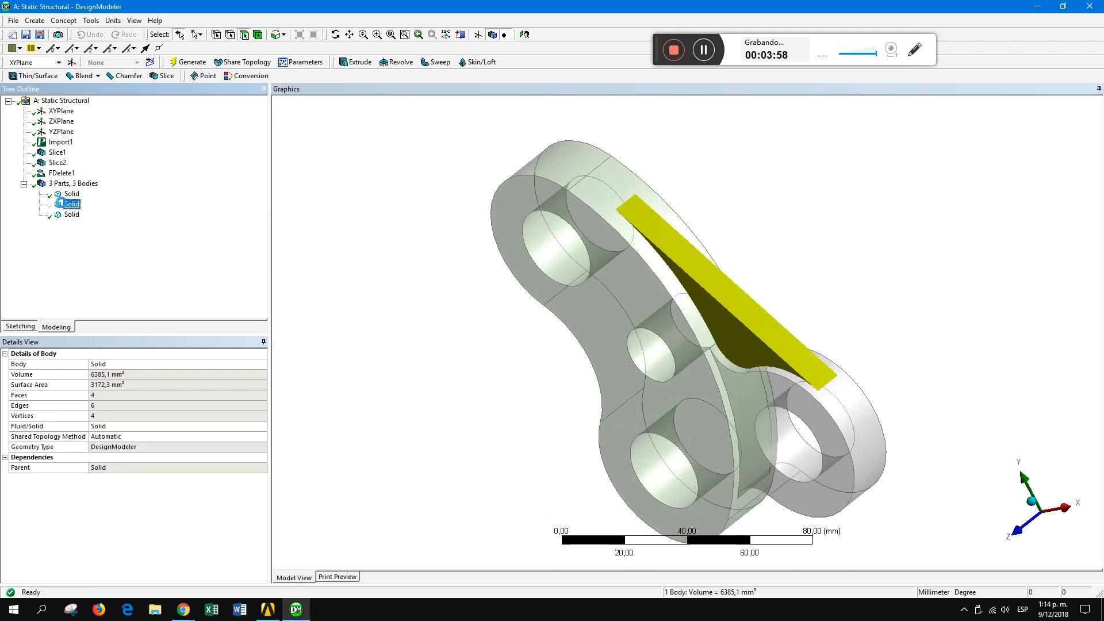
{"action": "left_click", "coordinate": [115, 233]}
{"action": "mouse_move", "coordinate": [806, 454]}
{"action": "middle_mouse_down"}
{"action": "mouse_move", "coordinate": [784, 456]}
{"action": "mouse_move", "coordinate": [802, 454]}
{"action": "middle_mouse_up"}
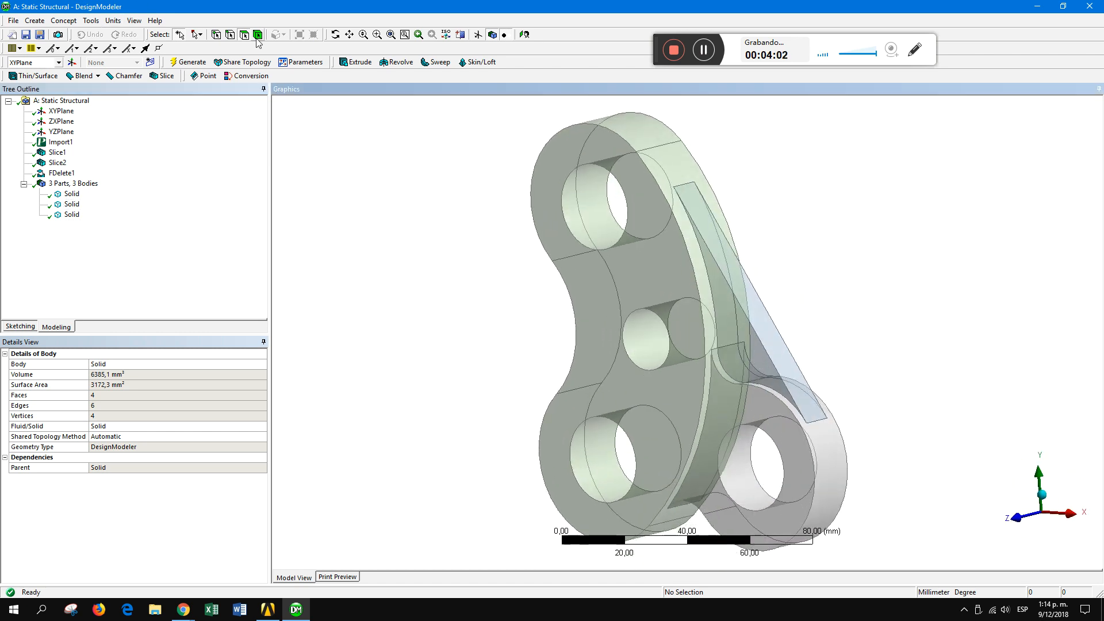
- Inspect how the web, lower lug and main plate bodies meet, using body selection and a front view along the Z axis
{"action": "left_click", "coordinate": [748, 294]}
{"action": "left_click", "coordinate": [779, 421]}
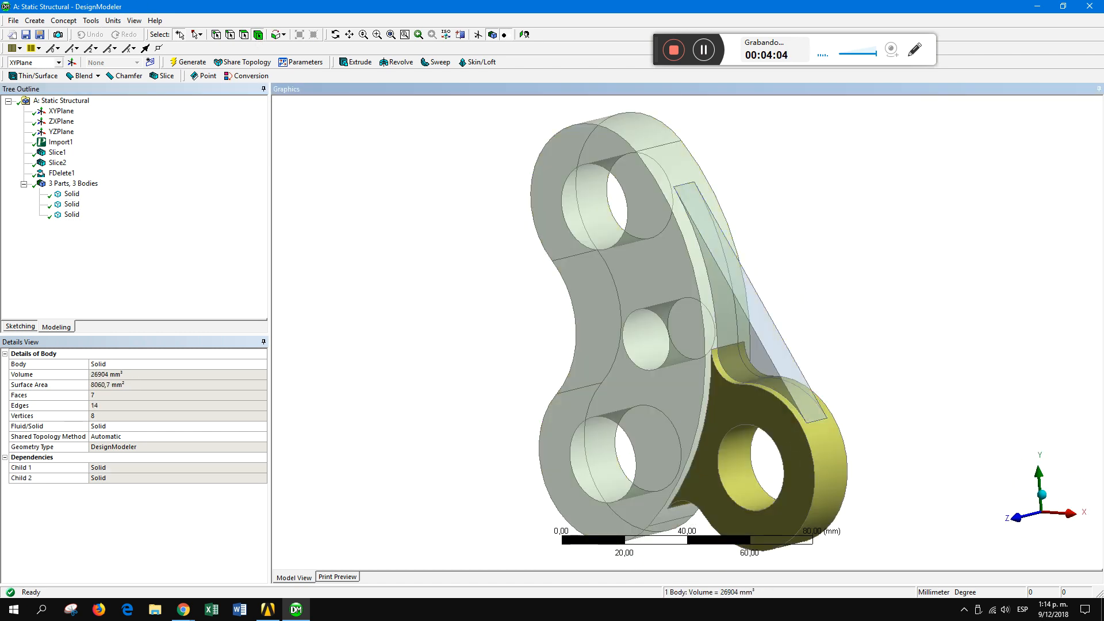
{"action": "middle_click_drag", "start_coordinate": [716, 354], "coordinate": [675, 328]}
{"action": "scroll", "coordinate": [682, 347], "scroll_direction": "up", "scroll_amount": 3}
{"action": "scroll", "coordinate": [675, 328], "scroll_direction": "down", "scroll_amount": 4}
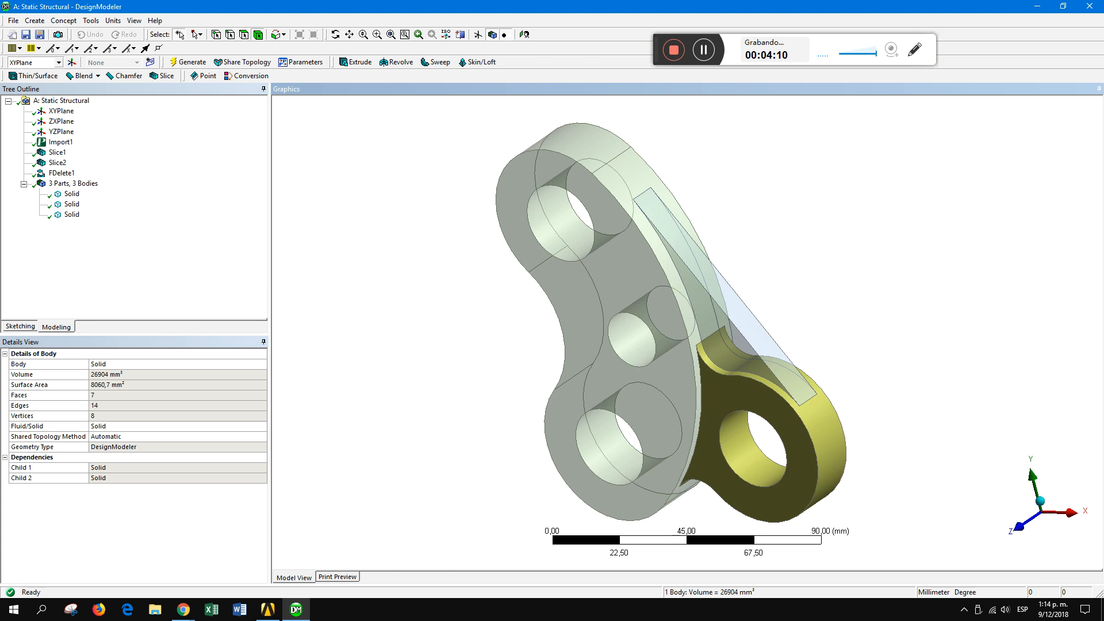
{"action": "middle_click_drag", "start_coordinate": [615, 373], "coordinate": [748, 312]}
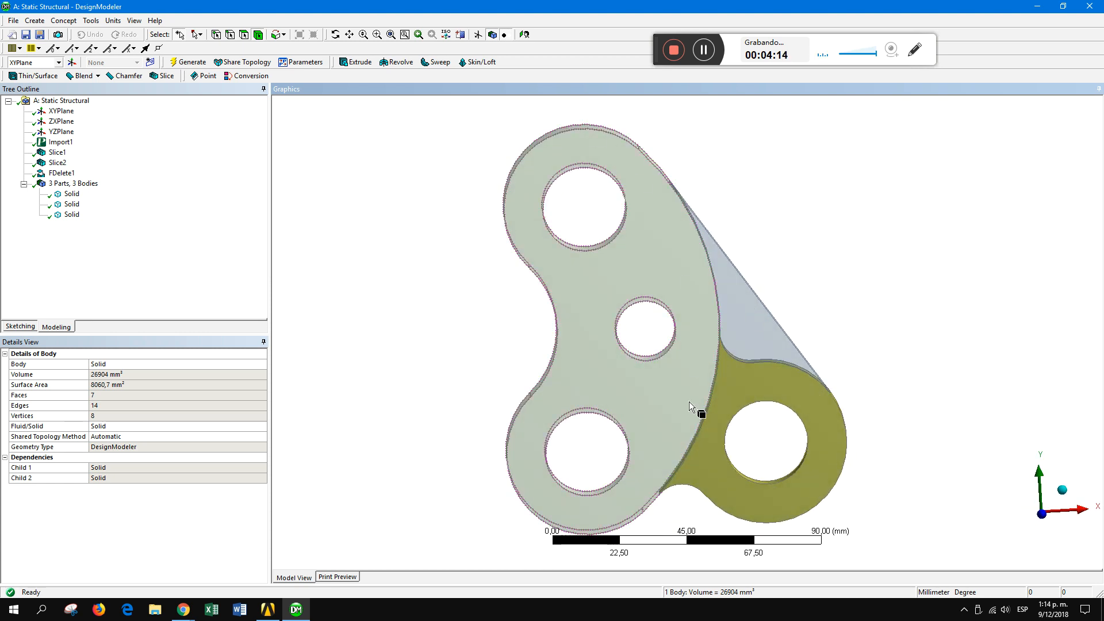
{"action": "left_click", "coordinate": [1047, 519]}
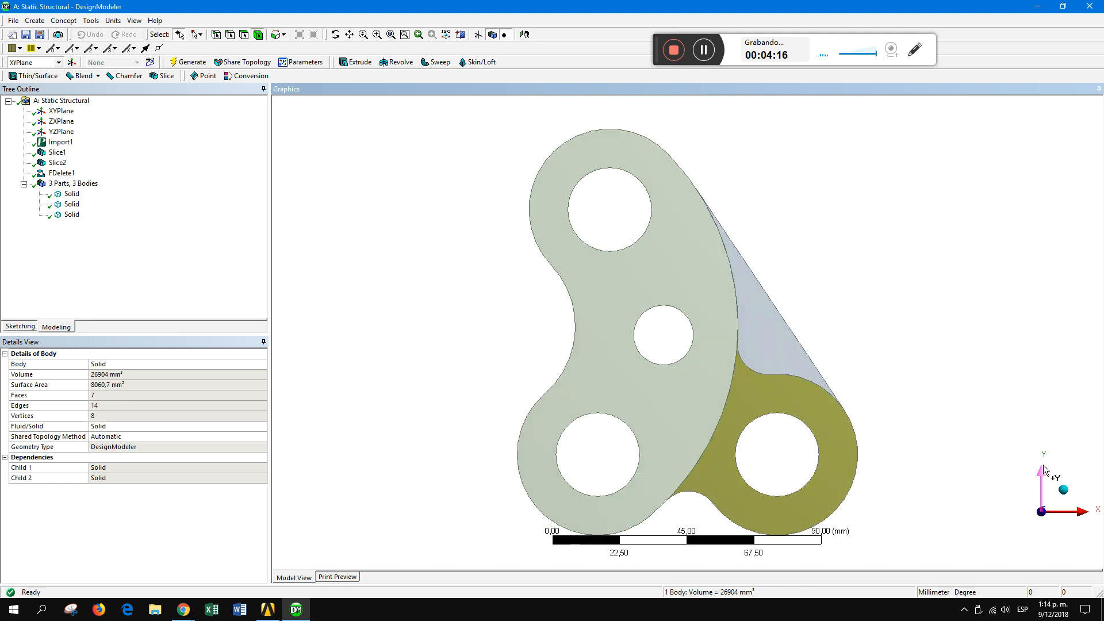
{"action": "left_click", "coordinate": [703, 46]}
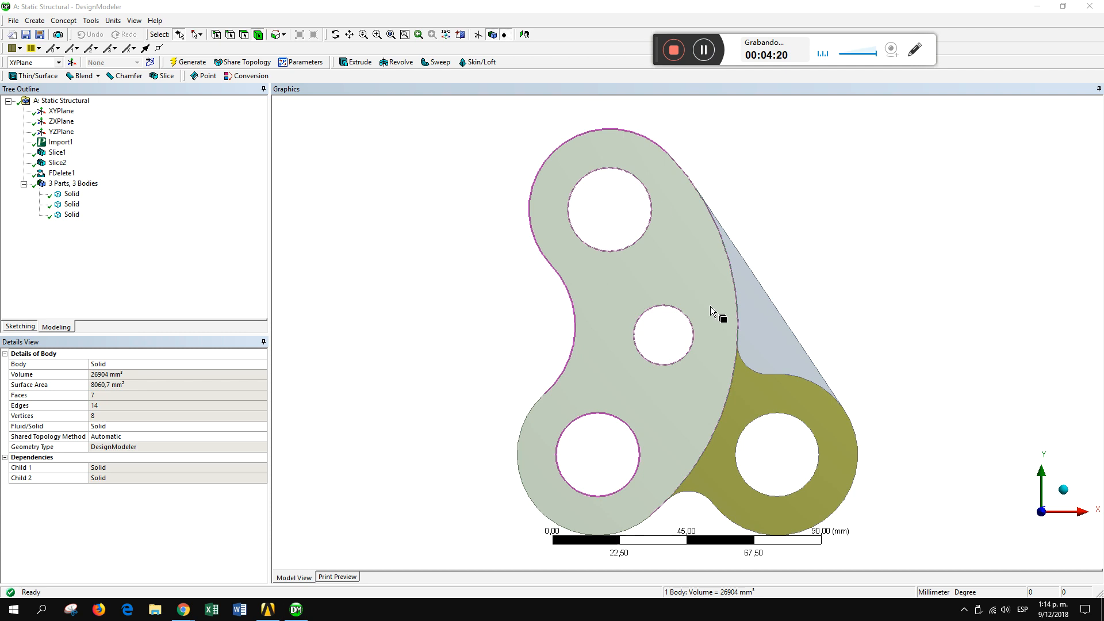
{"action": "middle_click_drag", "start_coordinate": [661, 278], "coordinate": [622, 292]}
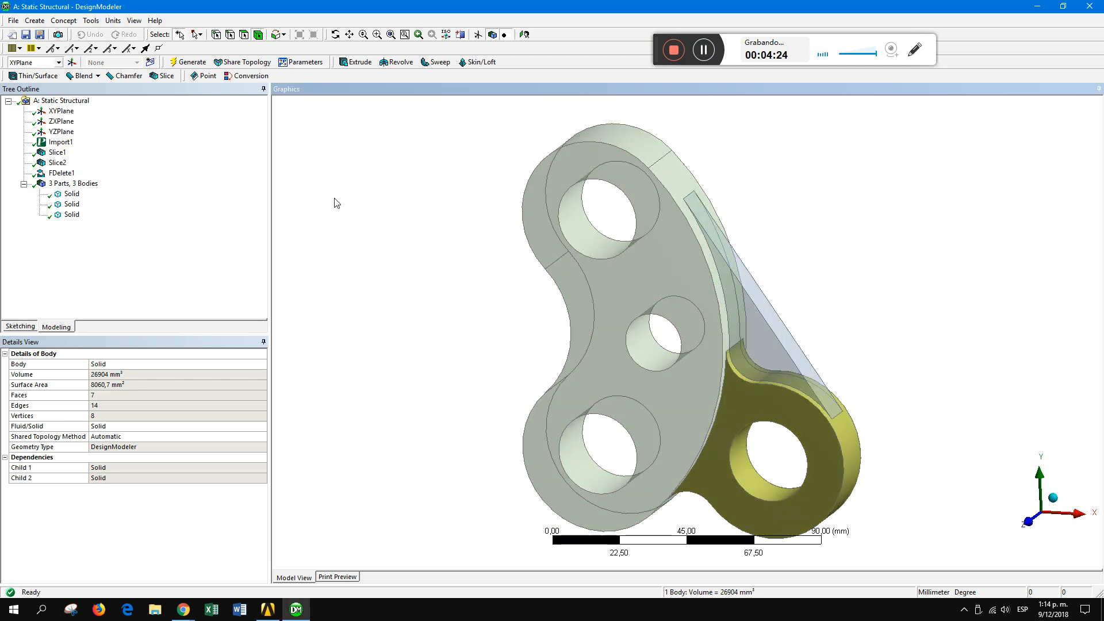
- Create a mid-surface feature from the main plate's front and back faces and generate it
{"action": "left_click", "coordinate": [91, 21]}
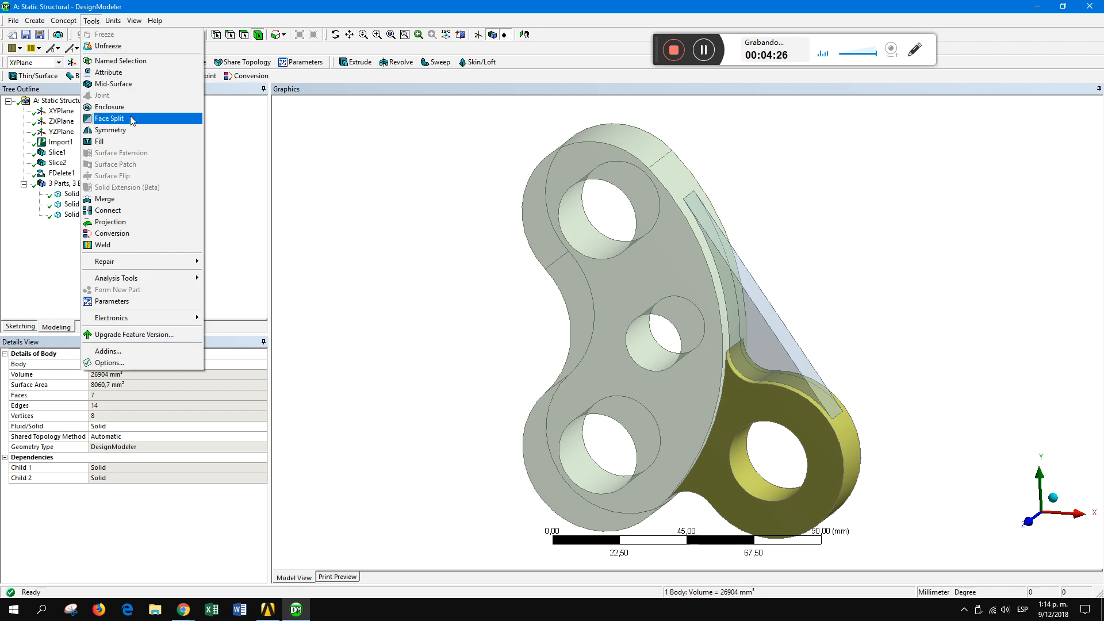
{"action": "left_click", "coordinate": [124, 84]}
{"action": "middle_click_drag", "start_coordinate": [746, 293], "coordinate": [736, 292]}
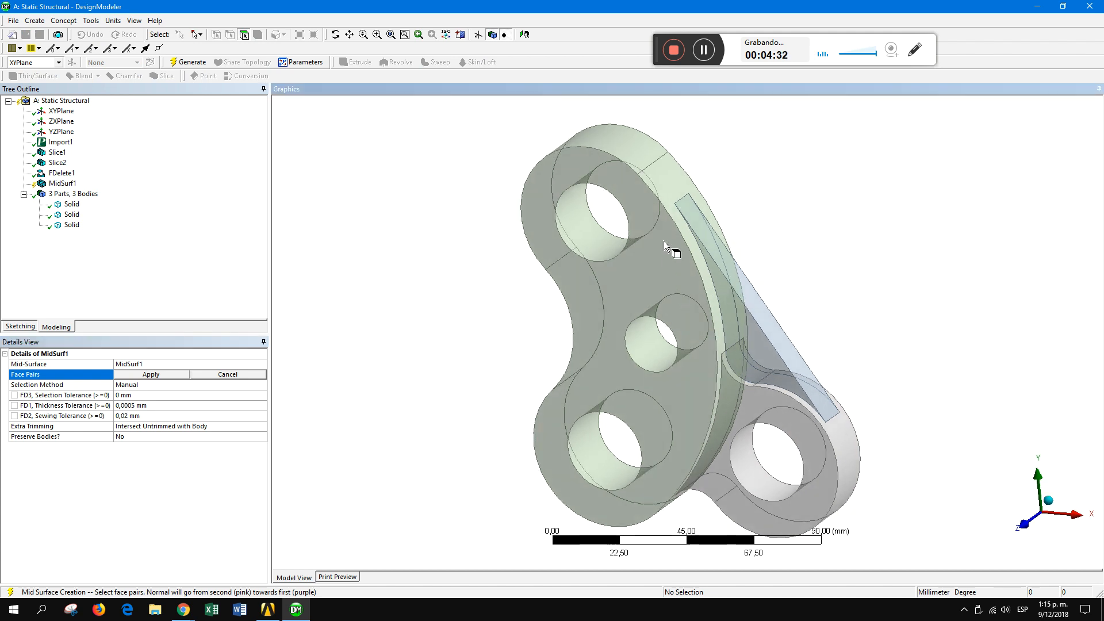
{"action": "left_click", "coordinate": [661, 259]}
{"action": "middle_click_drag", "start_coordinate": [661, 261], "coordinate": [486, 293]}
{"action": "middle_click_drag", "start_coordinate": [592, 327], "coordinate": [621, 328]}
{"action": "left_click", "coordinate": [640, 282]}
{"action": "middle_click_drag", "start_coordinate": [640, 282], "coordinate": [144, 466]}
{"action": "left_click", "coordinate": [628, 251]}
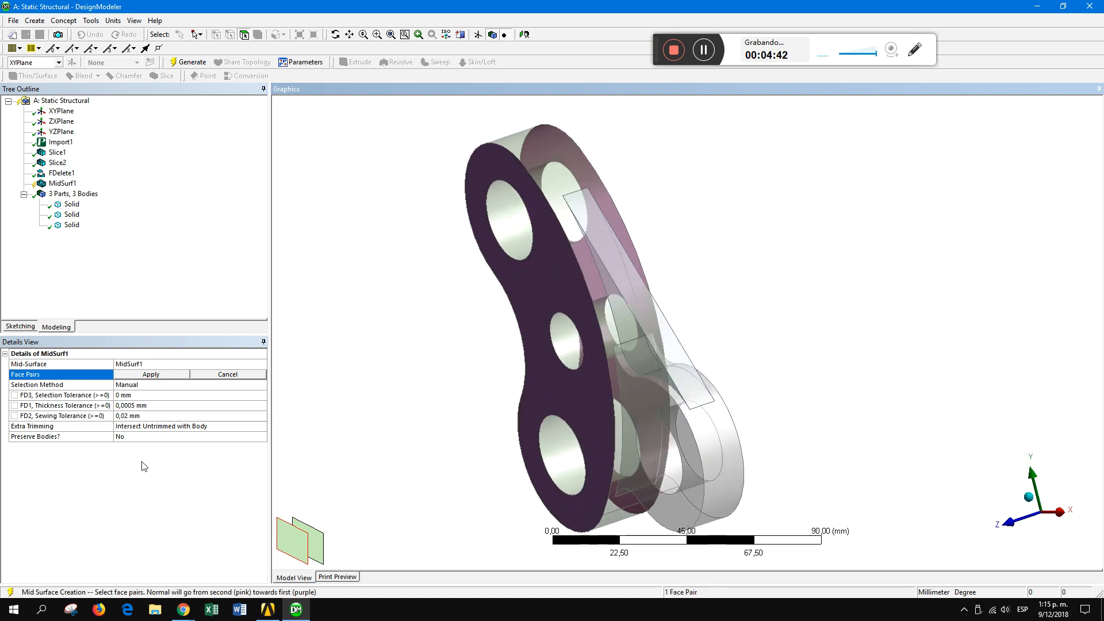
{"action": "left_click", "coordinate": [151, 374]}
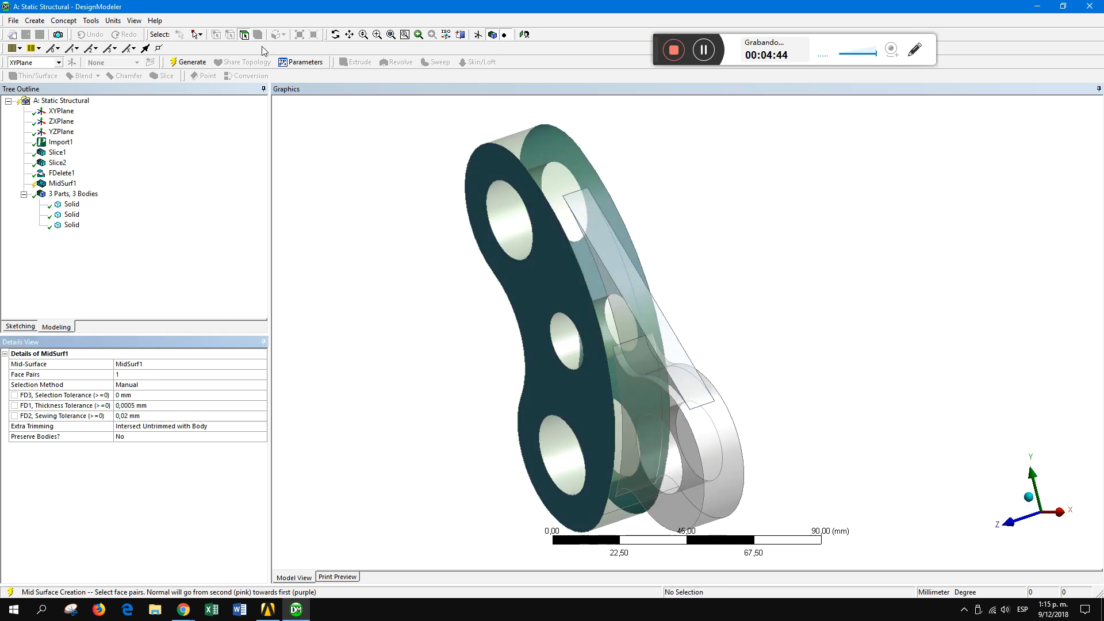
{"action": "left_click", "coordinate": [188, 62]}
{"action": "middle_click_drag", "start_coordinate": [574, 313], "coordinate": [621, 406]}
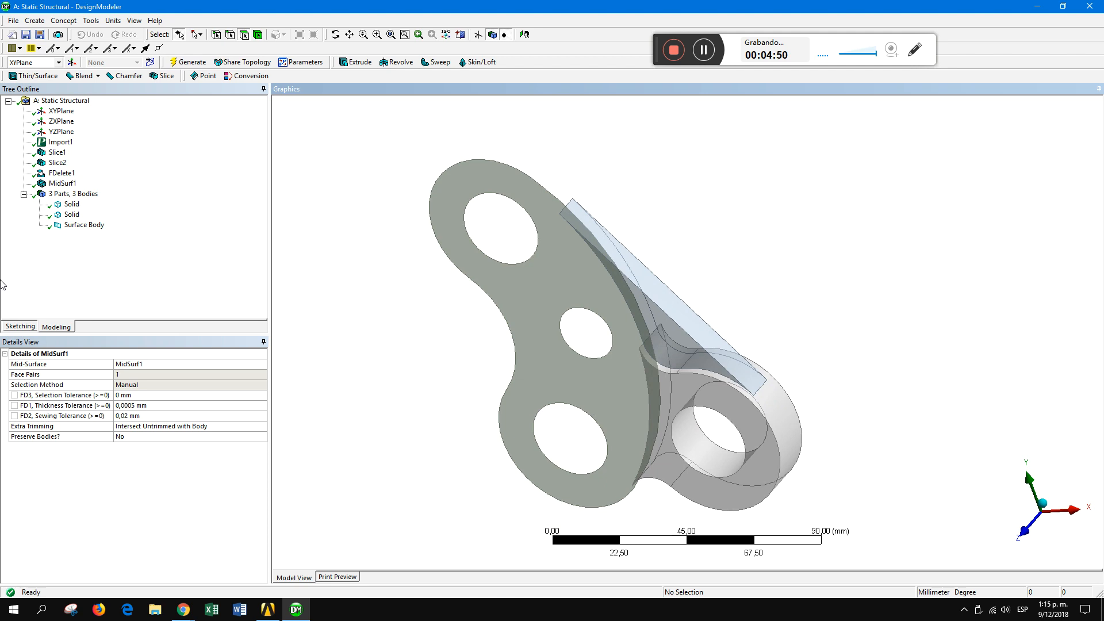
- Delete the mid-surface feature that covers only the main plate
{"action": "right_click", "coordinate": [62, 184]}
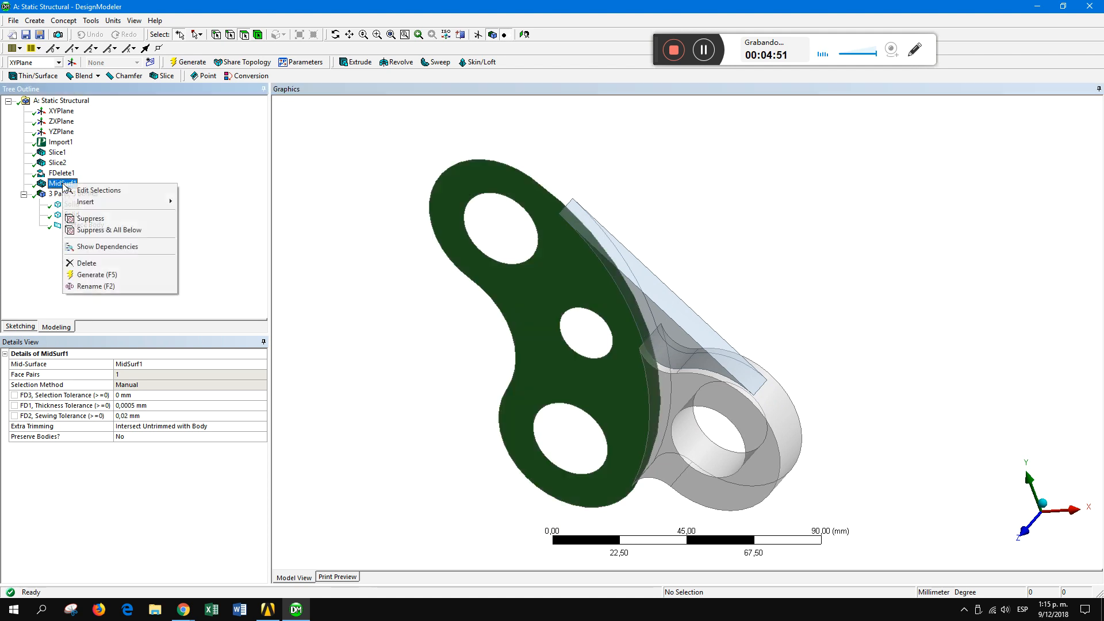
{"action": "left_click", "coordinate": [113, 263]}
{"action": "left_click", "coordinate": [521, 351]}
- Select the main plate's front and back planar faces as an opposing pair
{"action": "middle_click_drag", "start_coordinate": [633, 368], "coordinate": [734, 341]}
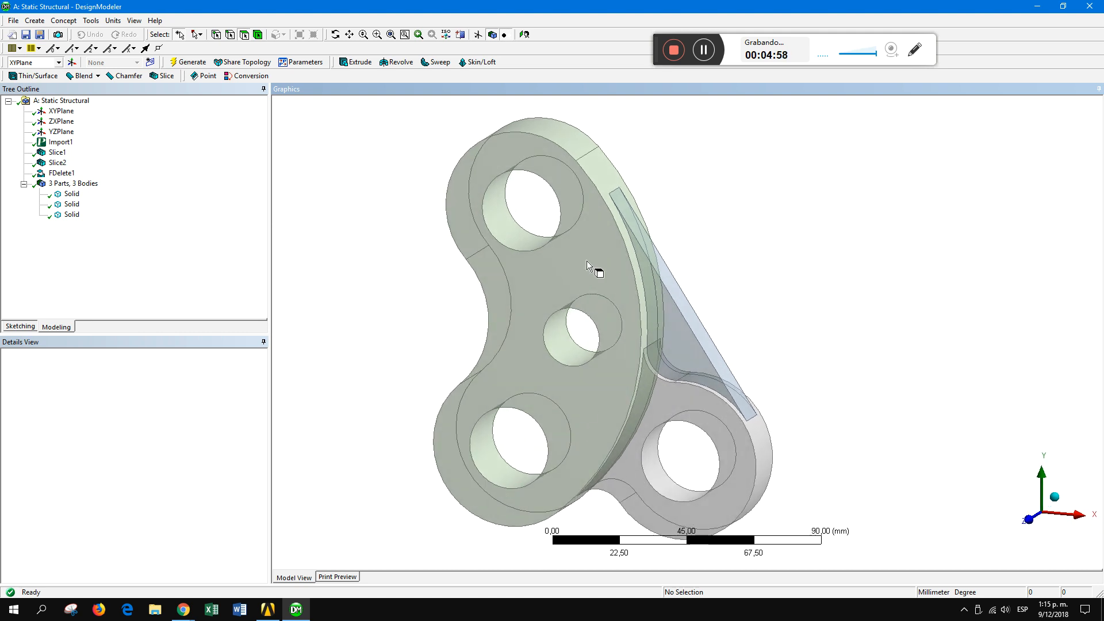
{"action": "left_click", "coordinate": [637, 311]}
{"action": "middle_click_drag", "start_coordinate": [661, 273], "coordinate": [433, 322]}
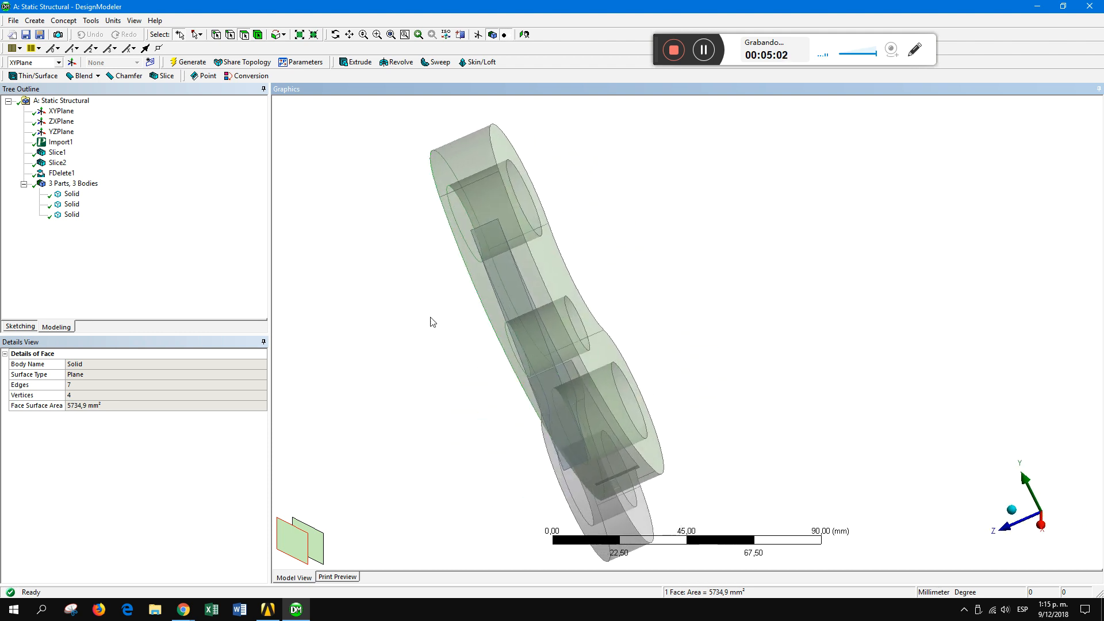
{"action": "left_click", "coordinate": [559, 267], "text": "ctrl"}
{"action": "middle_click_drag", "start_coordinate": [515, 370], "coordinate": [706, 336]}
{"action": "scroll", "coordinate": [653, 362], "scroll_direction": "down", "scroll_amount": 2}
{"action": "middle_click_drag", "start_coordinate": [632, 377], "coordinate": [710, 325], "text": "ctrl"}
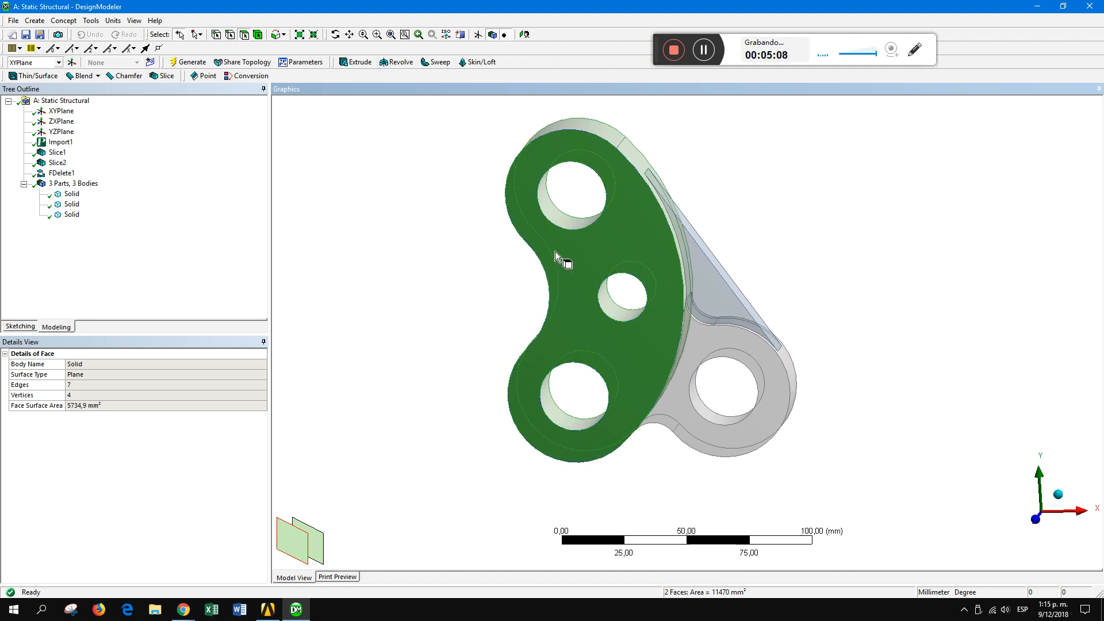
- Add the opposing planar faces of the triangular web and lower lug to the selection, and regenerate the model
{"action": "middle_click_drag", "start_coordinate": [652, 338], "coordinate": [599, 348]}
{"action": "left_click", "coordinate": [703, 303], "text": "ctrl"}
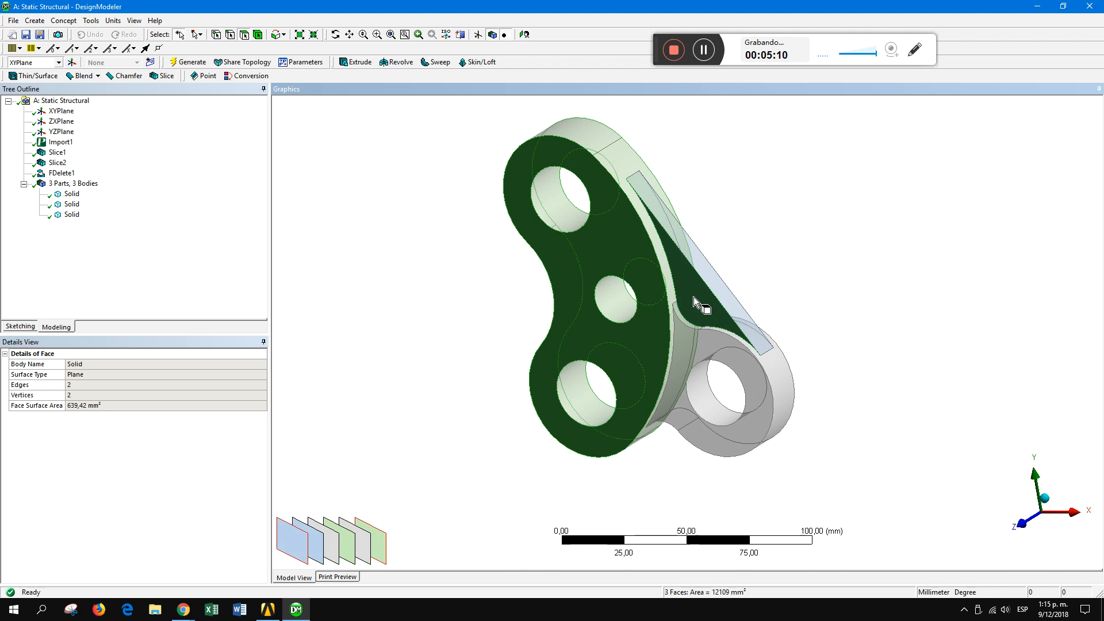
{"action": "middle_click_drag", "start_coordinate": [751, 274], "coordinate": [640, 309]}
{"action": "left_click", "coordinate": [640, 308], "text": "ctrl"}
{"action": "middle_click_drag", "start_coordinate": [591, 360], "coordinate": [782, 257]}
{"action": "left_click", "coordinate": [719, 333], "text": "ctrl"}
{"action": "left_click", "coordinate": [644, 379], "text": "ctrl"}
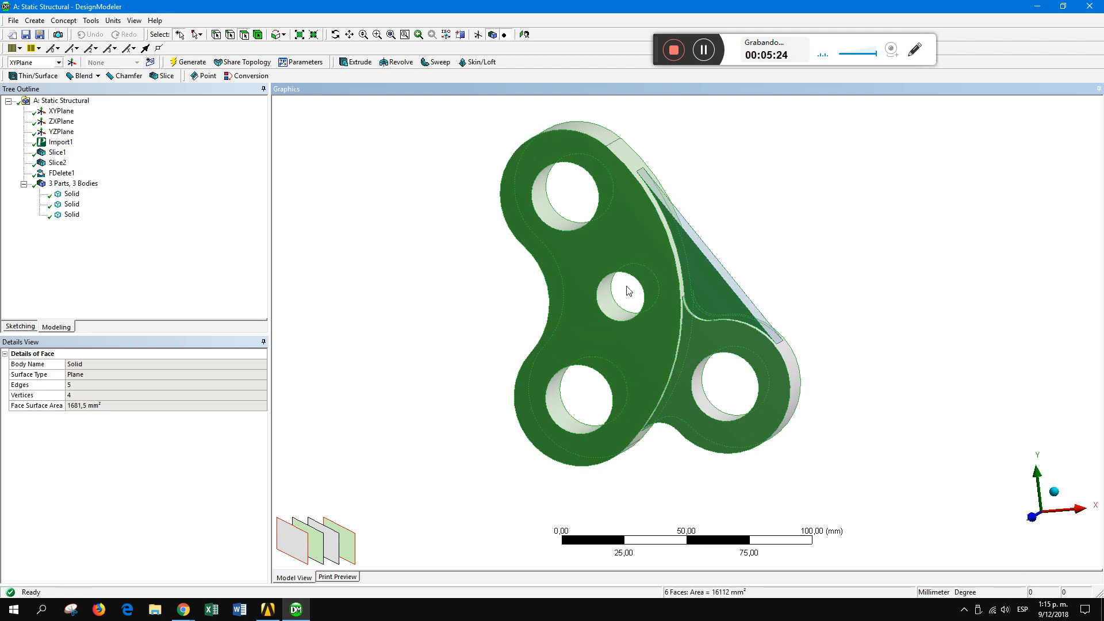
{"action": "middle_click_drag", "start_coordinate": [803, 309], "coordinate": [845, 286]}
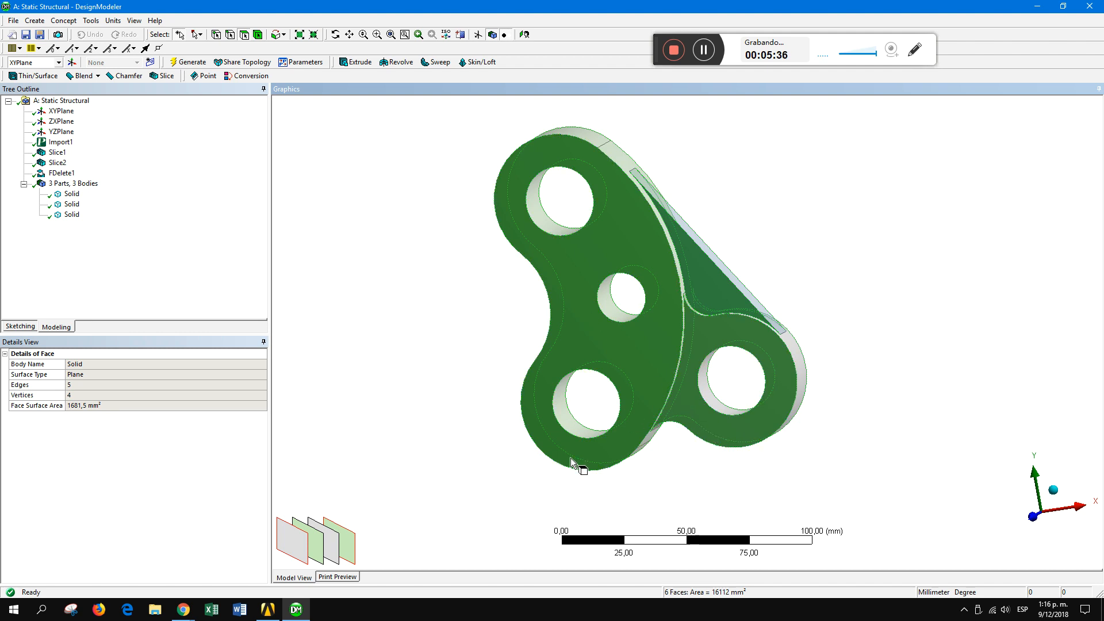
{"action": "middle_click_drag", "start_coordinate": [677, 362], "coordinate": [703, 377]}
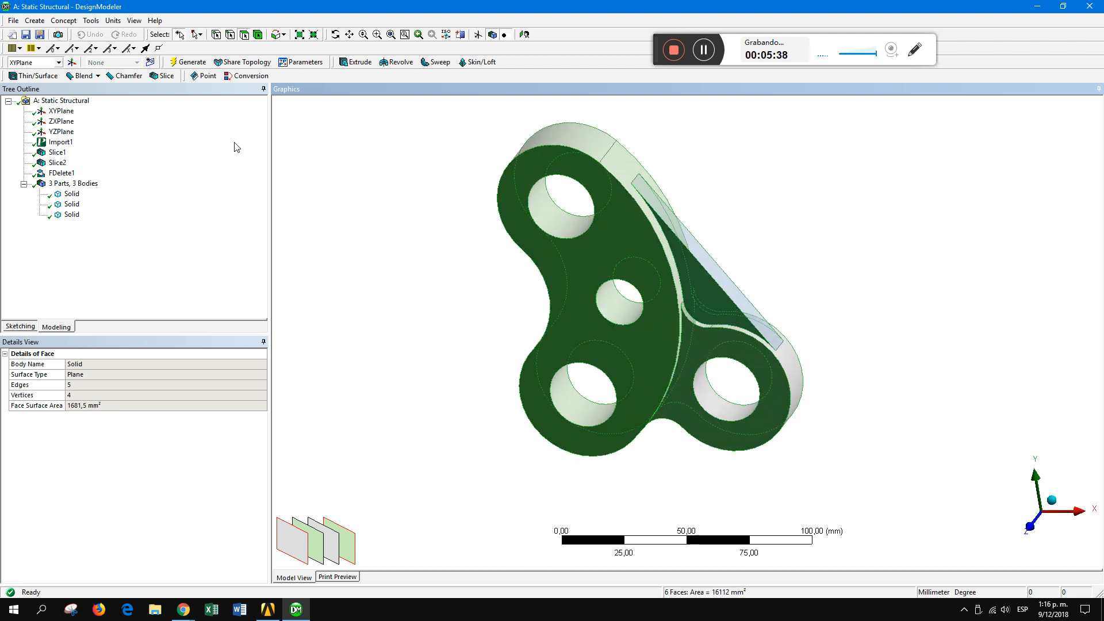
{"action": "left_click", "coordinate": [191, 63]}
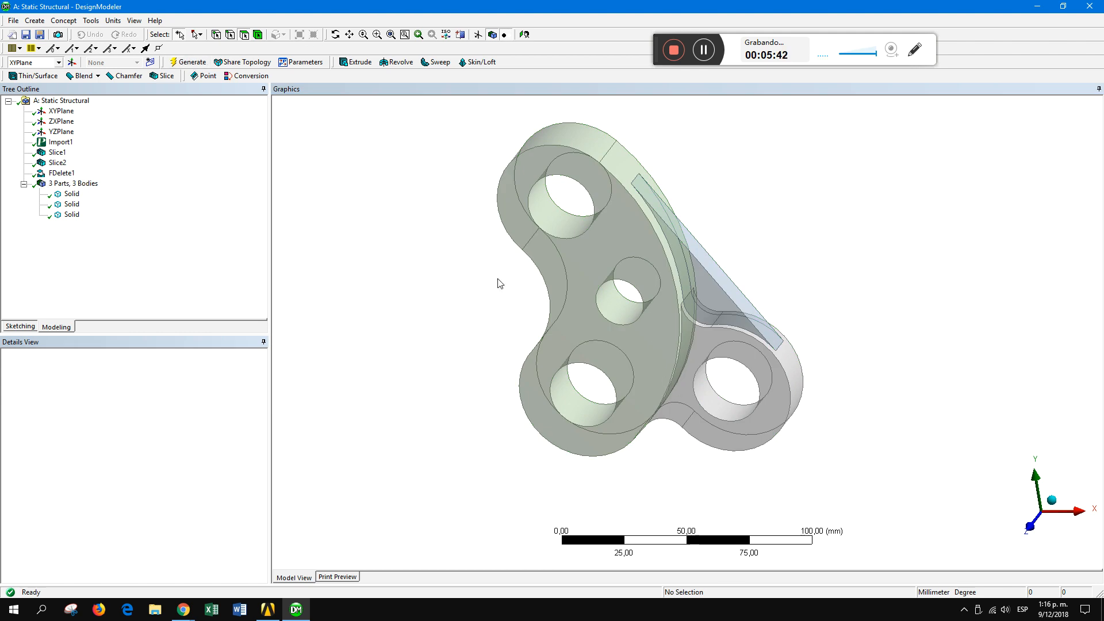
- Create and generate a mid-surface feature using the opposing face pairs of the main plate, triangular web and lower lug
{"action": "left_click", "coordinate": [91, 21]}
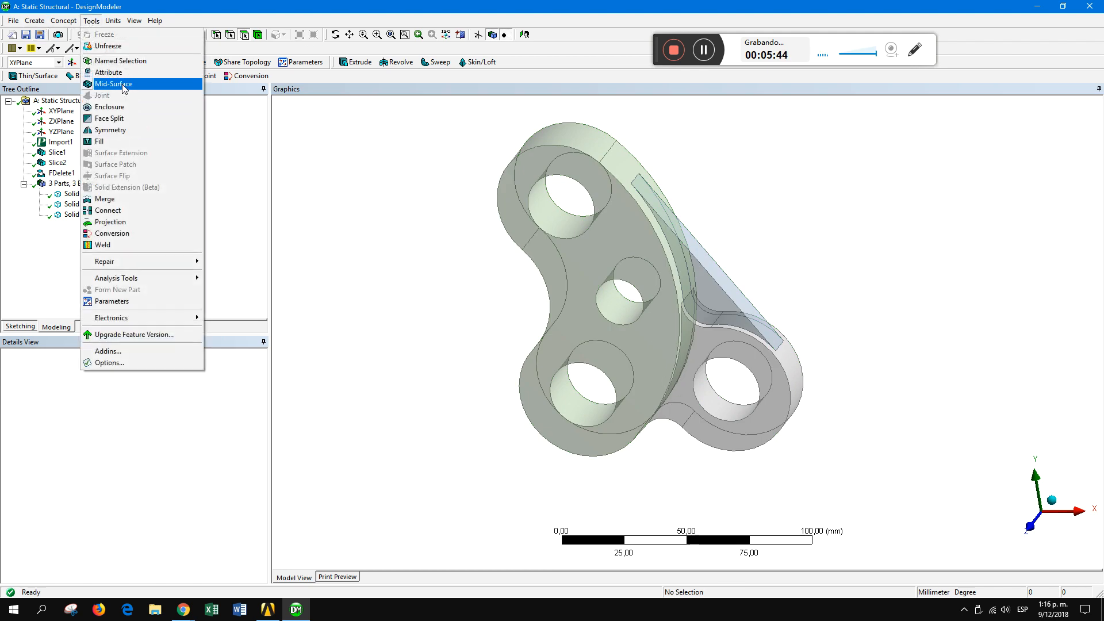
{"action": "left_click", "coordinate": [110, 86]}
{"action": "left_click", "coordinate": [607, 235]}
{"action": "middle_click_drag", "start_coordinate": [774, 336], "coordinate": [579, 319]}
{"action": "left_click", "coordinate": [644, 234]}
{"action": "middle_click_drag", "start_coordinate": [644, 233], "coordinate": [604, 395]}
{"action": "left_click", "coordinate": [644, 311]}
{"action": "left_click", "coordinate": [727, 307]}
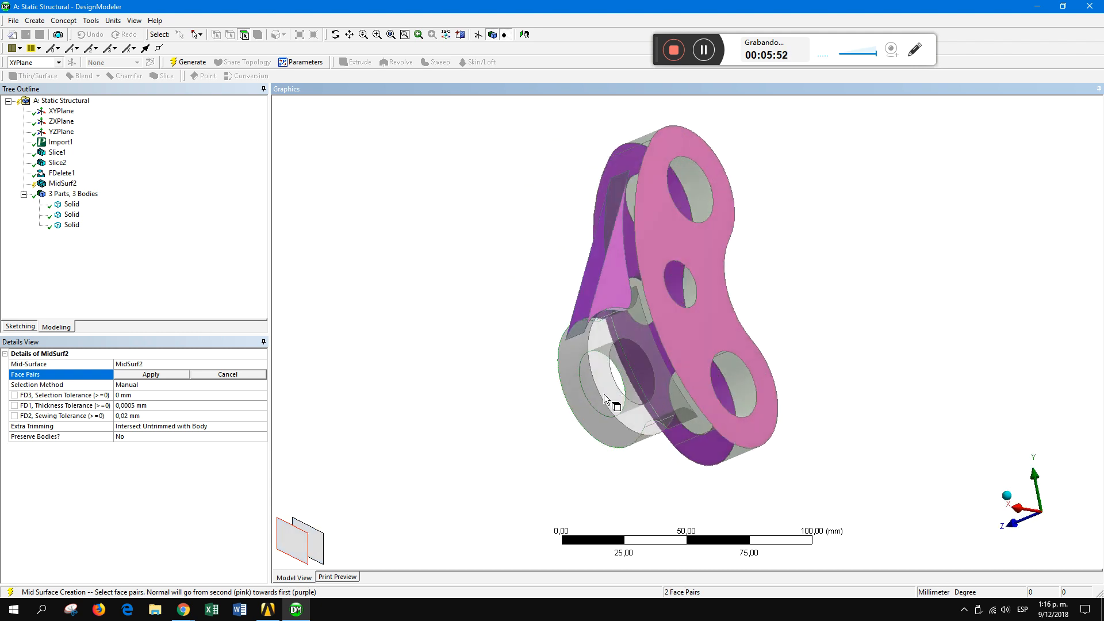
{"action": "left_click", "coordinate": [614, 334]}
{"action": "middle_click_drag", "start_coordinate": [490, 443], "coordinate": [718, 393]}
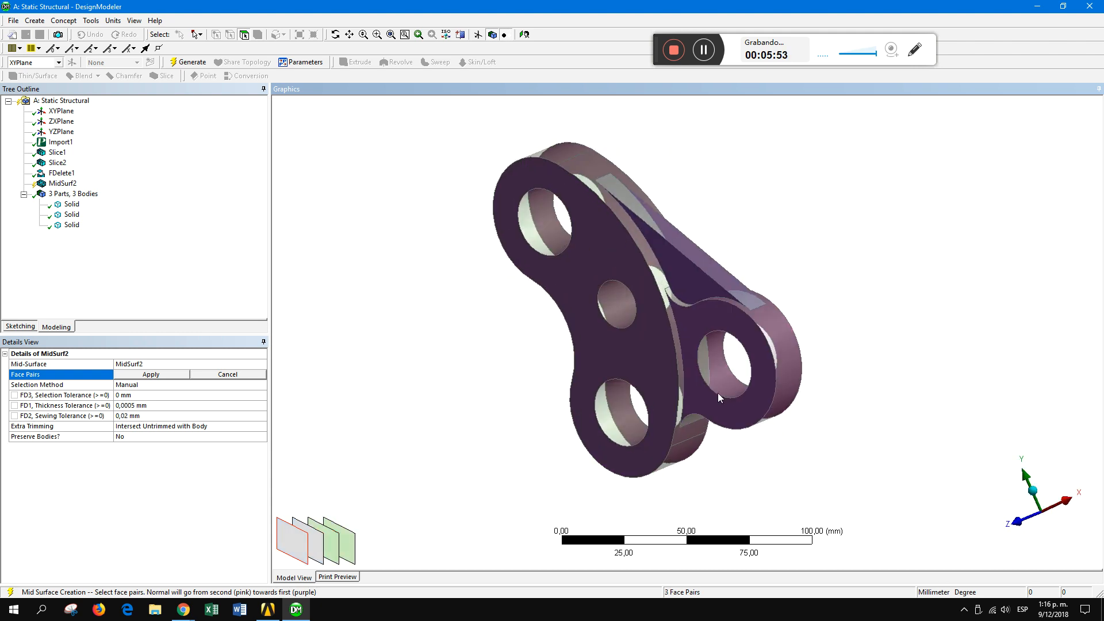
{"action": "left_click", "coordinate": [182, 376]}
{"action": "left_click", "coordinate": [189, 61]}
- Inspect the face thickness of the main plate, web and lug surfaces from a front view along the Z axis
{"action": "middle_click_drag", "start_coordinate": [624, 291], "coordinate": [750, 283]}
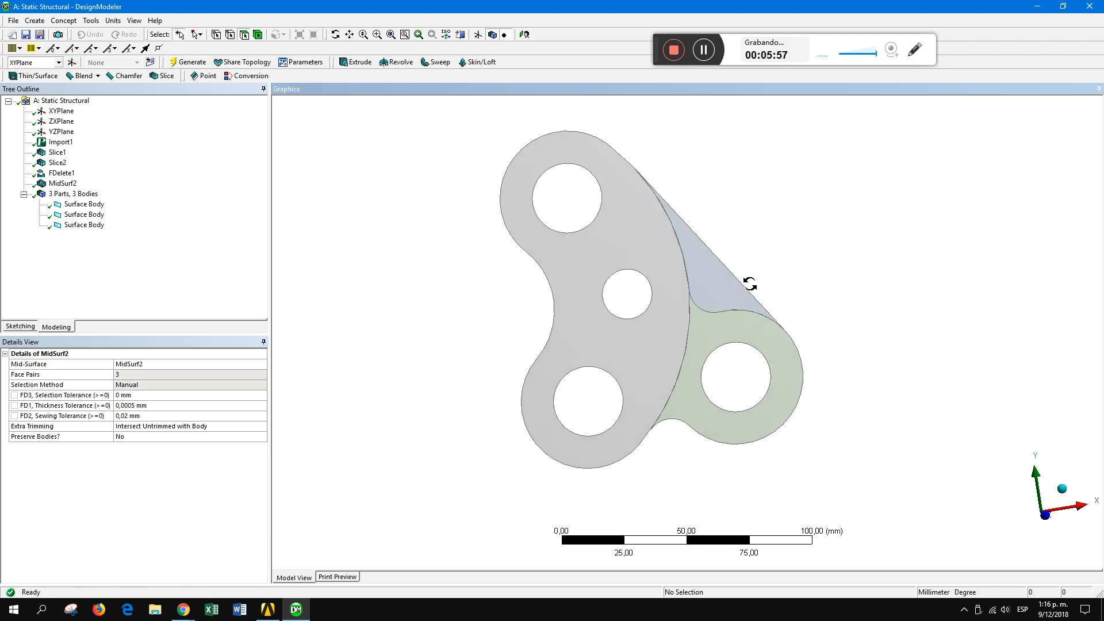
{"action": "left_click", "coordinate": [1045, 515]}
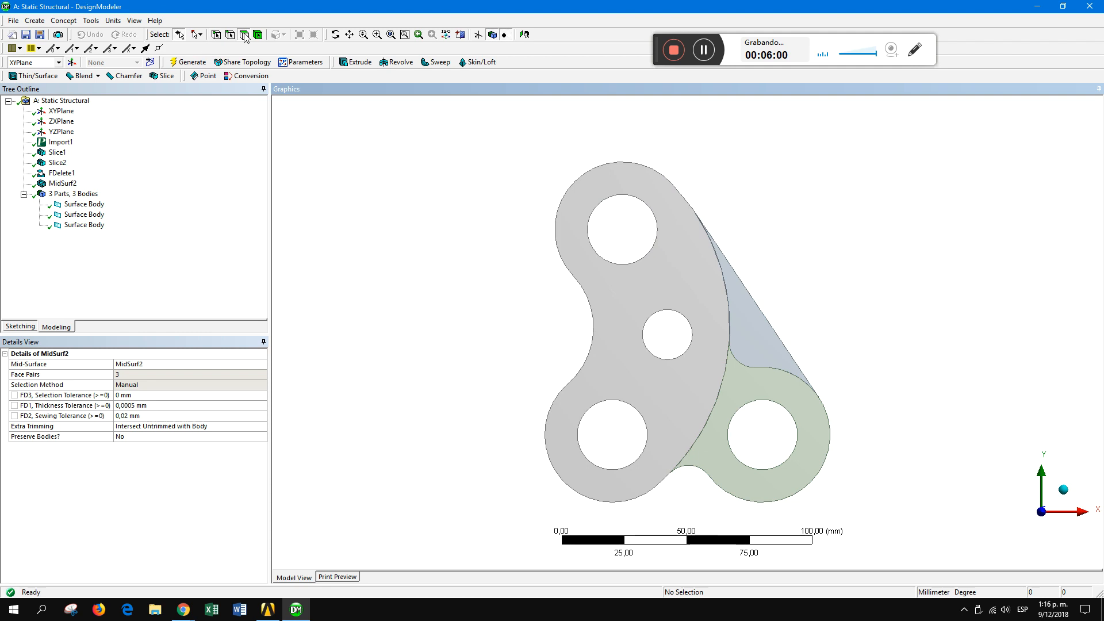
{"action": "left_click", "coordinate": [640, 306]}
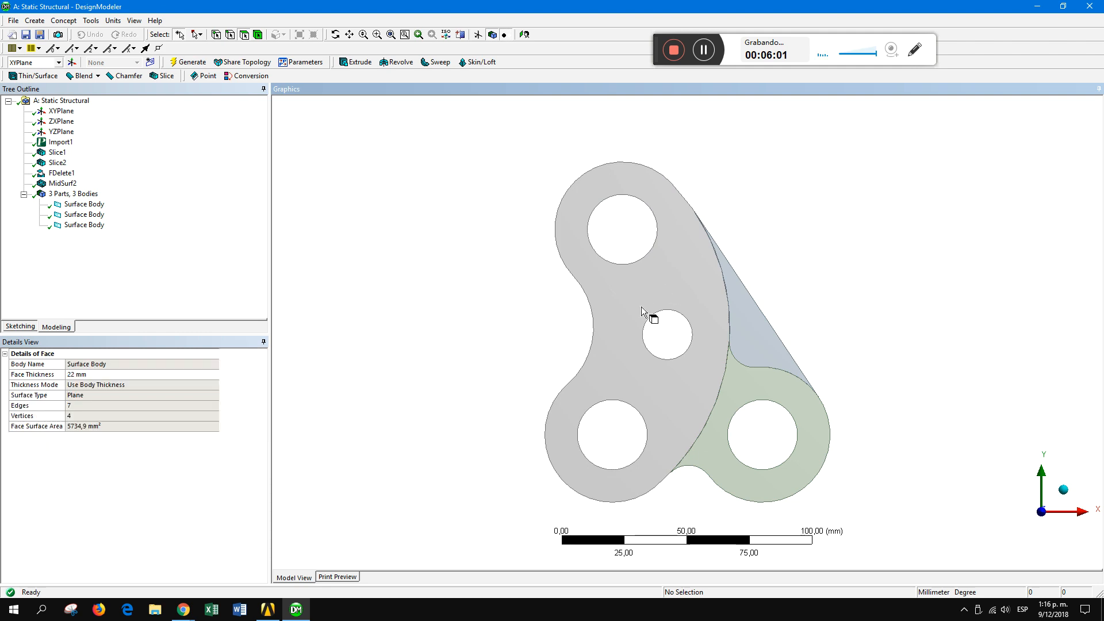
{"action": "left_click", "coordinate": [750, 326]}
{"action": "left_click", "coordinate": [709, 437]}
{"action": "left_click", "coordinate": [647, 378]}
{"action": "left_click", "coordinate": [746, 339]}
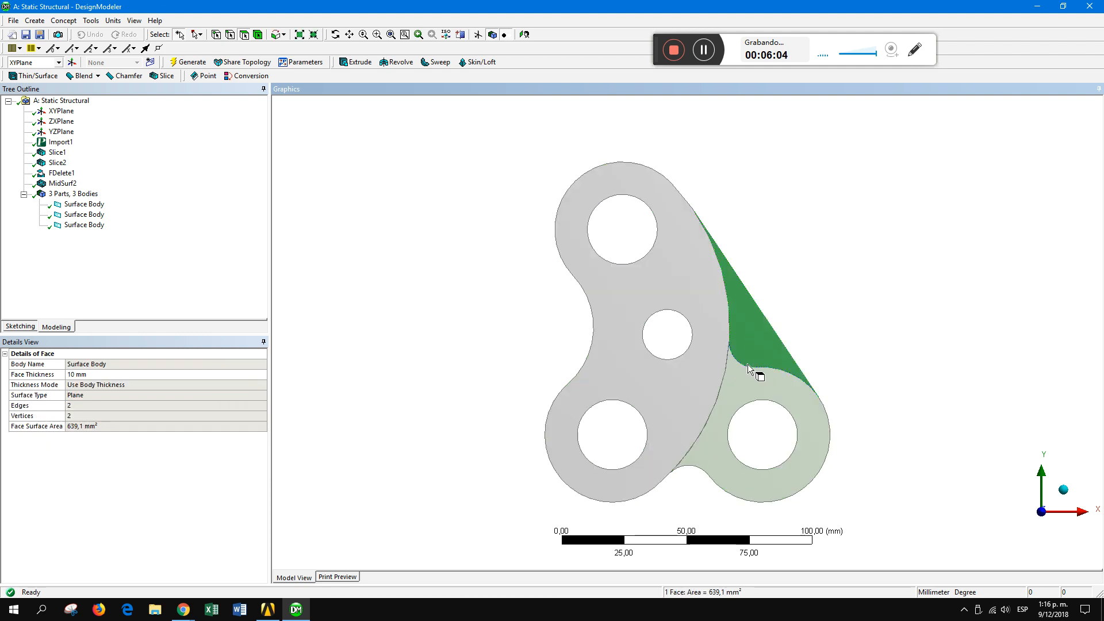
{"action": "left_click", "coordinate": [735, 387]}
{"action": "left_click", "coordinate": [671, 399]}
- Check the surface faces from the rear side and review which faces belong to the mid-surface feature
{"action": "middle_click_drag", "start_coordinate": [781, 363], "coordinate": [477, 389]}
{"action": "left_click", "coordinate": [635, 370]}
{"action": "left_click", "coordinate": [657, 416]}
{"action": "left_click", "coordinate": [644, 364]}
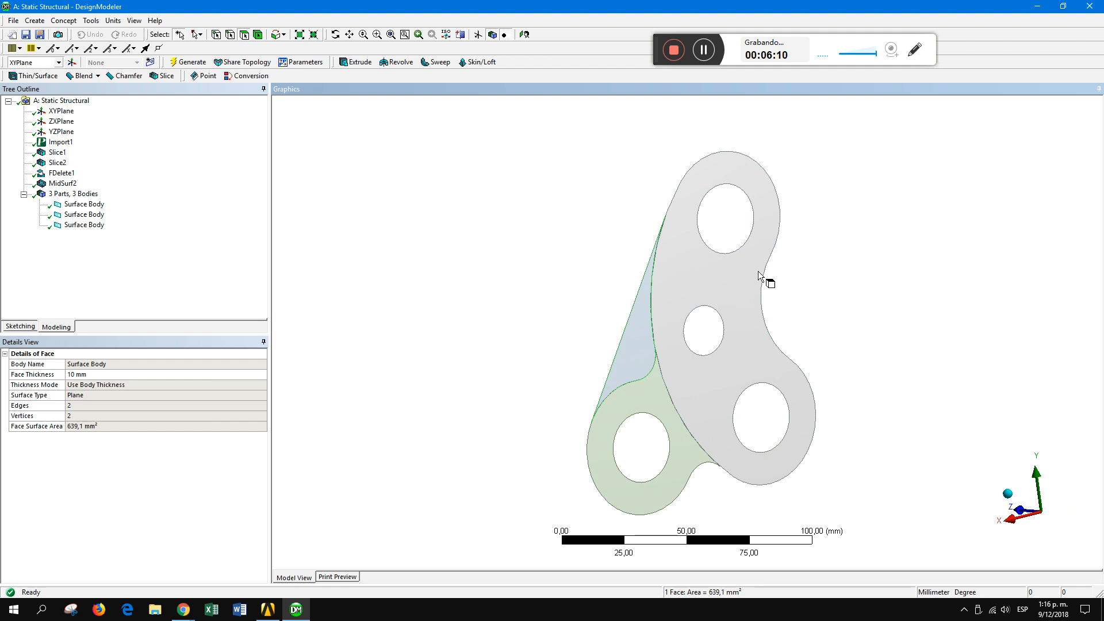
{"action": "left_click", "coordinate": [677, 378]}
{"action": "middle_click_drag", "start_coordinate": [678, 378], "coordinate": [982, 386]}
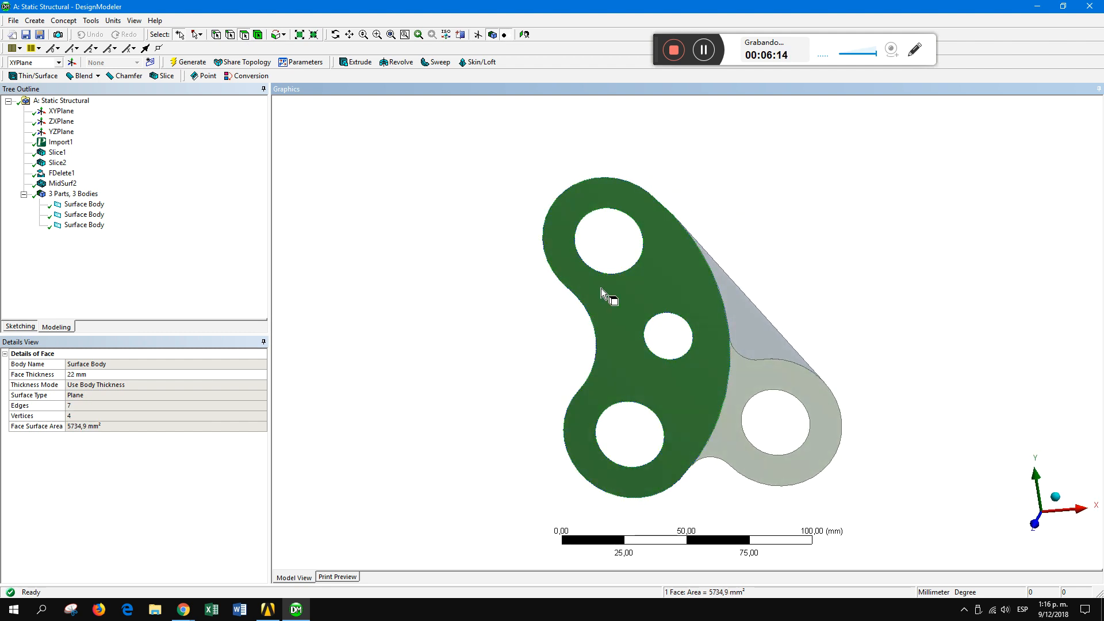
{"action": "left_click", "coordinate": [73, 185]}
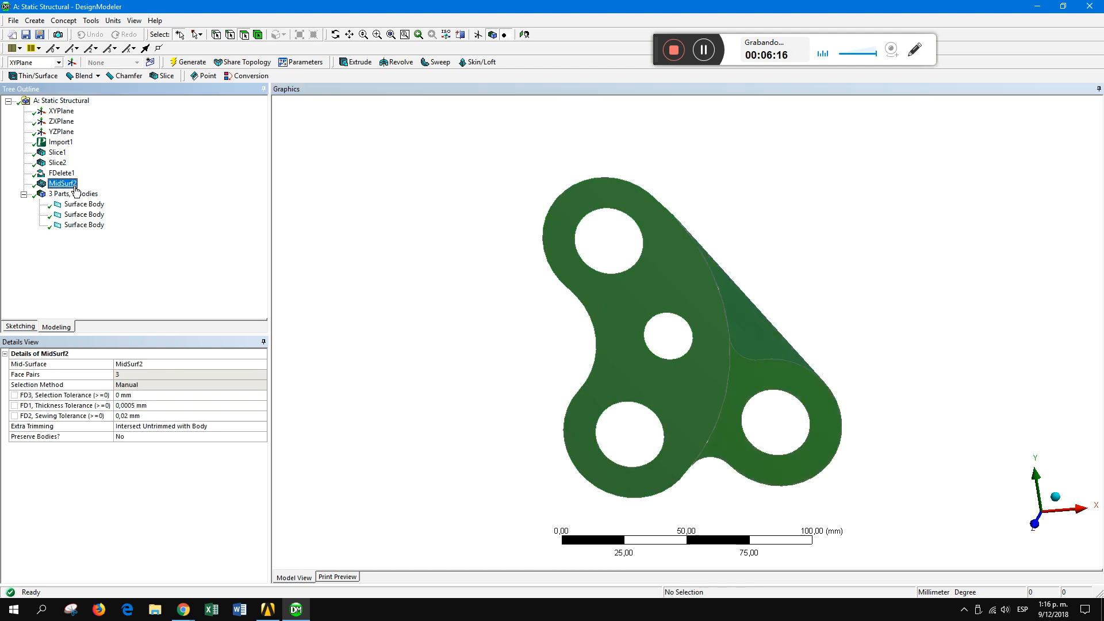
{"action": "left_click", "coordinate": [529, 372]}
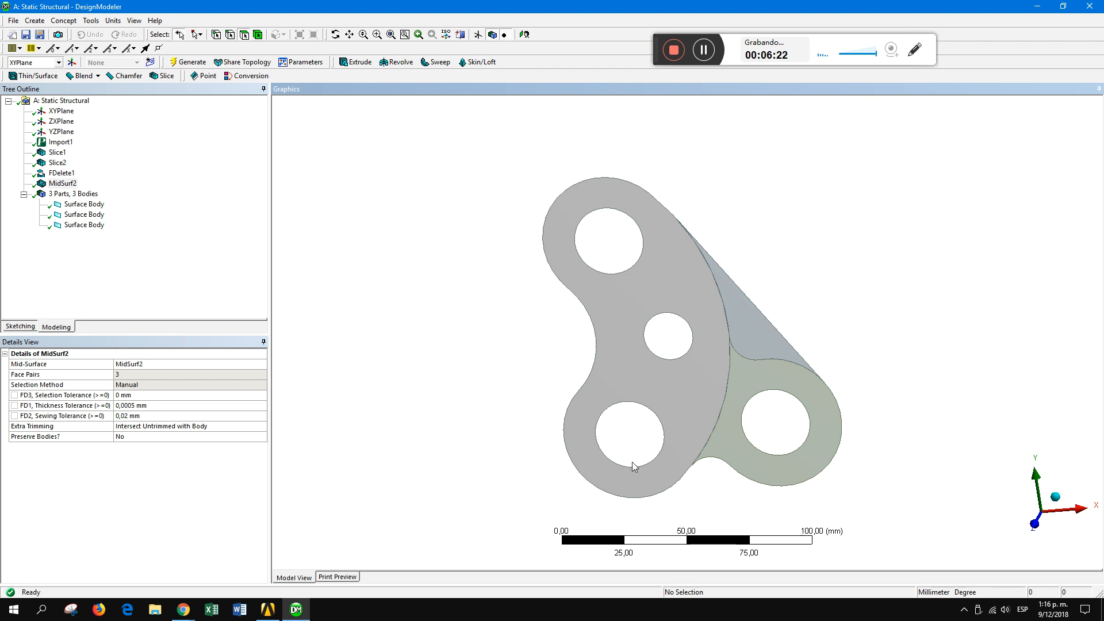
- Group the three surface bodies into one new multibody part
{"action": "left_click", "coordinate": [84, 204]}
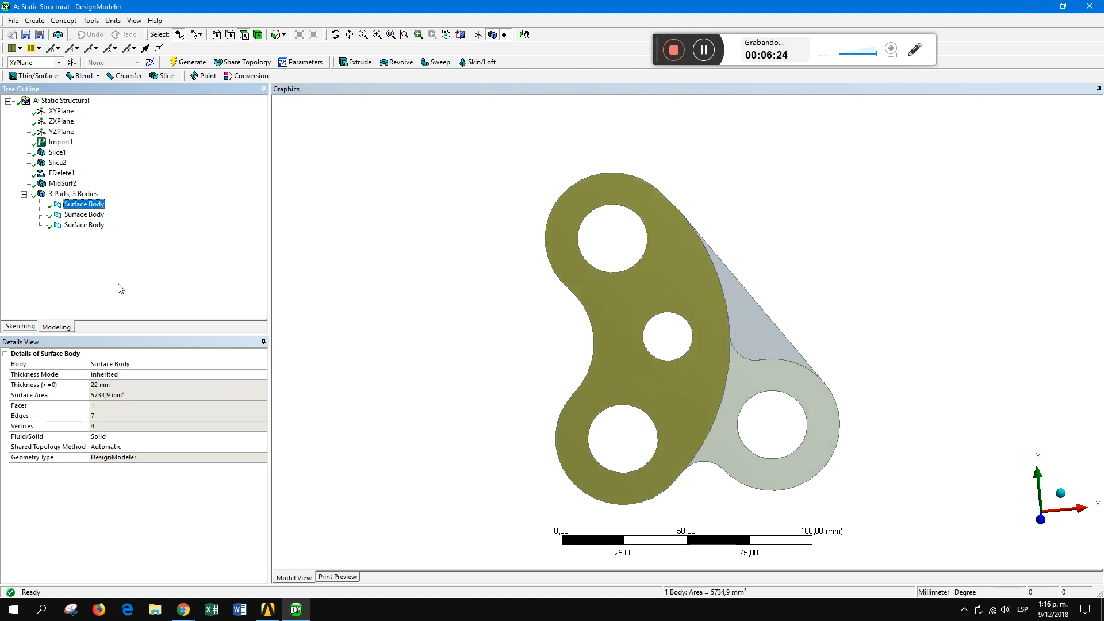
{"action": "left_click", "coordinate": [84, 225], "text": "shift"}
{"action": "right_click", "coordinate": [92, 209]}
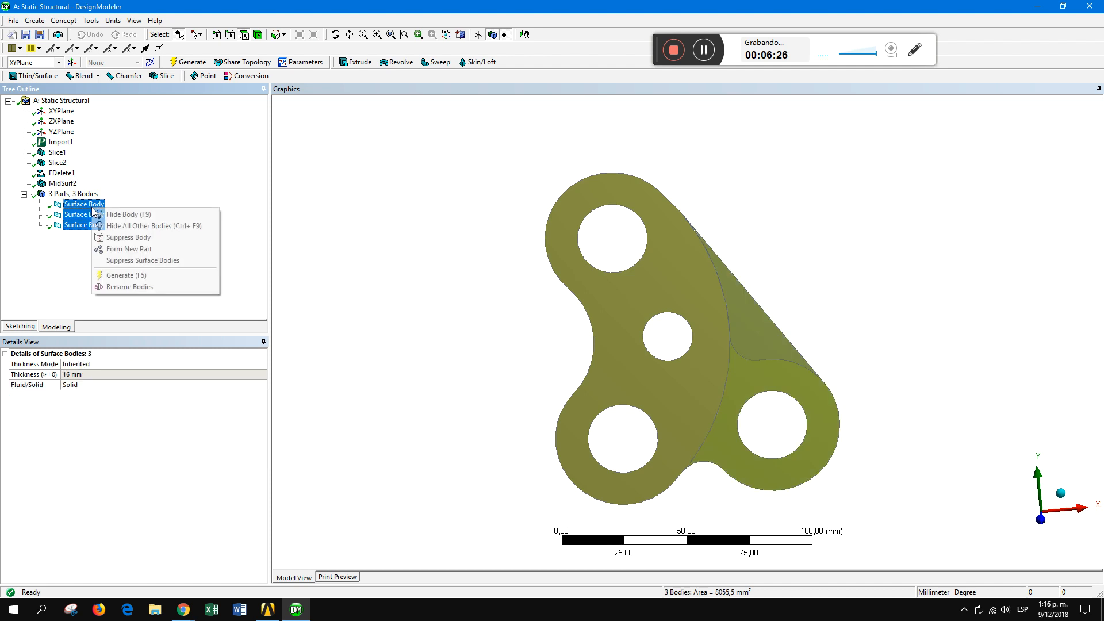
{"action": "left_click", "coordinate": [132, 249]}
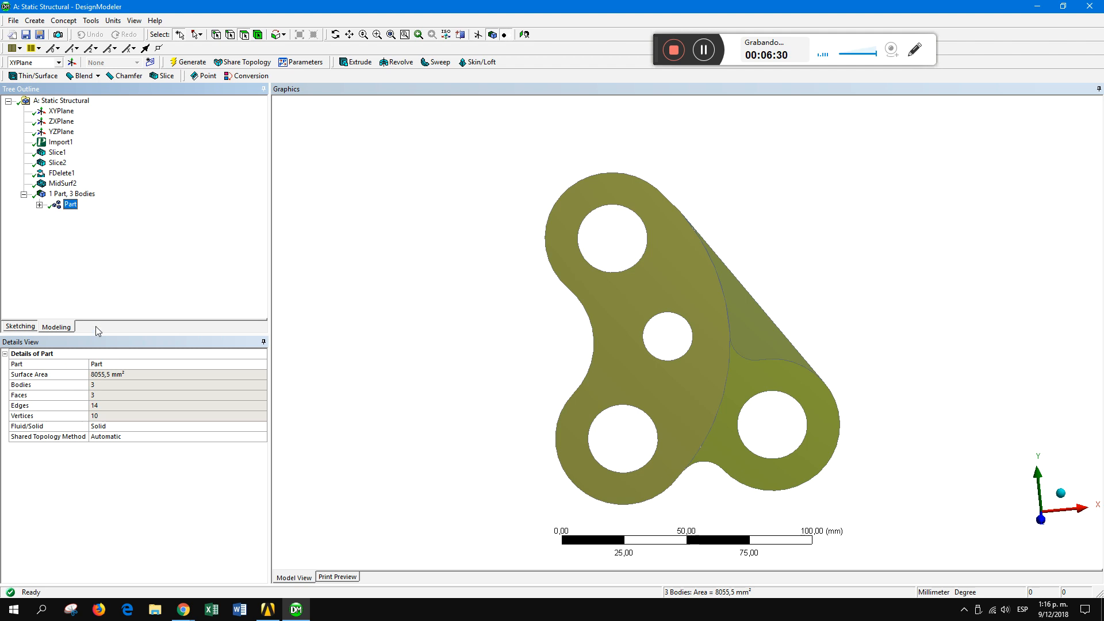
{"action": "left_click", "coordinate": [696, 54]}
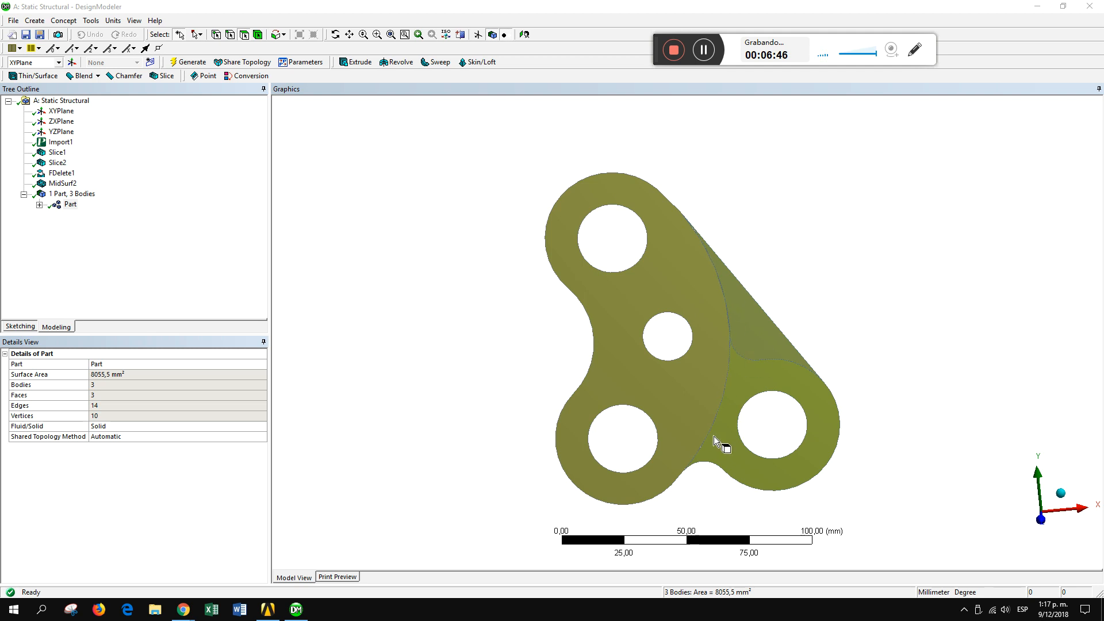
- Set the new part's Shared Topology Method to Edge Joints and regenerate the model
{"action": "left_click", "coordinate": [183, 438]}
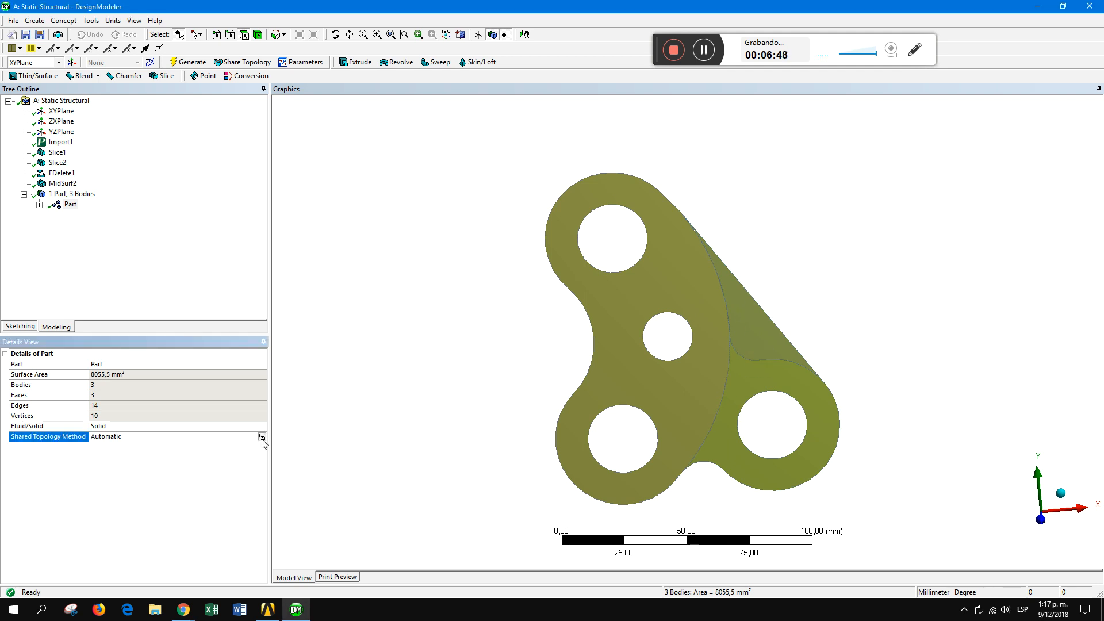
{"action": "left_click", "coordinate": [262, 438]}
{"action": "left_click", "coordinate": [137, 455]}
{"action": "mouse_move", "coordinate": [723, 370]}
{"action": "middle_mouse_down"}
{"action": "mouse_move", "coordinate": [696, 376]}
{"action": "mouse_move", "coordinate": [792, 355]}
{"action": "mouse_move", "coordinate": [838, 302]}
{"action": "mouse_move", "coordinate": [784, 313]}
{"action": "mouse_move", "coordinate": [858, 301]}
{"action": "mouse_move", "coordinate": [828, 316]}
{"action": "mouse_move", "coordinate": [838, 354]}
{"action": "middle_mouse_up"}
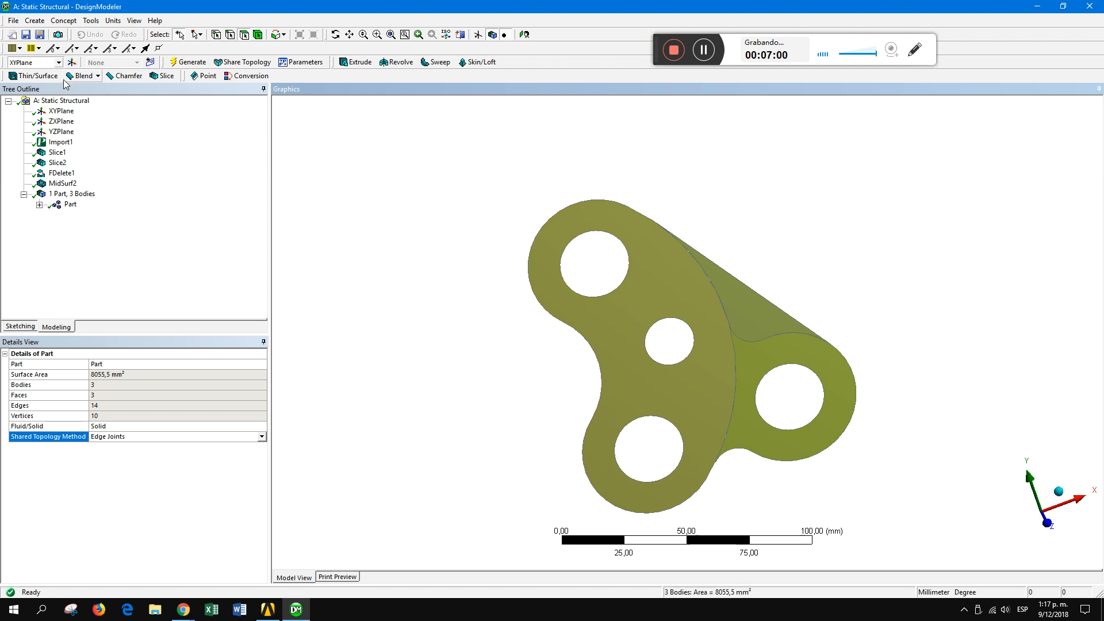
{"action": "left_click", "coordinate": [199, 63]}
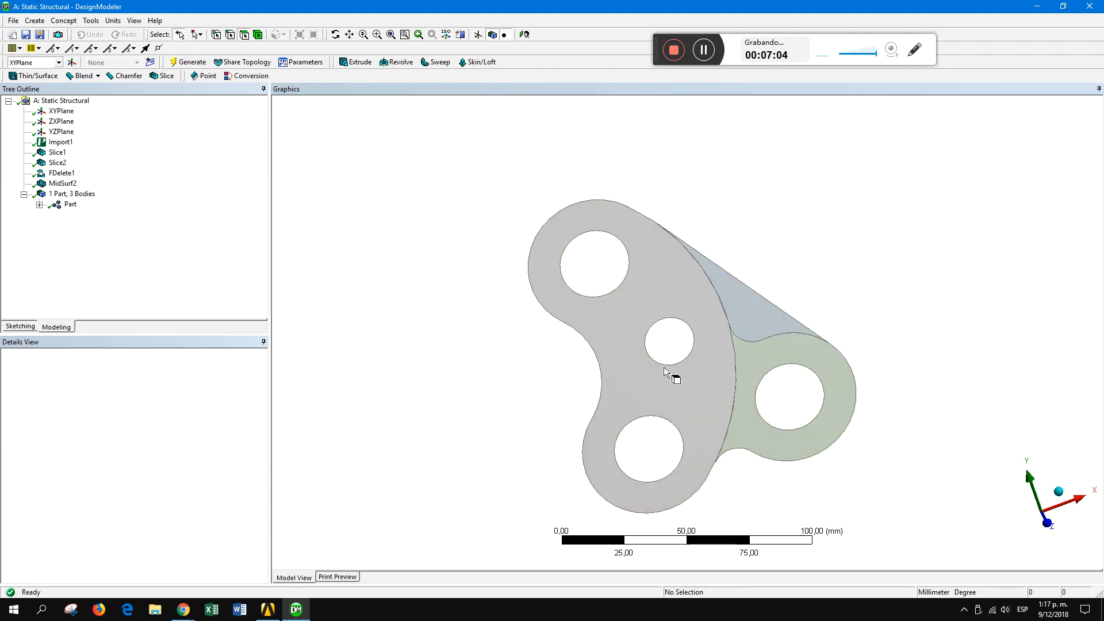
- Review the multibody part's details and how its three surface bodies meet
{"action": "middle_click_drag", "start_coordinate": [600, 388], "coordinate": [681, 387]}
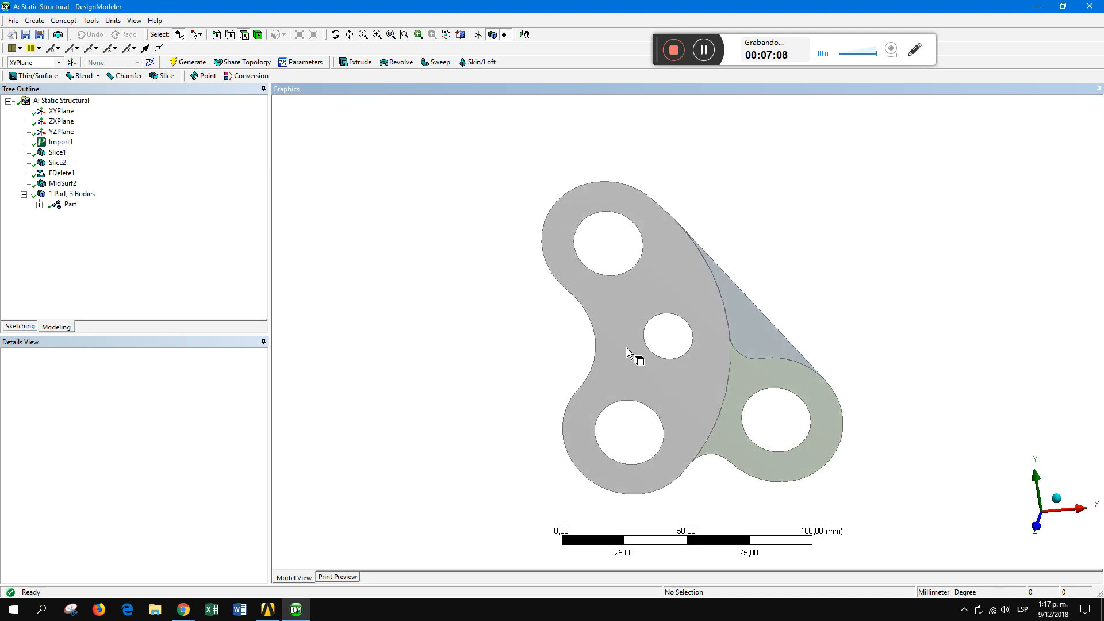
{"action": "left_click", "coordinate": [67, 205]}
{"action": "middle_click_drag", "start_coordinate": [826, 370], "coordinate": [775, 312]}
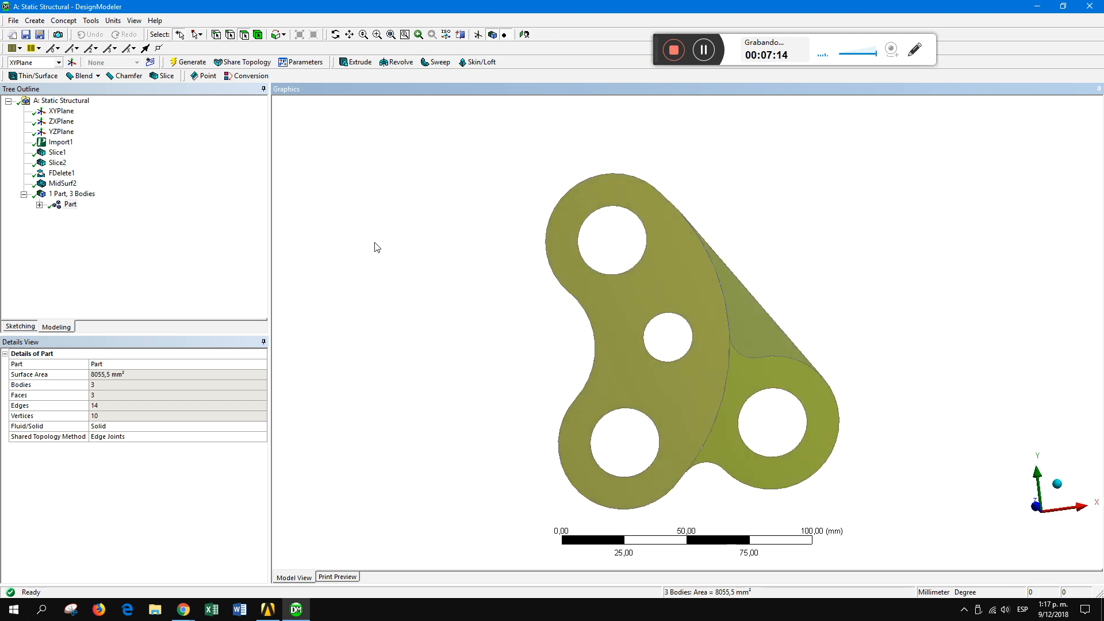
{"action": "middle_click_drag", "start_coordinate": [832, 266], "coordinate": [847, 271]}
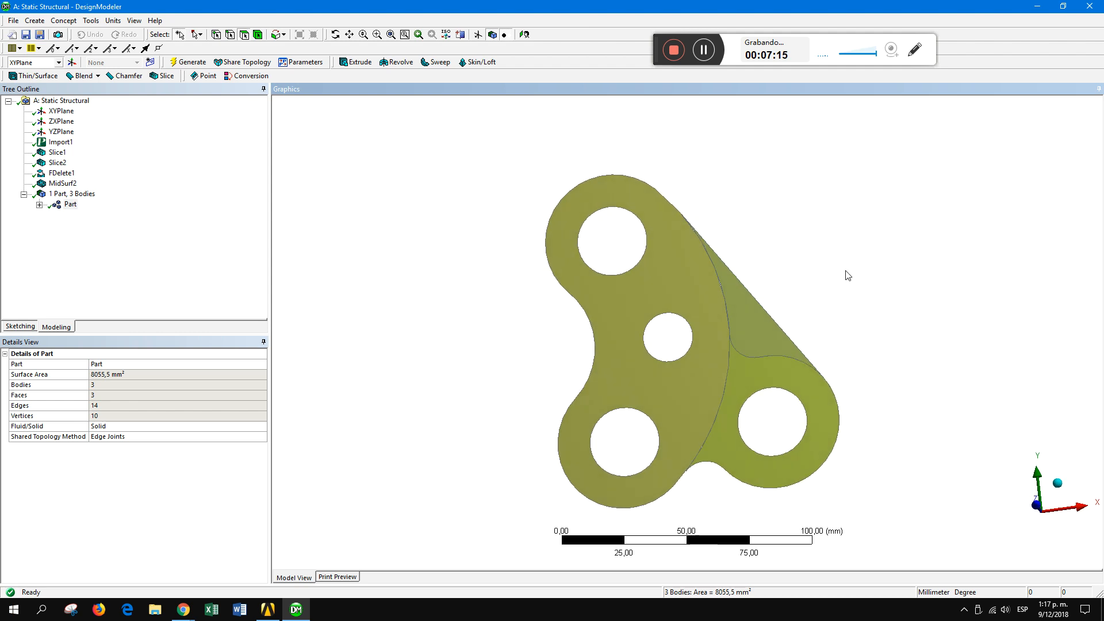
- Close DesignModeler to return to Workbench and set the Geometry cell's Analysis Type to 2D
{"action": "left_click", "coordinate": [1090, 7]}
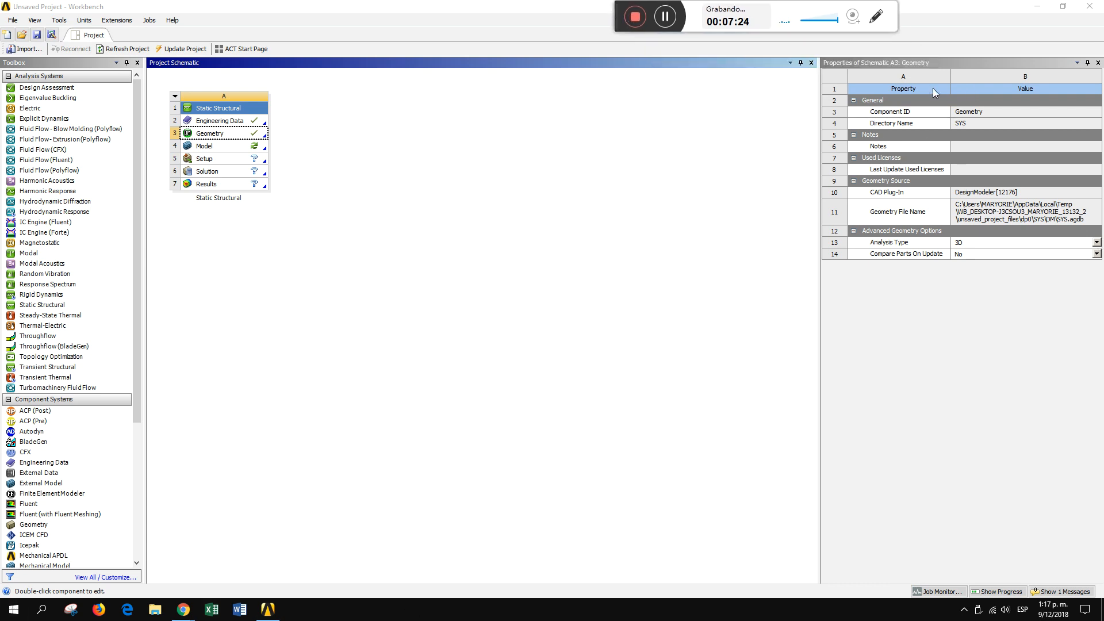
{"action": "left_click", "coordinate": [1096, 242]}
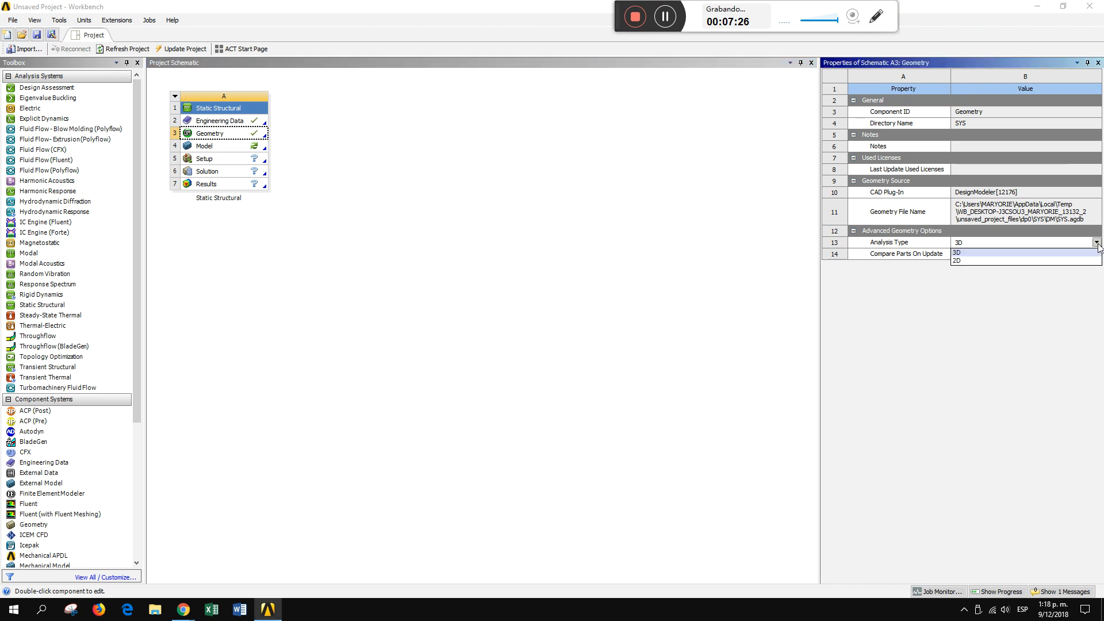
{"action": "left_click", "coordinate": [1039, 260]}
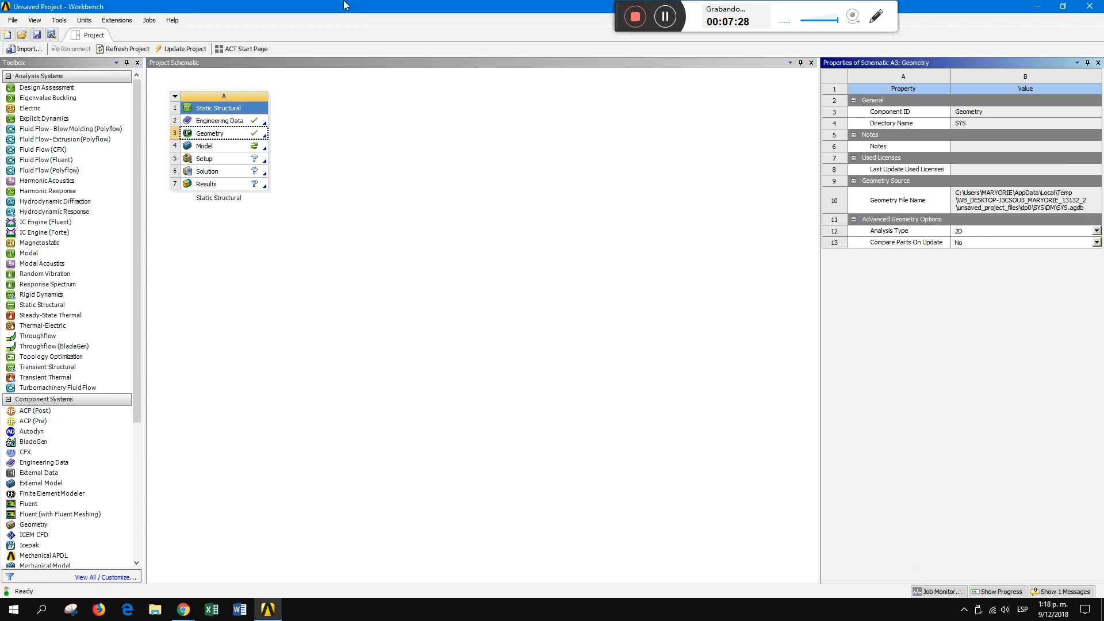
- Open the Static Structural system's Model in Mechanical and shrink the Messages pane to enlarge the graphics area
{"action": "left_click", "coordinate": [236, 144]}
{"action": "right_click", "coordinate": [237, 145]}
{"action": "left_click", "coordinate": [263, 150]}
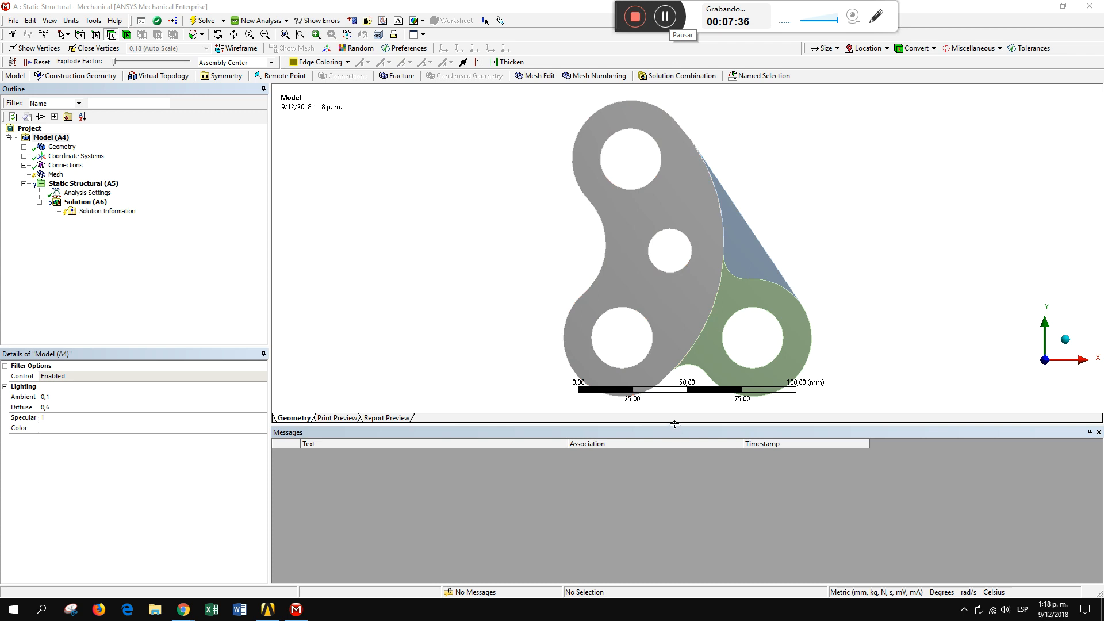
{"action": "left_click_drag", "start_coordinate": [675, 425], "coordinate": [667, 480]}
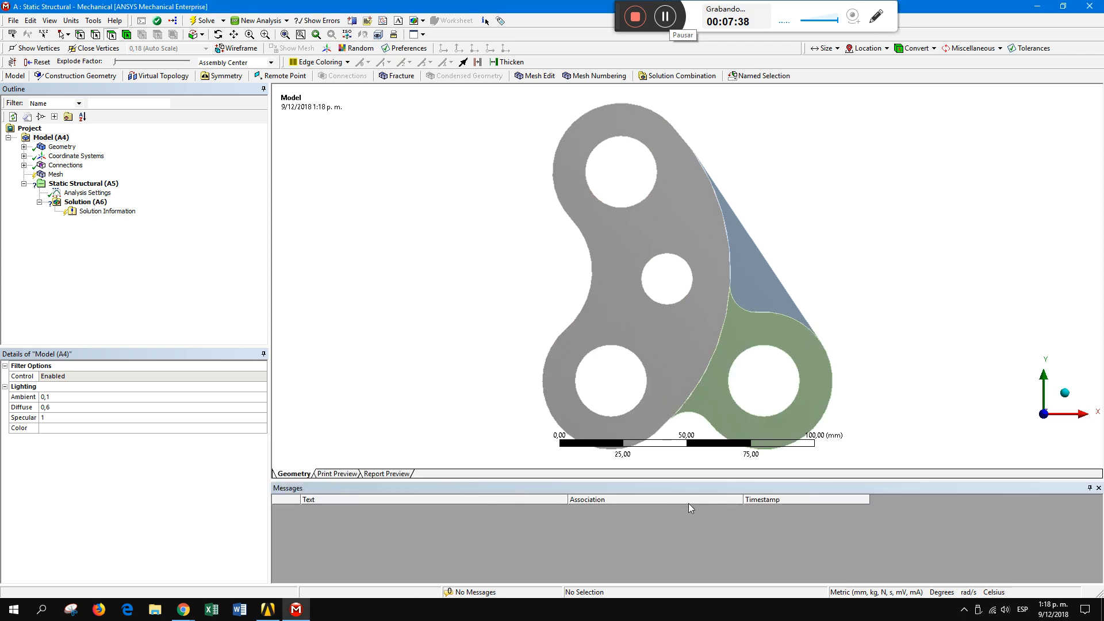
{"action": "left_click_drag", "start_coordinate": [680, 479], "coordinate": [680, 515]}
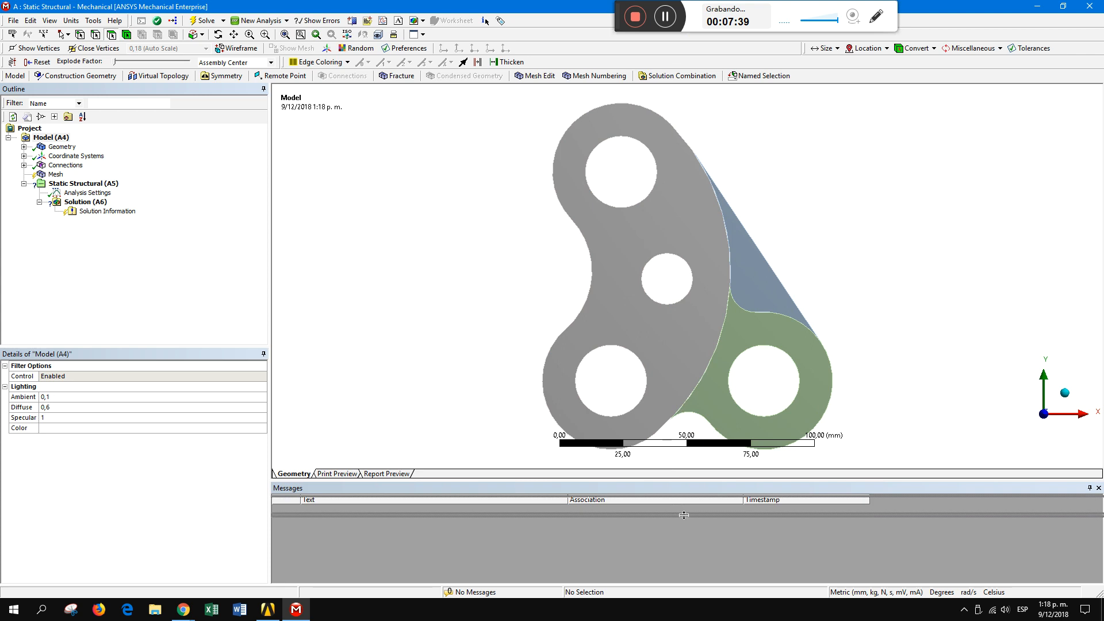
- Set the 2D Behavior of the Geometry object to Plane Stress
{"action": "left_click", "coordinate": [60, 147]}
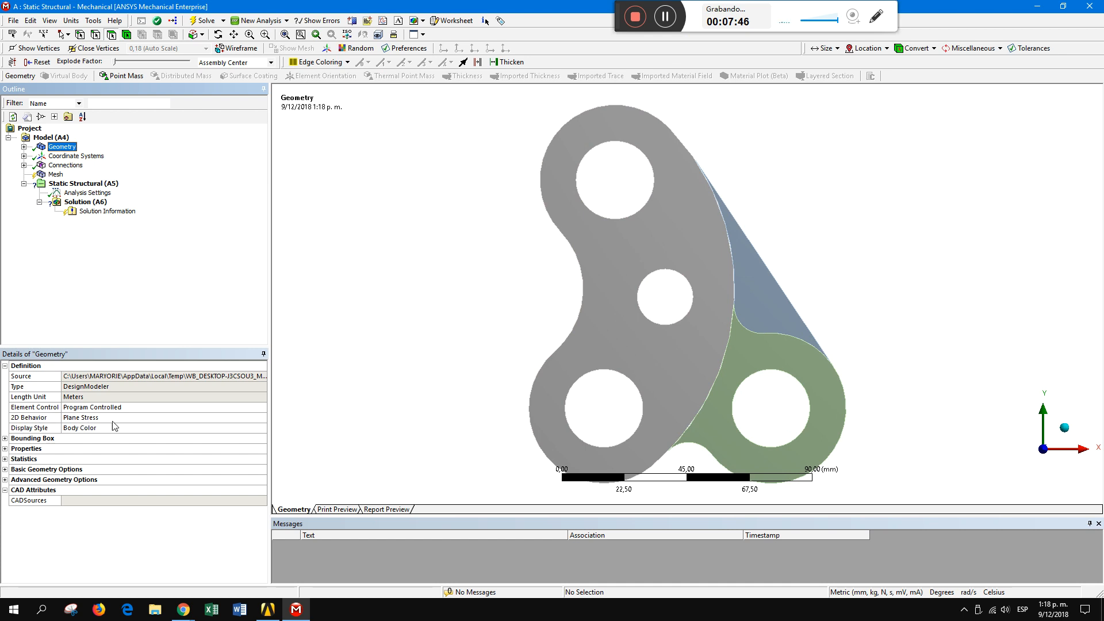
{"action": "left_click", "coordinate": [251, 419]}
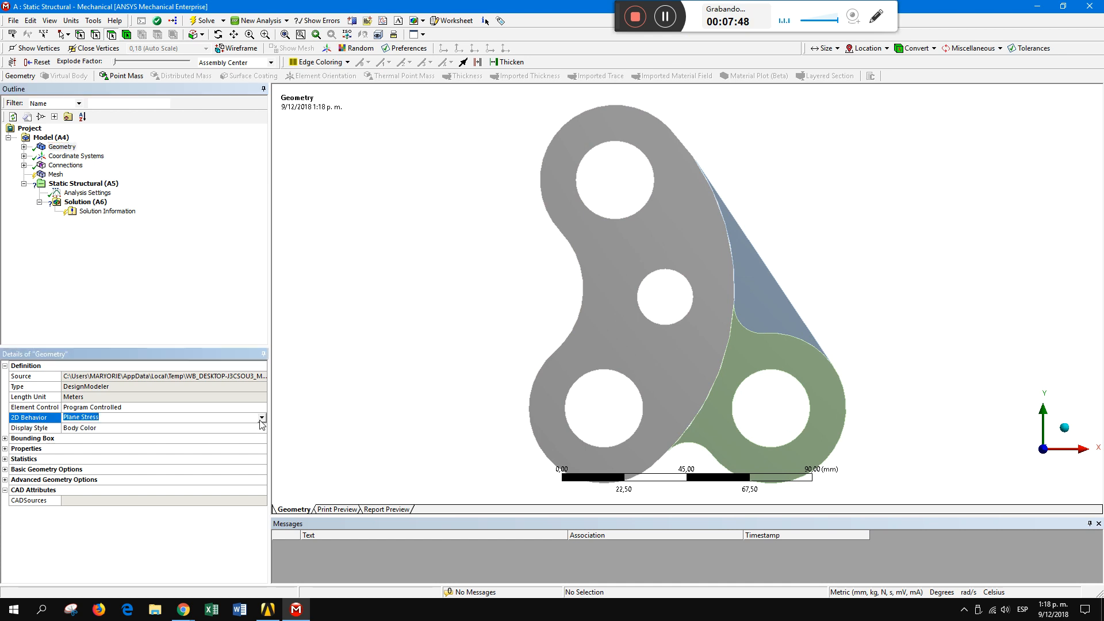
{"action": "left_click", "coordinate": [261, 417]}
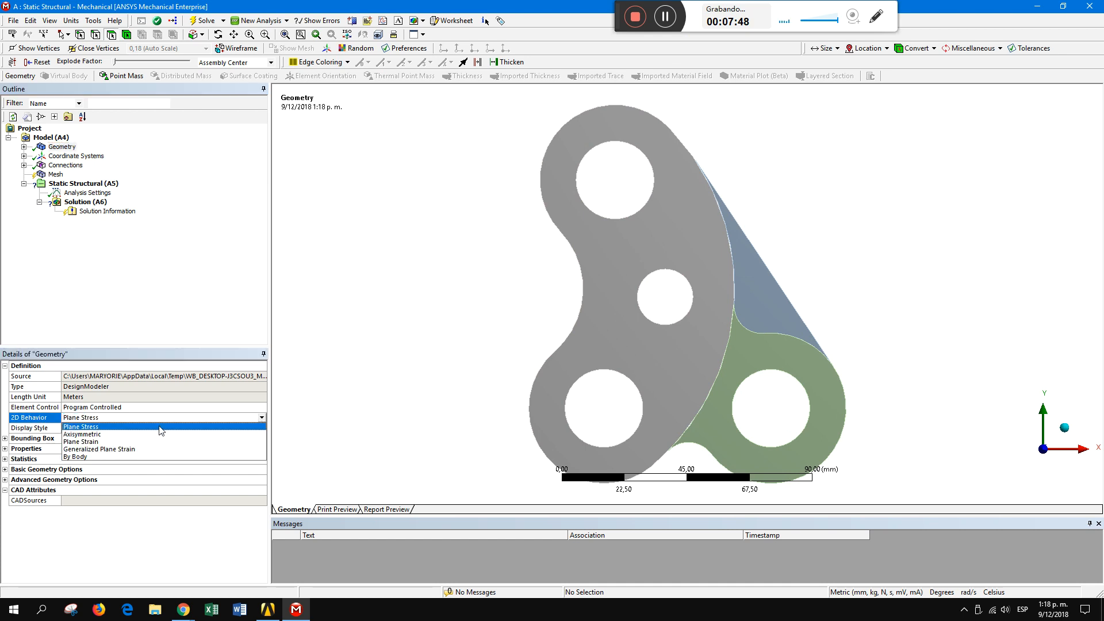
{"action": "left_click", "coordinate": [79, 429]}
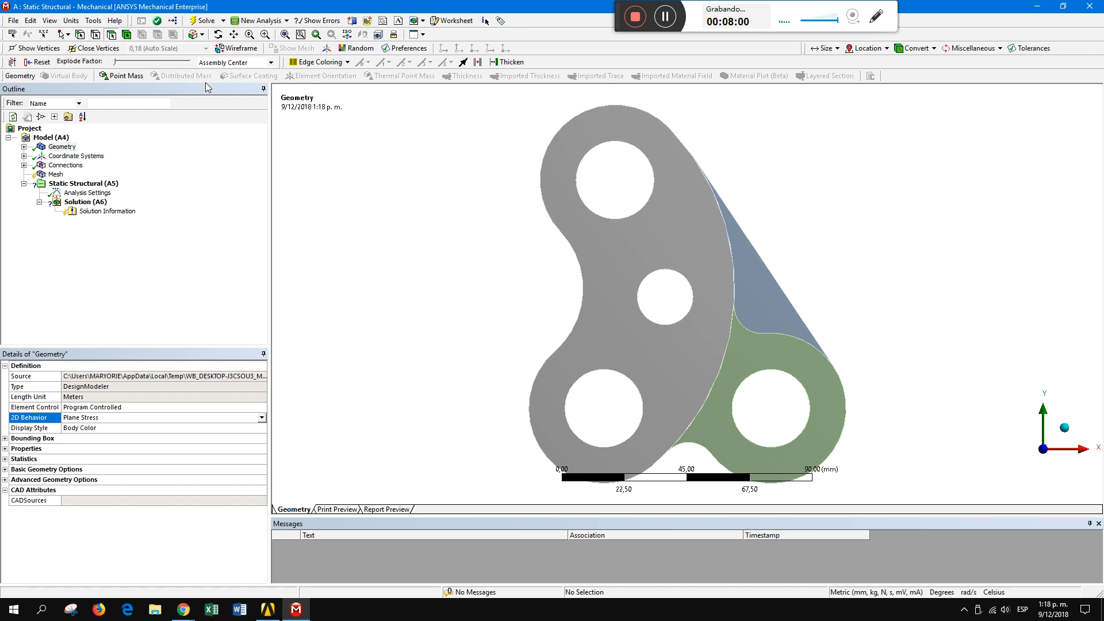
- Temporarily display the coordinate axes on the bracket to check where the global origin lies
{"action": "left_click", "coordinate": [665, 267]}
{"action": "left_click", "coordinate": [841, 223]}
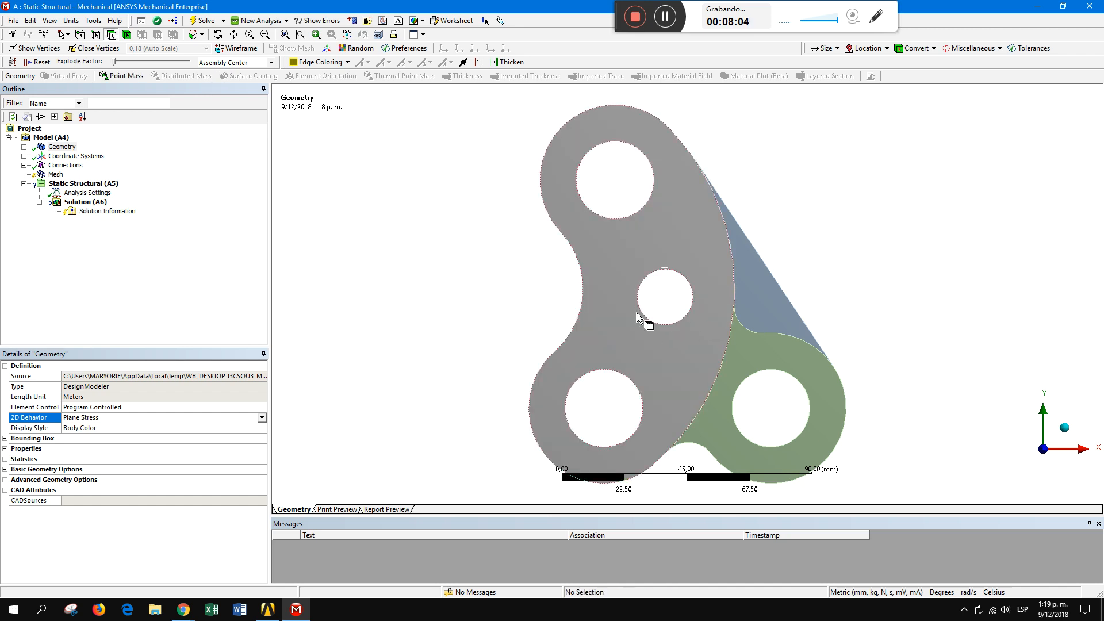
{"action": "left_click", "coordinate": [326, 51]}
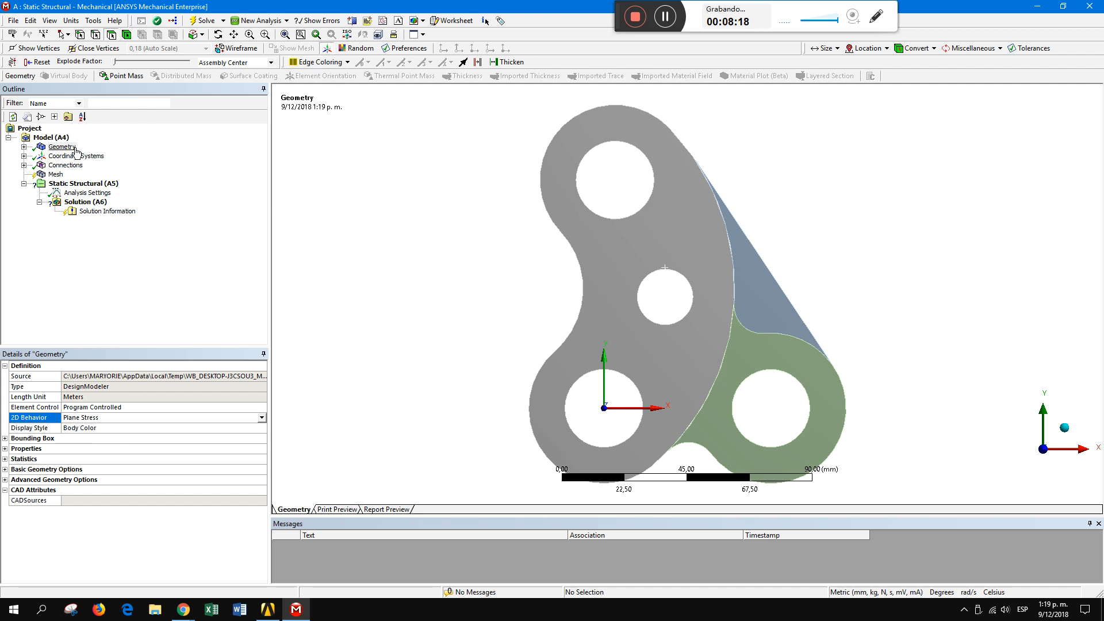
{"action": "left_click", "coordinate": [664, 20]}
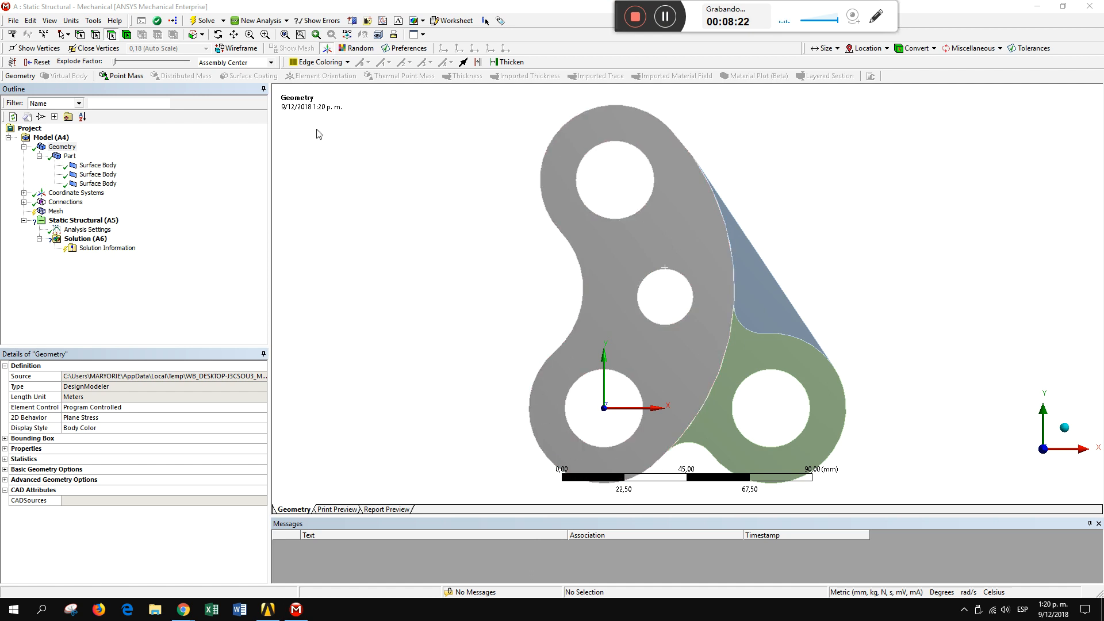
{"action": "left_click", "coordinate": [330, 50]}
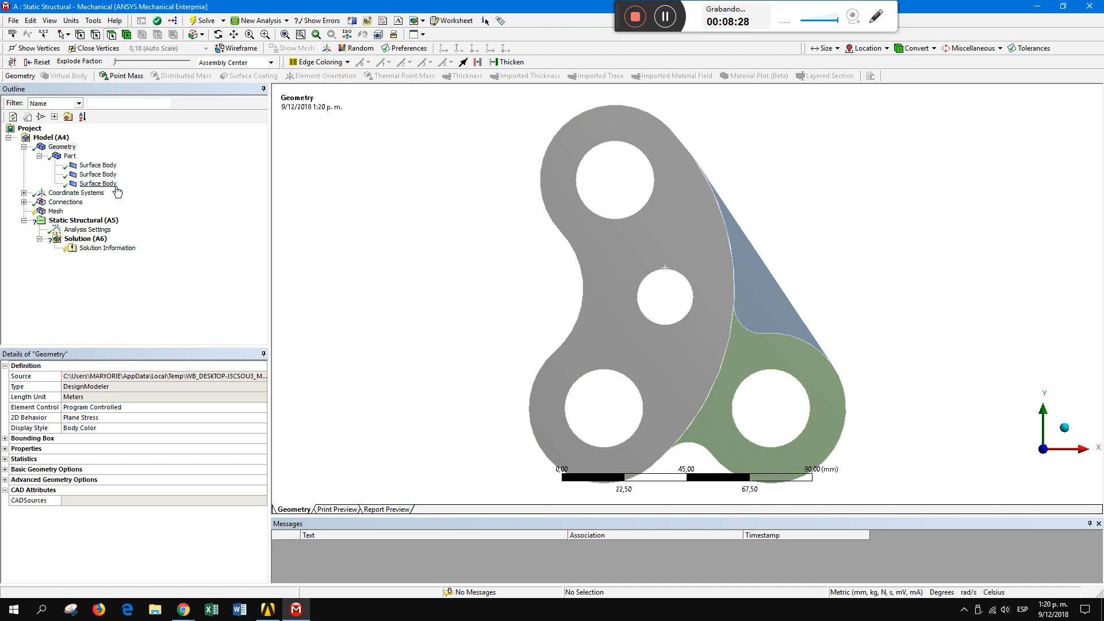
- Create a new Cartesian coordinate system with its origin defined by the circular edge of the small middle hole
{"action": "left_click", "coordinate": [75, 193]}
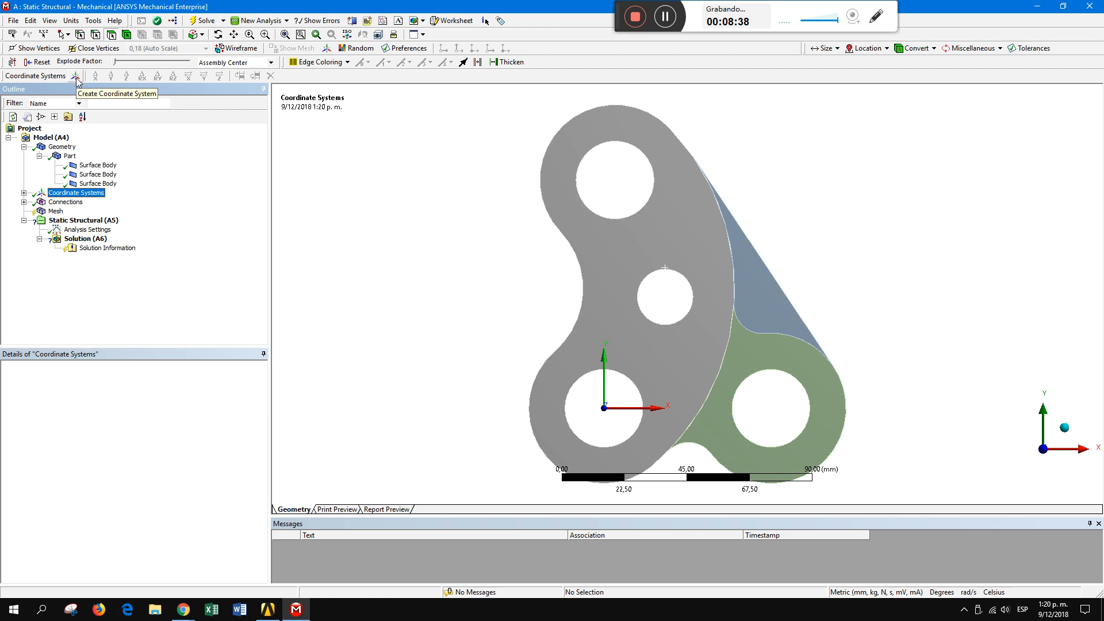
{"action": "left_click", "coordinate": [75, 77]}
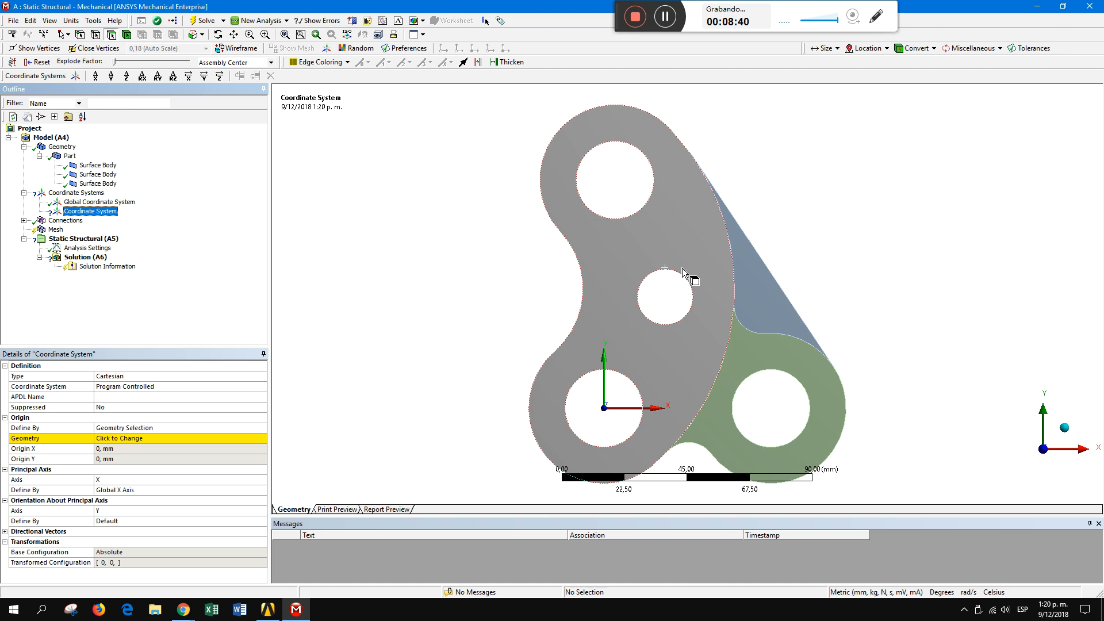
{"action": "left_click", "coordinate": [158, 439]}
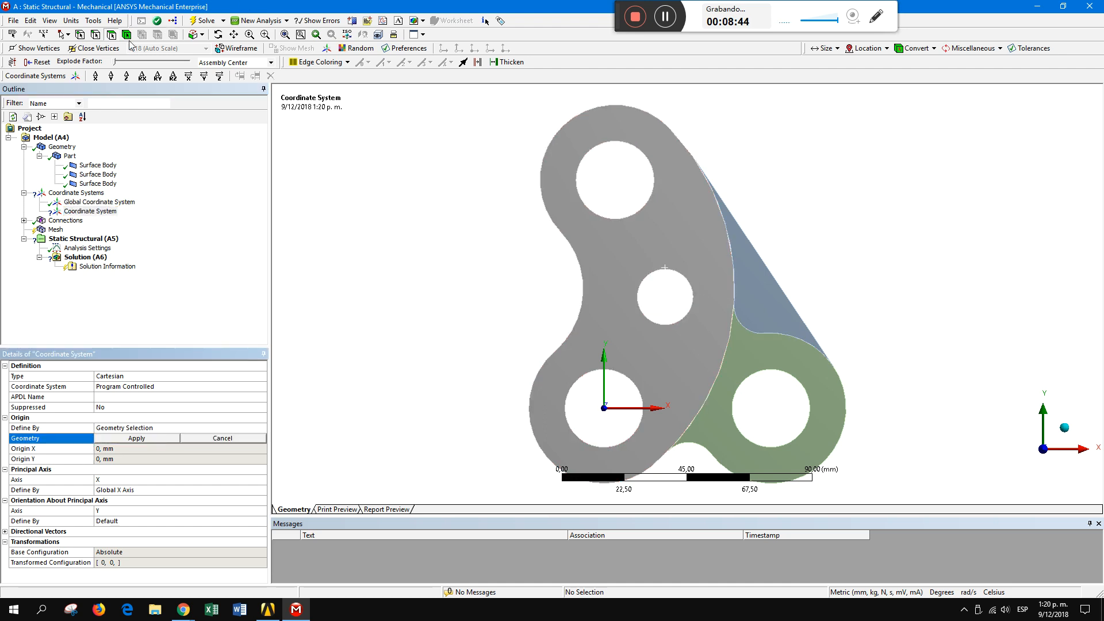
{"action": "left_click", "coordinate": [96, 34]}
{"action": "left_click", "coordinate": [685, 277]}
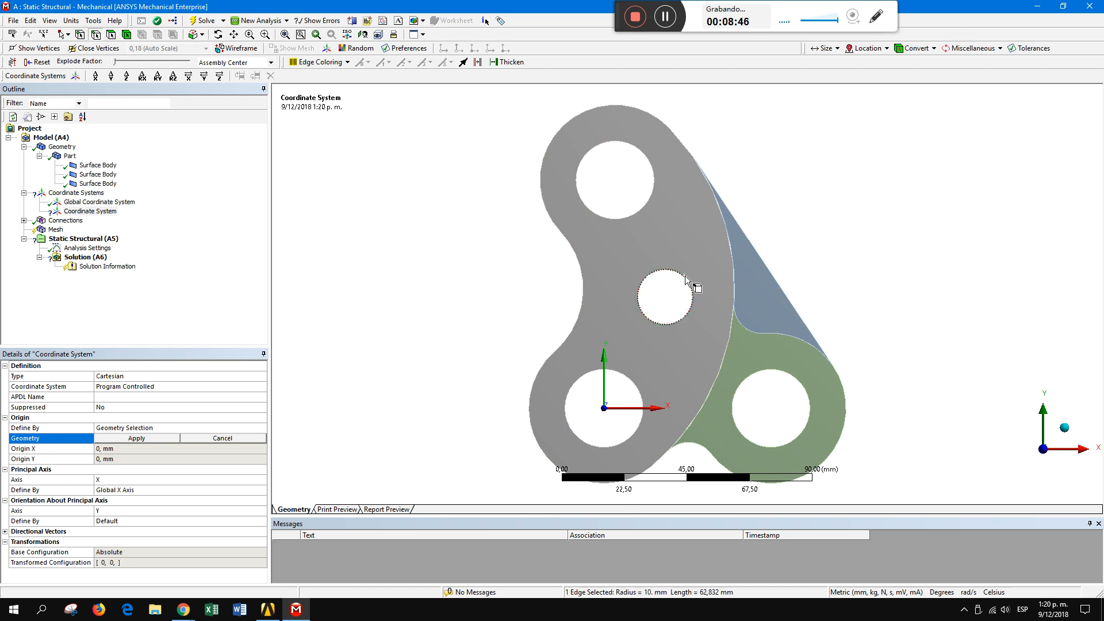
{"action": "left_click", "coordinate": [156, 439]}
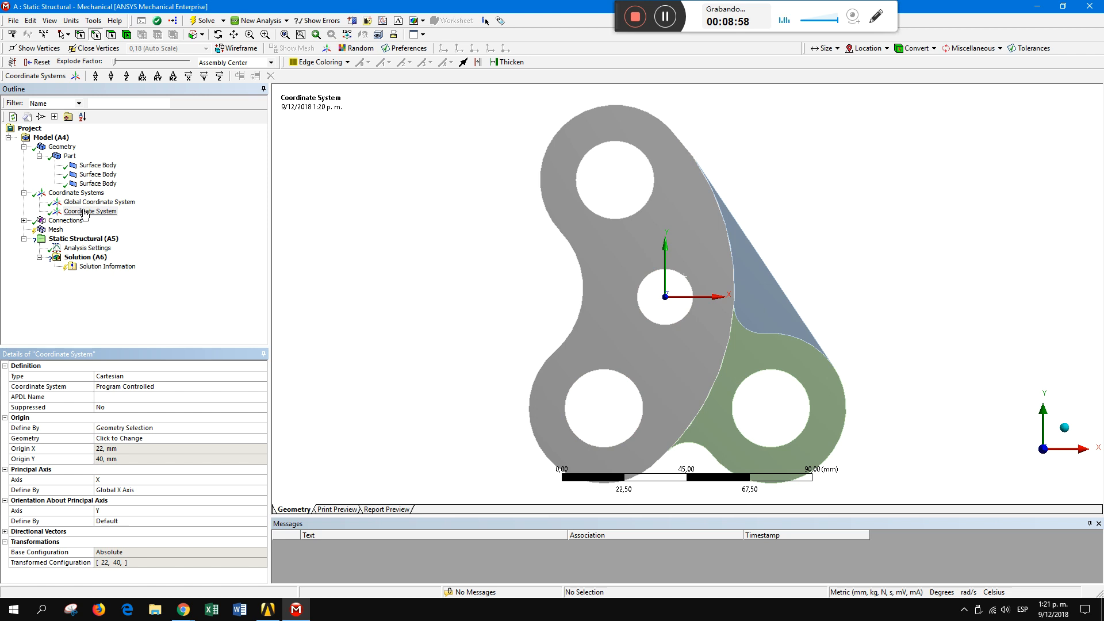
- Examine the edges and bodies assigned to each of the three contact regions under Connections
{"action": "left_click", "coordinate": [63, 220]}
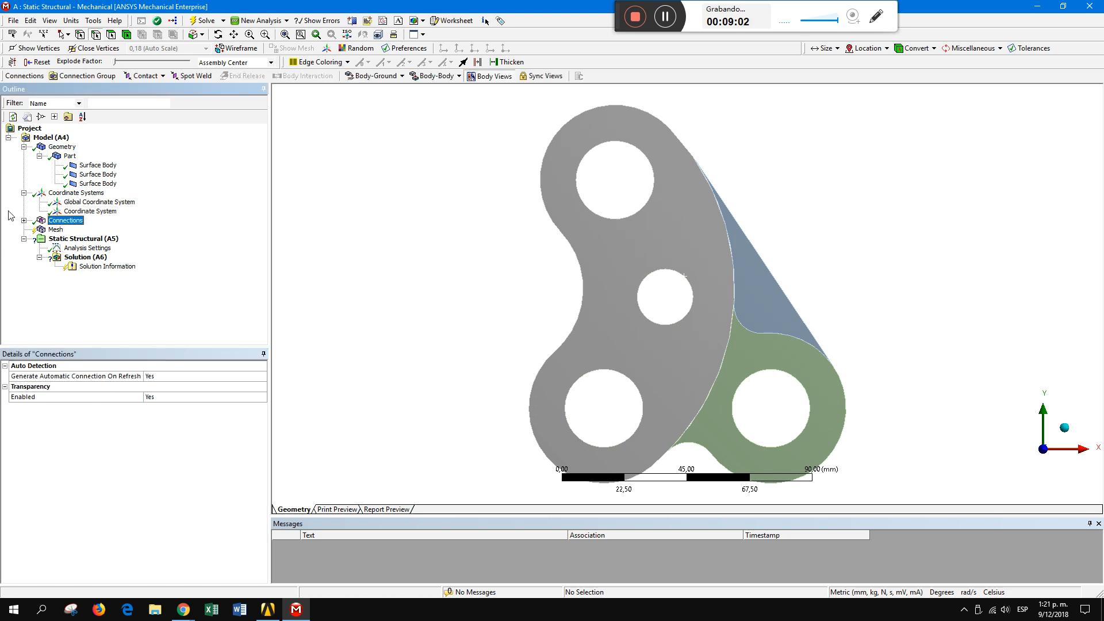
{"action": "left_click", "coordinate": [25, 220]}
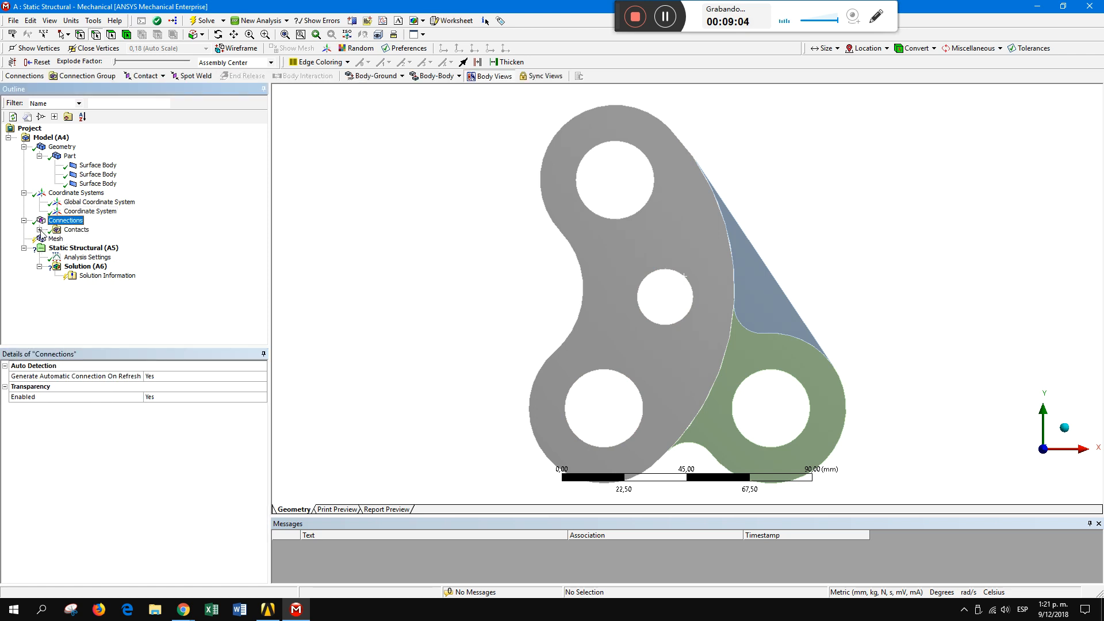
{"action": "left_click", "coordinate": [40, 229]}
{"action": "left_click", "coordinate": [92, 239]}
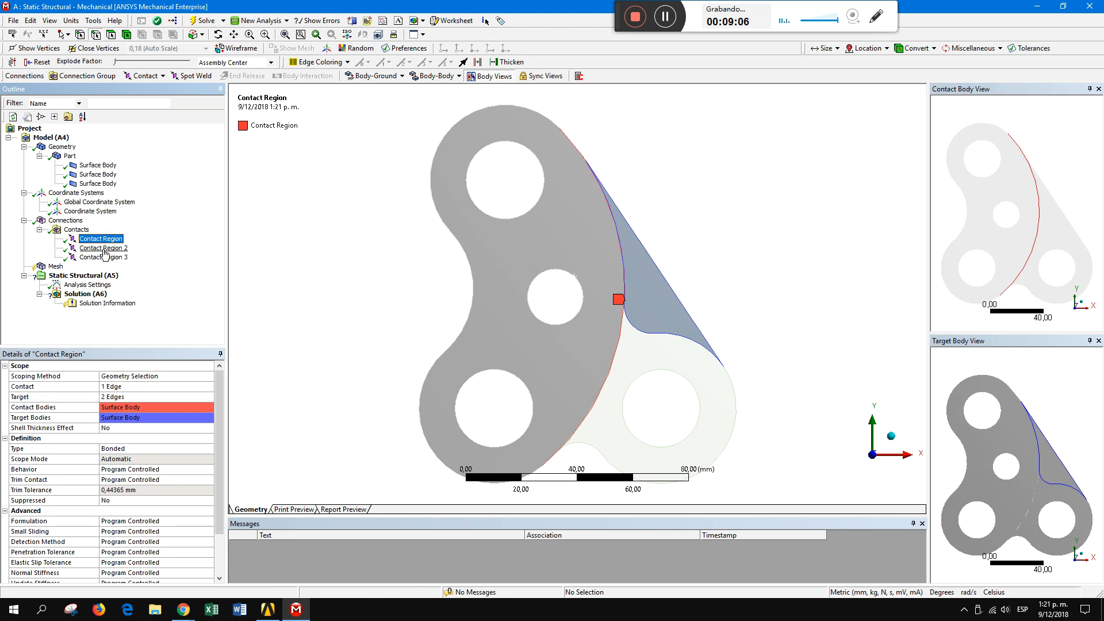
{"action": "left_click", "coordinate": [105, 248]}
{"action": "left_click", "coordinate": [107, 258]}
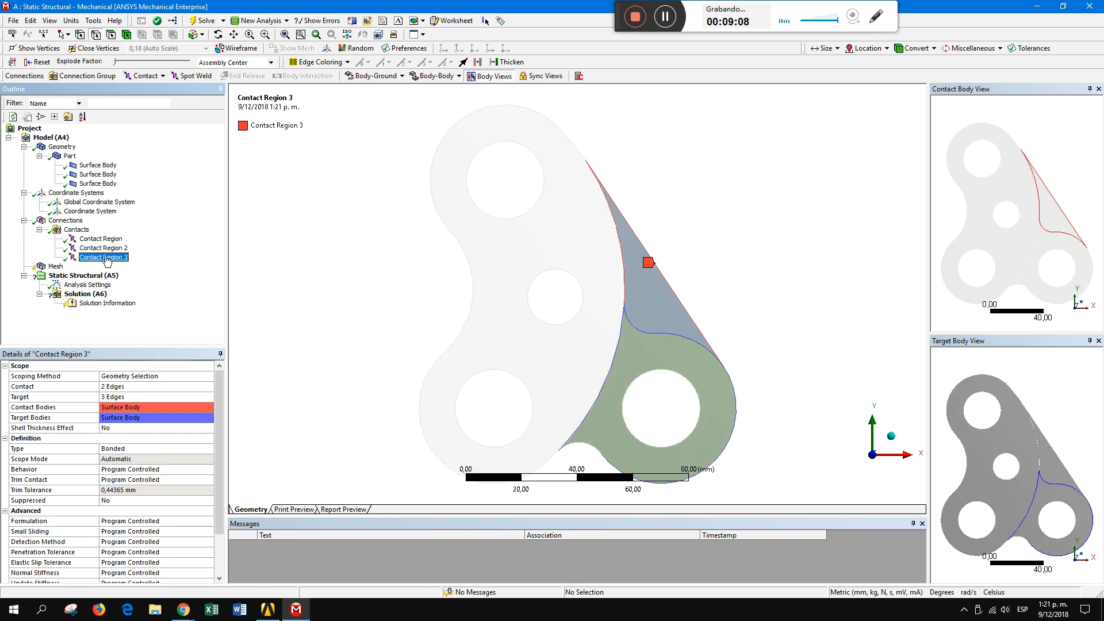
{"action": "left_click", "coordinate": [24, 221]}
{"action": "middle_click_drag", "start_coordinate": [674, 291], "coordinate": [751, 326]}
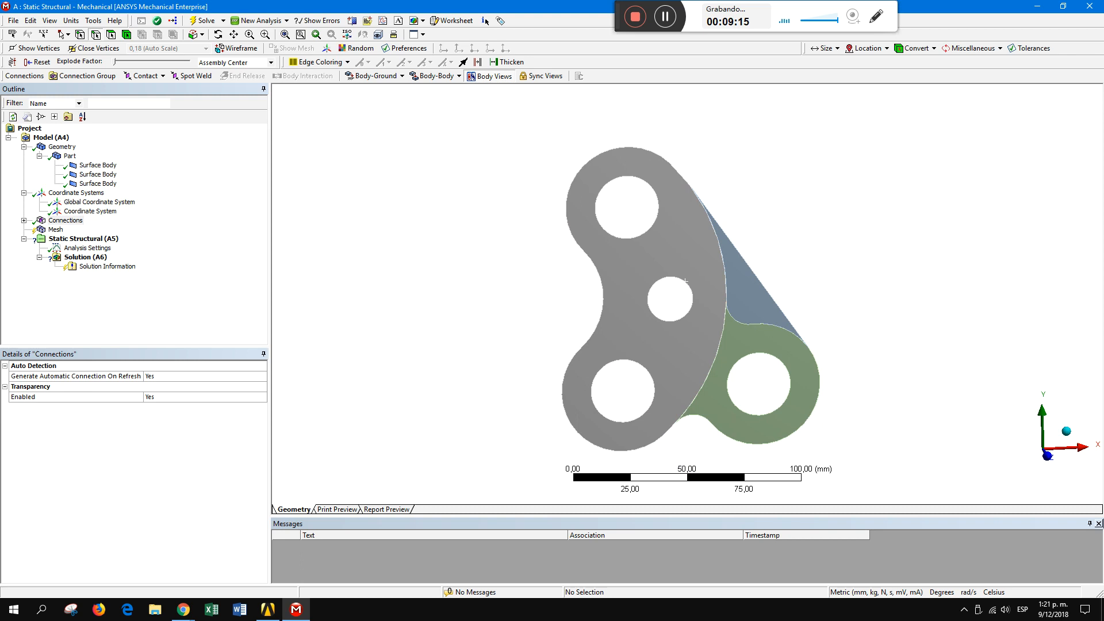
{"action": "left_click", "coordinate": [1048, 464]}
{"action": "right_click_drag", "start_coordinate": [475, 152], "coordinate": [805, 471]}
{"action": "middle_click_drag", "start_coordinate": [803, 371], "coordinate": [774, 361], "text": "ctrl"}
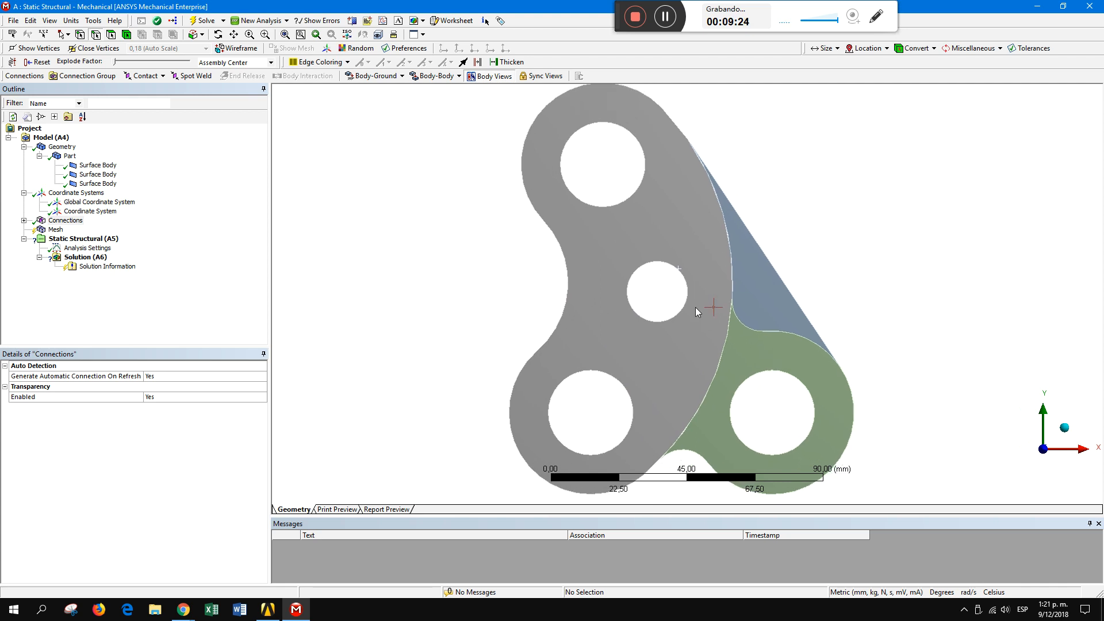
{"action": "left_click", "coordinate": [53, 230]}
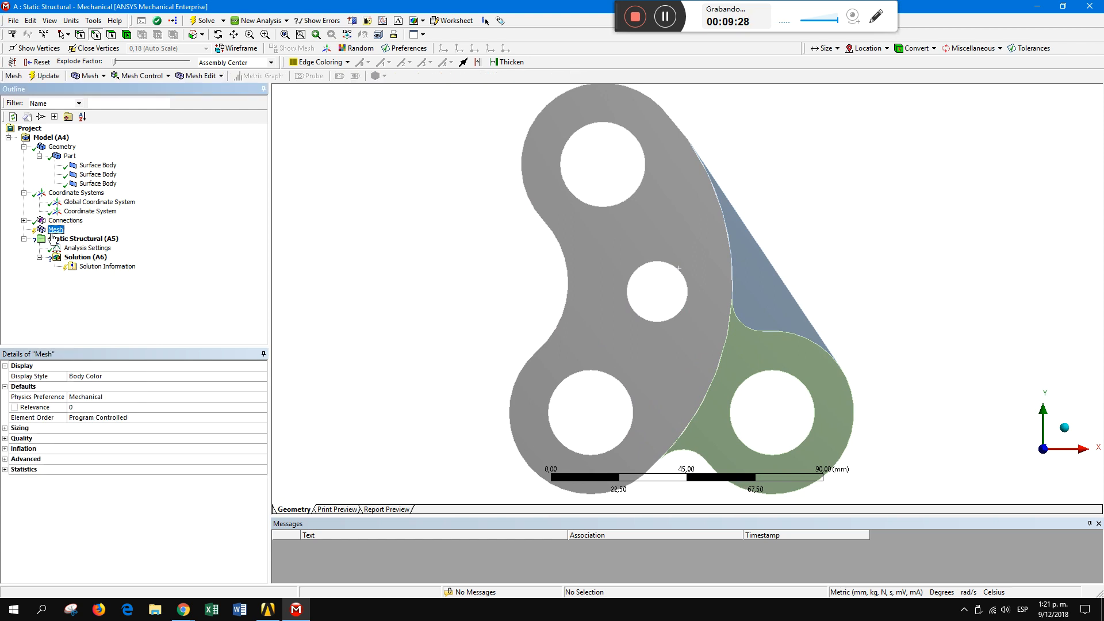
{"action": "left_click", "coordinate": [636, 296]}
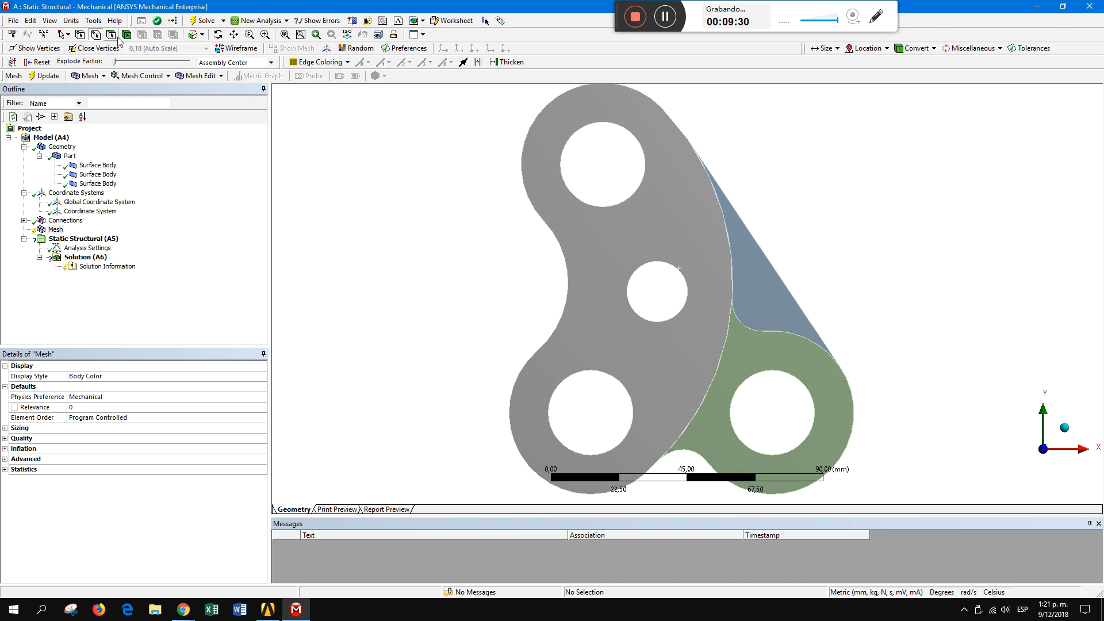
{"action": "left_click", "coordinate": [725, 359]}
{"action": "left_click", "coordinate": [690, 342]}
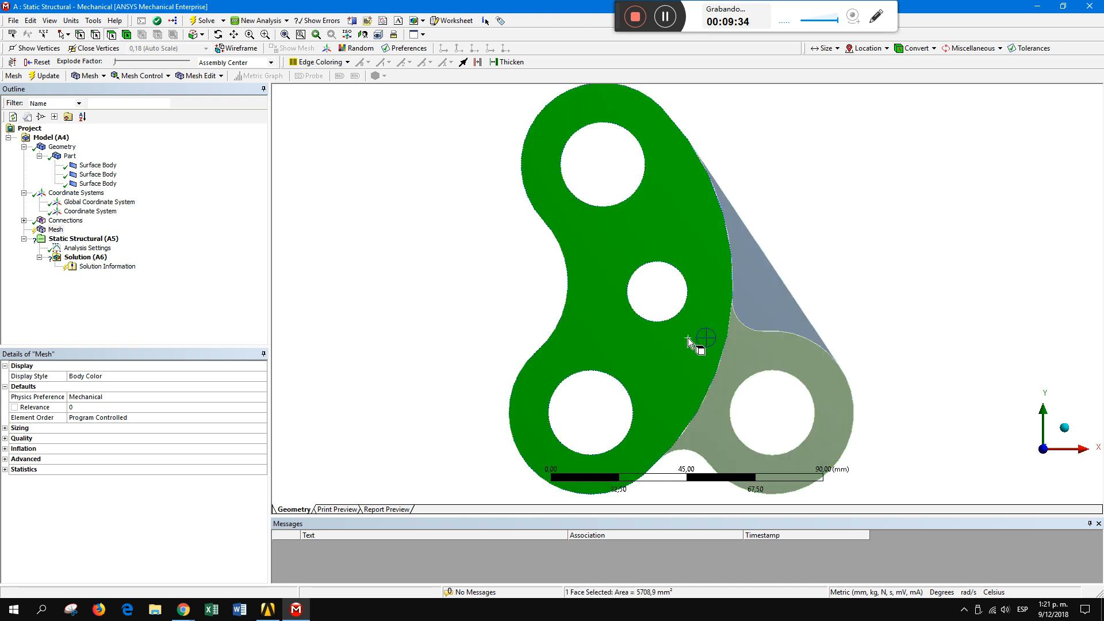
{"action": "left_click", "coordinate": [56, 229]}
{"action": "left_click", "coordinate": [141, 76]}
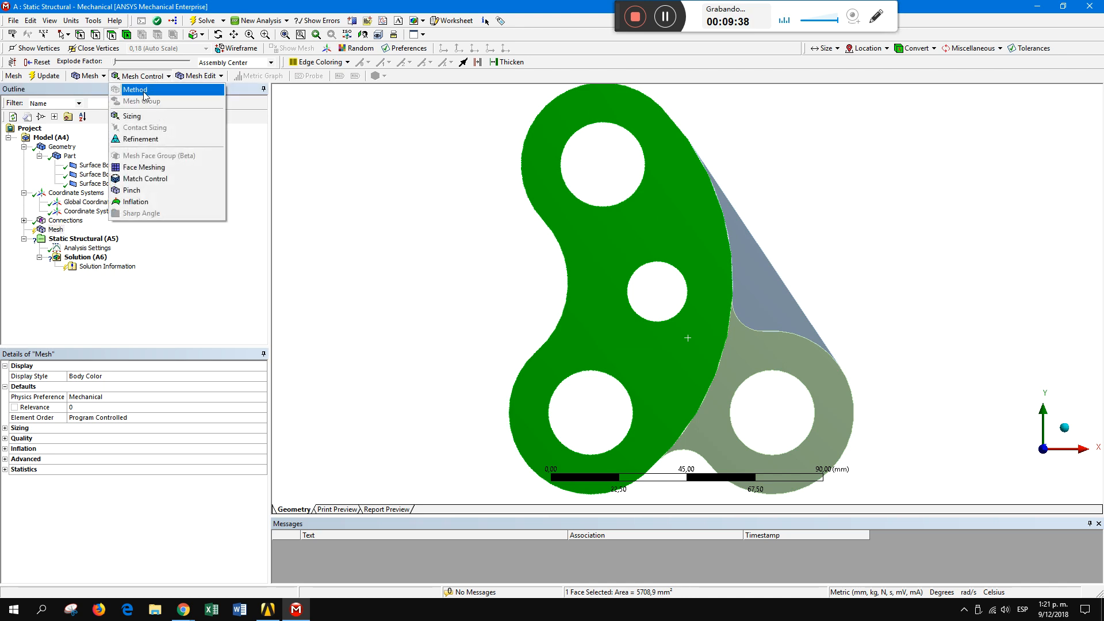
- Insert a mesh Method control scoped to the large curved body and the adjoining single-hole body, excluding the triangular web
{"action": "left_click", "coordinate": [56, 231]}
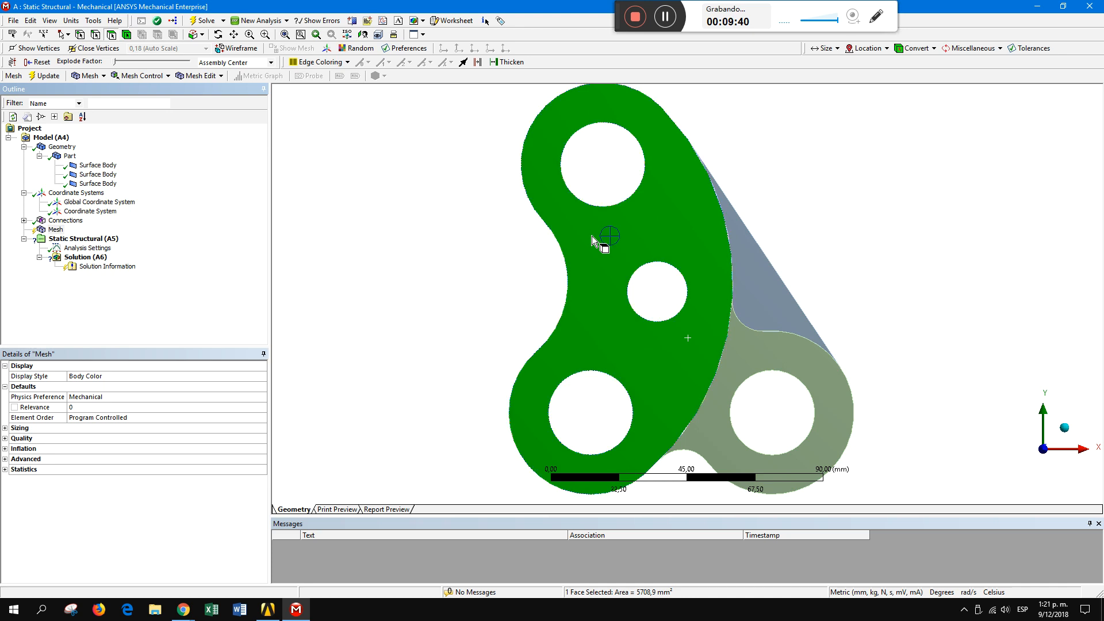
{"action": "left_click", "coordinate": [501, 253]}
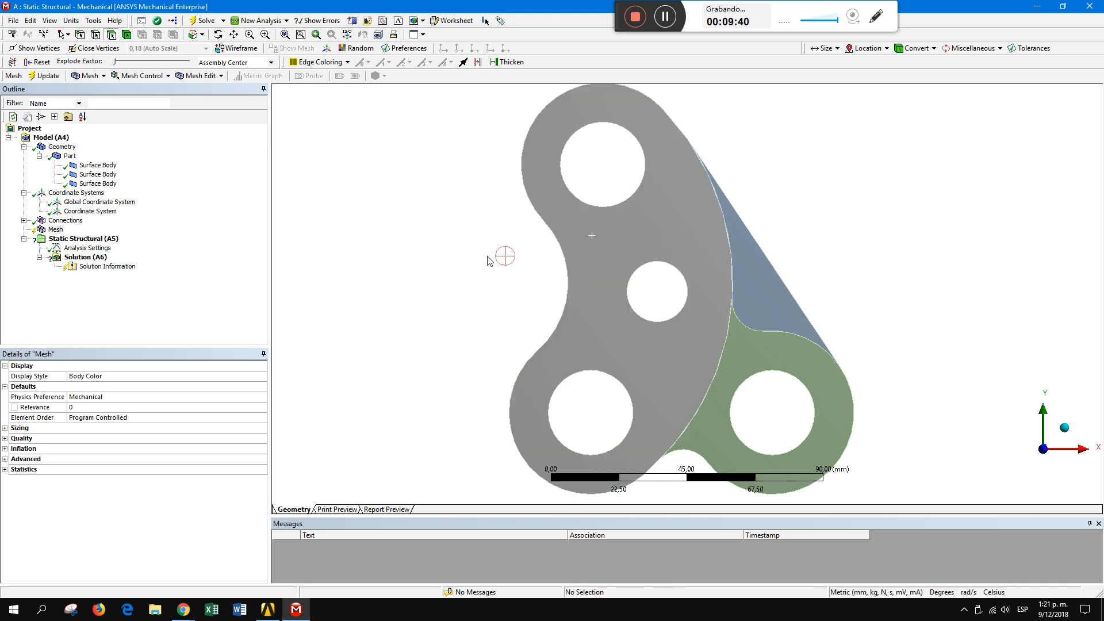
{"action": "left_click", "coordinate": [141, 76]}
{"action": "left_click", "coordinate": [138, 90]}
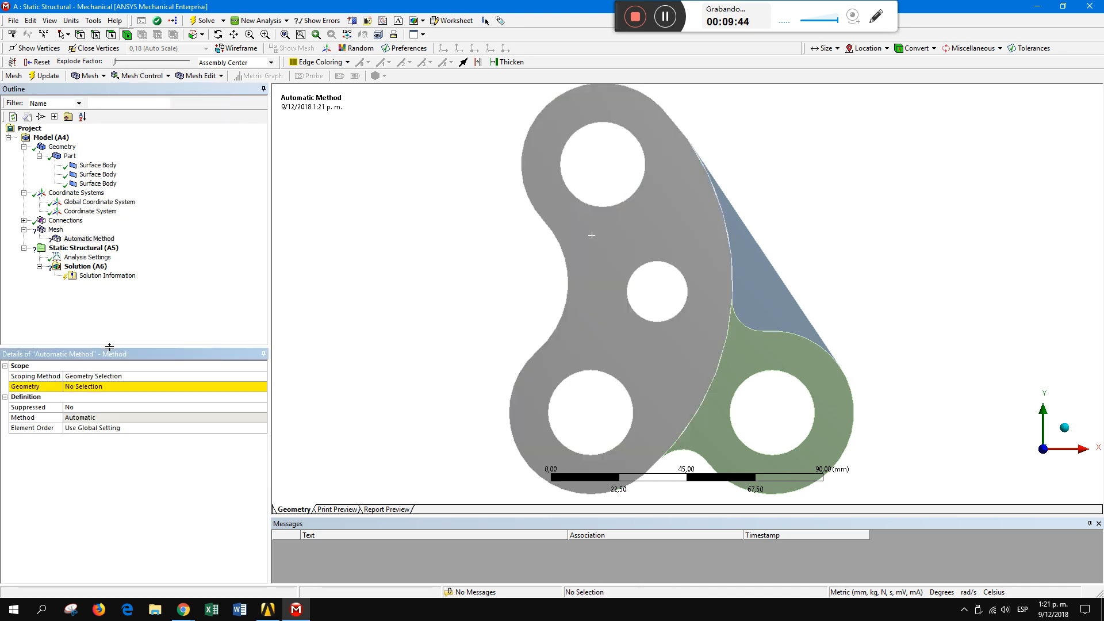
{"action": "left_click", "coordinate": [681, 345]}
{"action": "left_click", "coordinate": [758, 352], "text": "ctrl"}
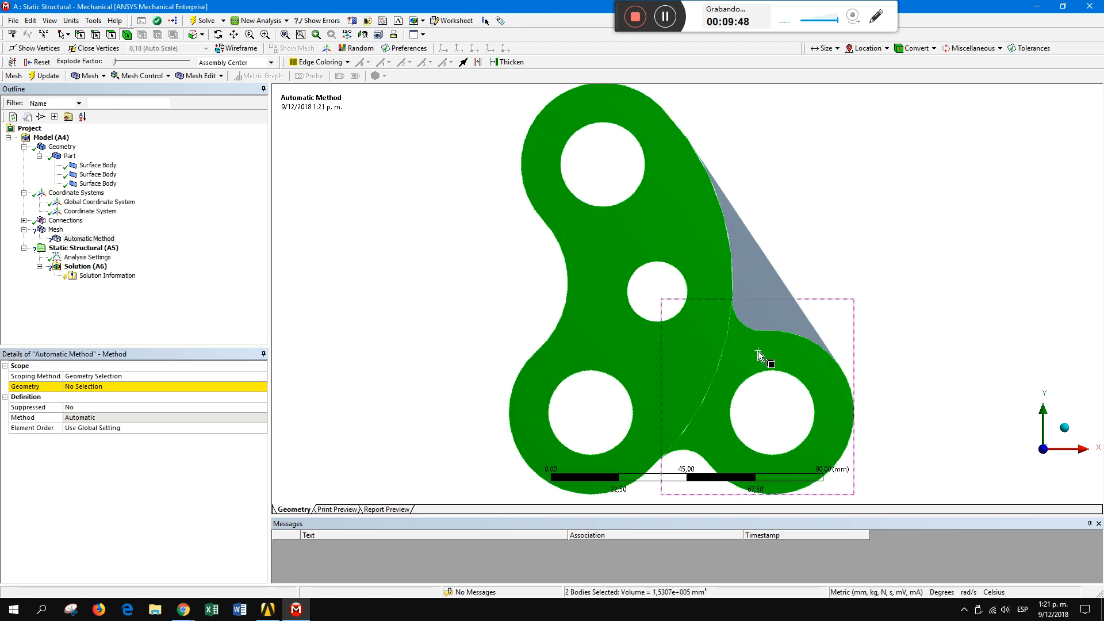
{"action": "left_click", "coordinate": [92, 390]}
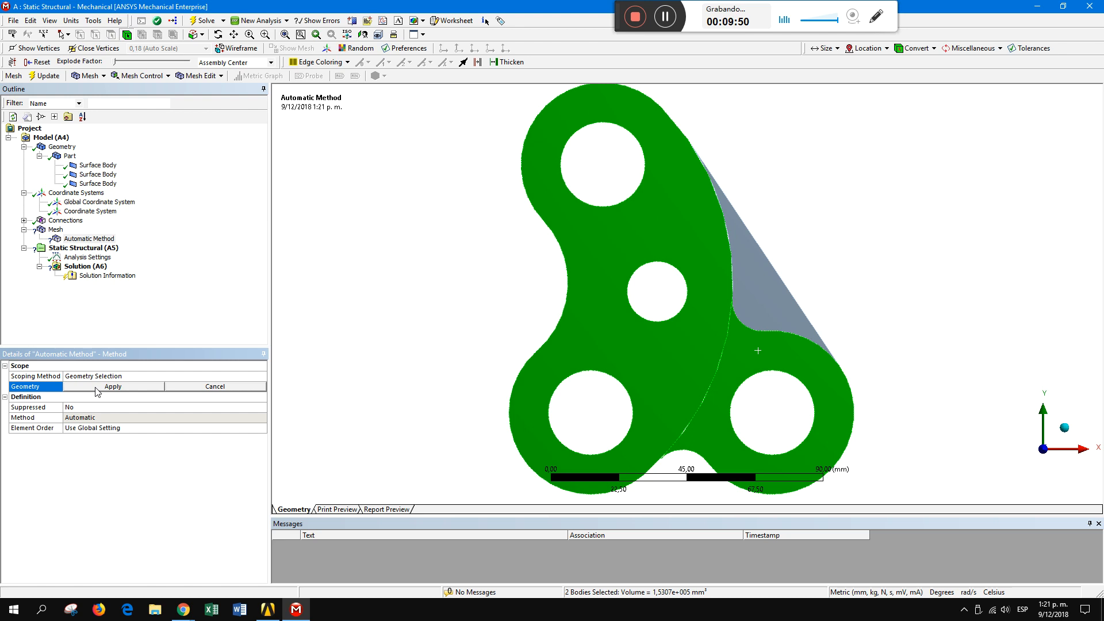
{"action": "left_click", "coordinate": [99, 387]}
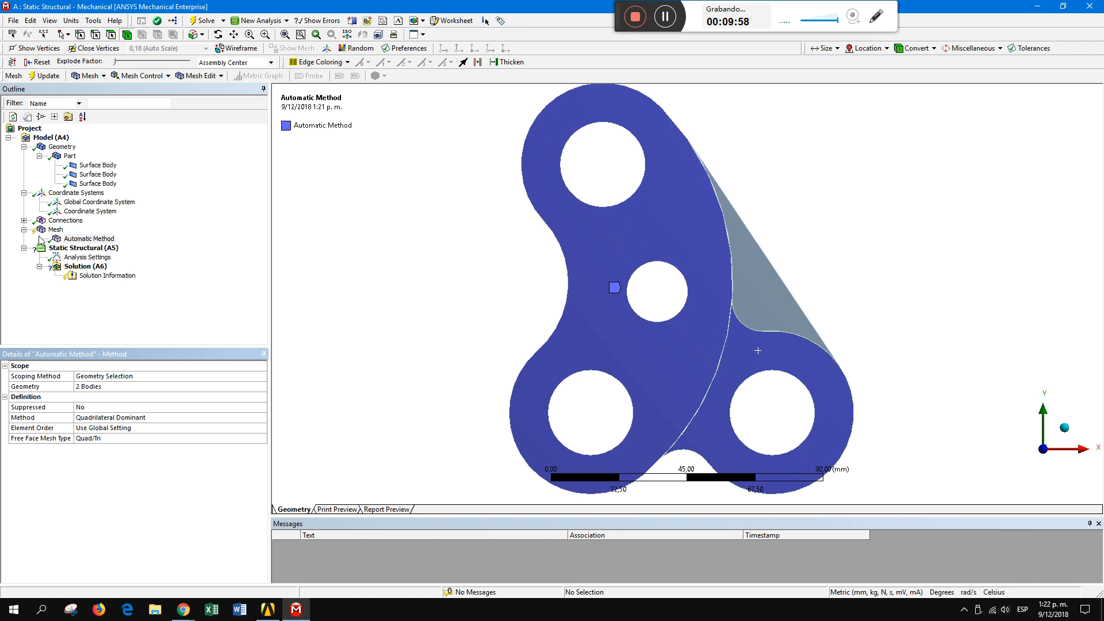
- Insert a second mesh Method control scoped to the triangular web body
{"action": "left_click", "coordinate": [152, 75]}
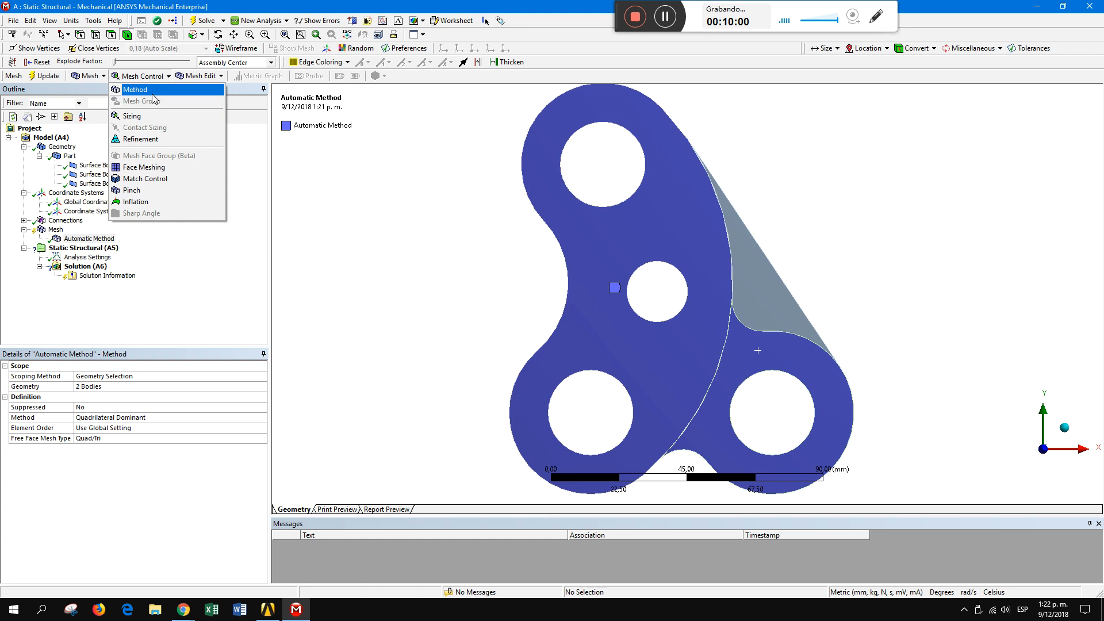
{"action": "left_click", "coordinate": [135, 90]}
{"action": "left_click", "coordinate": [747, 286]}
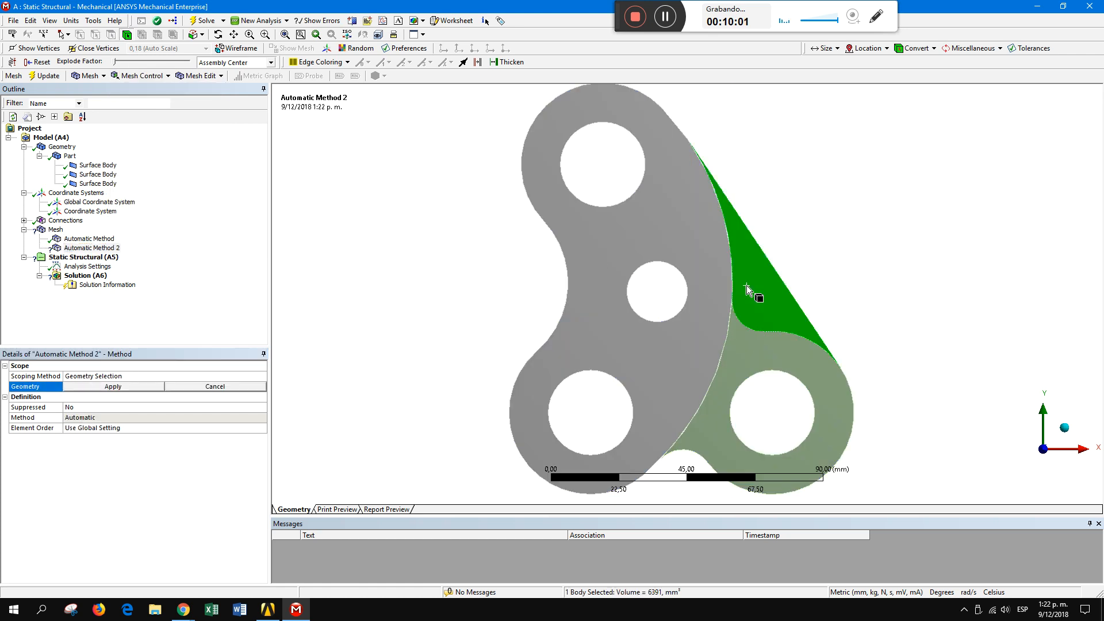
{"action": "left_click", "coordinate": [126, 388]}
{"action": "left_click", "coordinate": [122, 421]}
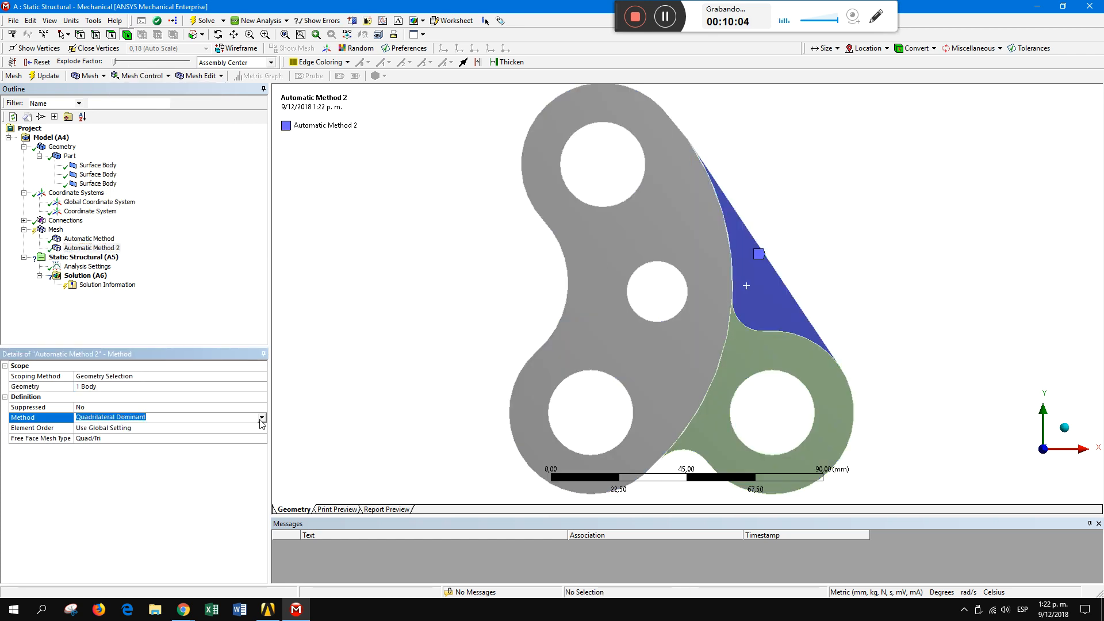
- Set the triangular web's mesh method to Triangles after checking the web's narrow upper tip beside the large curved body
{"action": "right_click_drag", "start_coordinate": [657, 122], "coordinate": [754, 272]}
{"action": "right_click_drag", "start_coordinate": [558, 114], "coordinate": [616, 167]}
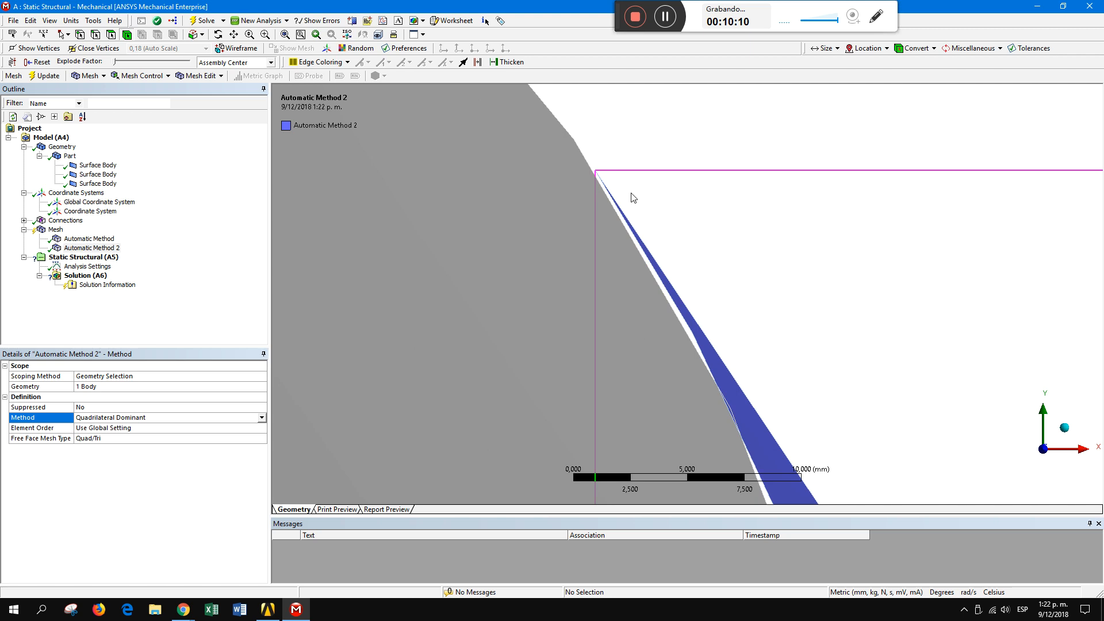
{"action": "right_click_drag", "start_coordinate": [572, 153], "coordinate": [677, 296]}
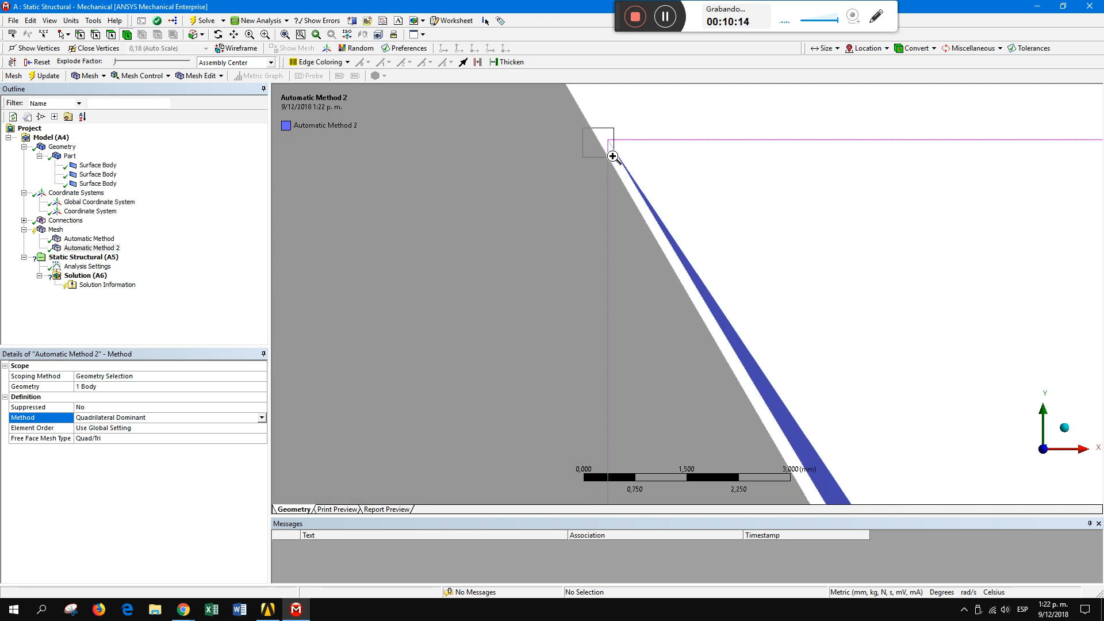
{"action": "right_click_drag", "start_coordinate": [604, 146], "coordinate": [627, 171]}
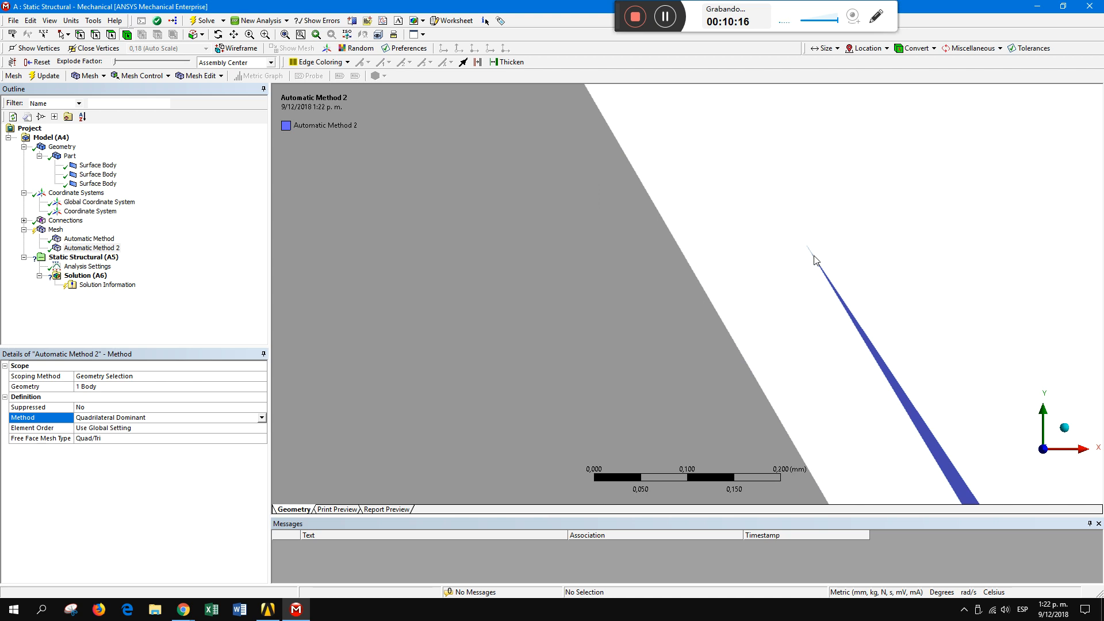
{"action": "scroll", "coordinate": [814, 260], "scroll_direction": "down", "scroll_amount": 10}
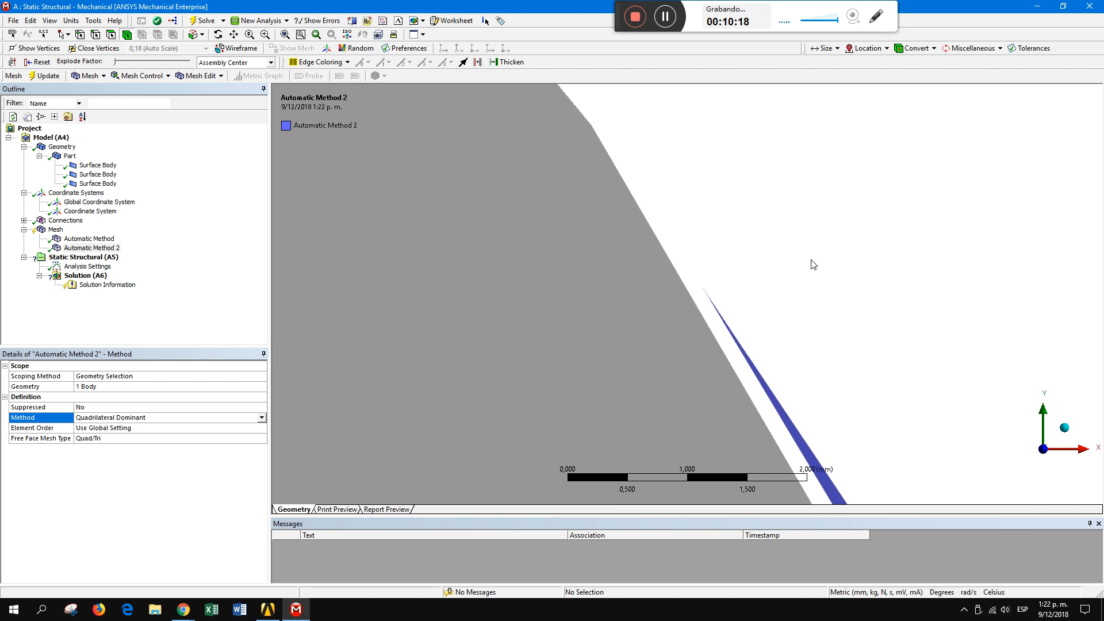
{"action": "scroll", "coordinate": [813, 265], "scroll_direction": "down", "scroll_amount": 10}
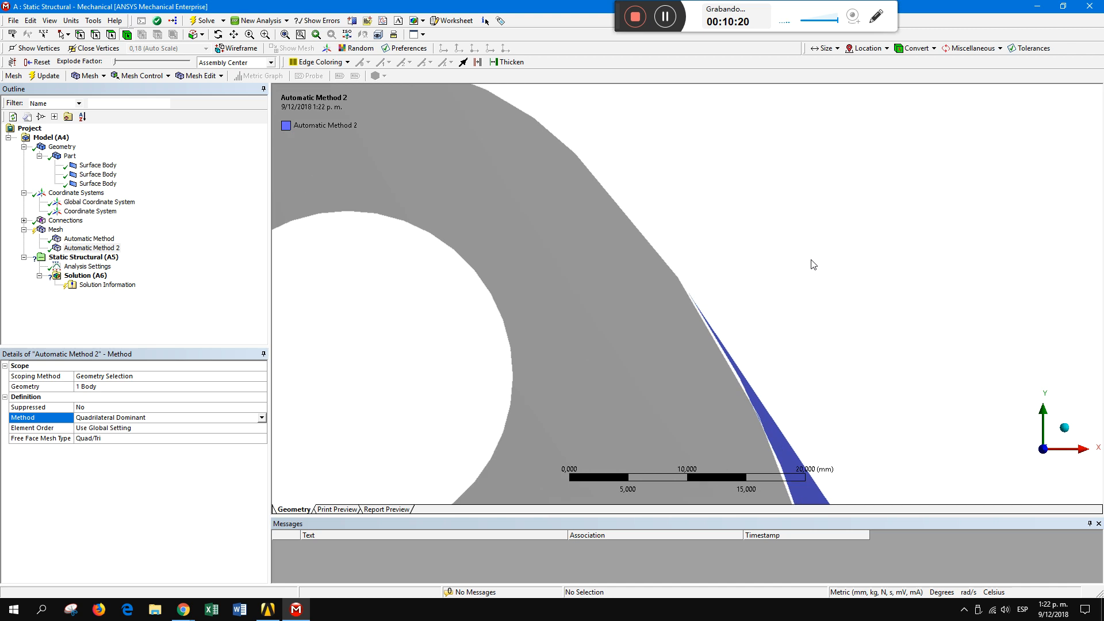
{"action": "scroll", "coordinate": [814, 265], "scroll_direction": "down", "scroll_amount": 7}
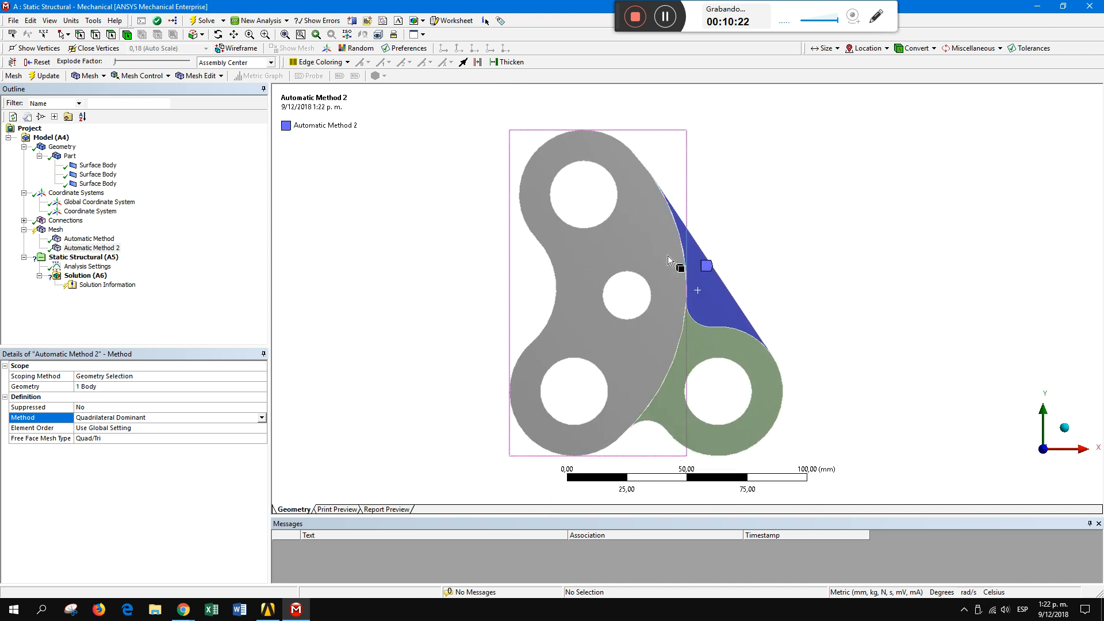
{"action": "left_click", "coordinate": [263, 419]}
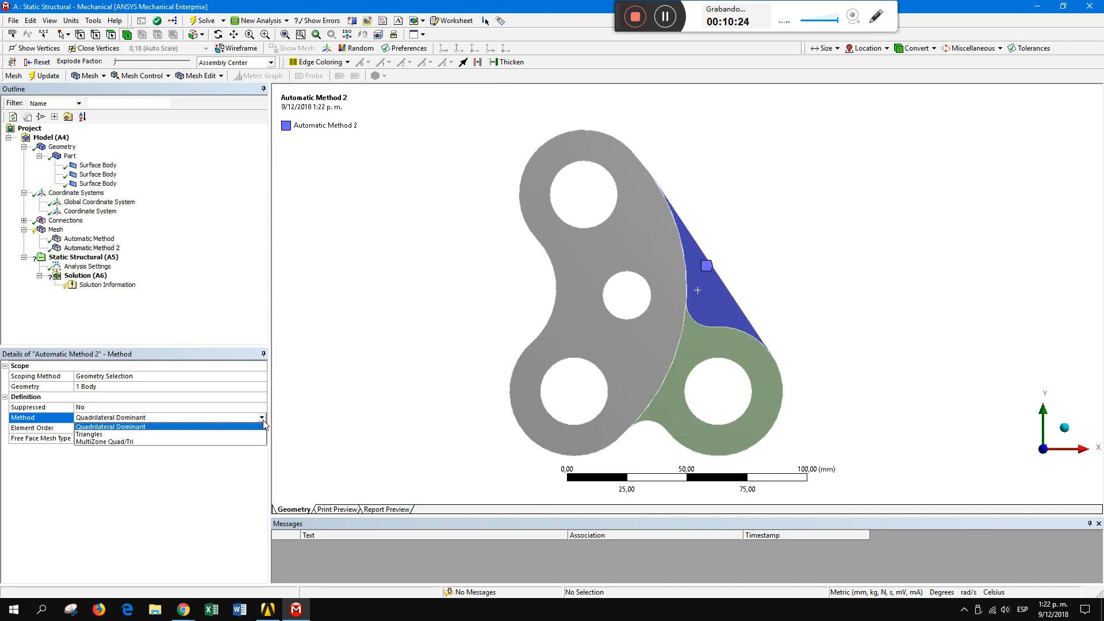
{"action": "left_click", "coordinate": [194, 436]}
- Add a body sizing control to the large curved body with a 2 mm element size and Hard behavior
{"action": "left_click", "coordinate": [58, 230]}
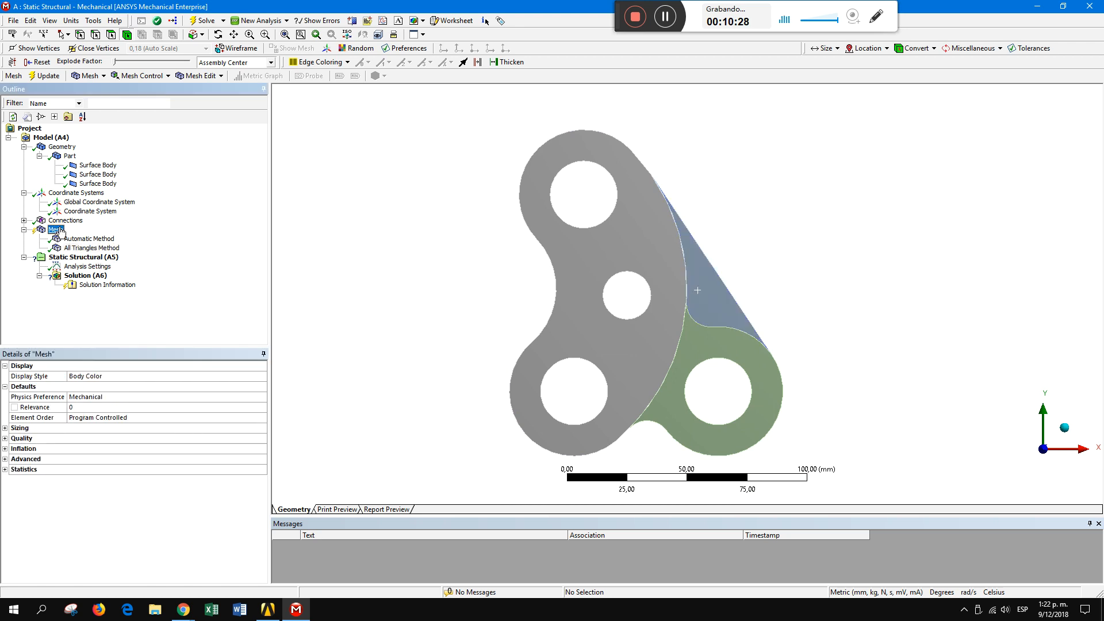
{"action": "left_click", "coordinate": [141, 76]}
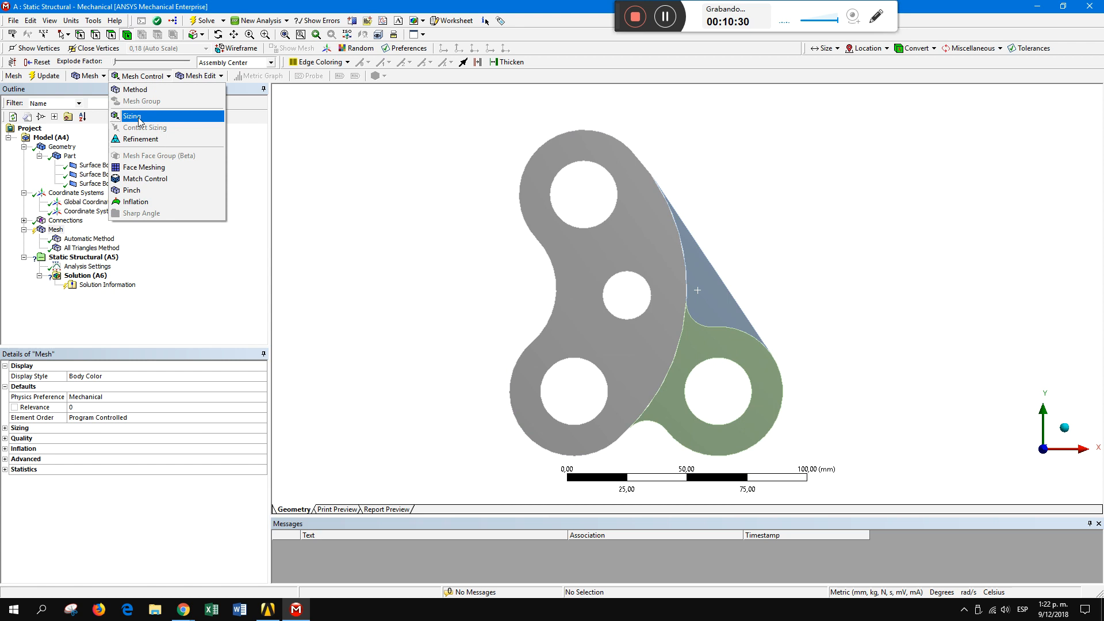
{"action": "left_click", "coordinate": [139, 118]}
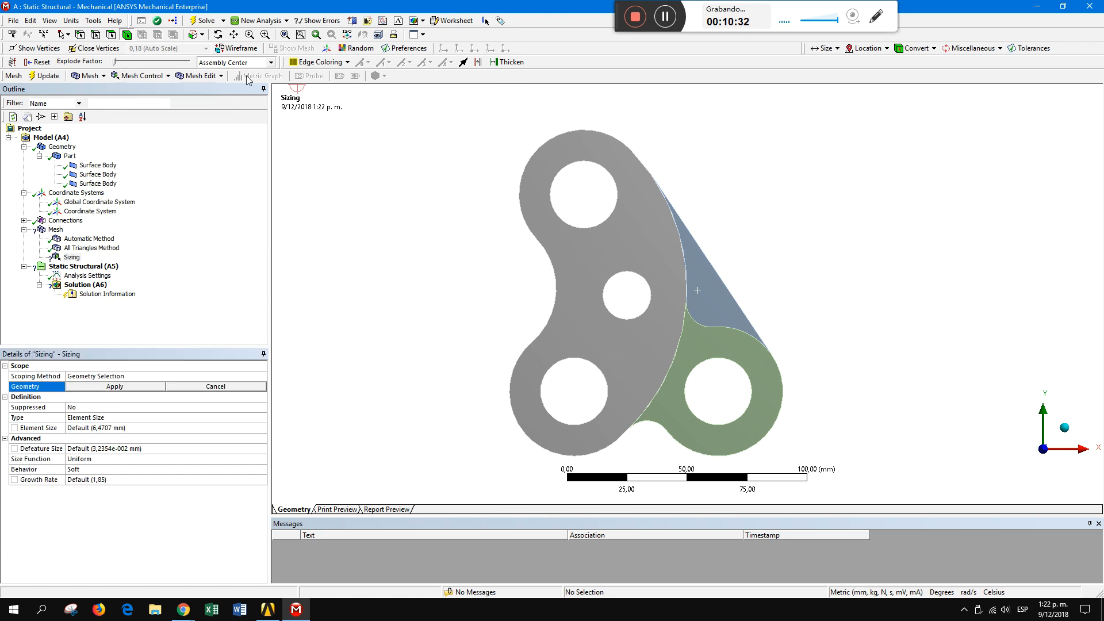
{"action": "left_click", "coordinate": [606, 257]}
{"action": "left_click", "coordinate": [115, 387]}
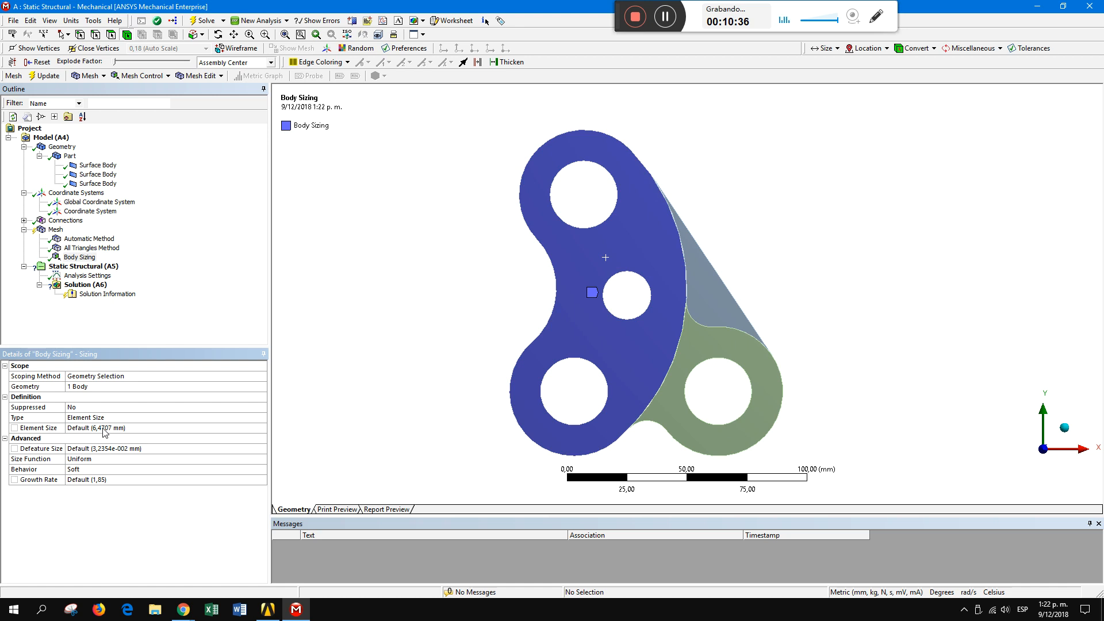
{"action": "left_click", "coordinate": [104, 429]}
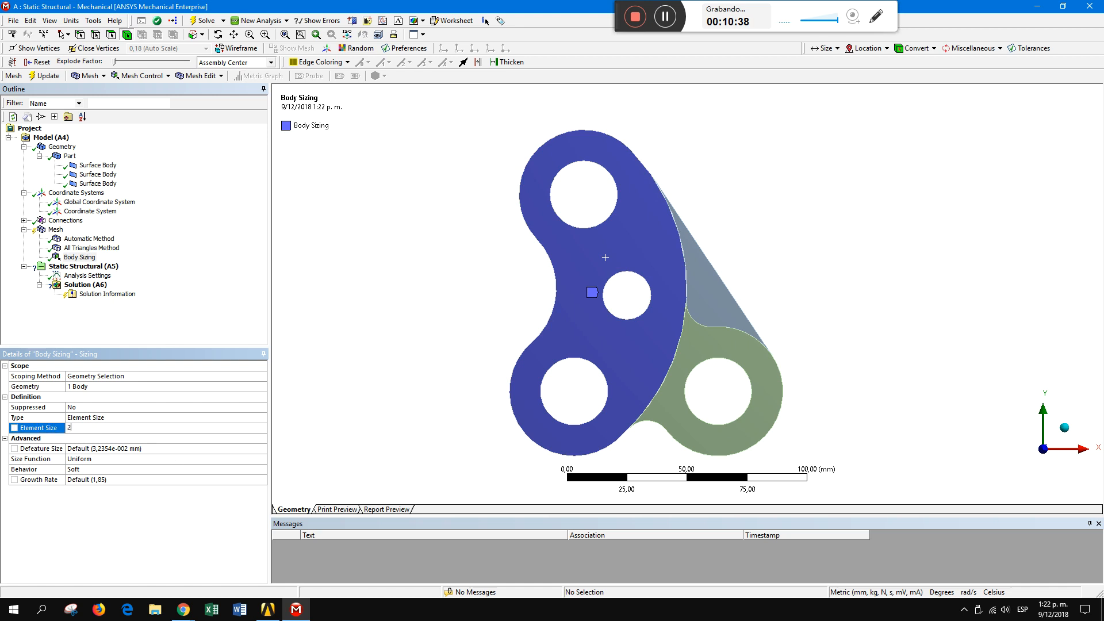
{"action": "left_click", "coordinate": [213, 476]}
{"action": "left_click", "coordinate": [256, 468]}
{"action": "left_click", "coordinate": [261, 469]}
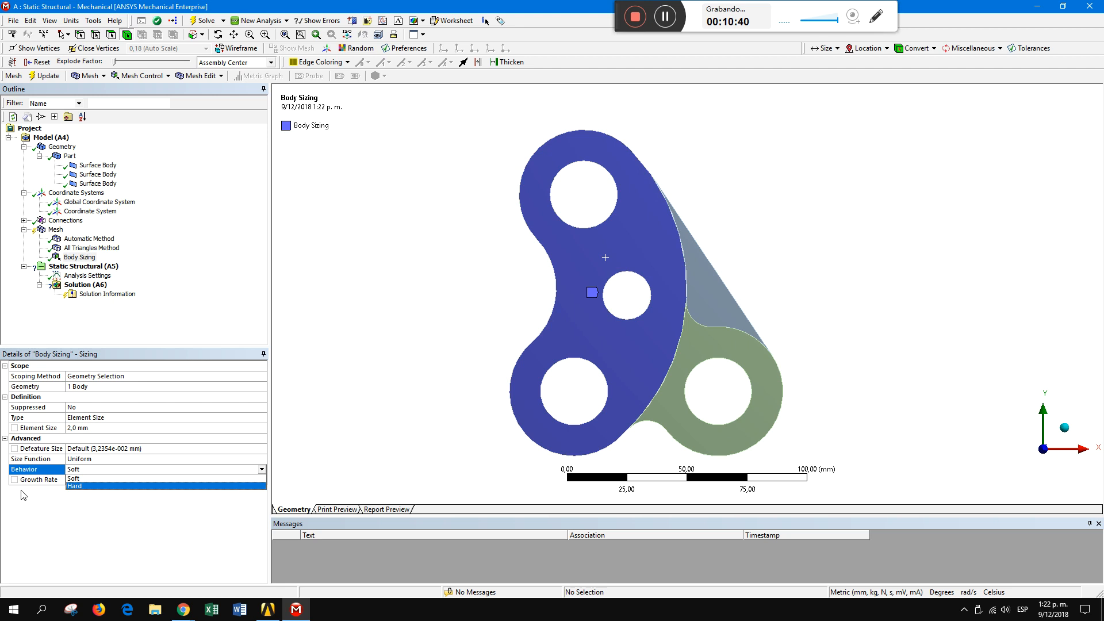
{"action": "left_click", "coordinate": [91, 487]}
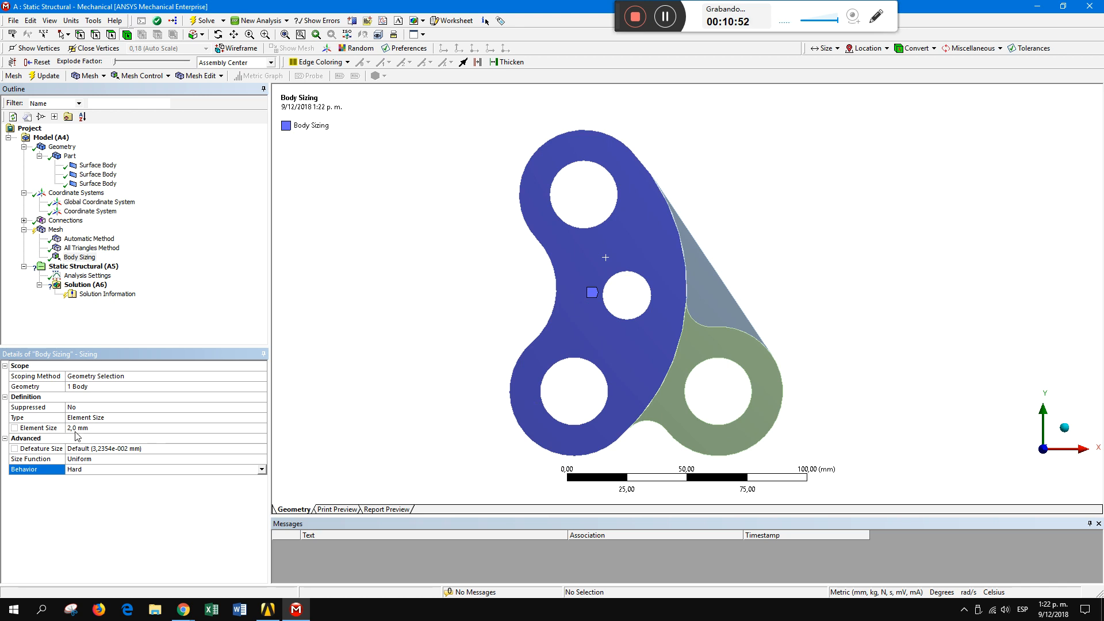
- Add a body sizing control to the triangular web with a 1 mm element size and Hard behavior
{"action": "left_click", "coordinate": [56, 230]}
{"action": "left_click", "coordinate": [142, 75]}
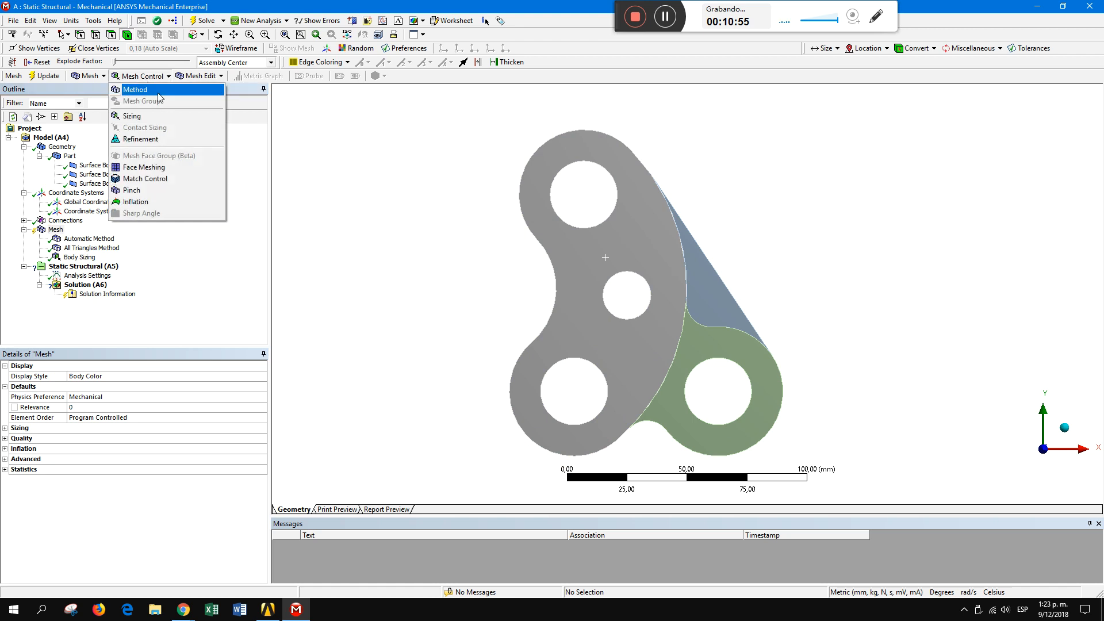
{"action": "left_click", "coordinate": [138, 118]}
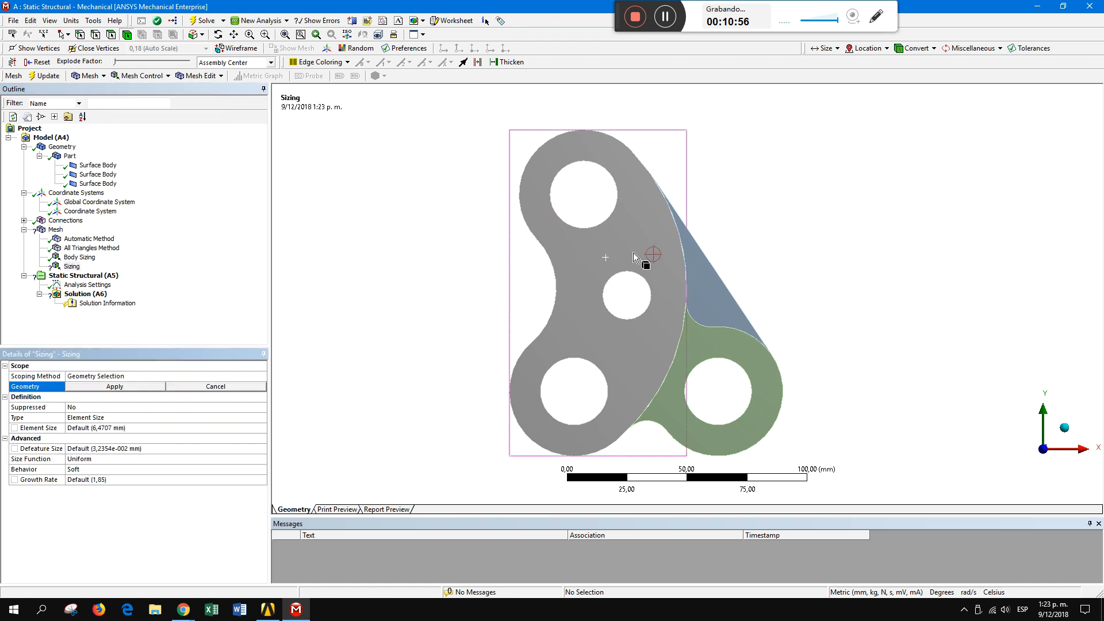
{"action": "left_click", "coordinate": [726, 288]}
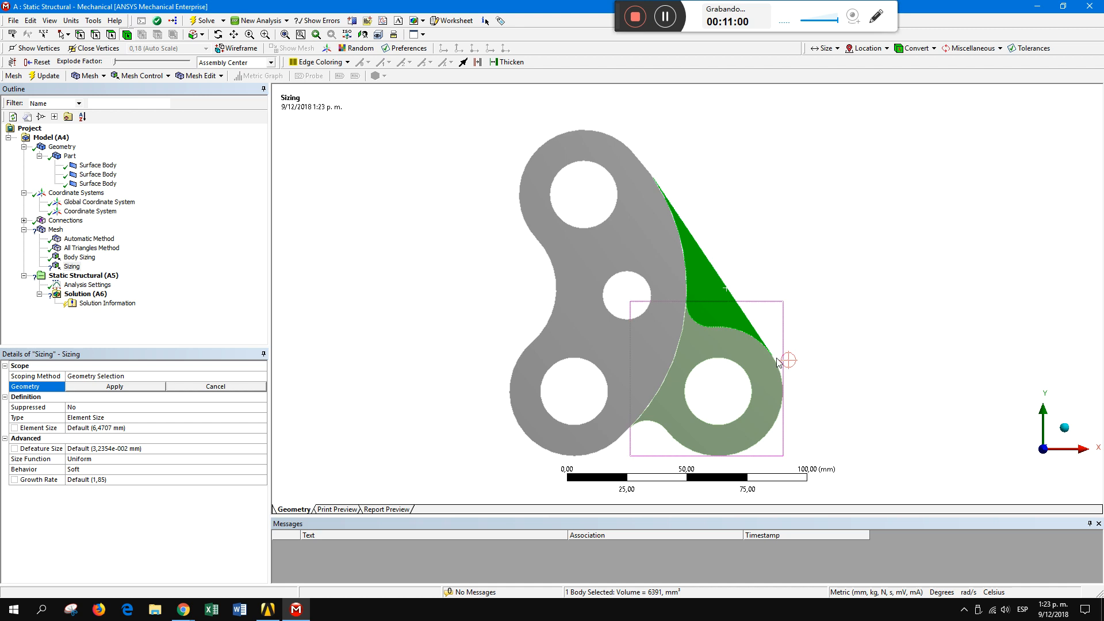
{"action": "left_click", "coordinate": [97, 391]}
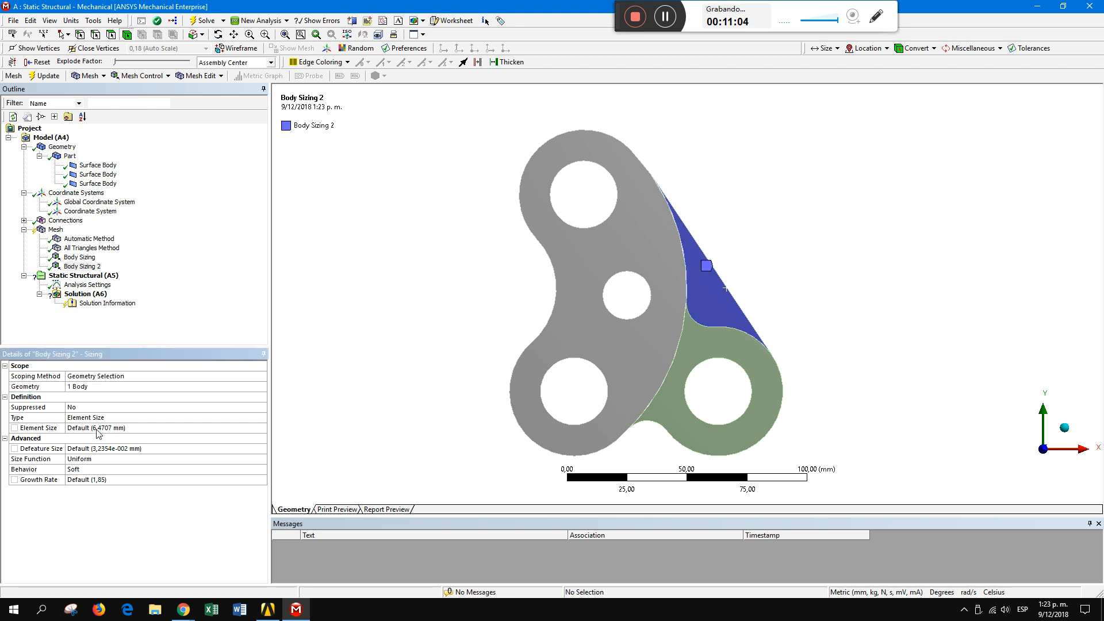
{"action": "left_click", "coordinate": [97, 428]}
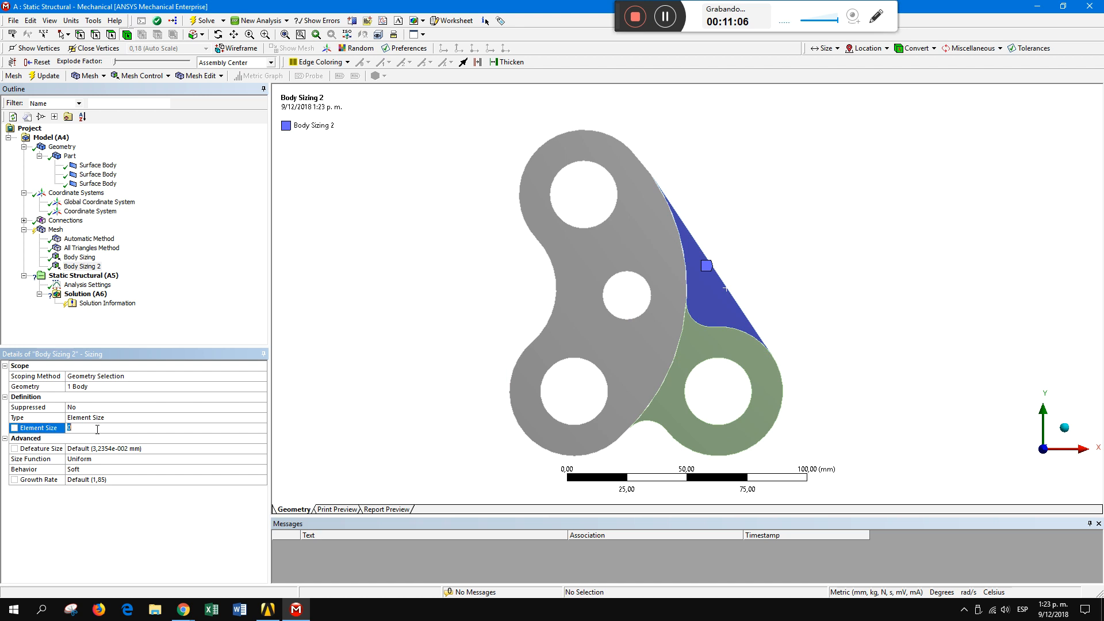
{"action": "left_click", "coordinate": [251, 472]}
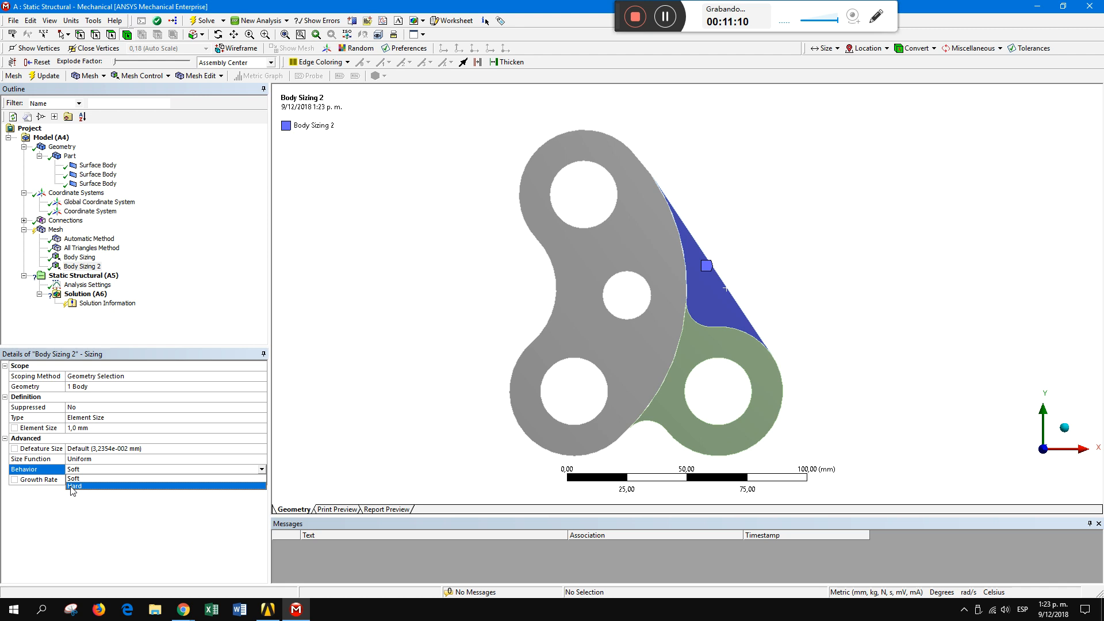
{"action": "left_click", "coordinate": [72, 487]}
- Add a body sizing control to the single-hole body with a 1.5 mm element size and Hard behavior
{"action": "left_click", "coordinate": [136, 76]}
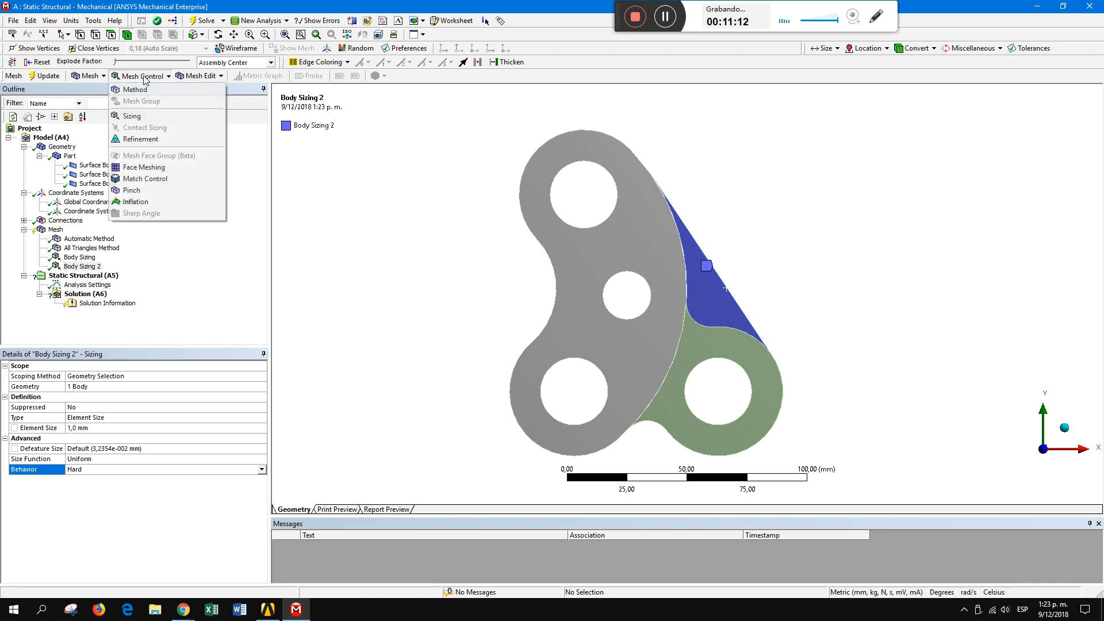
{"action": "left_click", "coordinate": [158, 126]}
{"action": "left_click", "coordinate": [719, 330]}
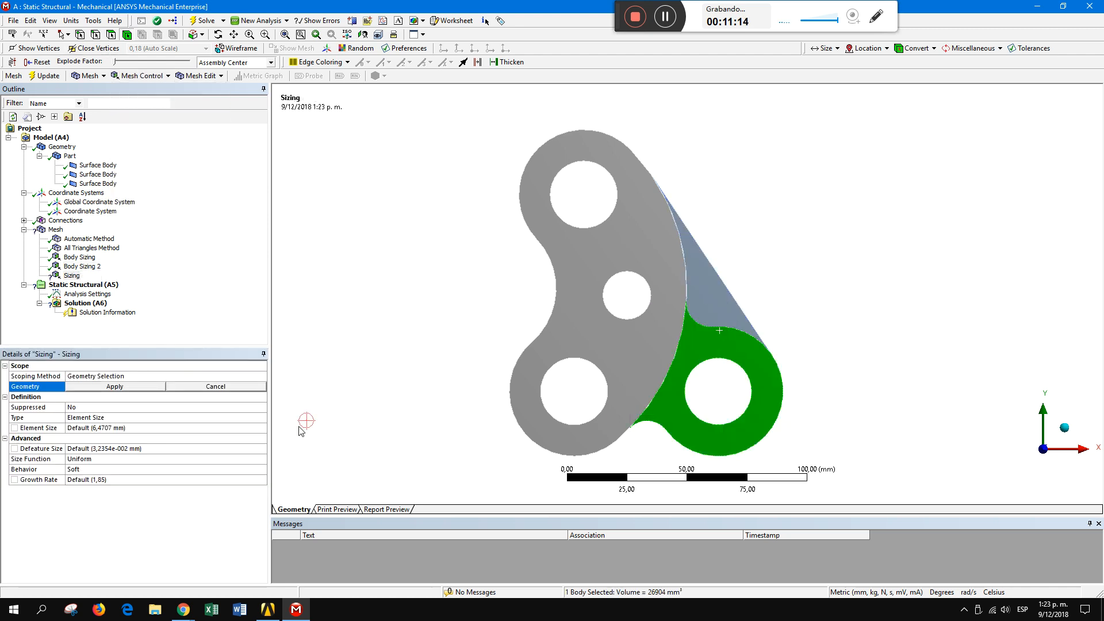
{"action": "left_click", "coordinate": [103, 387]}
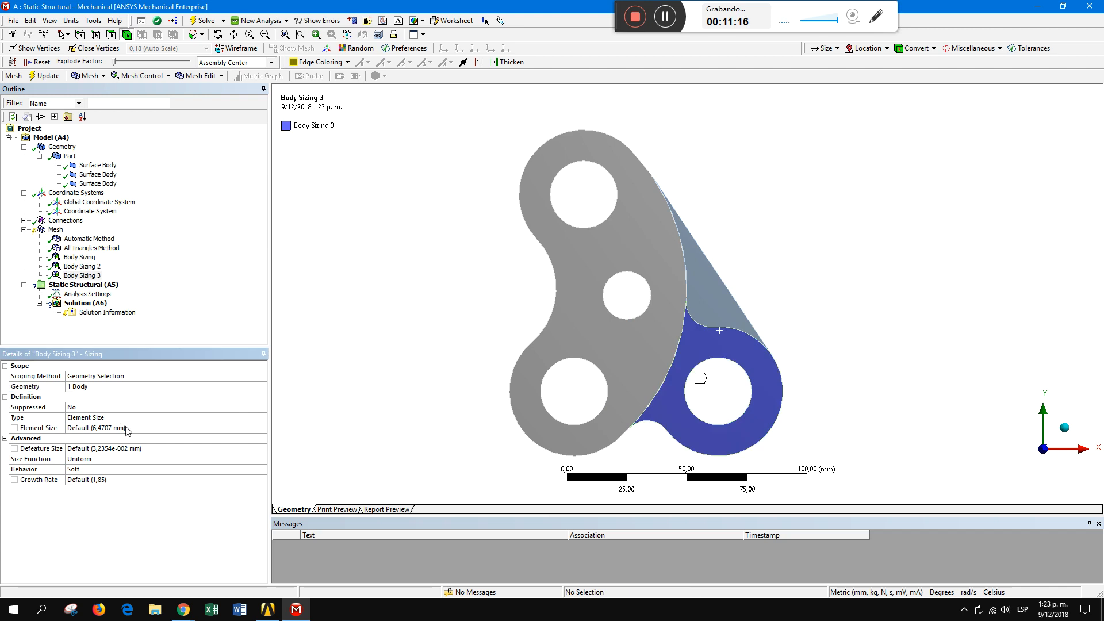
{"action": "left_click", "coordinate": [127, 428]}
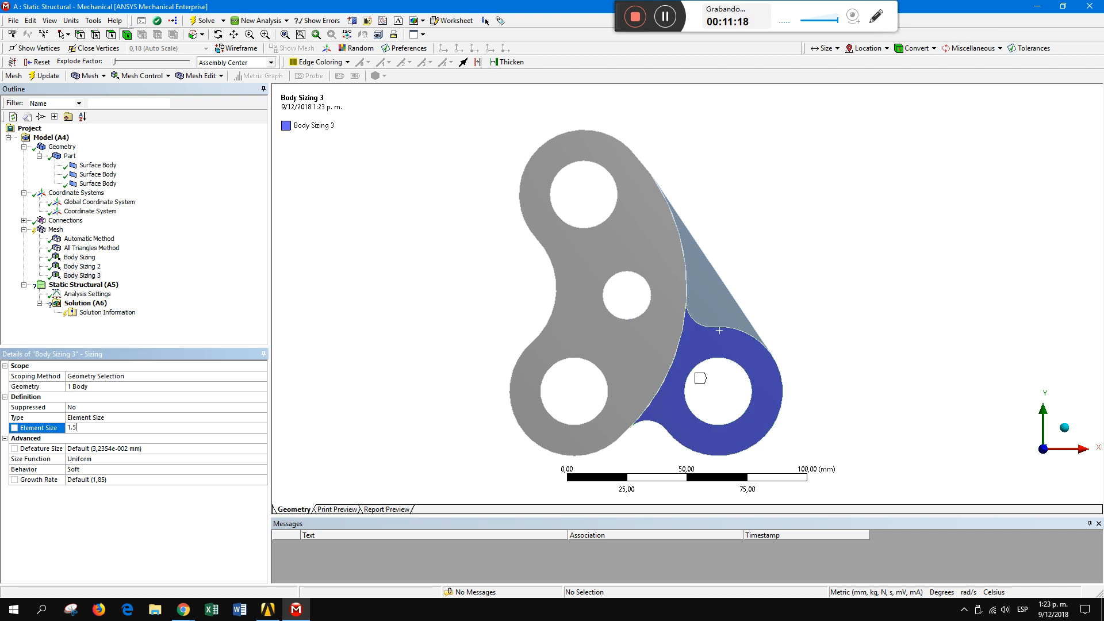
{"action": "key", "text": "Return"}
{"action": "left_click", "coordinate": [598, 362]}
{"action": "left_click", "coordinate": [84, 429]}
{"action": "left_click", "coordinate": [214, 470]}
{"action": "left_click", "coordinate": [261, 469]}
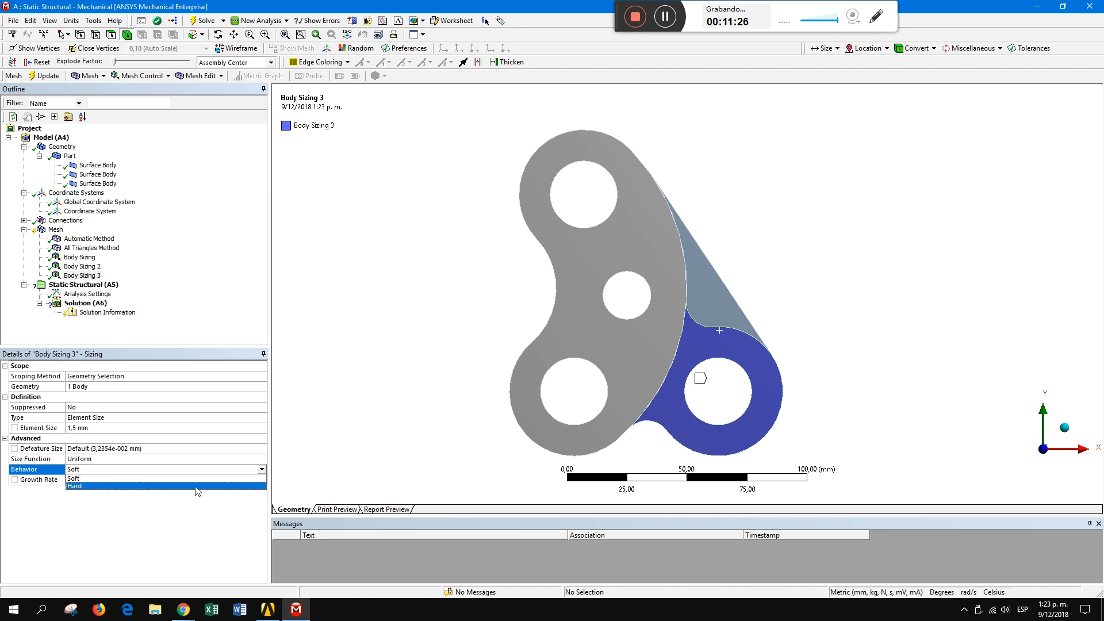
{"action": "left_click", "coordinate": [198, 487]}
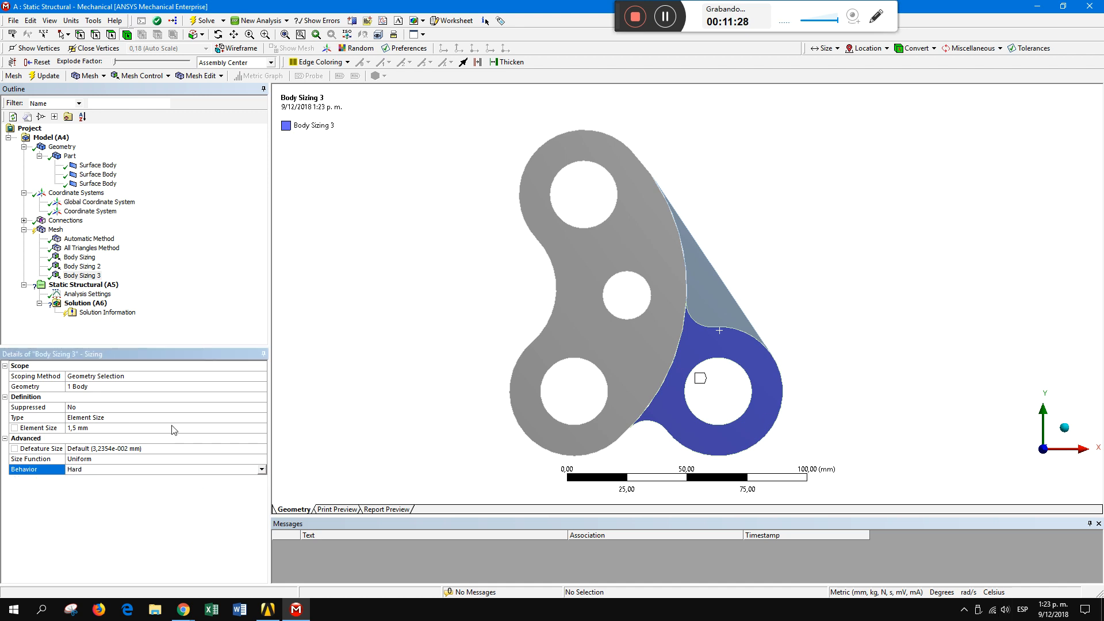
- Update the mesh of the whole bracket using the defined method and sizing controls
{"action": "left_click", "coordinate": [60, 230]}
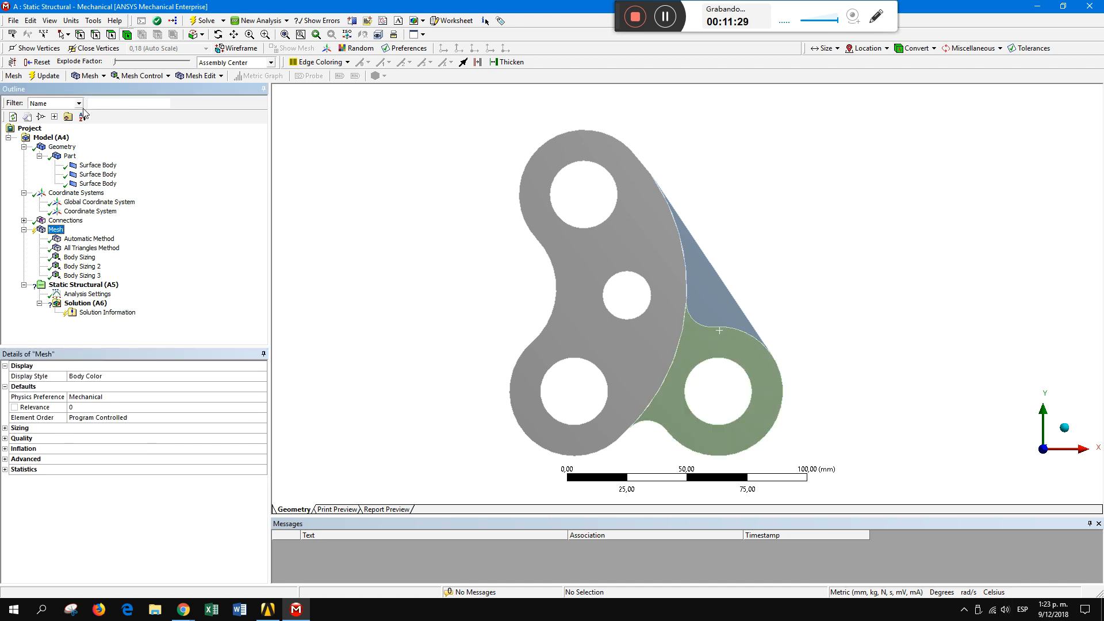
{"action": "left_click", "coordinate": [57, 76]}
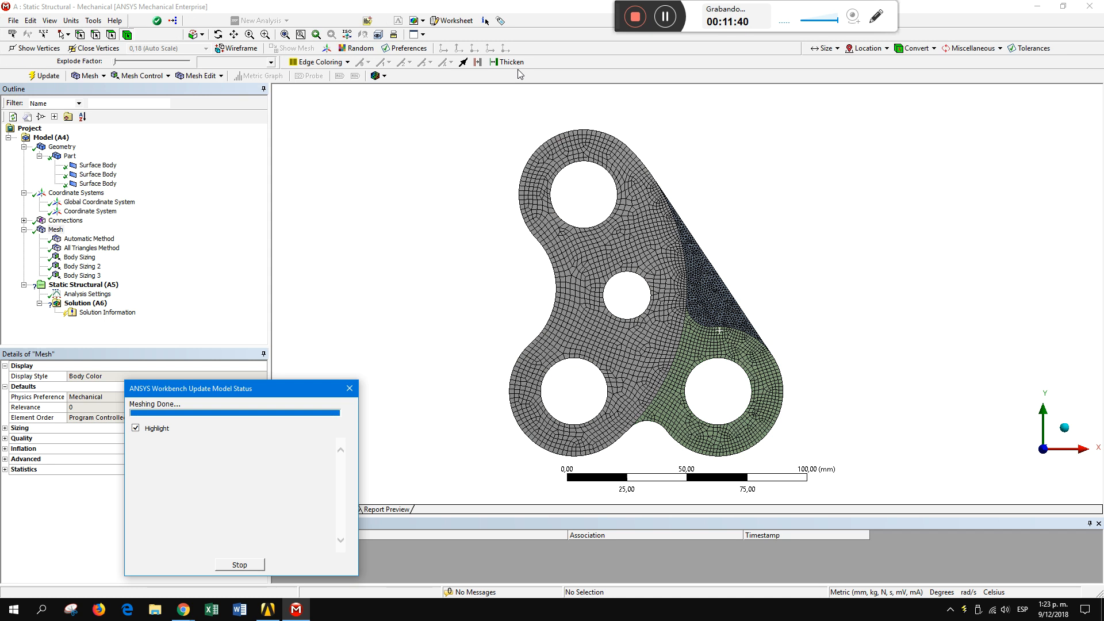
- Examine the mesh in the triangular web and along its boundaries with the two adjoining bodies
{"action": "scroll", "coordinate": [812, 393], "scroll_direction": "up", "scroll_amount": 2}
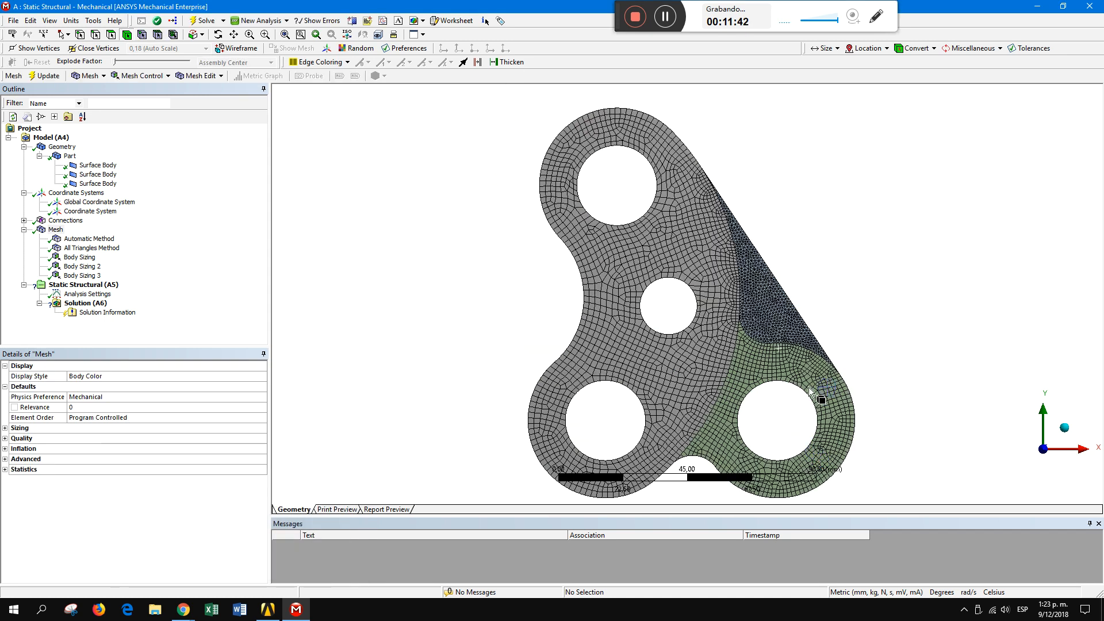
{"action": "scroll", "coordinate": [806, 386], "scroll_direction": "down", "scroll_amount": 3}
{"action": "scroll", "coordinate": [800, 383], "scroll_direction": "up", "scroll_amount": 6}
{"action": "middle_click_drag", "start_coordinate": [785, 316], "coordinate": [549, 305], "text": "ctrl"}
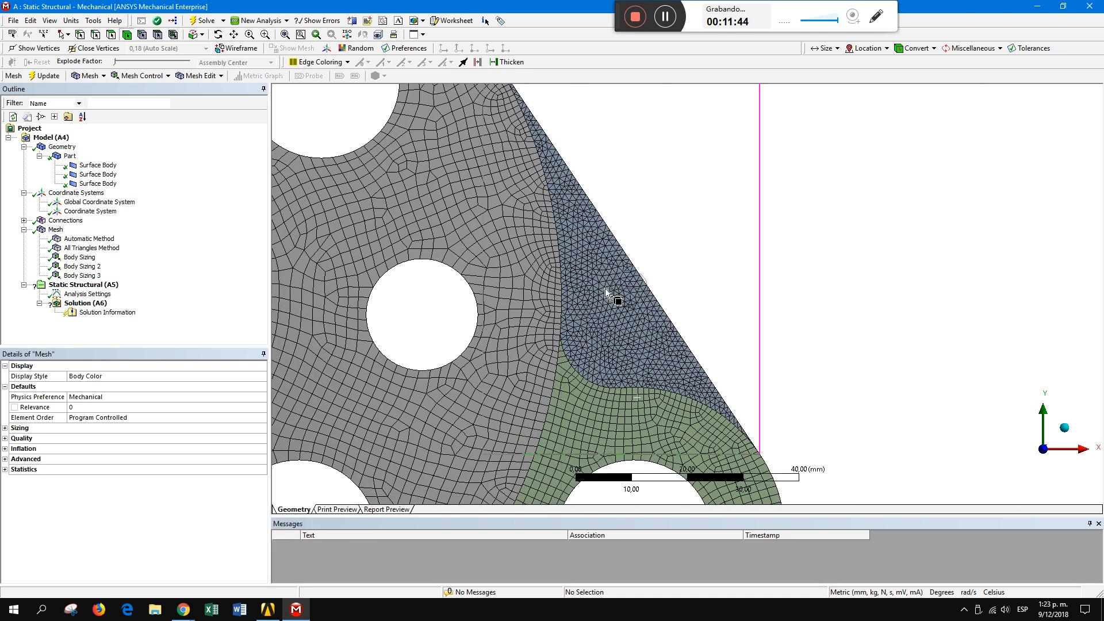
{"action": "scroll", "coordinate": [608, 270], "scroll_direction": "up", "scroll_amount": 1}
{"action": "scroll", "coordinate": [608, 270], "scroll_direction": "up", "scroll_amount": 3}
{"action": "scroll", "coordinate": [539, 318], "scroll_direction": "down", "scroll_amount": 4}
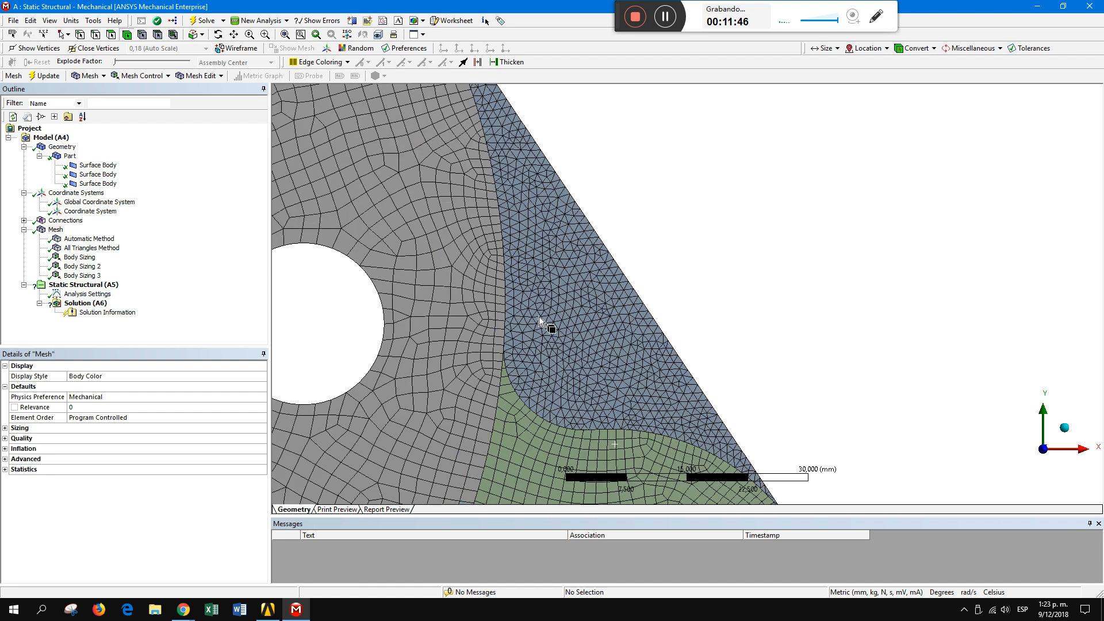
{"action": "scroll", "coordinate": [539, 318], "scroll_direction": "down", "scroll_amount": 5}
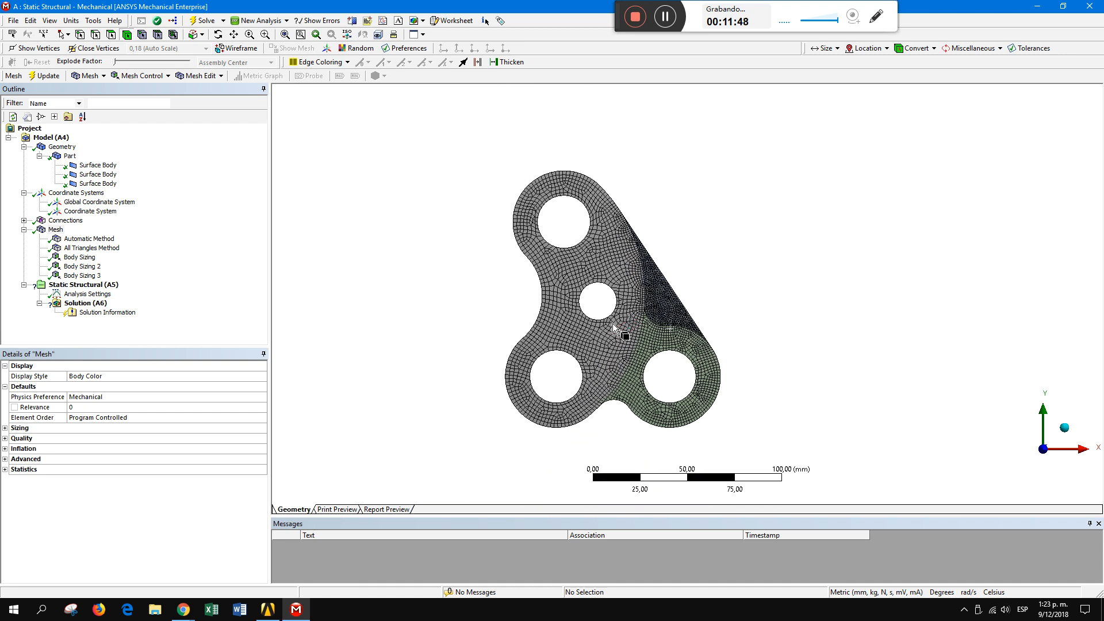
- Examine the mesh around the small central hole and across the three adjoining bodies
{"action": "left_click", "coordinate": [665, 336]}
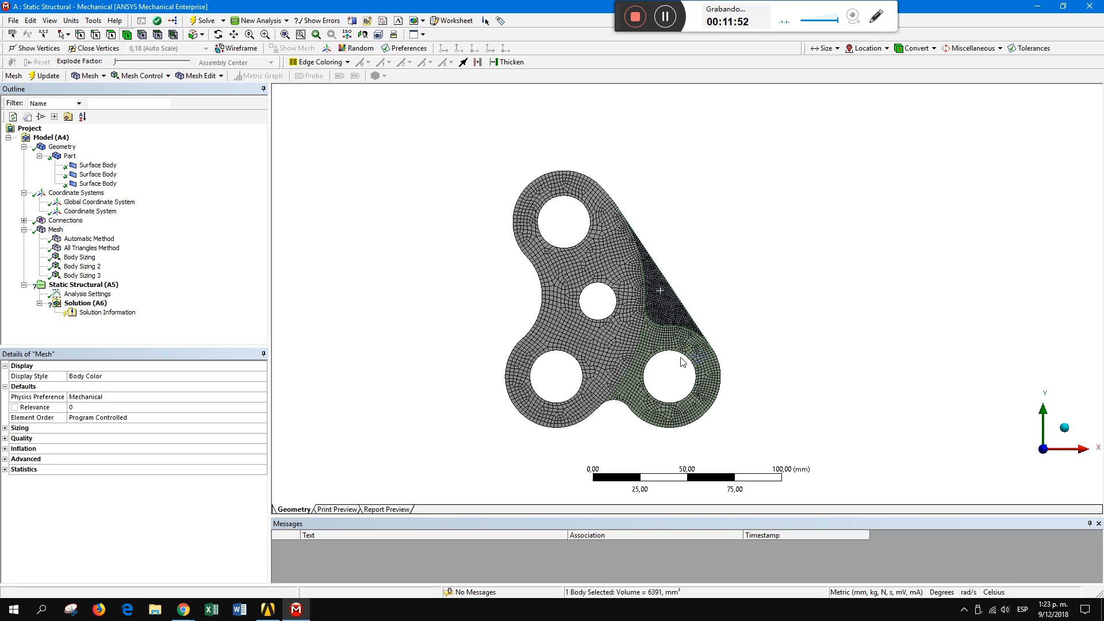
{"action": "left_click", "coordinate": [578, 272]}
{"action": "left_click", "coordinate": [323, 224]}
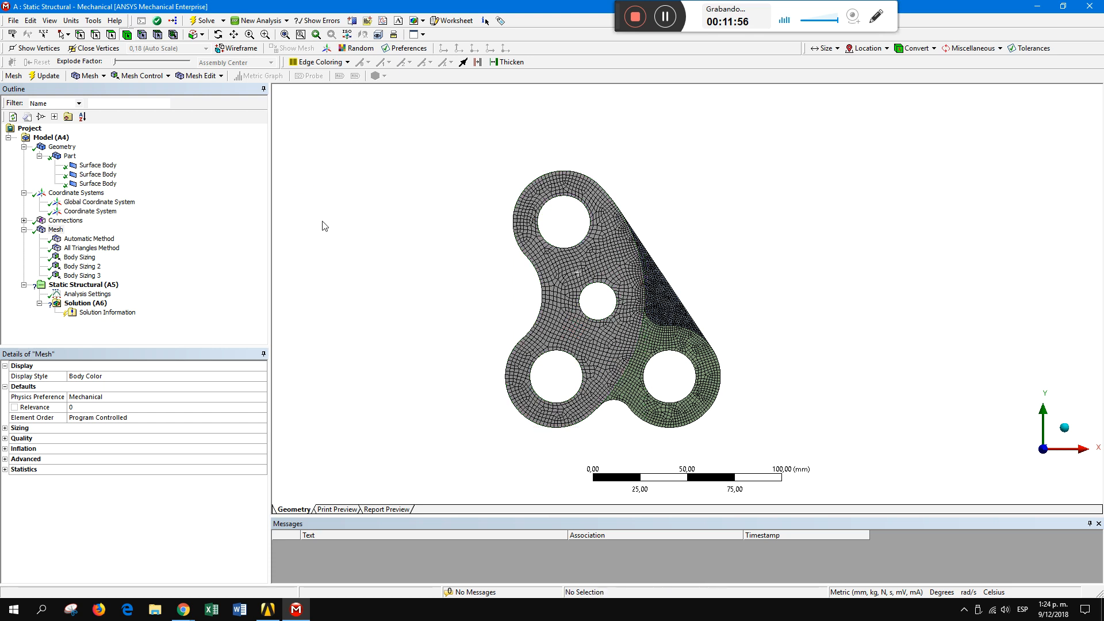
{"action": "left_click", "coordinate": [52, 230]}
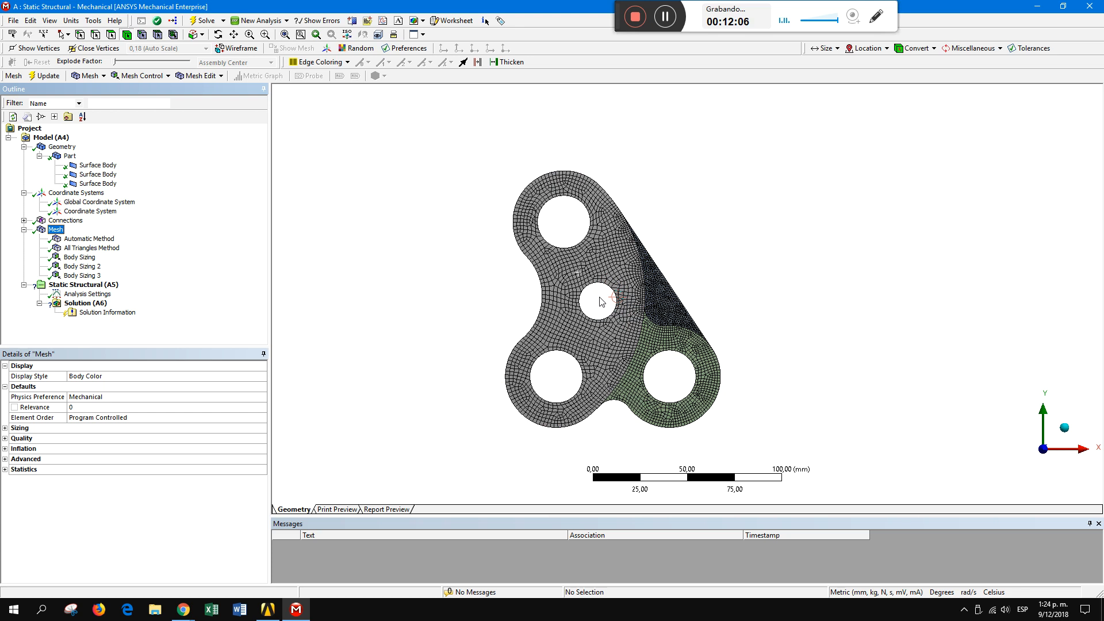
{"action": "scroll", "coordinate": [599, 301], "scroll_direction": "up", "scroll_amount": 6}
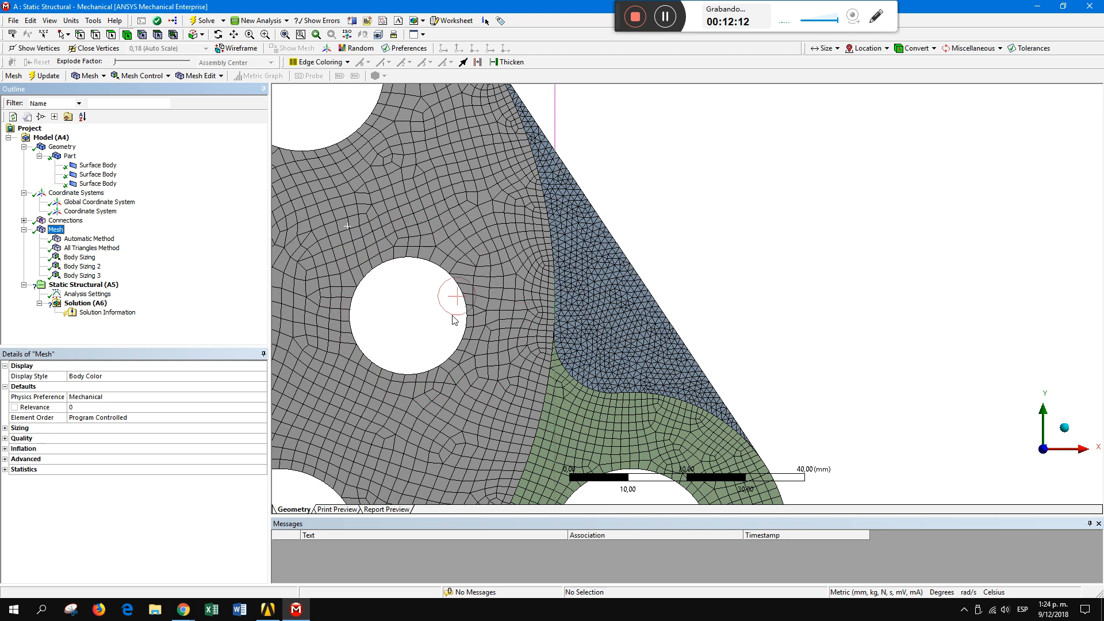
{"action": "scroll", "coordinate": [411, 315], "scroll_direction": "down", "scroll_amount": 3}
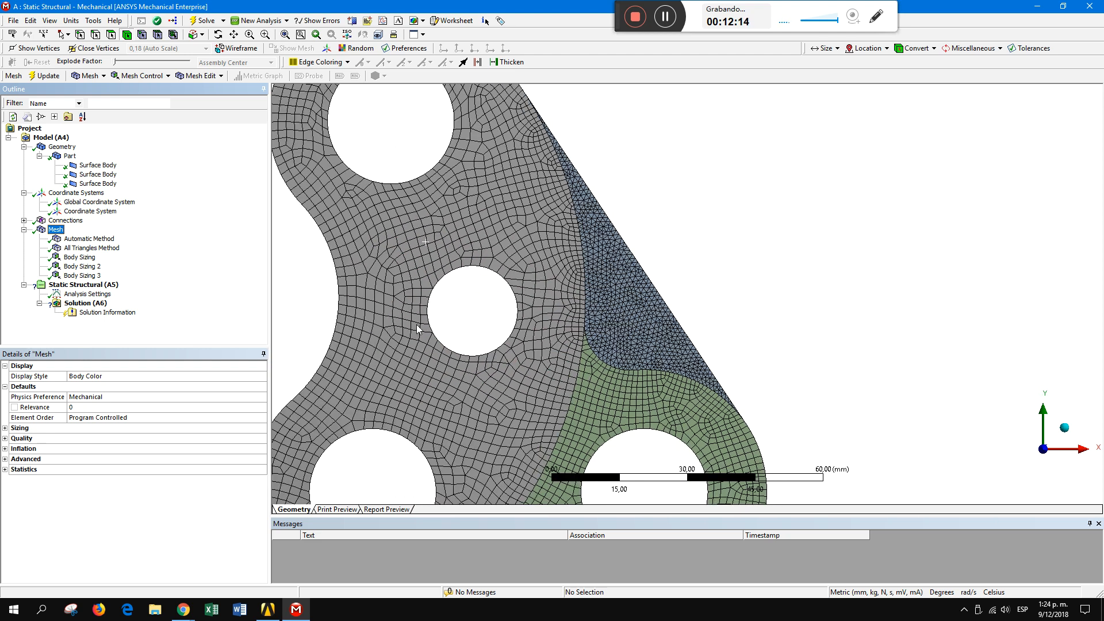
{"action": "middle_click_drag", "start_coordinate": [557, 296], "coordinate": [581, 283], "text": "ctrl"}
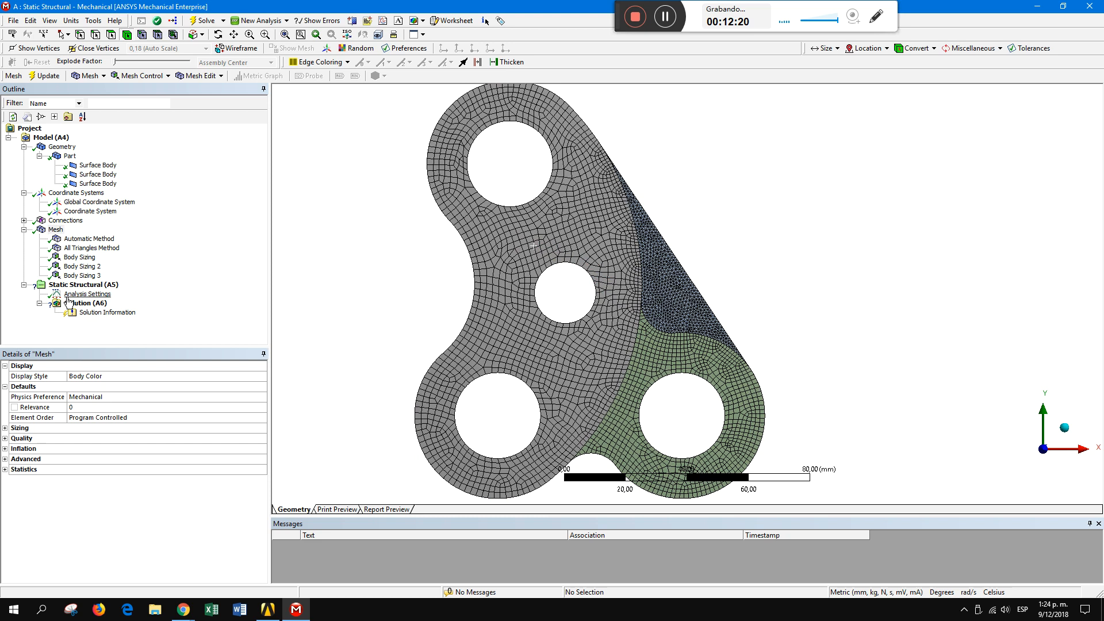
- Add another sizing control to the mesh and scope it to the large three-hole body
{"action": "left_click", "coordinate": [56, 233]}
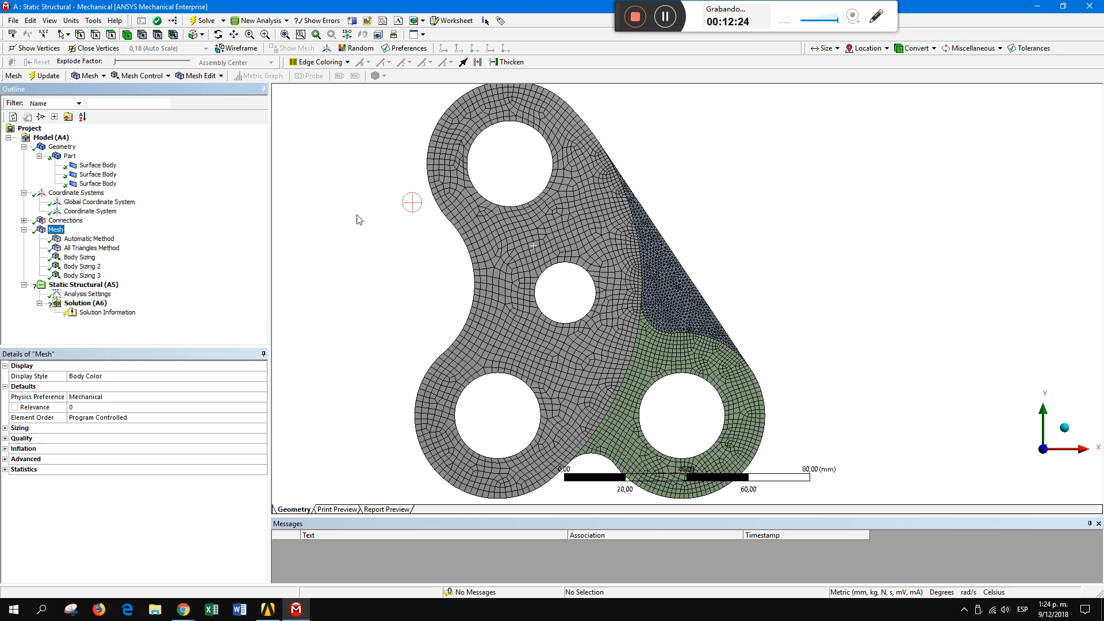
{"action": "left_click", "coordinate": [664, 16]}
{"action": "left_click", "coordinate": [142, 75]}
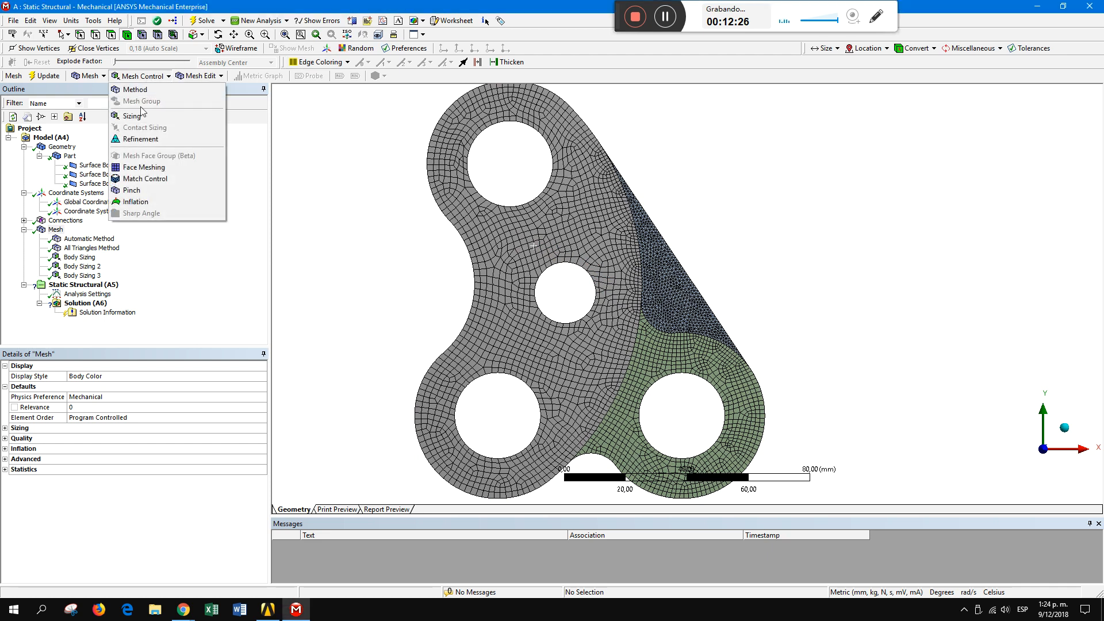
{"action": "left_click", "coordinate": [141, 117]}
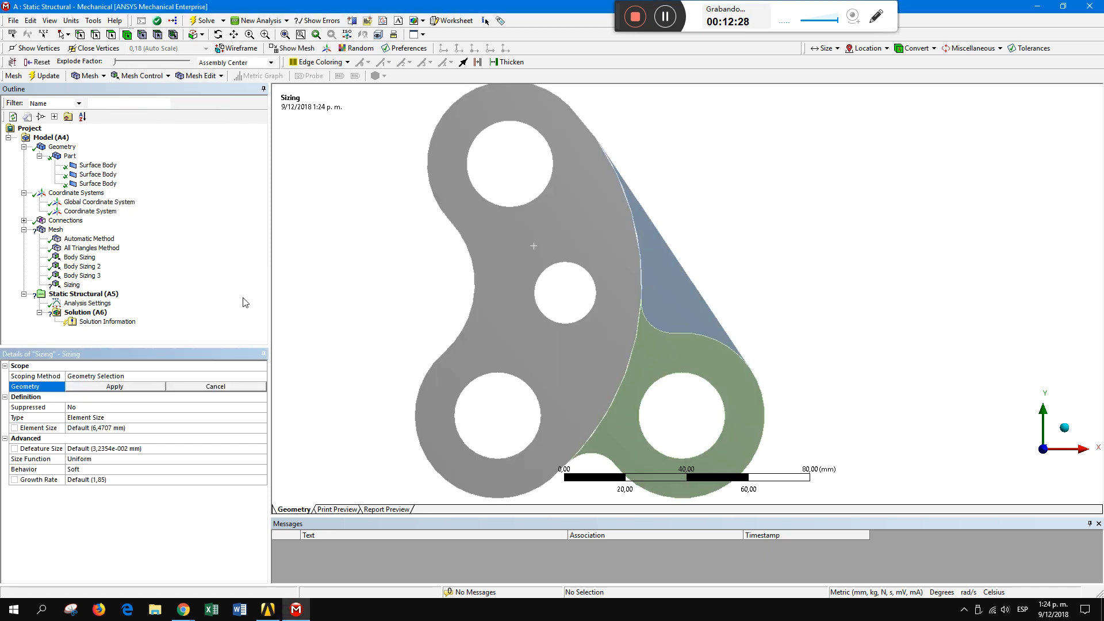
{"action": "left_click", "coordinate": [561, 239]}
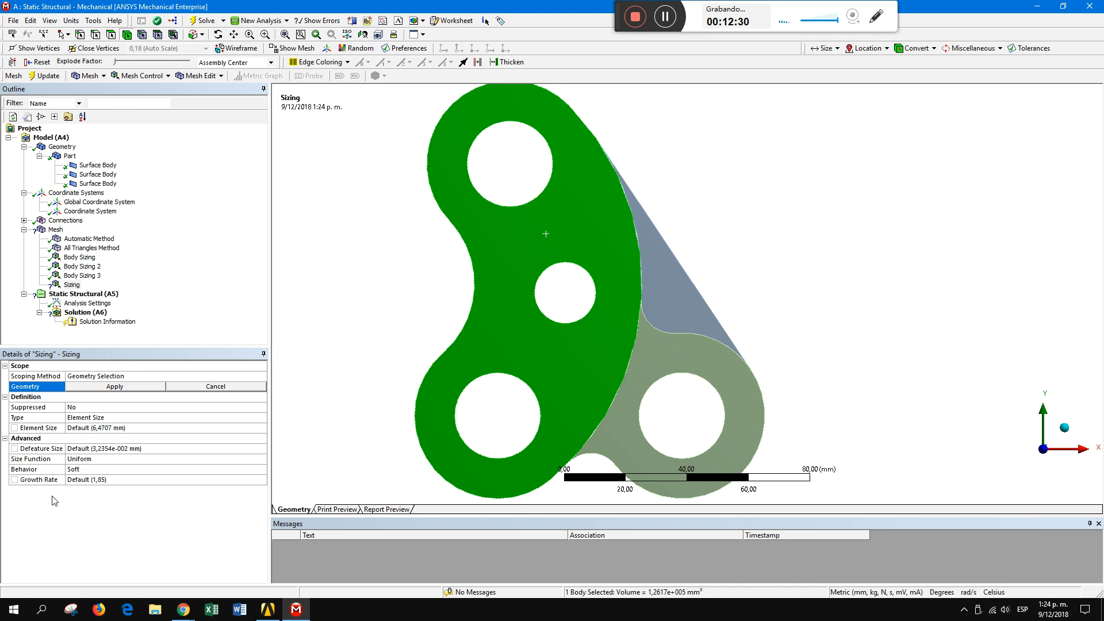
{"action": "left_click", "coordinate": [117, 387]}
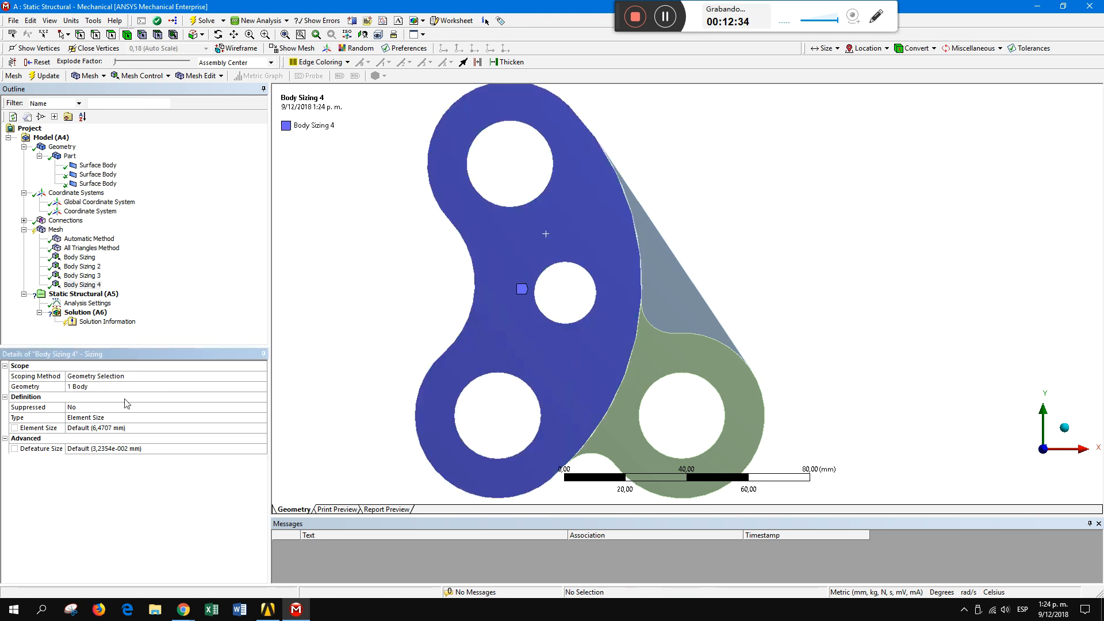
- Set the new body sizing's type to Sphere of Influence, centered on the user-defined Coordinate System at the small central hole
{"action": "left_click", "coordinate": [110, 418]}
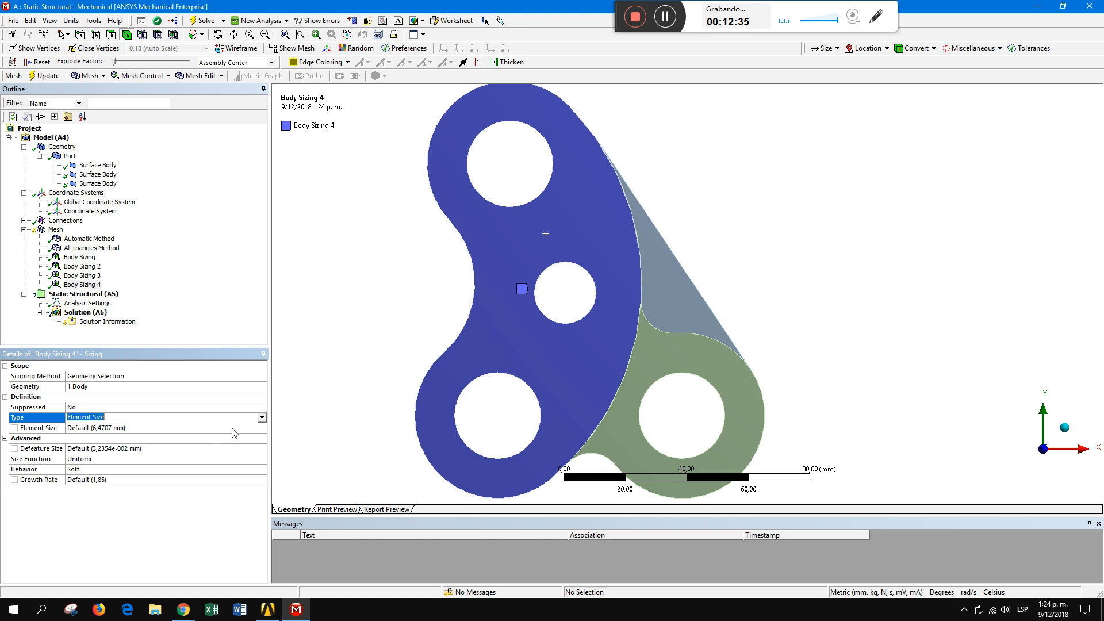
{"action": "left_click", "coordinate": [263, 419]}
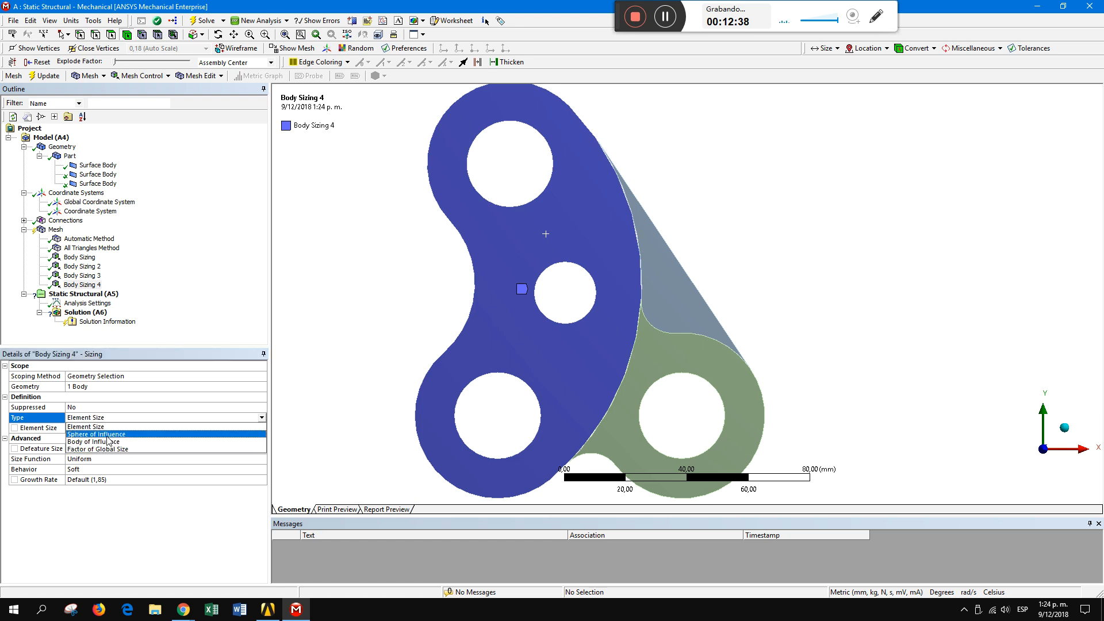
{"action": "left_click", "coordinate": [108, 435]}
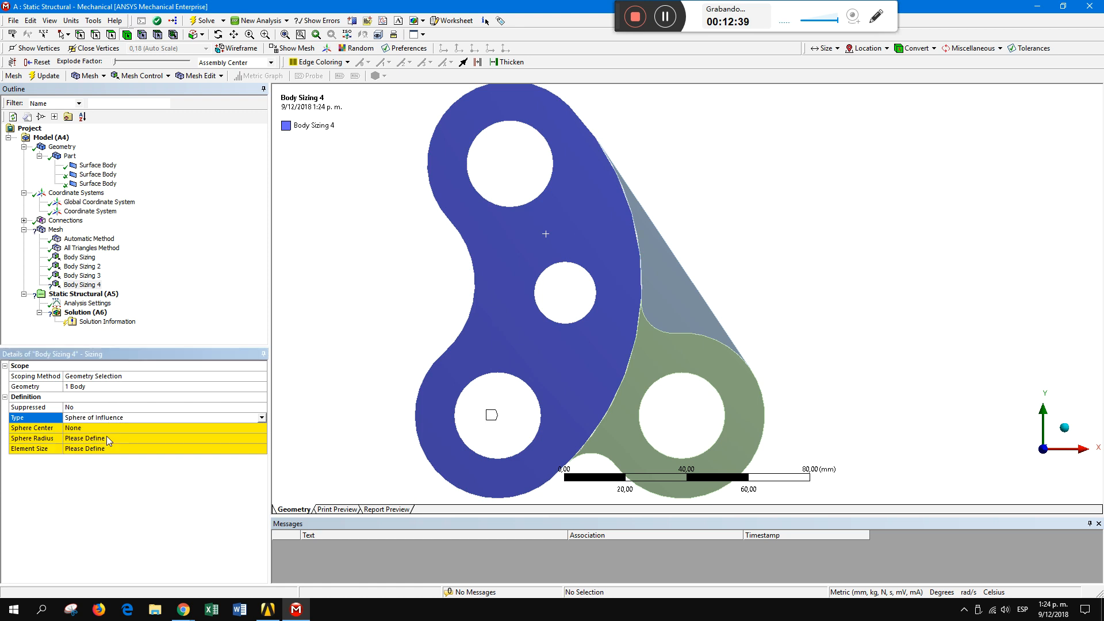
{"action": "left_click", "coordinate": [73, 430]}
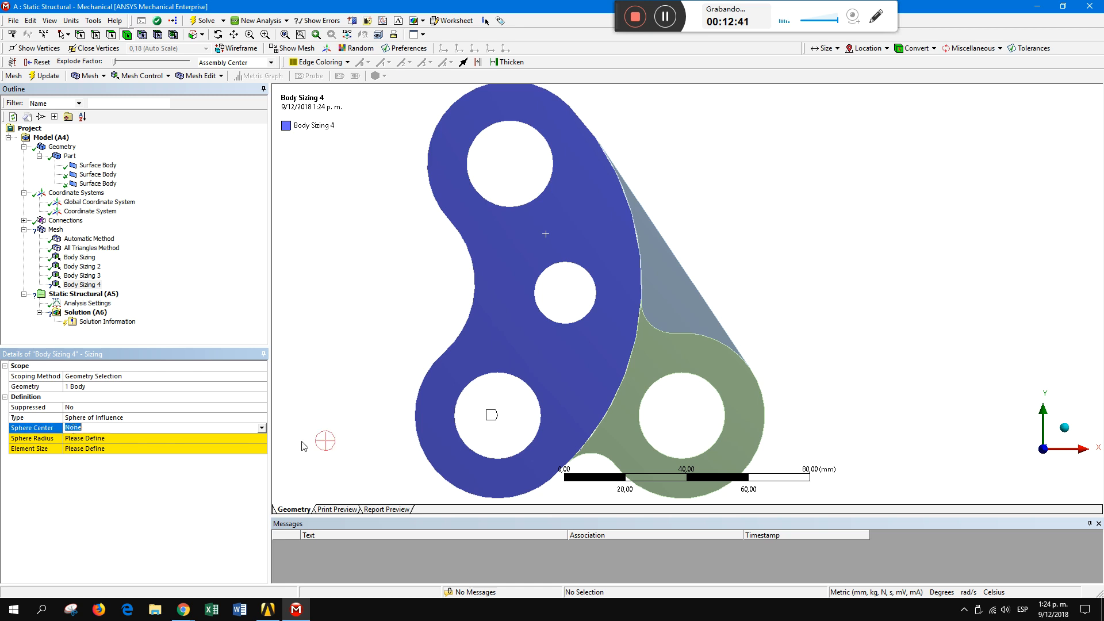
{"action": "left_click", "coordinate": [263, 428]}
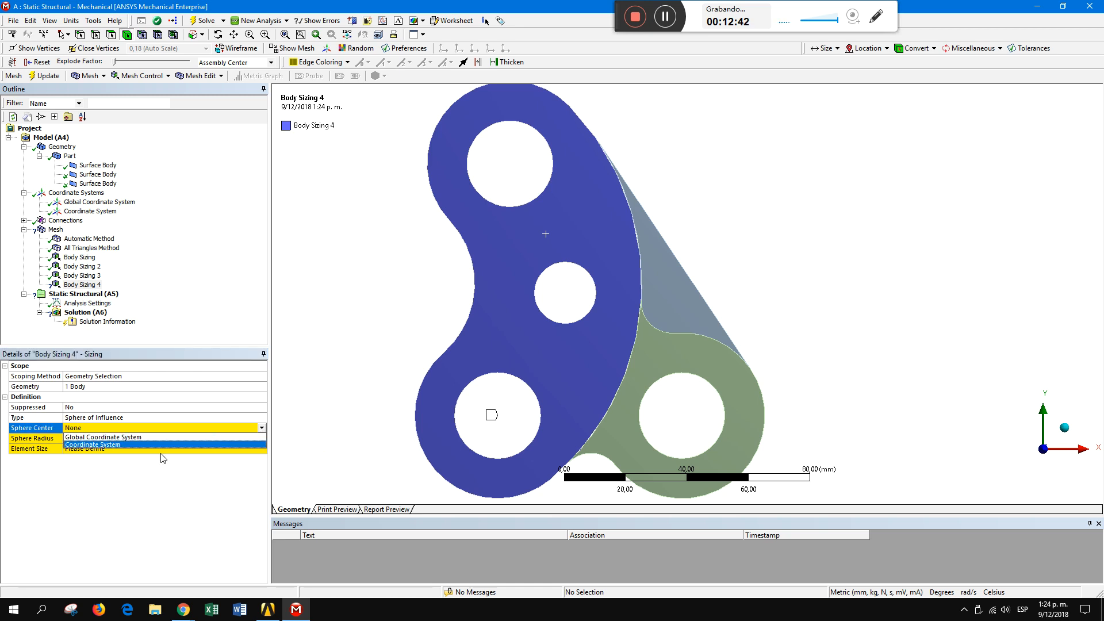
{"action": "left_click", "coordinate": [88, 445]}
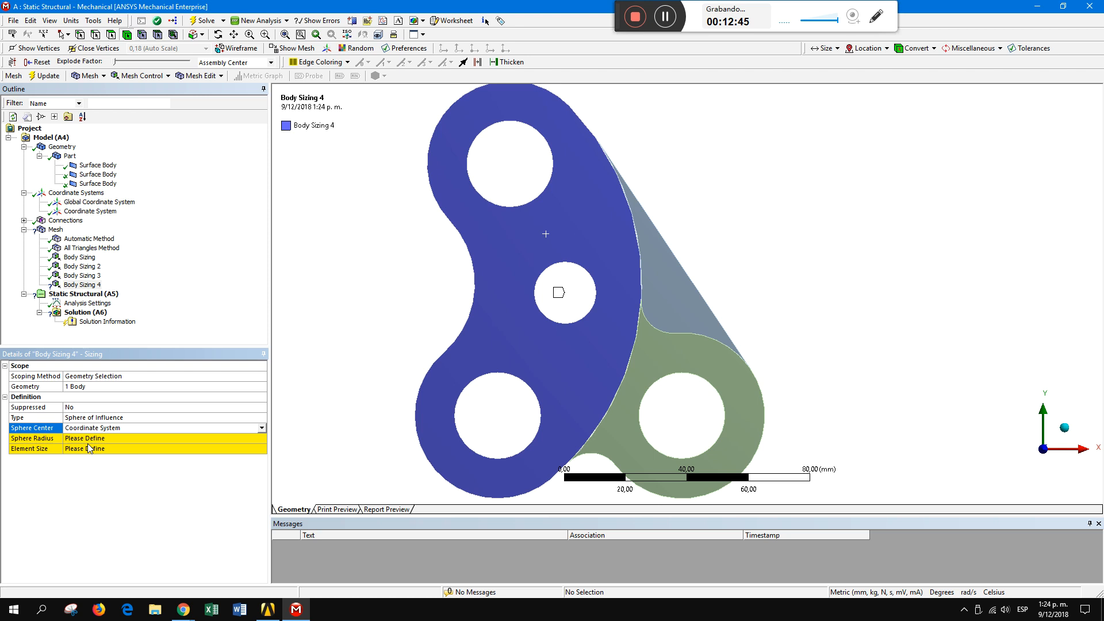
- Set the sphere of influence radius to 15 mm and inspect its coverage around the small central hole
{"action": "left_click", "coordinate": [130, 440]}
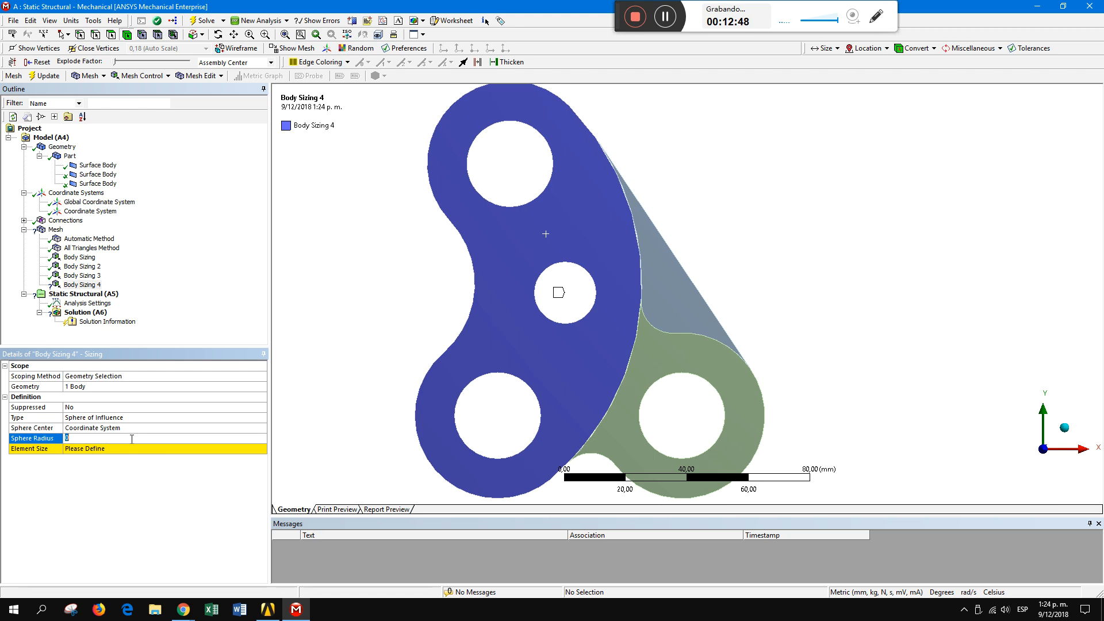
{"action": "type", "text": "15"}
{"action": "key", "text": "Return"}
{"action": "middle_click_drag", "start_coordinate": [574, 253], "coordinate": [628, 298]}
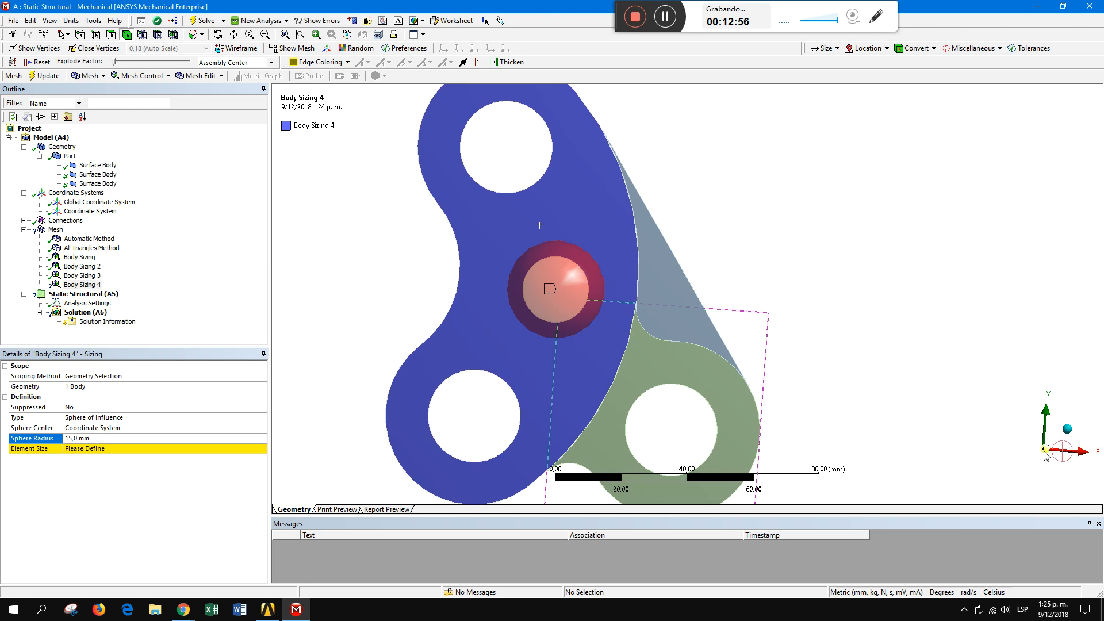
{"action": "scroll", "coordinate": [633, 310], "scroll_direction": "up", "scroll_amount": 5}
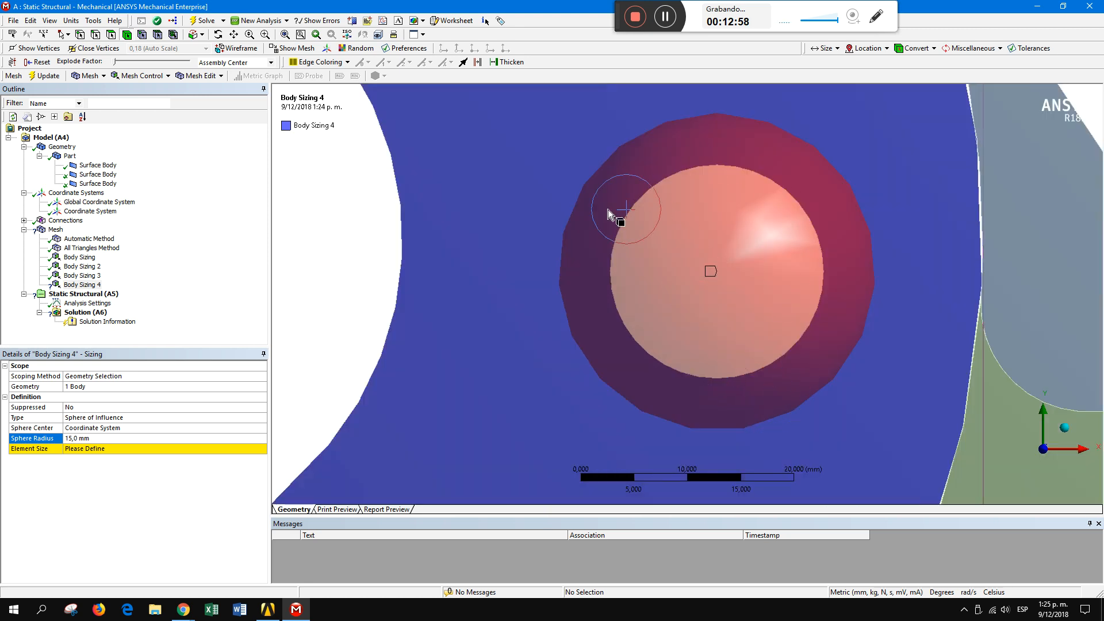
{"action": "middle_click_drag", "start_coordinate": [616, 245], "coordinate": [613, 423]}
{"action": "scroll", "coordinate": [614, 423], "scroll_direction": "down", "scroll_amount": 3}
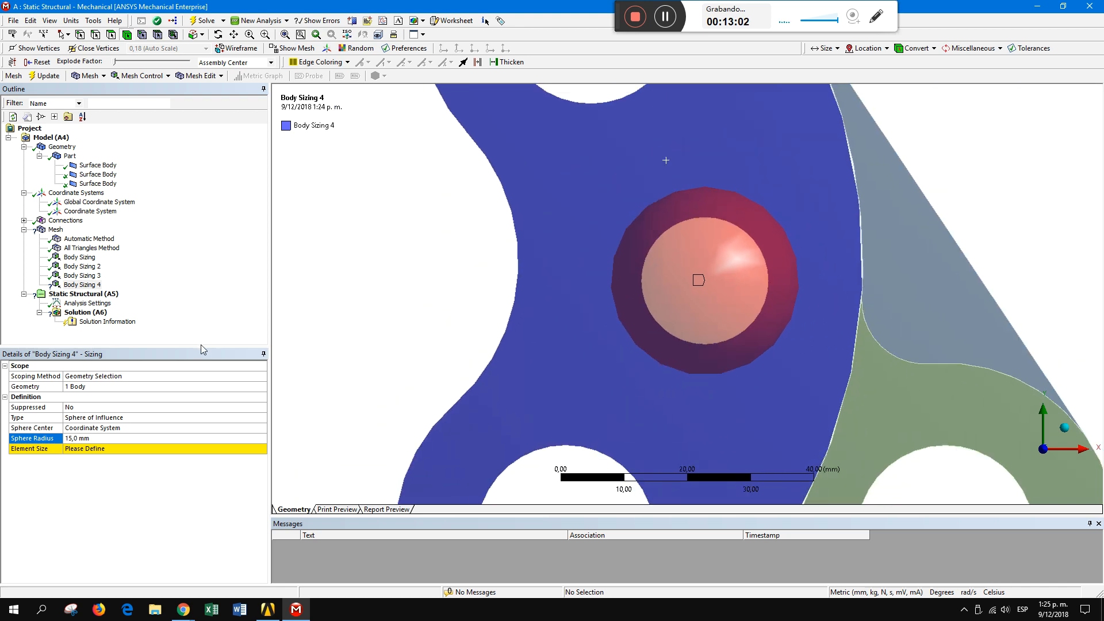
- Set the element size inside the sphere of influence to 1 mm
{"action": "left_click", "coordinate": [94, 454]}
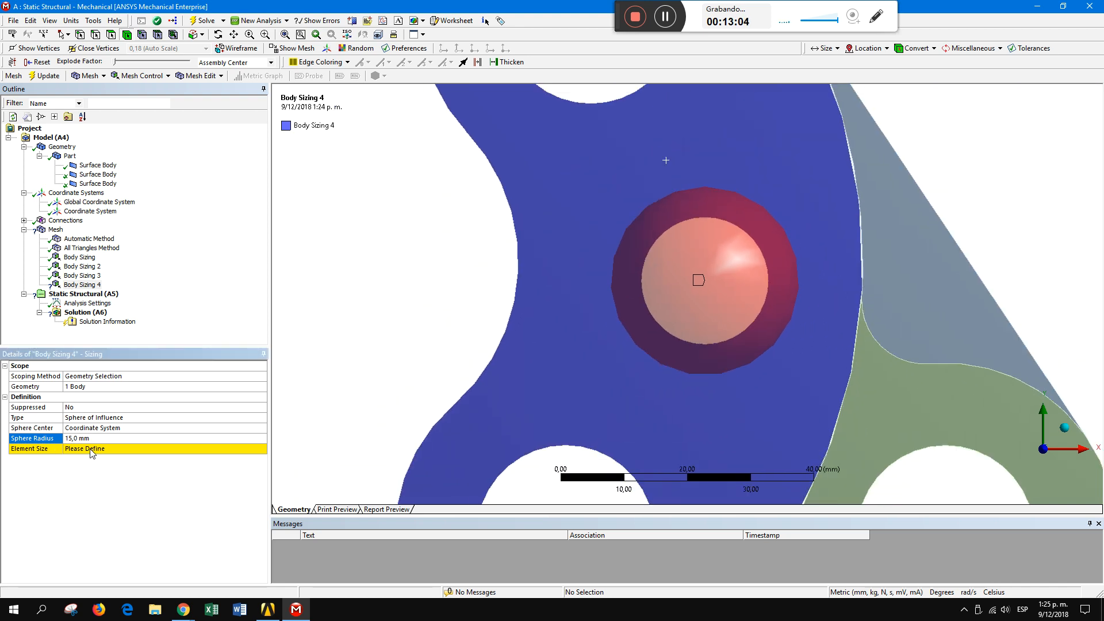
{"action": "left_click", "coordinate": [91, 450]}
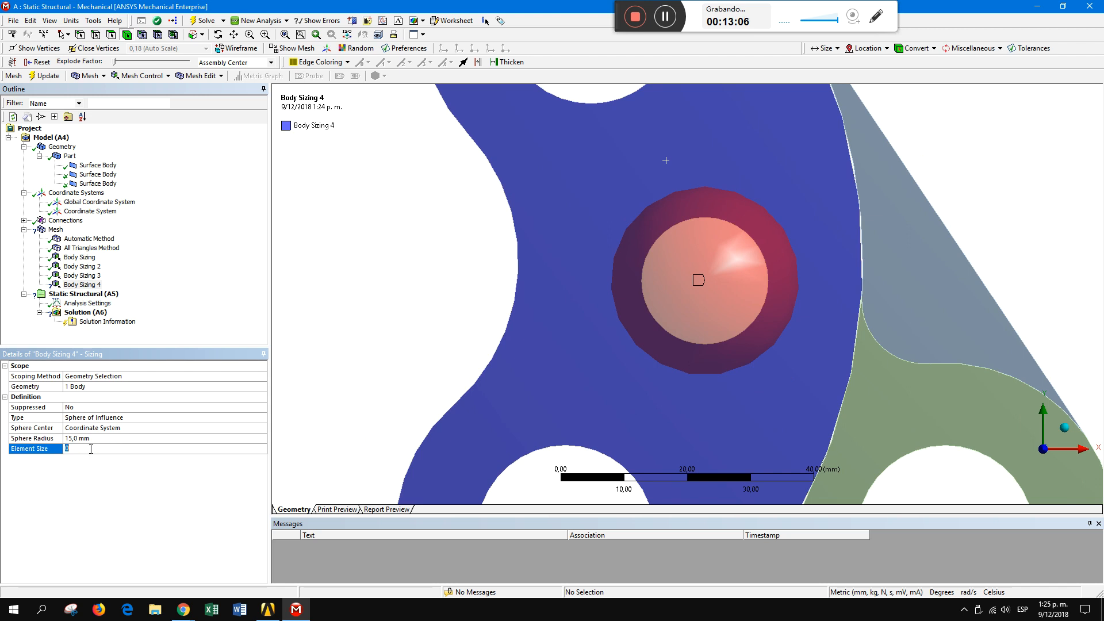
{"action": "type", "text": "1"}
{"action": "key", "text": "Return"}
- Update the mesh with the sphere of influence refinement and display the meshed bracket
{"action": "scroll", "coordinate": [572, 353], "scroll_direction": "down", "scroll_amount": 2}
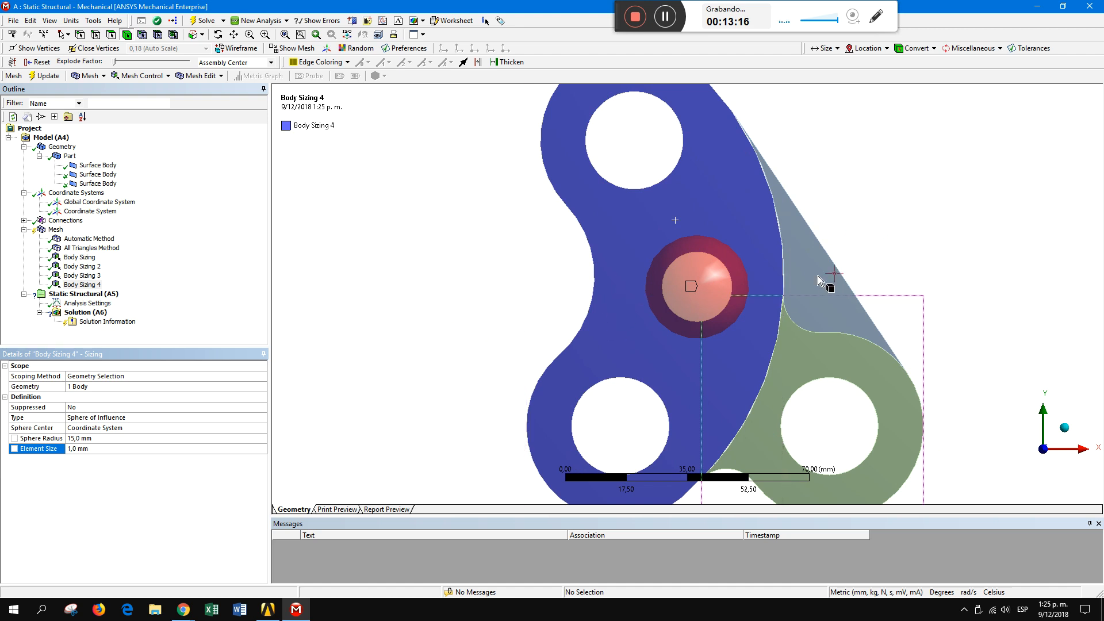
{"action": "middle_click_drag", "start_coordinate": [781, 208], "coordinate": [865, 172]}
{"action": "left_click", "coordinate": [1051, 457]}
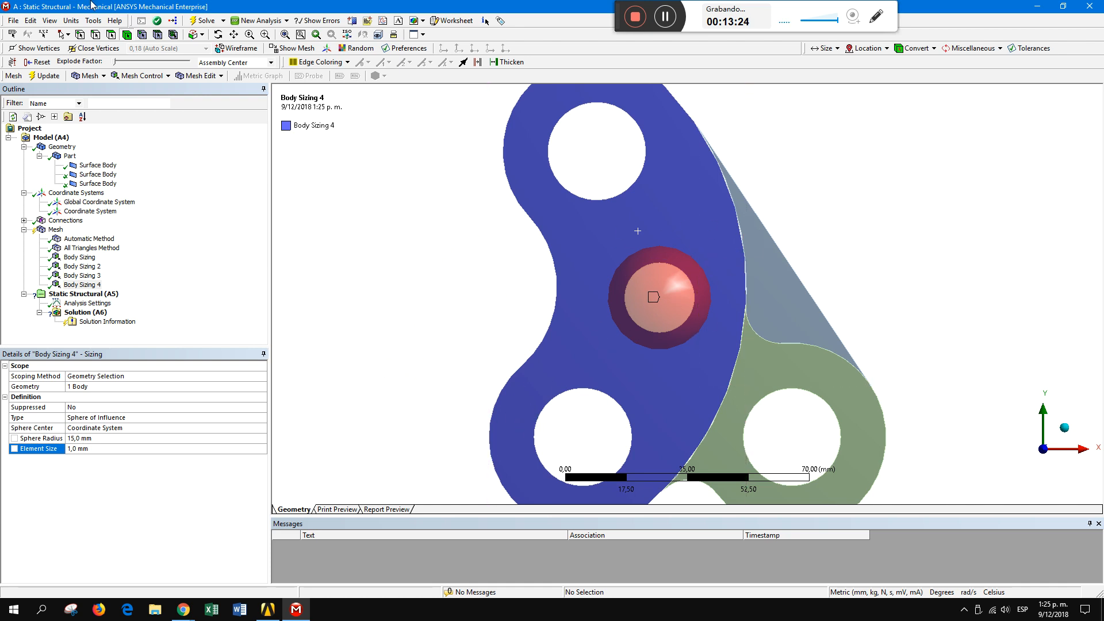
{"action": "left_click", "coordinate": [46, 76]}
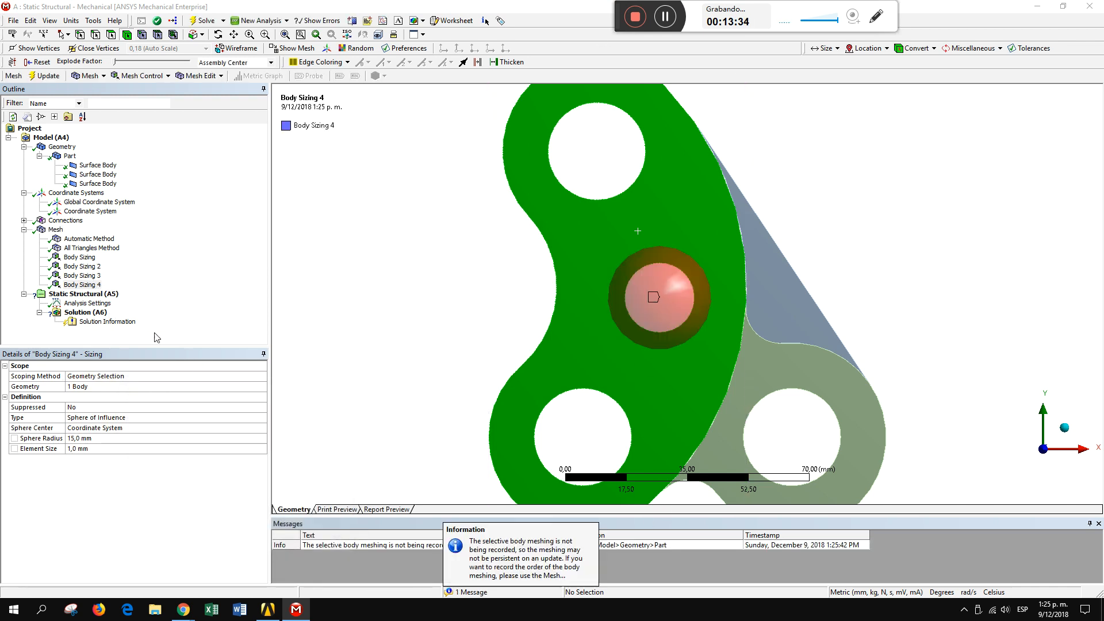
{"action": "left_click", "coordinate": [60, 231]}
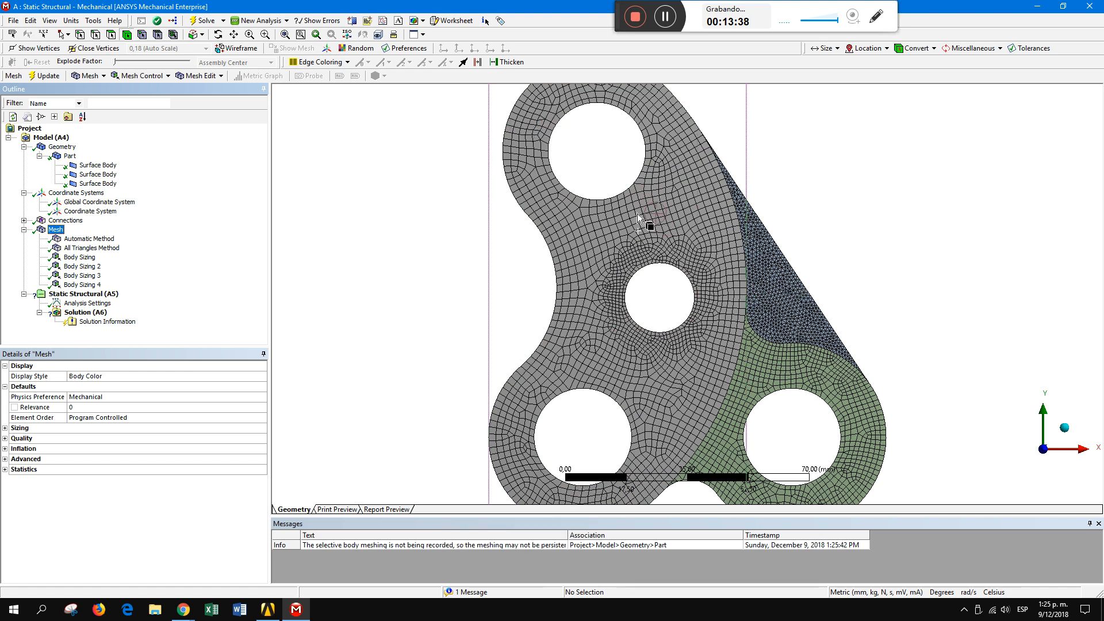
- Measure the distance between two adjacent mesh nodes outside the refined zone of the three-hole body
{"action": "right_click_drag", "start_coordinate": [561, 206], "coordinate": [759, 371]}
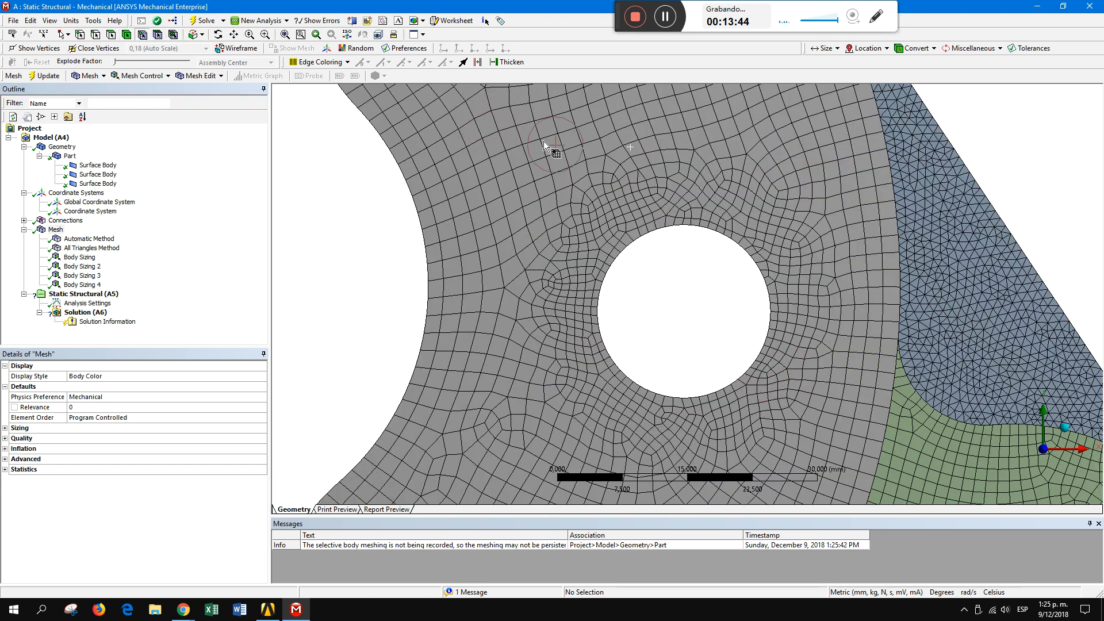
{"action": "right_click_drag", "start_coordinate": [522, 106], "coordinate": [664, 202]}
{"action": "left_click", "coordinate": [609, 178]}
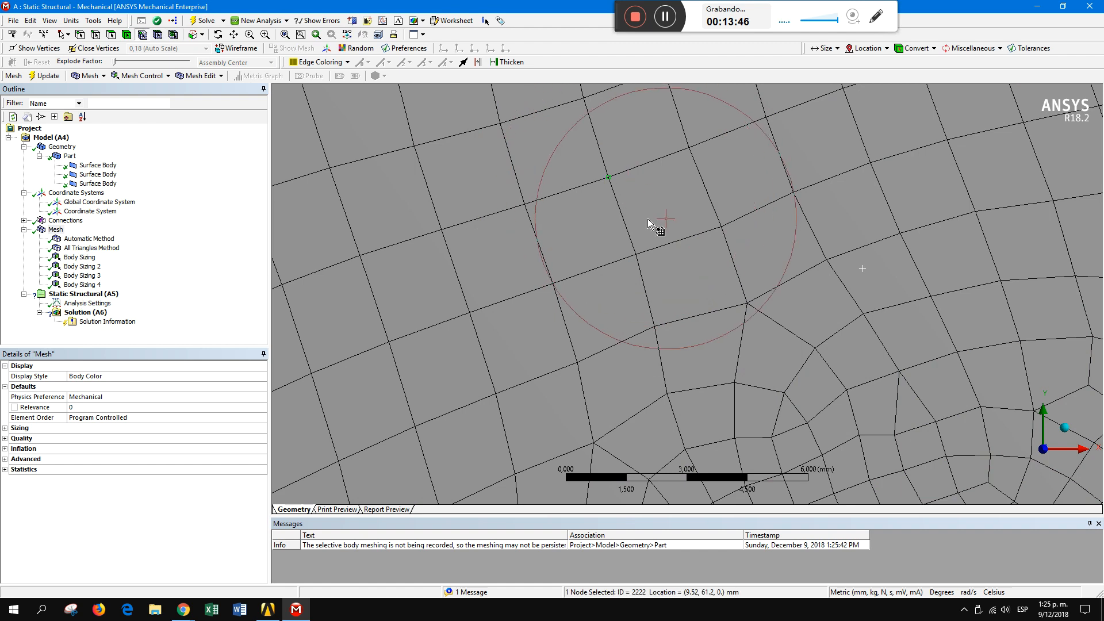
{"action": "left_click", "coordinate": [636, 256], "text": "ctrl"}
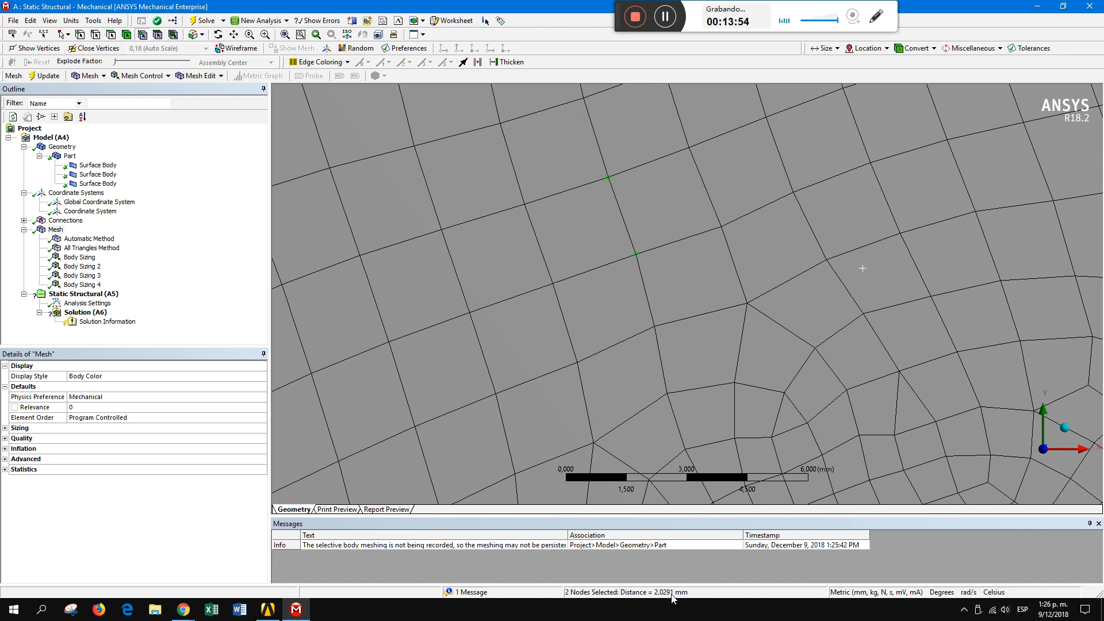
- Measure the distance between two adjacent mesh nodes inside the refined zone beside the small central hole
{"action": "scroll", "coordinate": [688, 388], "scroll_direction": "down", "scroll_amount": 3}
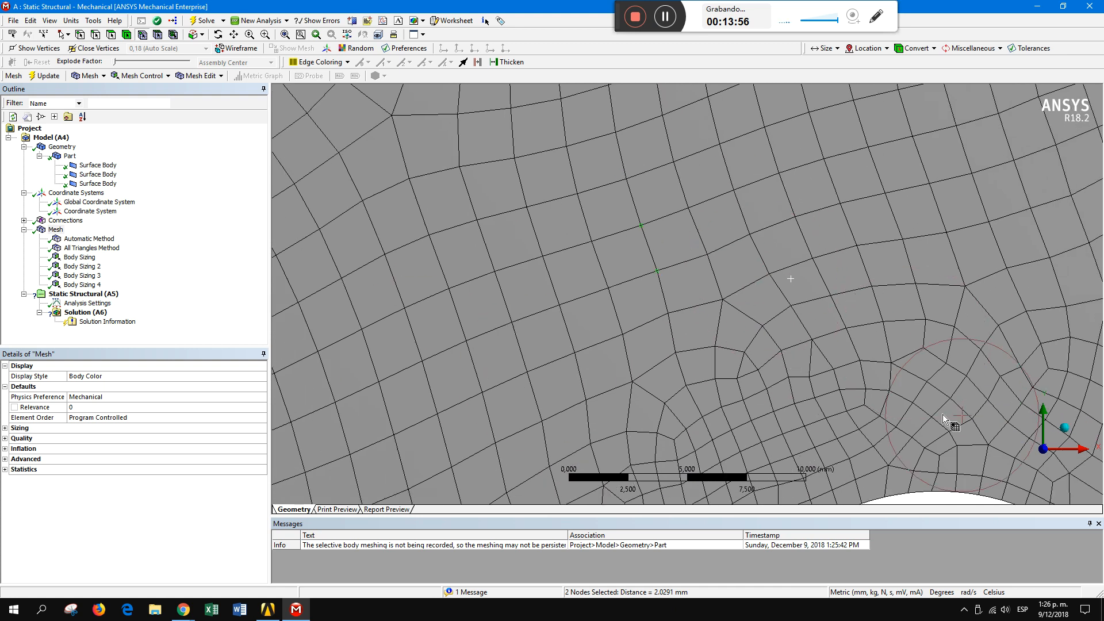
{"action": "scroll", "coordinate": [943, 352], "scroll_direction": "down", "scroll_amount": 3}
{"action": "left_click", "coordinate": [900, 483]}
{"action": "scroll", "coordinate": [797, 423], "scroll_direction": "down", "scroll_amount": 1}
{"action": "scroll", "coordinate": [821, 441], "scroll_direction": "up", "scroll_amount": 5}
{"action": "scroll", "coordinate": [821, 442], "scroll_direction": "up", "scroll_amount": 2}
{"action": "middle_click_drag", "start_coordinate": [862, 435], "coordinate": [562, 116], "text": "ctrl"}
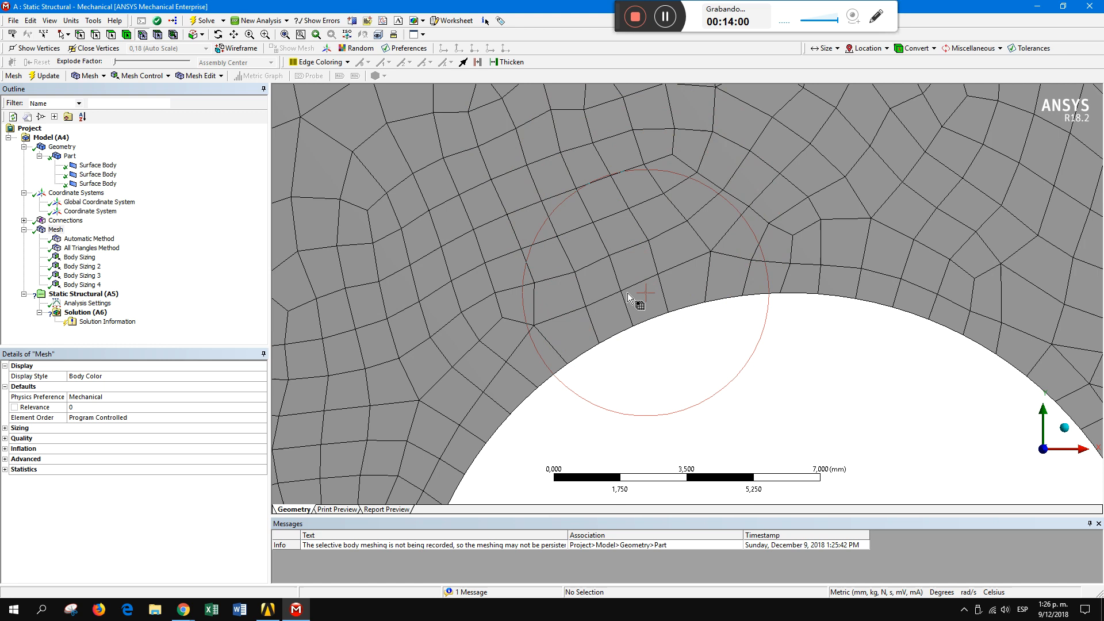
{"action": "left_click", "coordinate": [577, 188]}
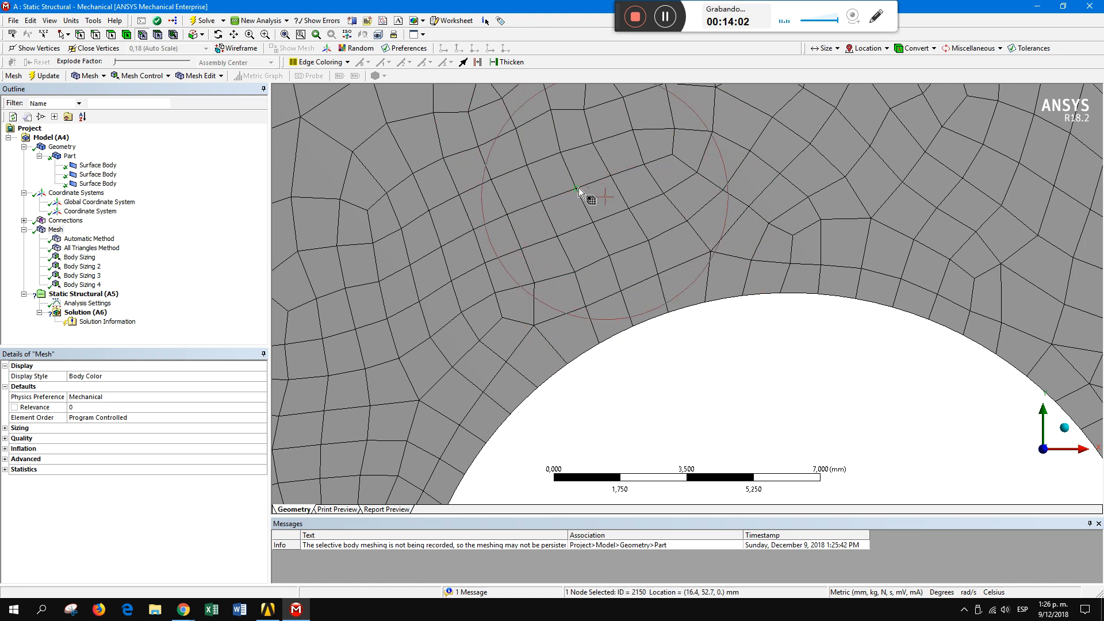
{"action": "left_click", "coordinate": [593, 223], "text": "ctrl"}
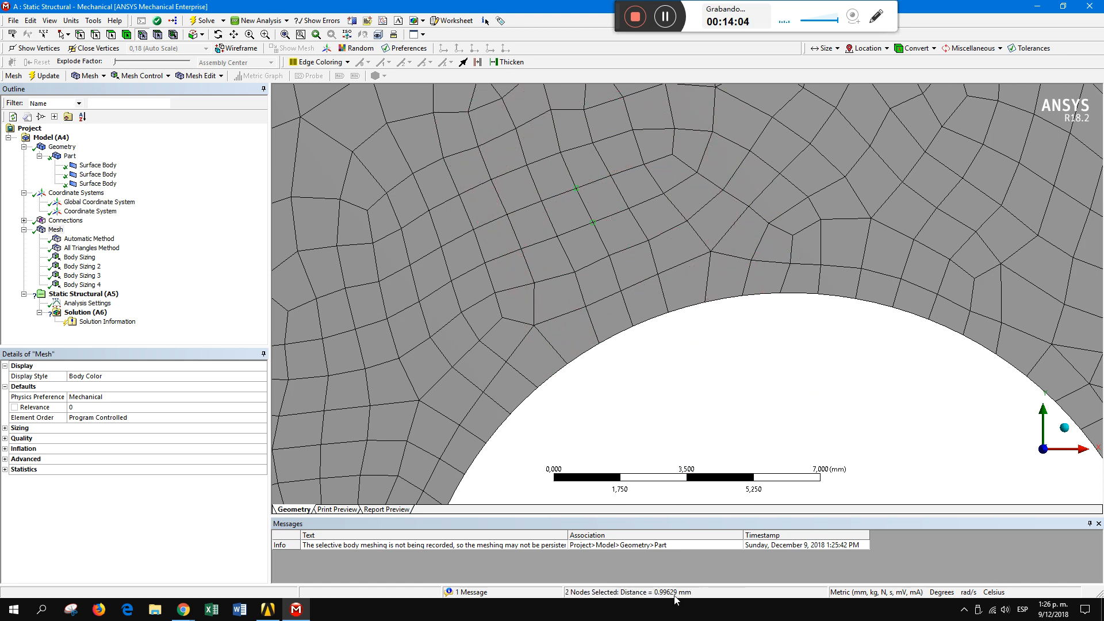
{"action": "scroll", "coordinate": [673, 402], "scroll_direction": "down", "scroll_amount": 6}
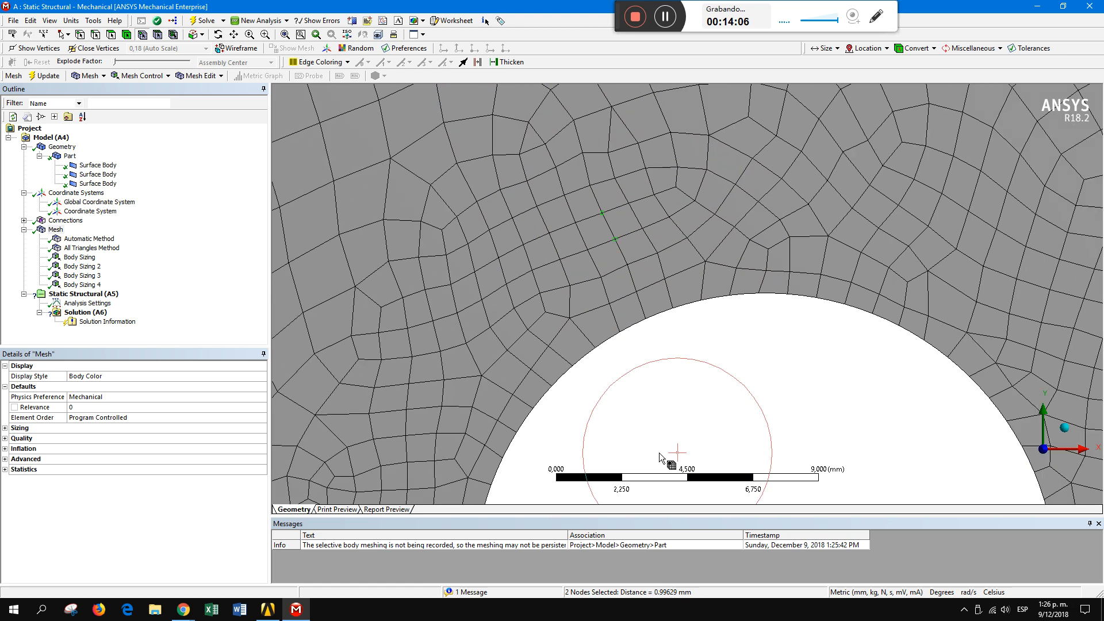
- Measure the distance between two adjacent mesh nodes in the triangle-meshed body
{"action": "left_click", "coordinate": [715, 382]}
{"action": "scroll", "coordinate": [737, 344], "scroll_direction": "down", "scroll_amount": 3}
{"action": "middle_click_drag", "start_coordinate": [798, 280], "coordinate": [641, 201], "text": "ctrl"}
{"action": "scroll", "coordinate": [757, 348], "scroll_direction": "up", "scroll_amount": 4}
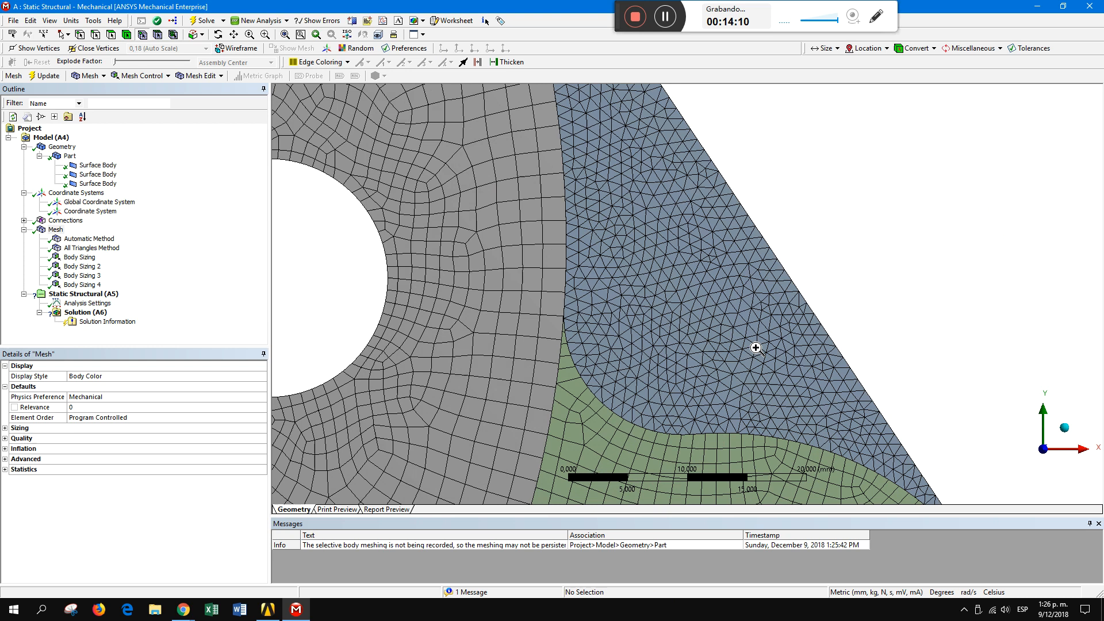
{"action": "scroll", "coordinate": [700, 350], "scroll_direction": "up", "scroll_amount": 4}
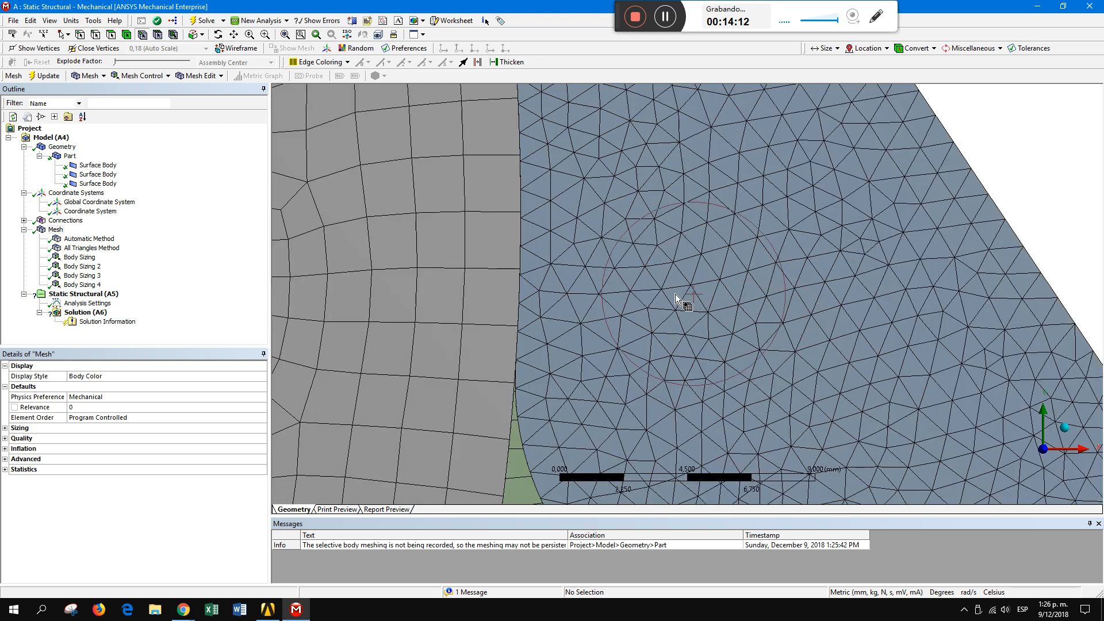
{"action": "left_click", "coordinate": [693, 290]}
{"action": "left_click", "coordinate": [677, 311], "text": "ctrl"}
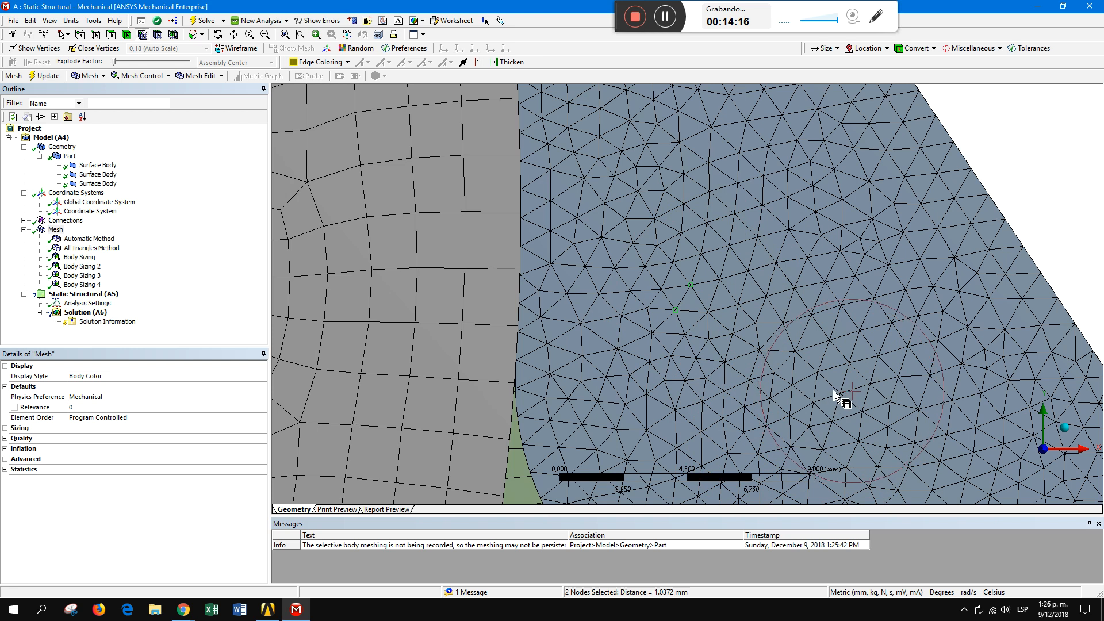
- Measure the spacing of adjacent mesh nodes in the single-hole body, above its hole and at the hole's edge
{"action": "scroll", "coordinate": [748, 426], "scroll_direction": "down", "scroll_amount": 5}
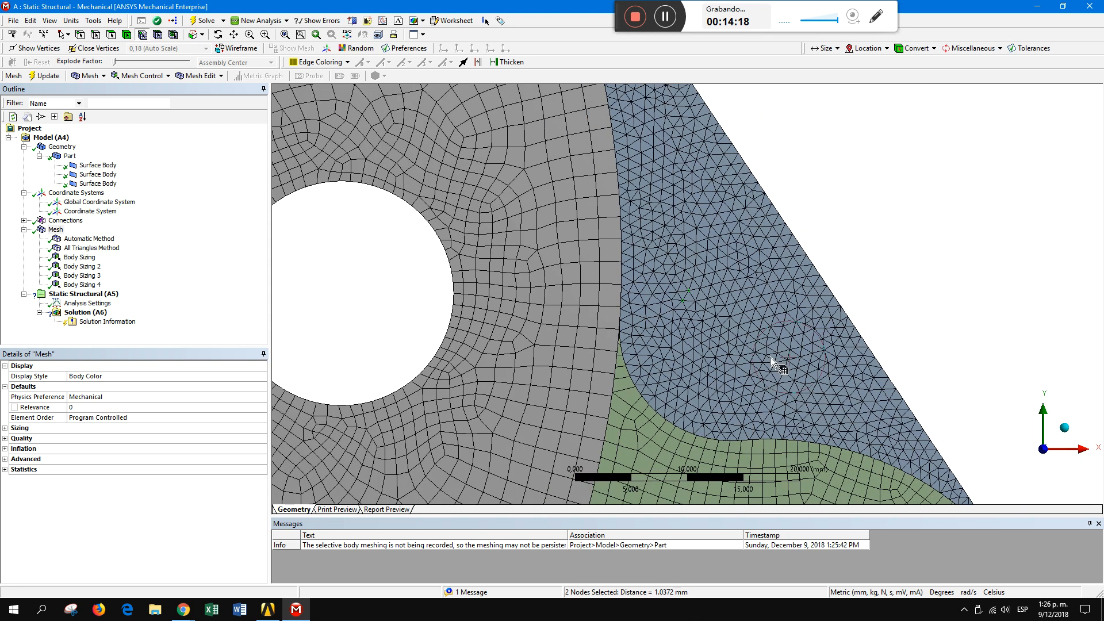
{"action": "left_click", "coordinate": [703, 358]}
{"action": "left_click", "coordinate": [705, 343], "text": "ctrl"}
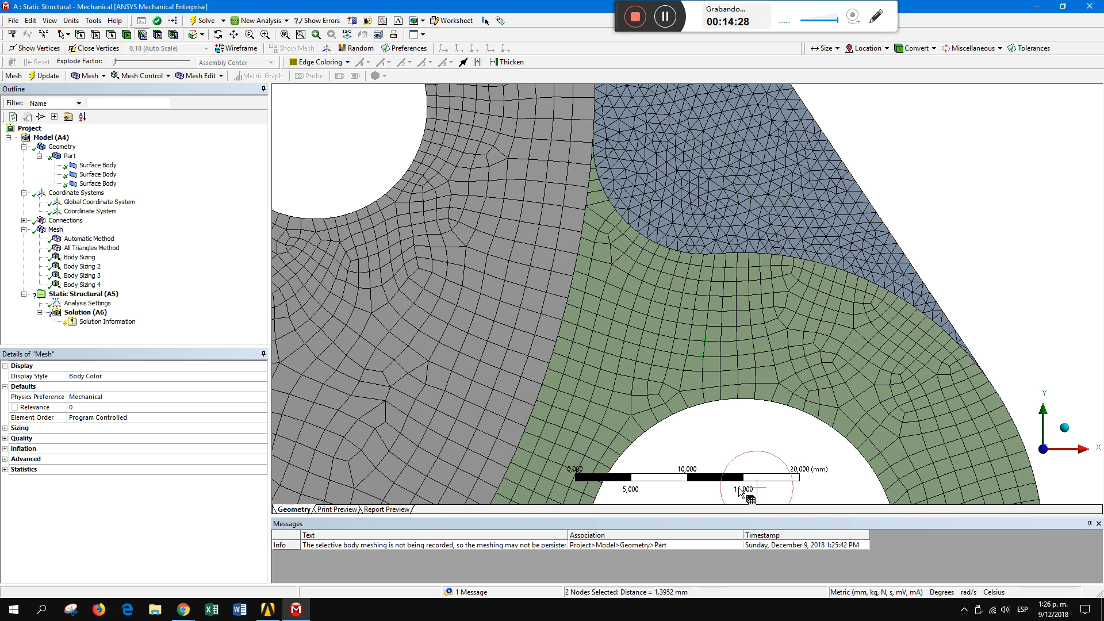
{"action": "scroll", "coordinate": [731, 432], "scroll_direction": "down", "scroll_amount": 2}
{"action": "middle_click_drag", "start_coordinate": [726, 425], "coordinate": [657, 252], "text": "ctrl"}
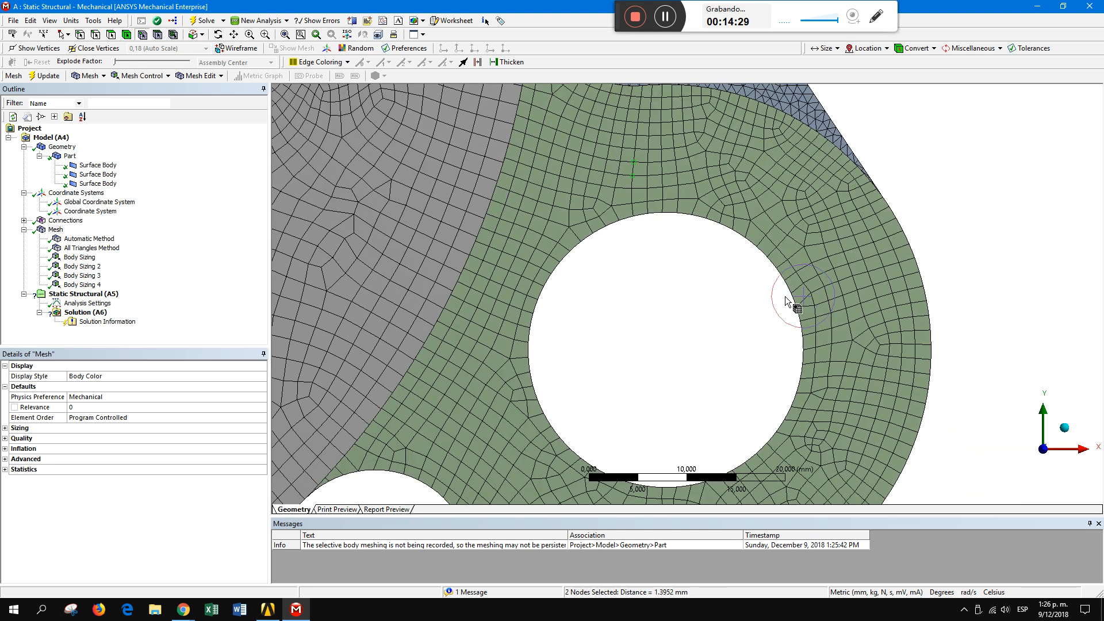
{"action": "left_click", "coordinate": [772, 256]}
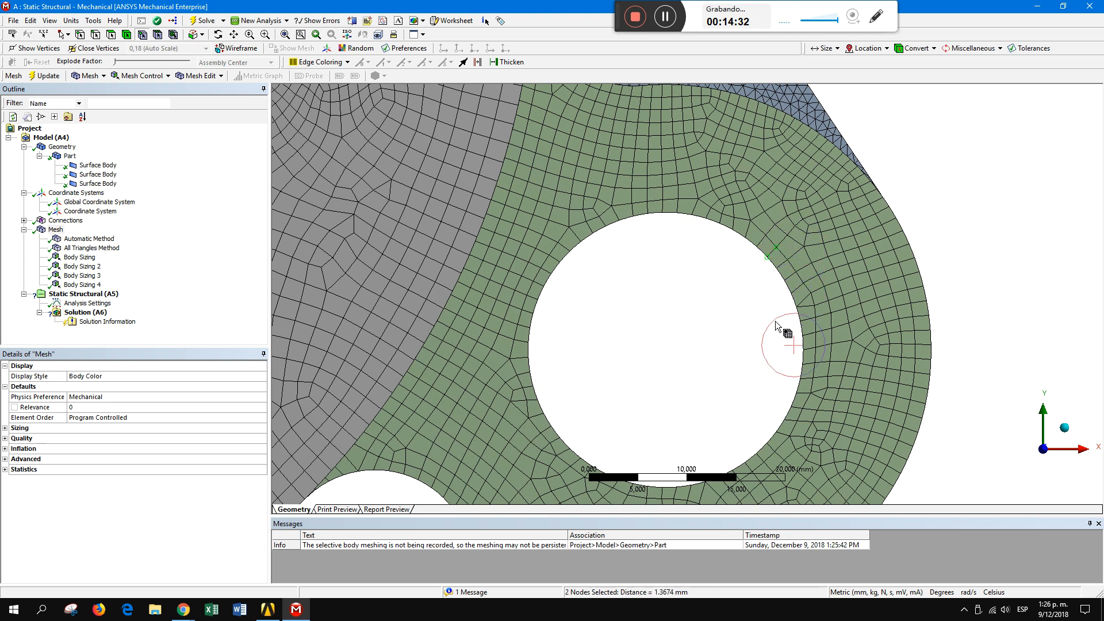
- Measure the spacing of two adjacent nodes between the single-hole body's hole and the shared curved boundary, and display the whole bracket
{"action": "left_click", "coordinate": [692, 368]}
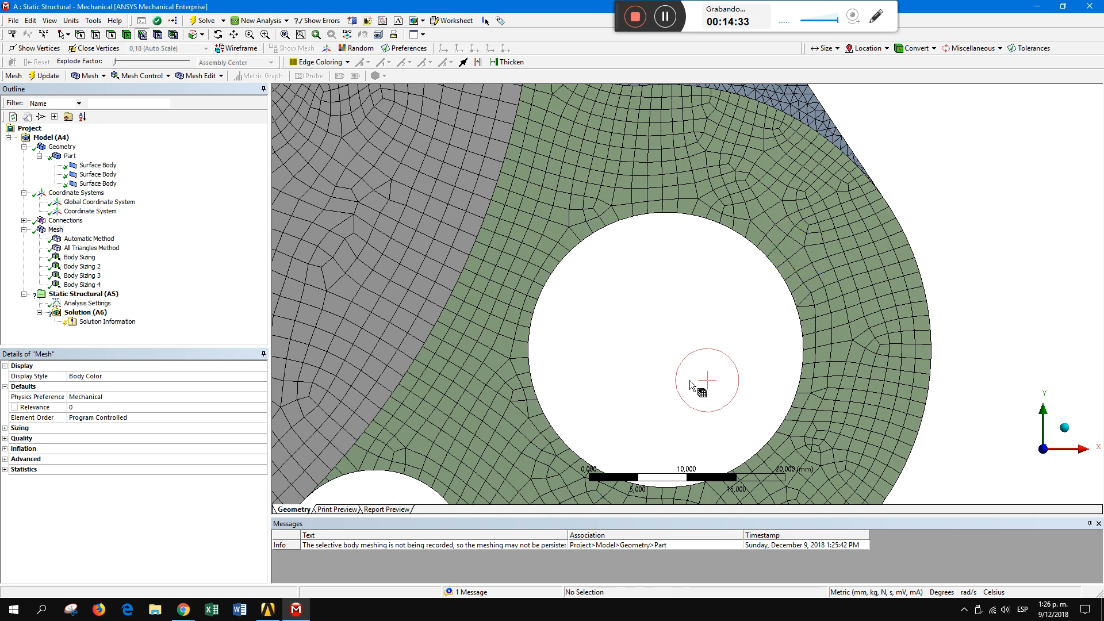
{"action": "left_click", "coordinate": [477, 341]}
{"action": "left_click", "coordinate": [493, 349], "text": "ctrl"}
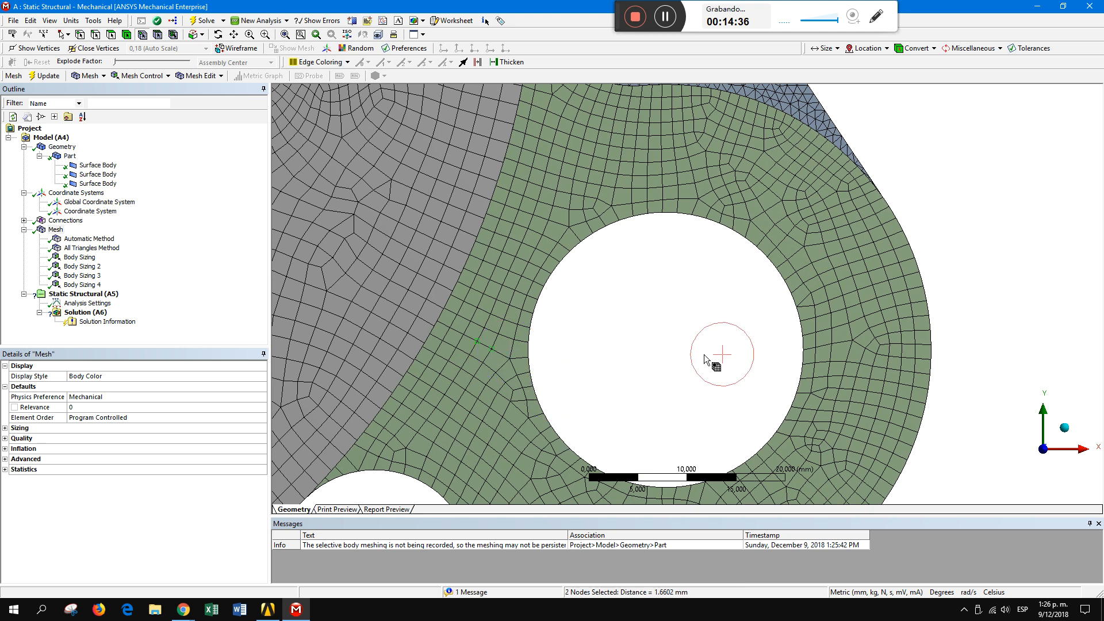
{"action": "left_click", "coordinate": [640, 370]}
{"action": "scroll", "coordinate": [667, 413], "scroll_direction": "down", "scroll_amount": 3}
{"action": "scroll", "coordinate": [668, 411], "scroll_direction": "down", "scroll_amount": 1}
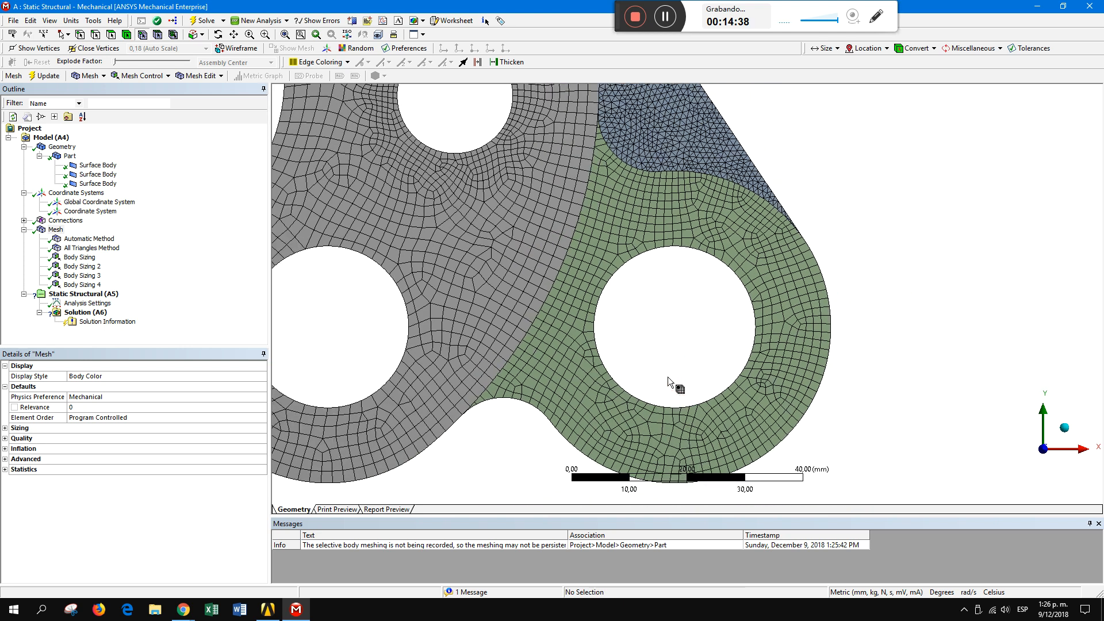
{"action": "scroll", "coordinate": [604, 348], "scroll_direction": "down", "scroll_amount": 3}
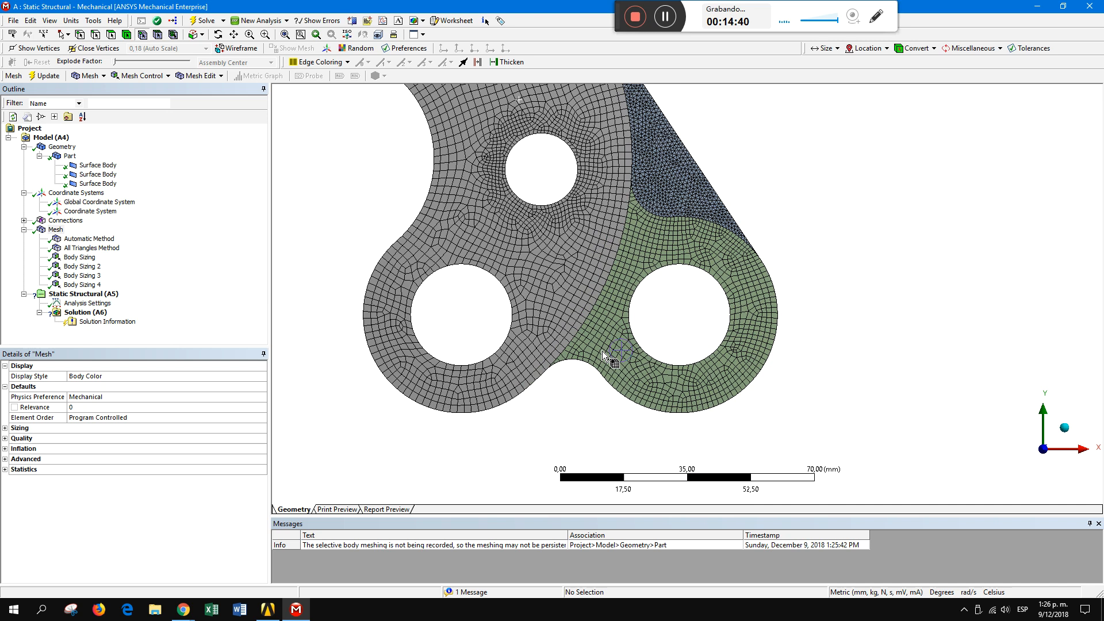
{"action": "middle_click_drag", "start_coordinate": [626, 222], "coordinate": [655, 327], "text": "ctrl"}
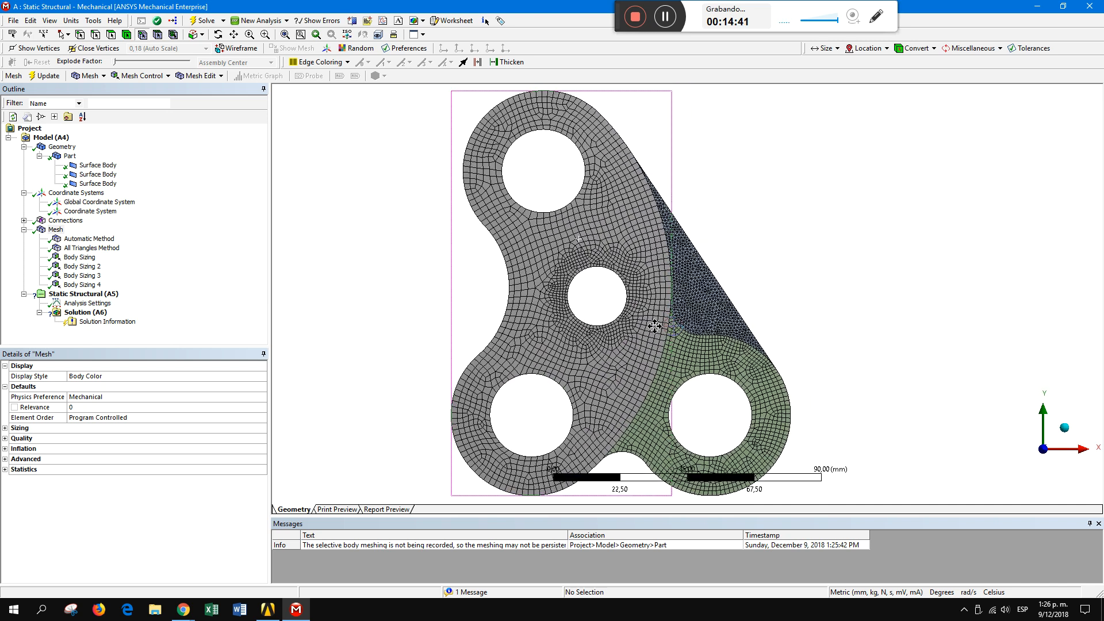
- Add a cylindrical support on the upper hole's edge of the three-hole body, with Tangential set to Free
{"action": "left_click", "coordinate": [72, 294]}
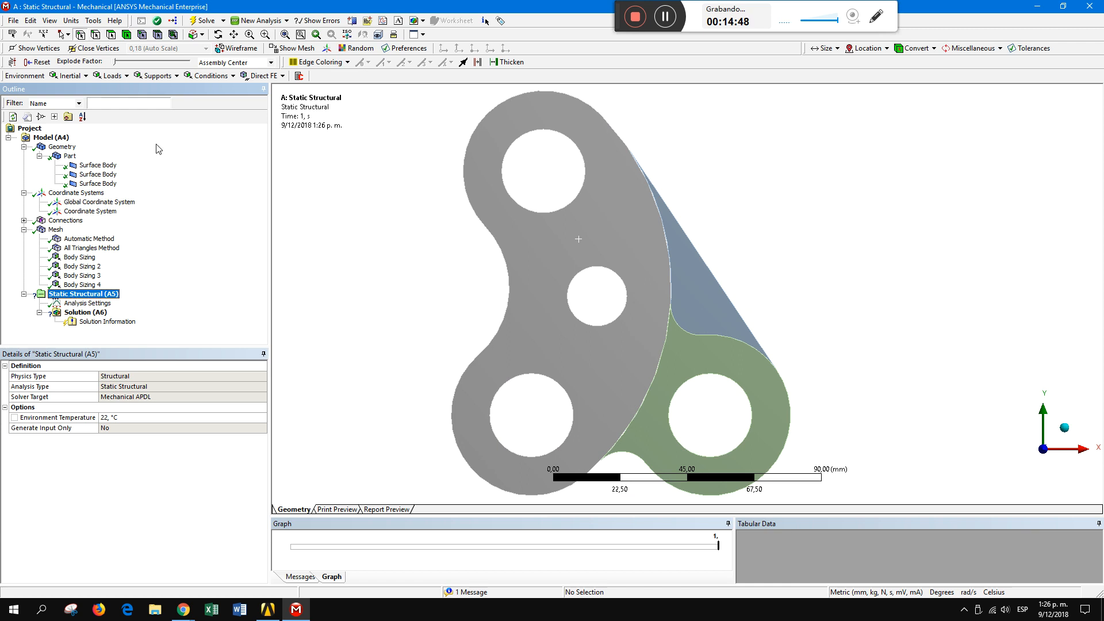
{"action": "left_click", "coordinate": [157, 76]}
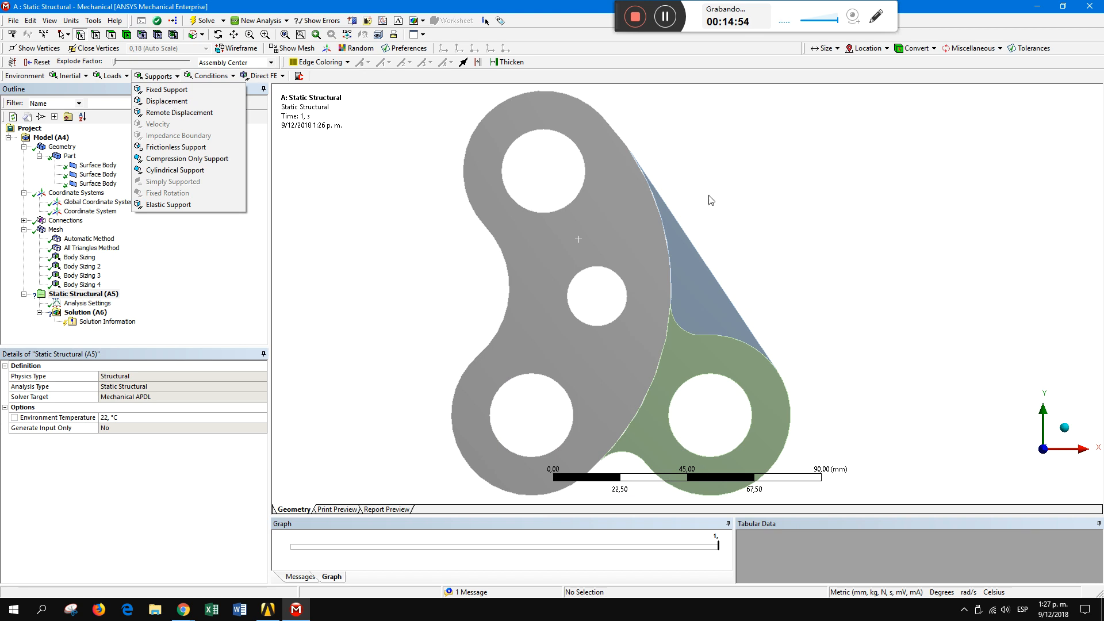
{"action": "left_click", "coordinate": [814, 152]}
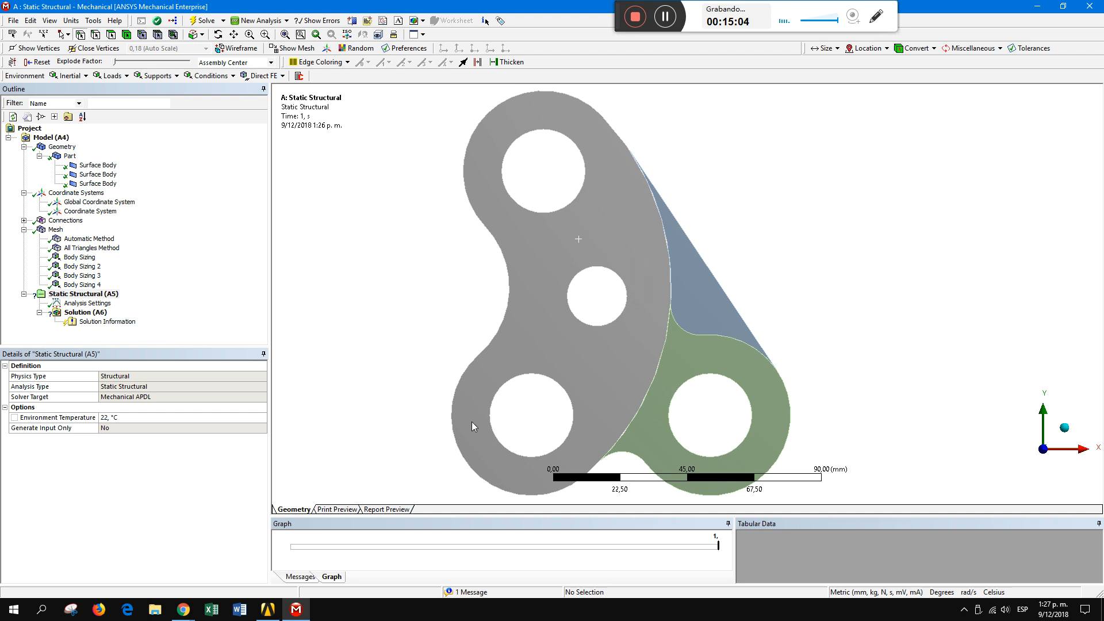
{"action": "left_click", "coordinate": [162, 80]}
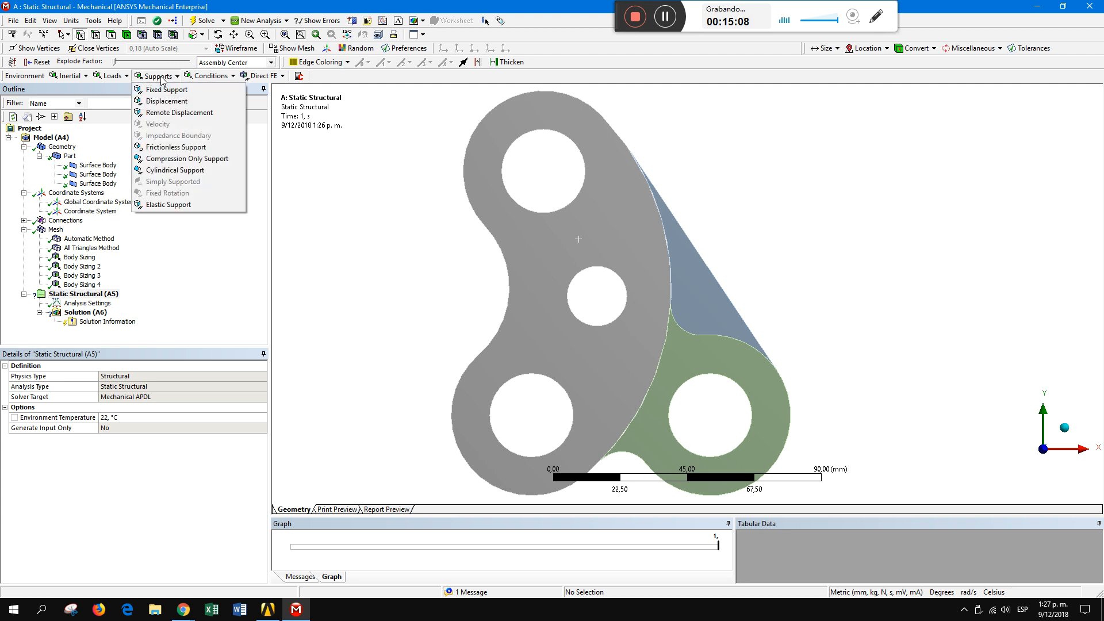
{"action": "left_click", "coordinate": [189, 171]}
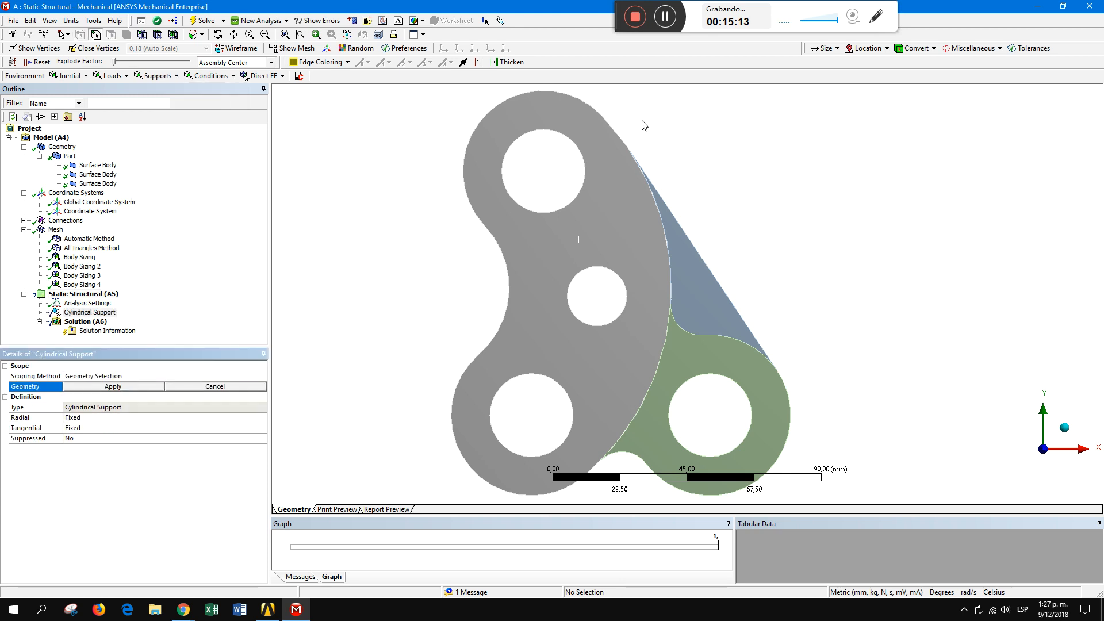
{"action": "left_click", "coordinate": [558, 131]}
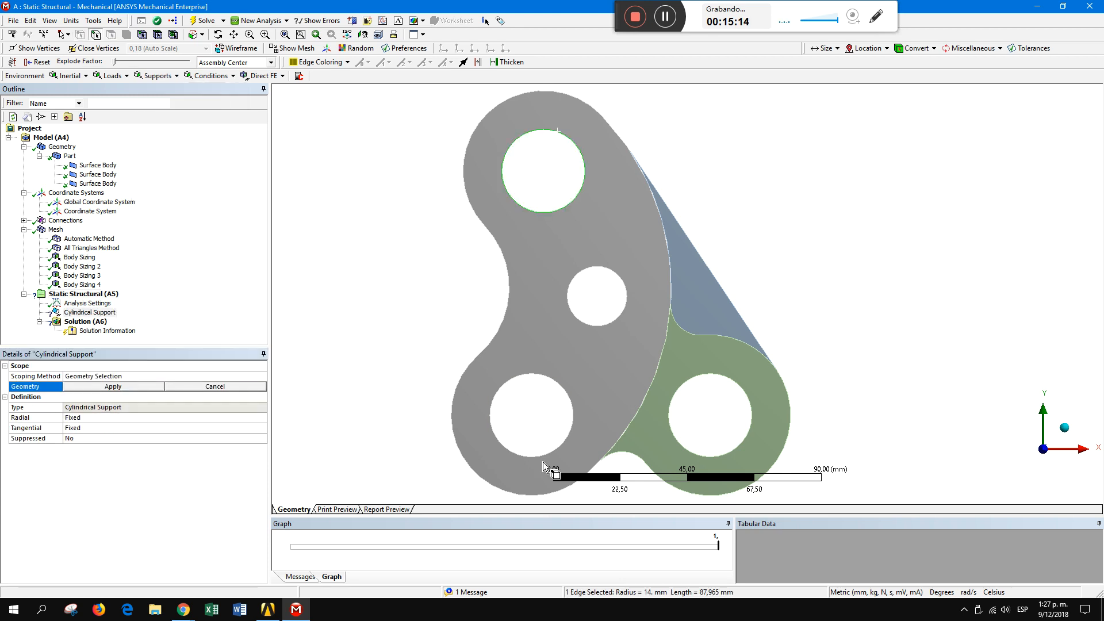
{"action": "left_click", "coordinate": [139, 389]}
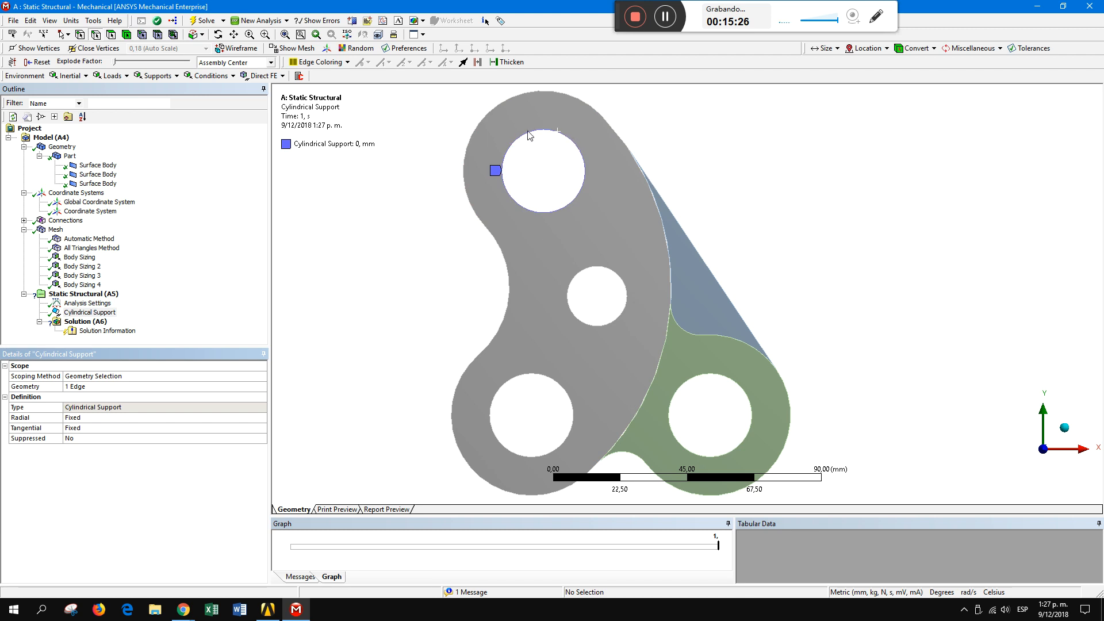
{"action": "left_click", "coordinate": [263, 427]}
{"action": "left_click", "coordinate": [263, 427]}
{"action": "left_click", "coordinate": [134, 448]}
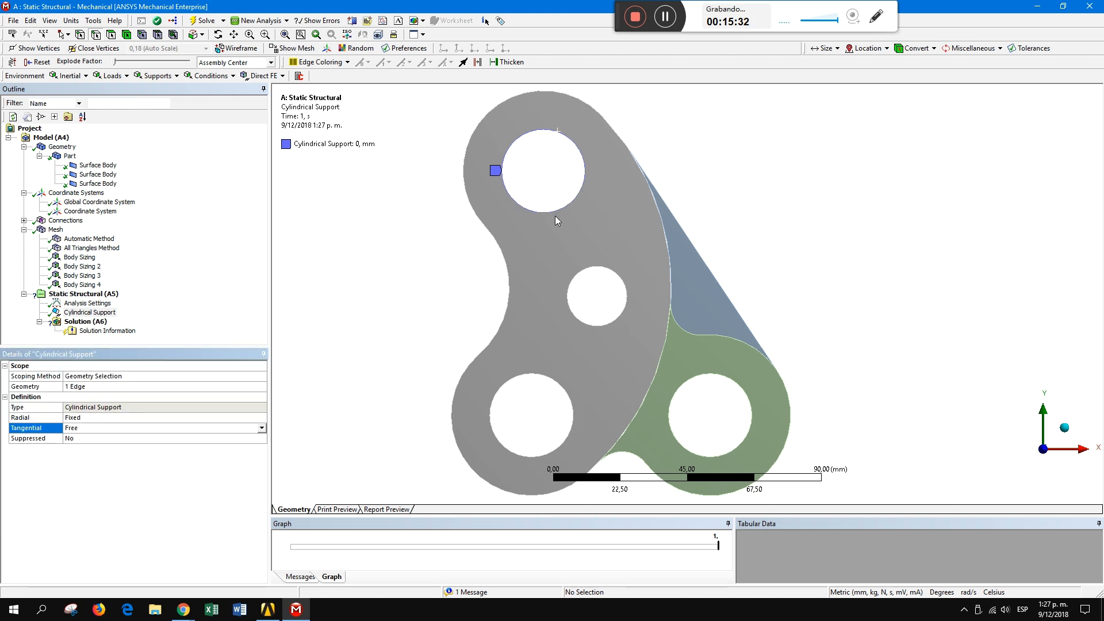
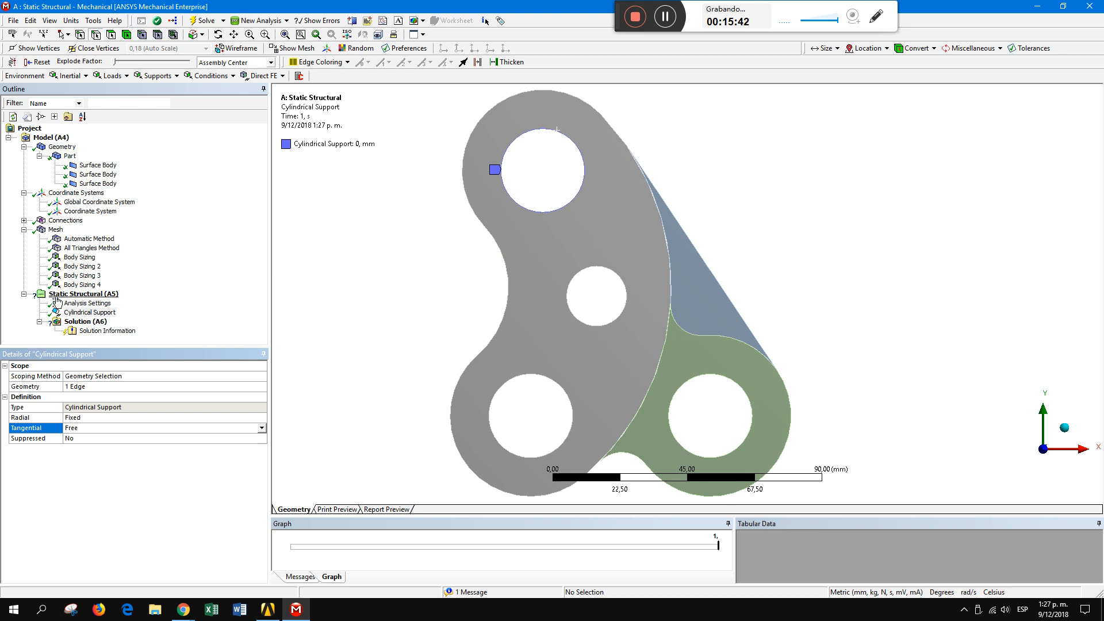
- Add a second cylindrical support on the lower large hole's edge of the three-hole body, with Tangential set to Free
{"action": "left_click", "coordinate": [152, 78]}
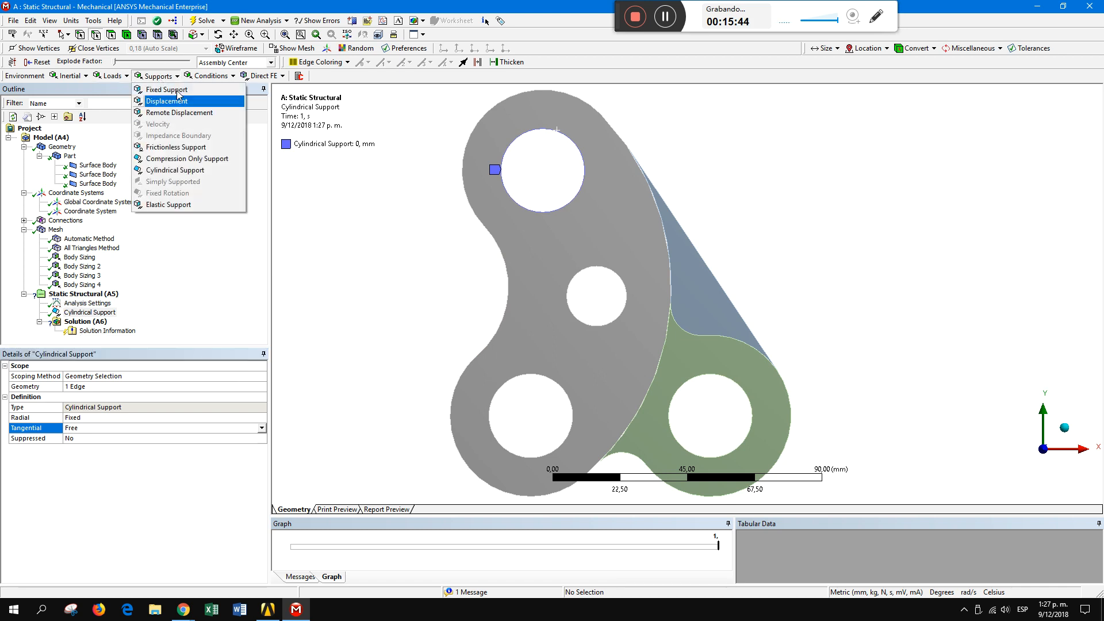
{"action": "left_click", "coordinate": [181, 171]}
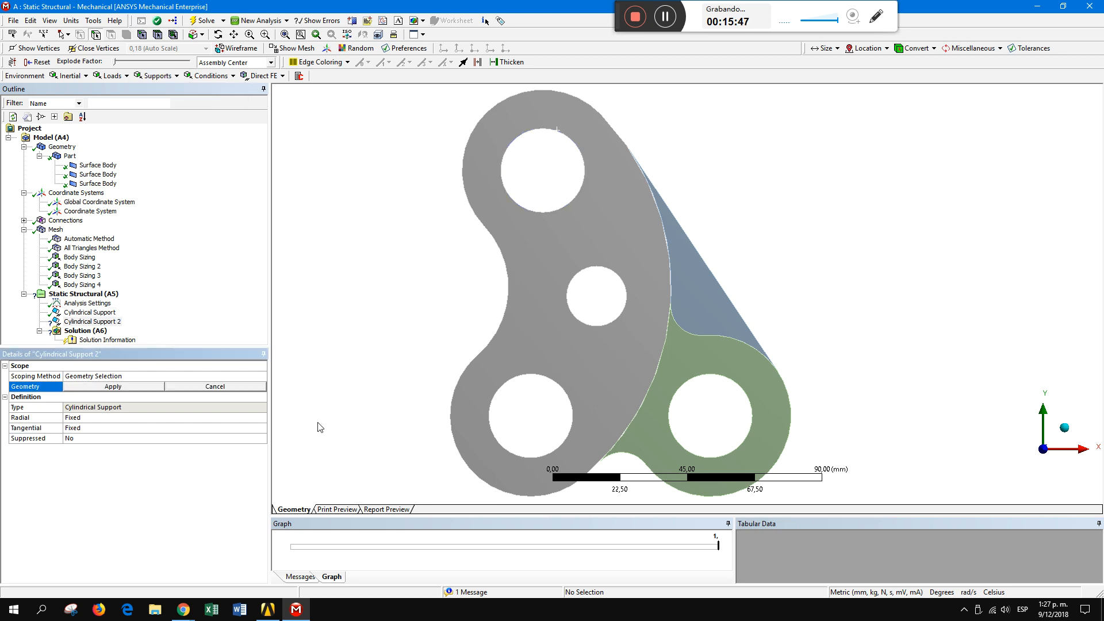
{"action": "left_click", "coordinate": [525, 373]}
{"action": "left_click", "coordinate": [125, 387]}
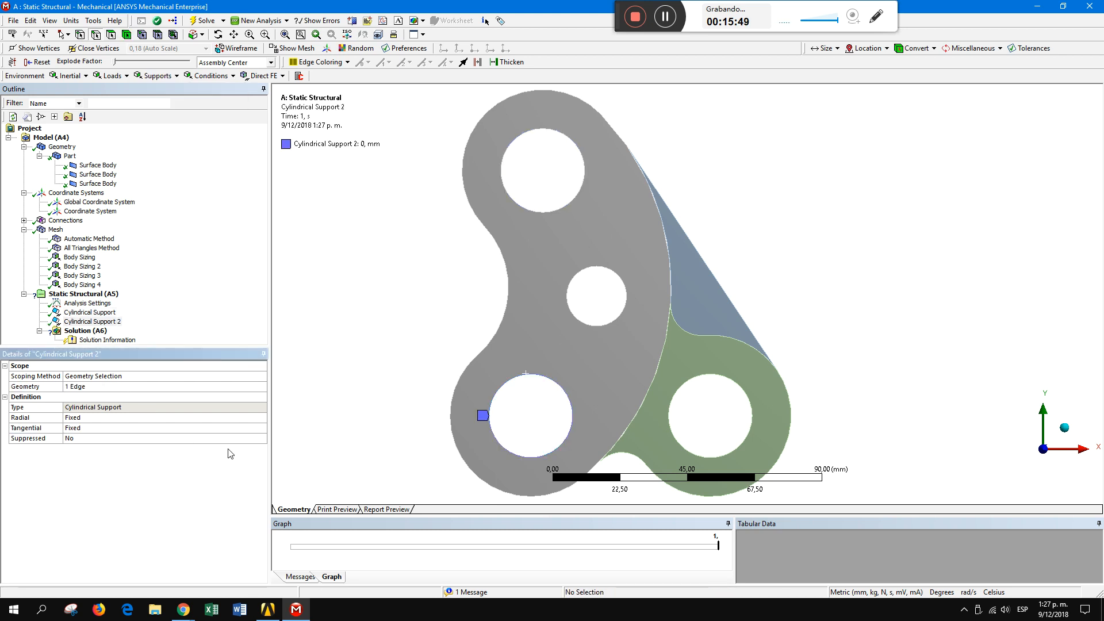
{"action": "left_click", "coordinate": [262, 428]}
{"action": "left_click", "coordinate": [262, 428]}
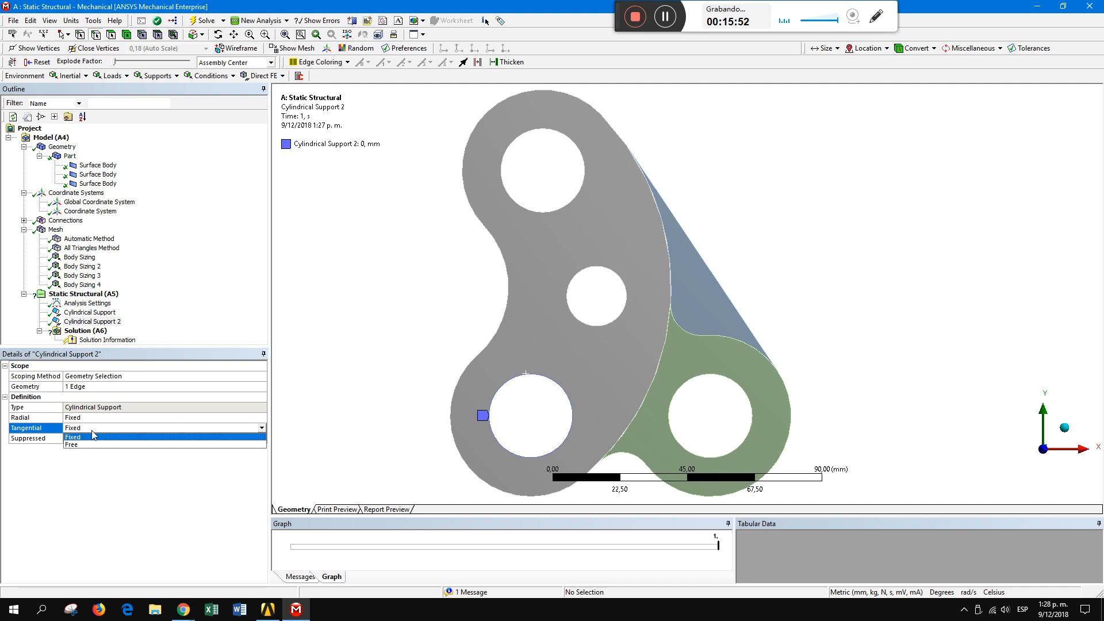
{"action": "left_click", "coordinate": [84, 444]}
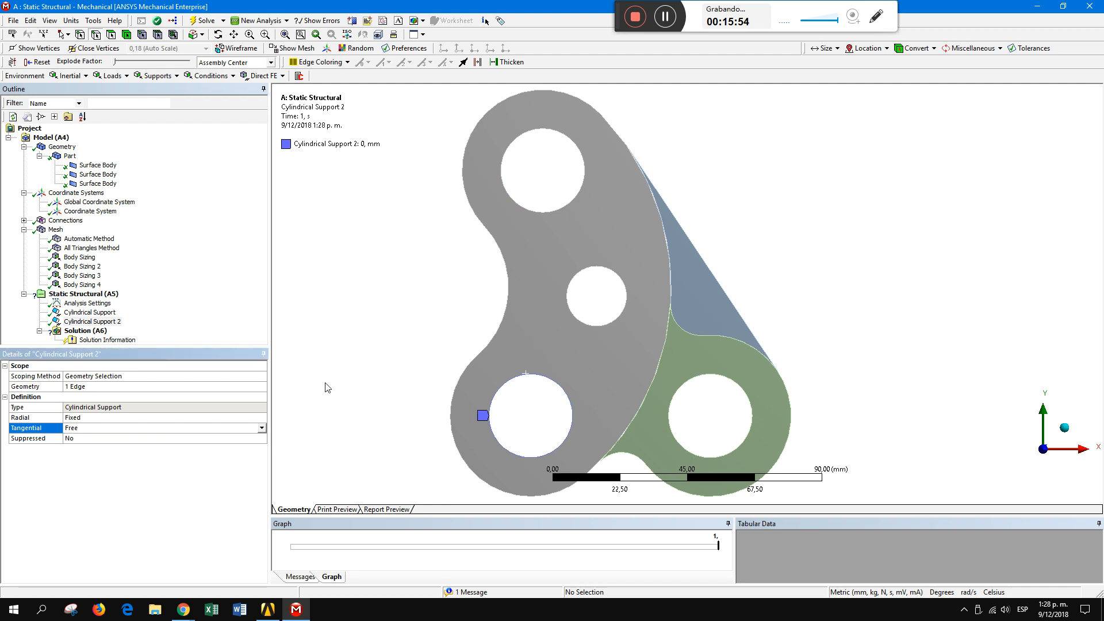
- Apply a force to the hole edge of the single-hole body and define it by Components
{"action": "left_click", "coordinate": [83, 294]}
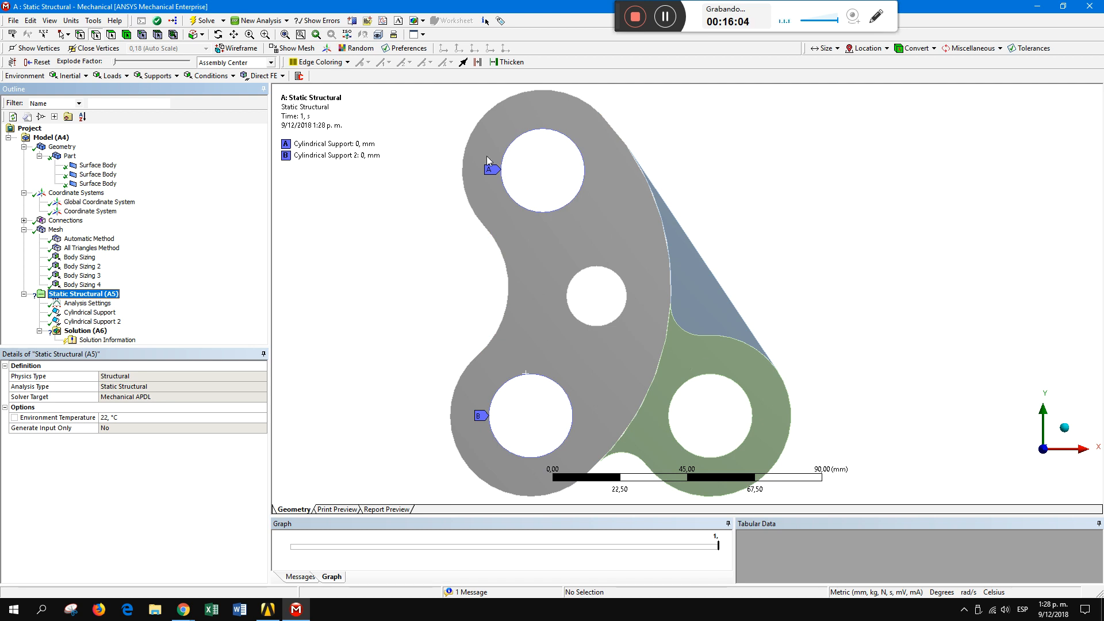
{"action": "left_click", "coordinate": [109, 77]}
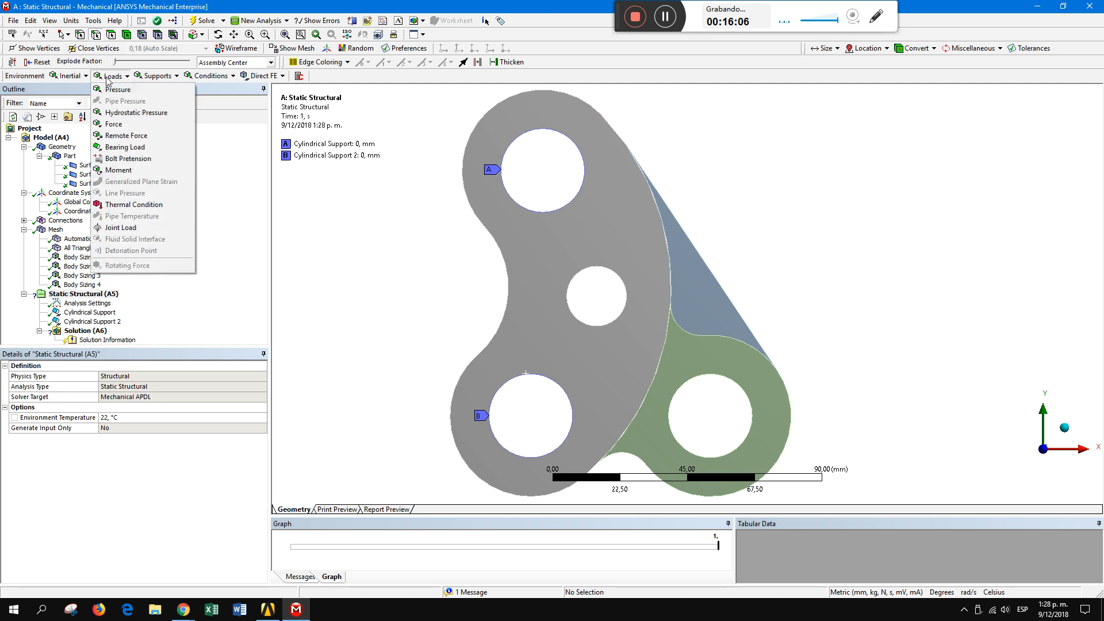
{"action": "left_click", "coordinate": [128, 125]}
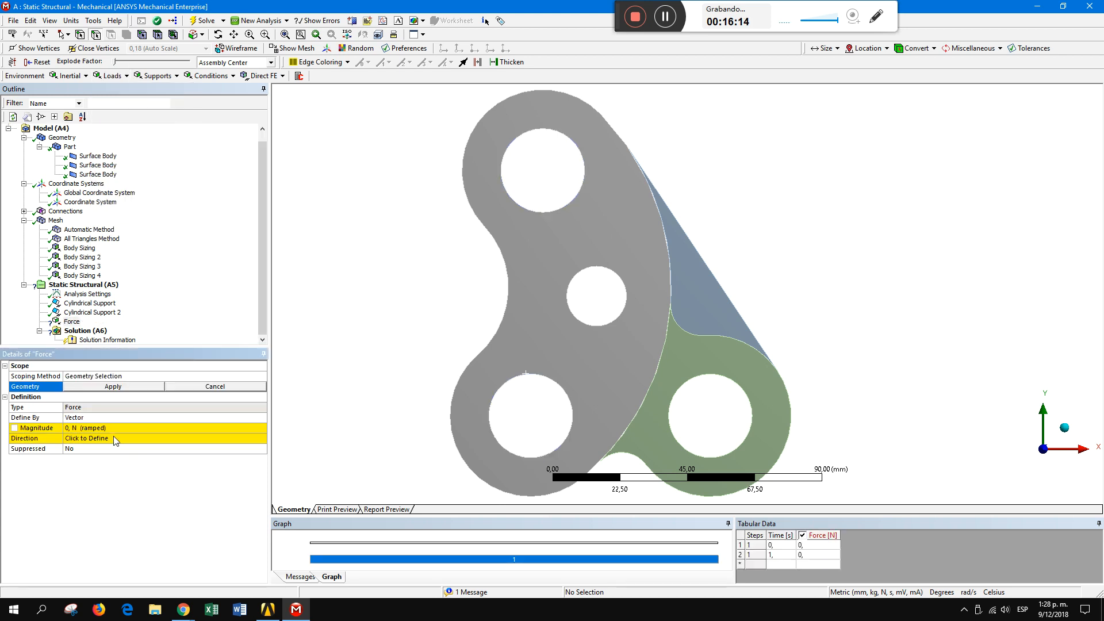
{"action": "left_click", "coordinate": [722, 383]}
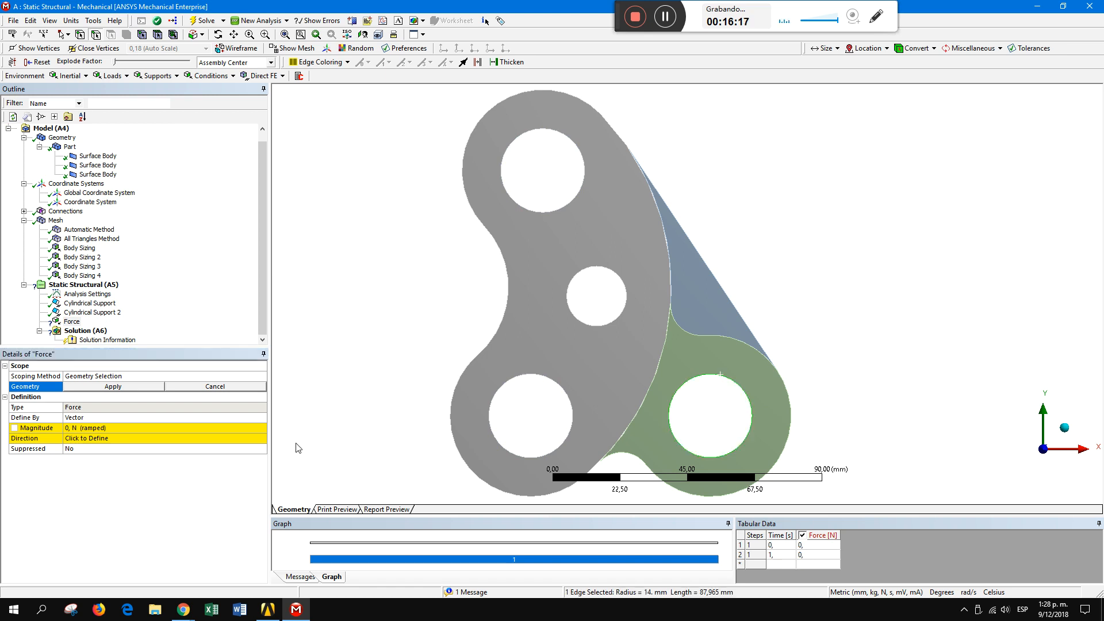
{"action": "left_click", "coordinate": [142, 389]}
{"action": "left_click", "coordinate": [92, 418]}
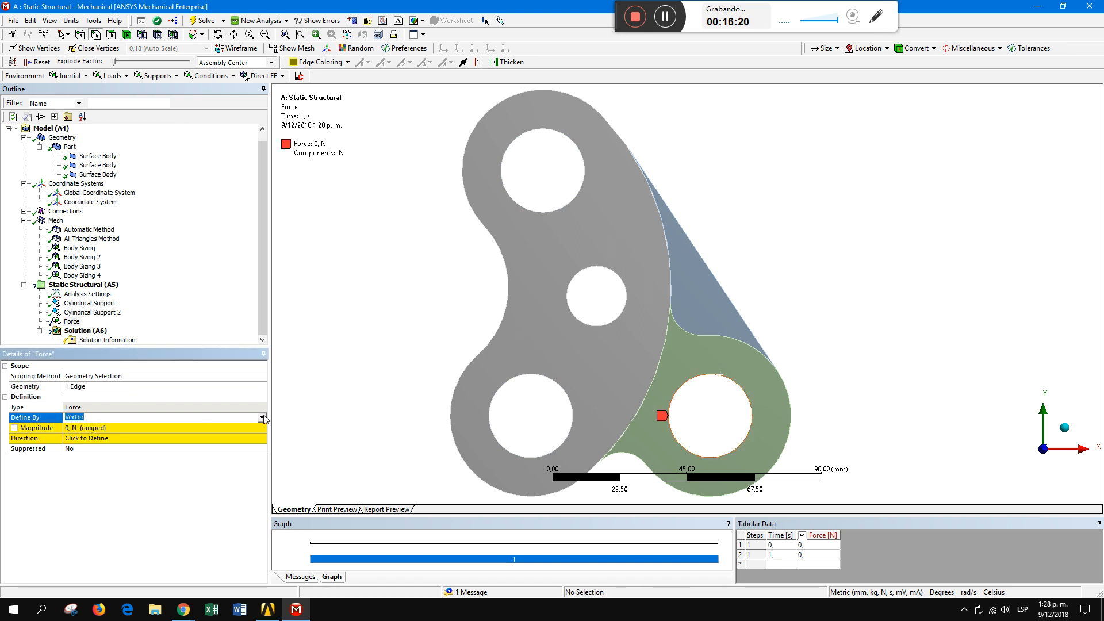
{"action": "left_click", "coordinate": [262, 418]}
{"action": "left_click", "coordinate": [92, 427]}
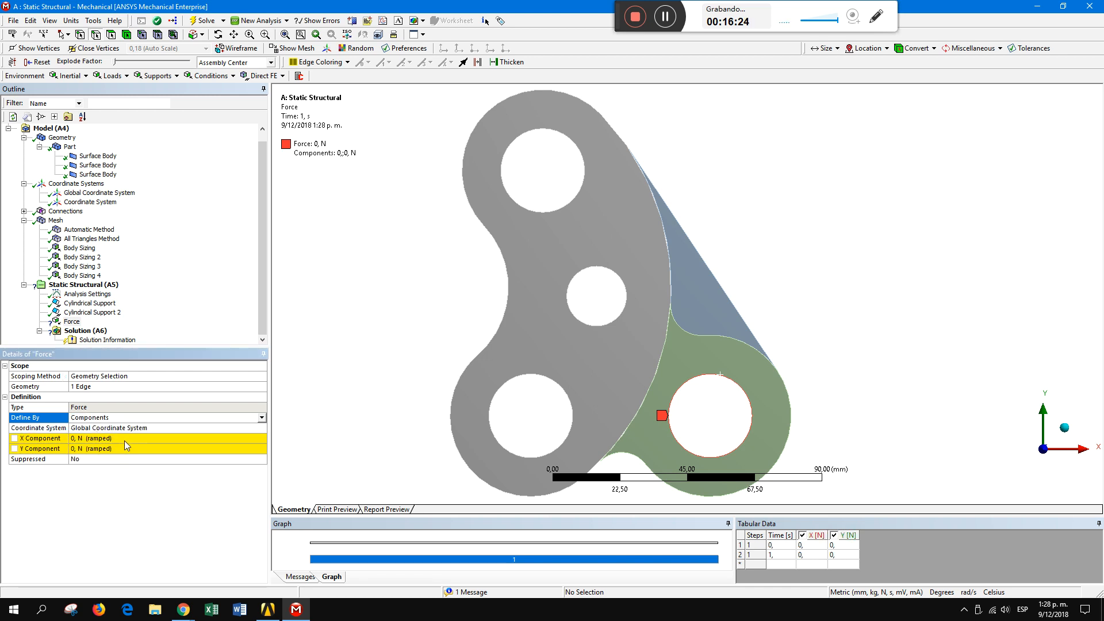
- Set the force's X component to 400 N and its Y component to -400 N
{"action": "left_click", "coordinate": [119, 438]}
{"action": "key", "text": "Return"}
{"action": "left_click", "coordinate": [128, 449]}
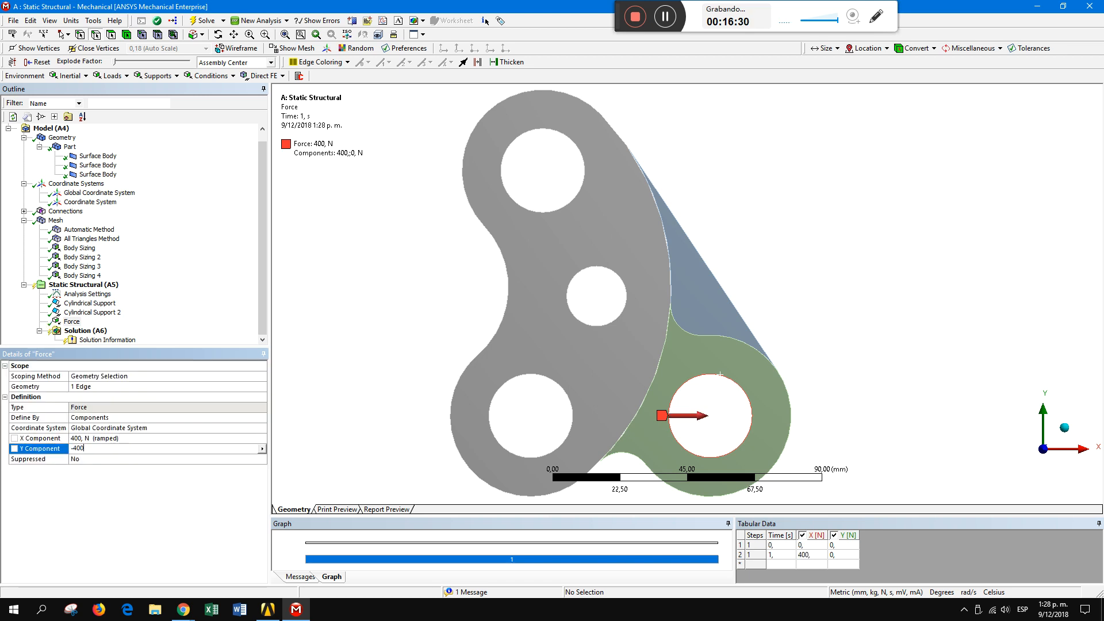
{"action": "type", "text": "-400"}
{"action": "key", "text": "Return"}
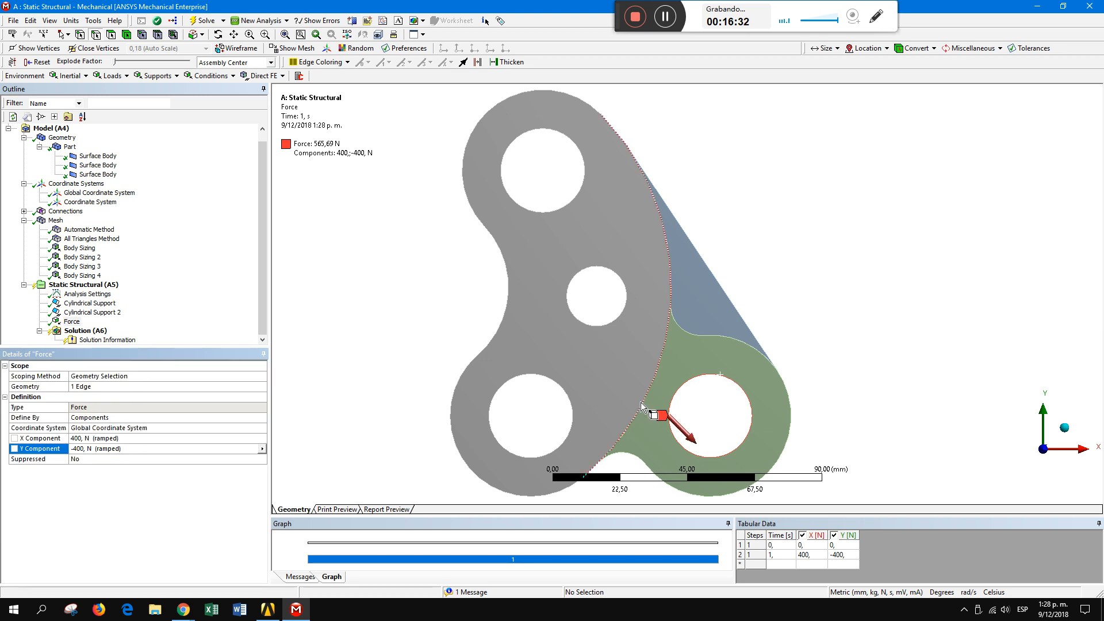
{"action": "scroll", "coordinate": [693, 420], "scroll_direction": "down", "scroll_amount": 1}
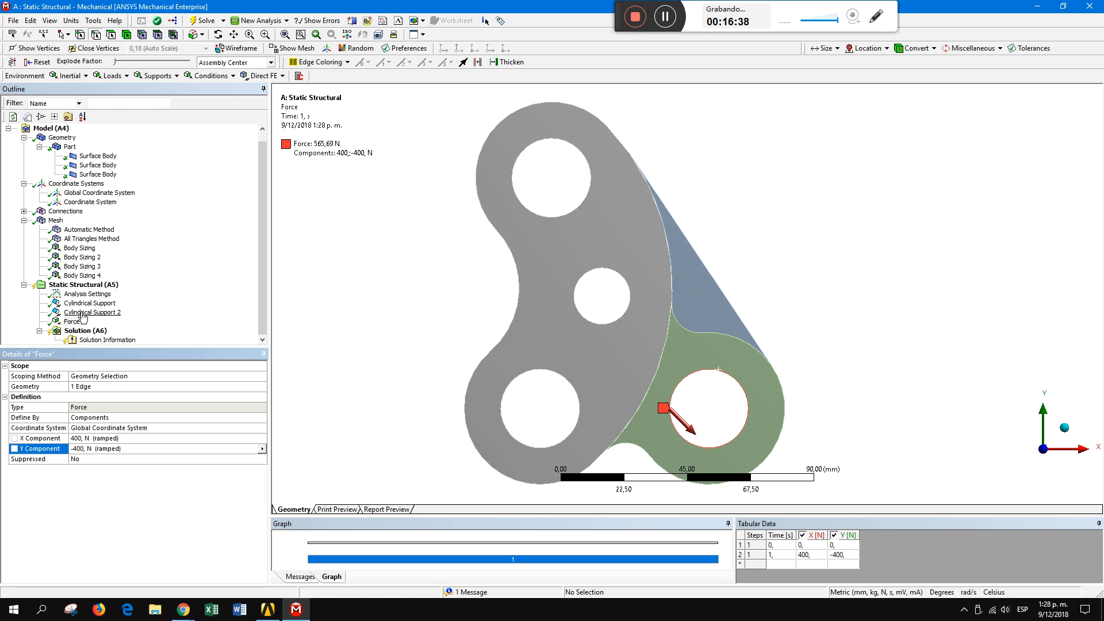
- Add Total Deformation and Equivalent (von-Mises) Stress results for all bodies and solve the model
{"action": "left_click", "coordinate": [261, 286]}
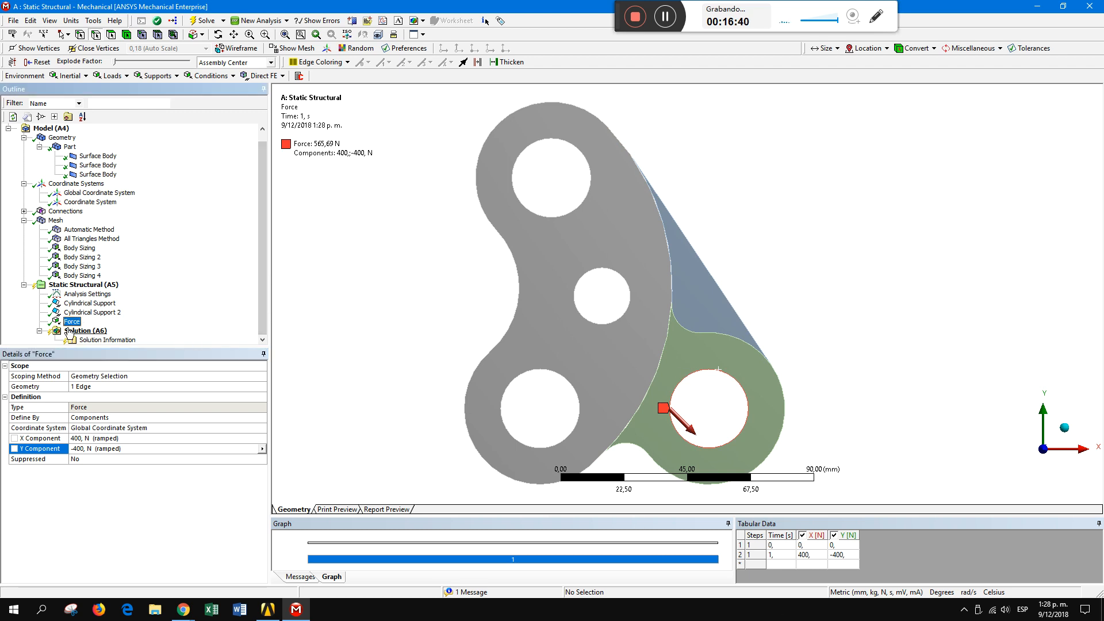
{"action": "left_click", "coordinate": [80, 288]}
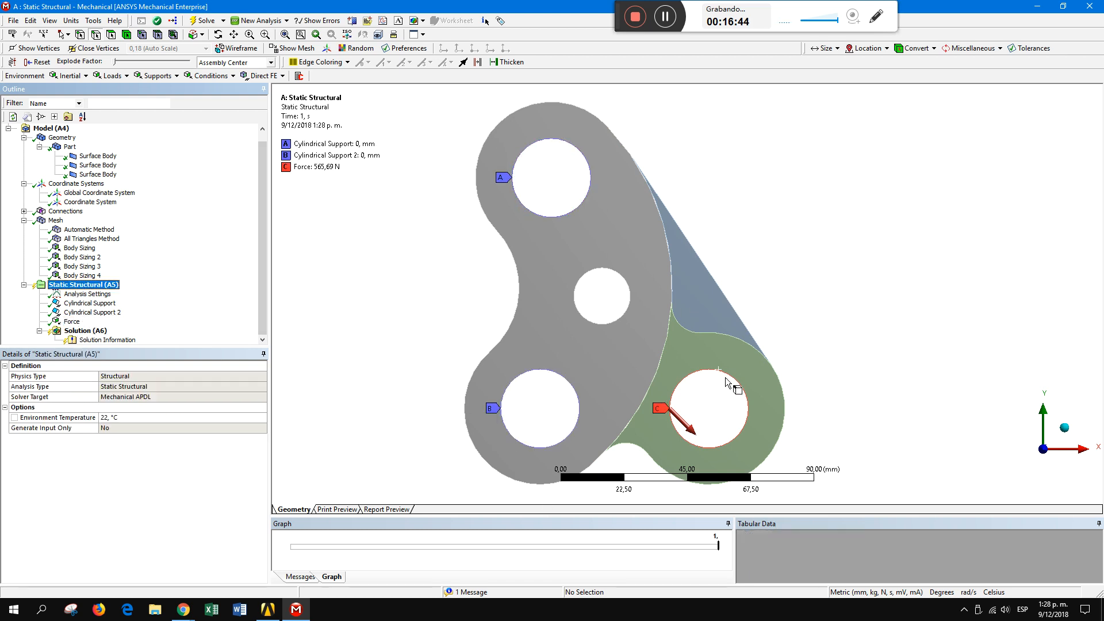
{"action": "left_click", "coordinate": [84, 332]}
{"action": "left_click", "coordinate": [65, 75]}
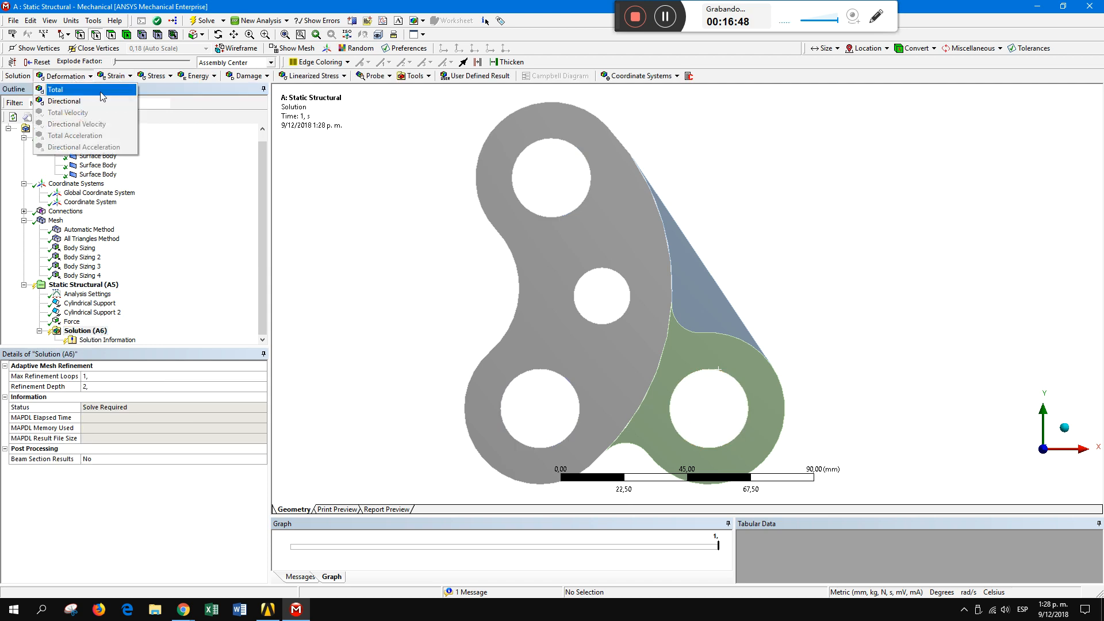
{"action": "left_click", "coordinate": [102, 91]}
{"action": "left_click", "coordinate": [151, 77]}
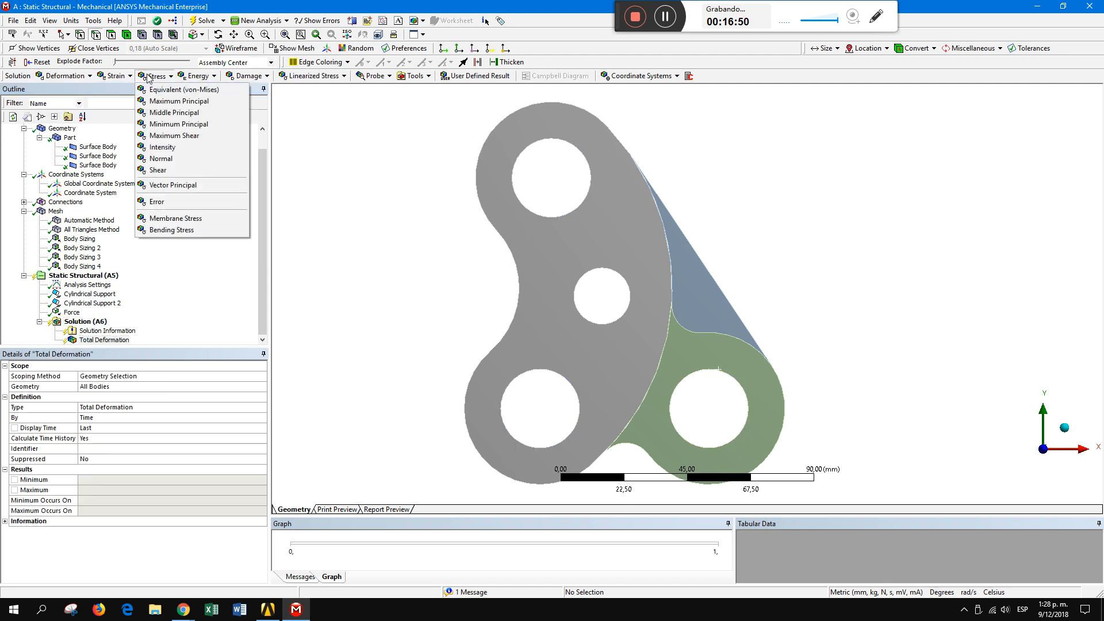
{"action": "left_click", "coordinate": [165, 90]}
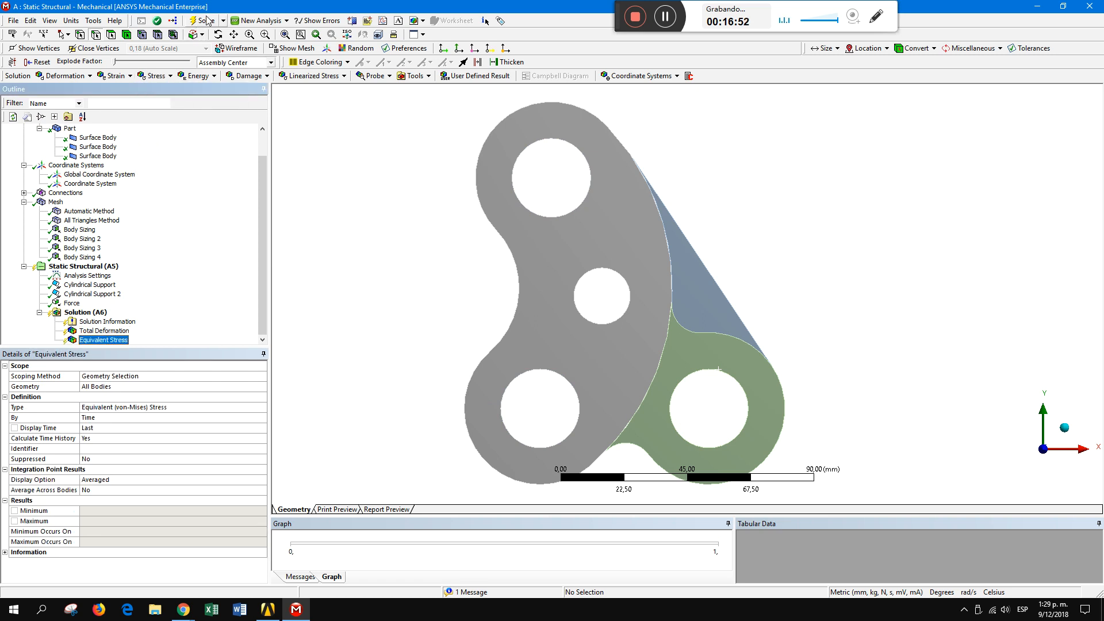
{"action": "left_click", "coordinate": [206, 21]}
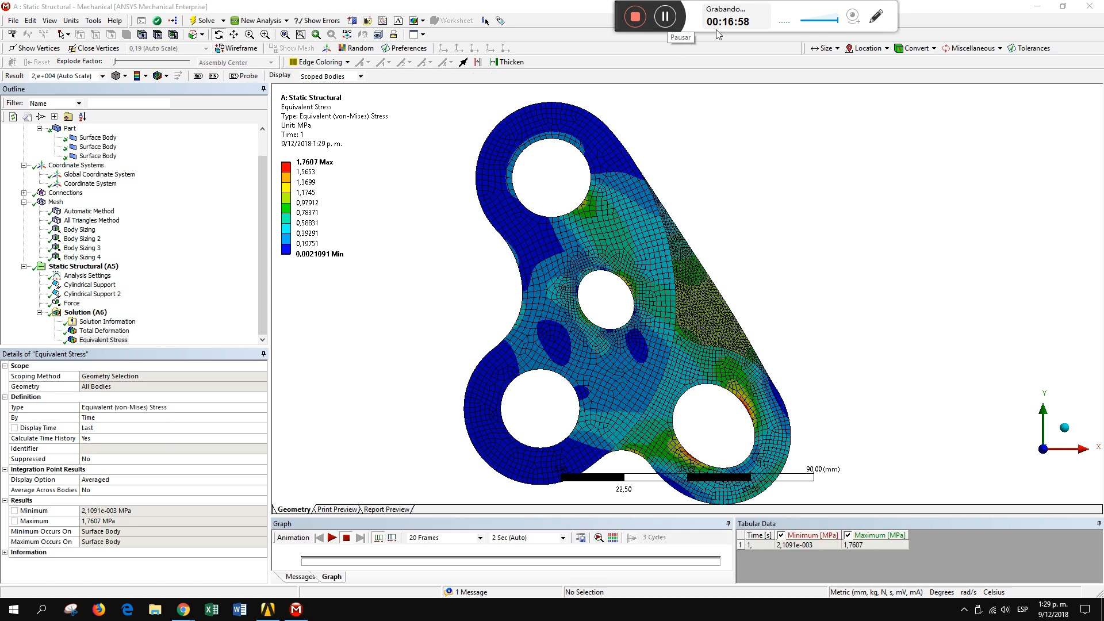
- Examine the equivalent stress distribution over the bracket's faces and hole walls from several angles
{"action": "left_click_drag", "start_coordinate": [712, 332], "coordinate": [648, 377]}
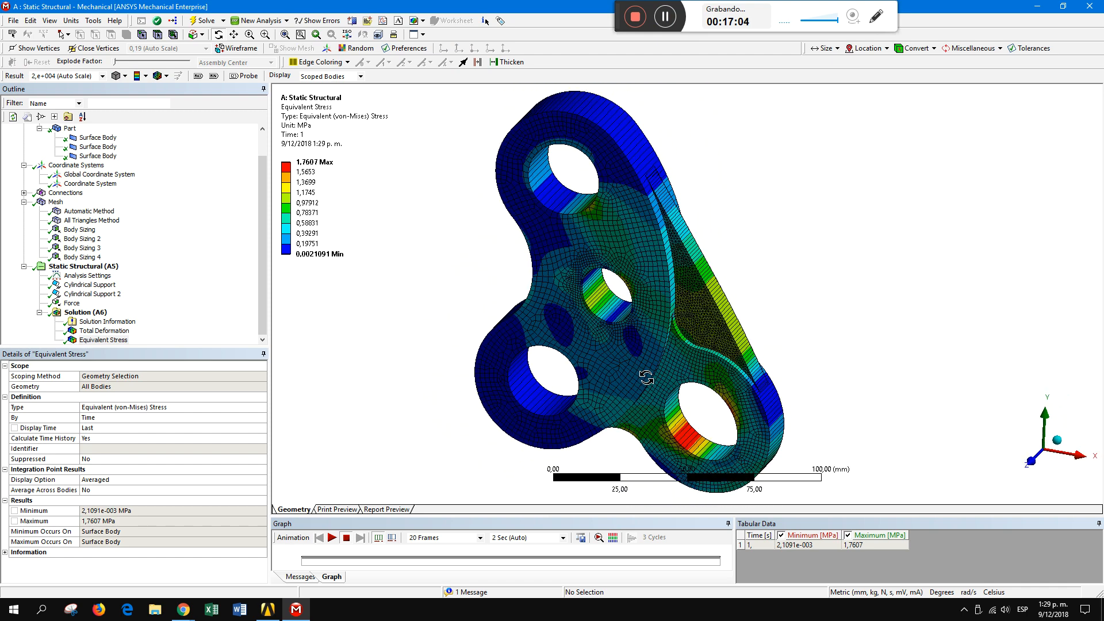
{"action": "right_click_drag", "start_coordinate": [468, 110], "coordinate": [802, 477]}
{"action": "scroll", "coordinate": [758, 417], "scroll_direction": "up", "scroll_amount": 2}
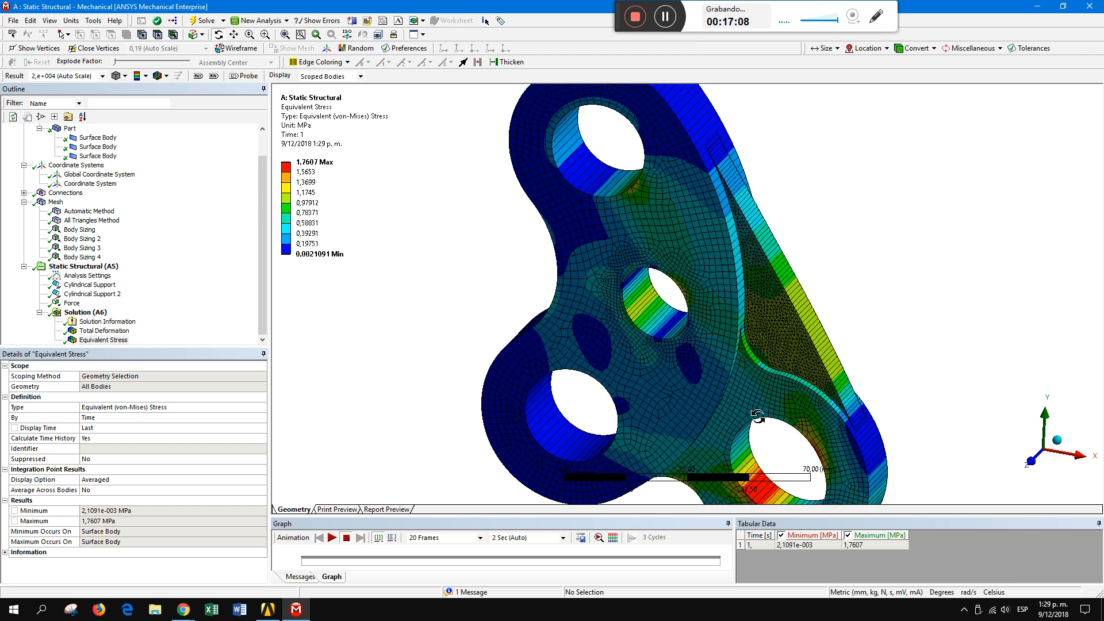
{"action": "left_click_drag", "start_coordinate": [680, 517], "coordinate": [683, 546]}
{"action": "left_click_drag", "start_coordinate": [821, 350], "coordinate": [803, 392]}
{"action": "scroll", "coordinate": [778, 401], "scroll_direction": "down", "scroll_amount": 2}
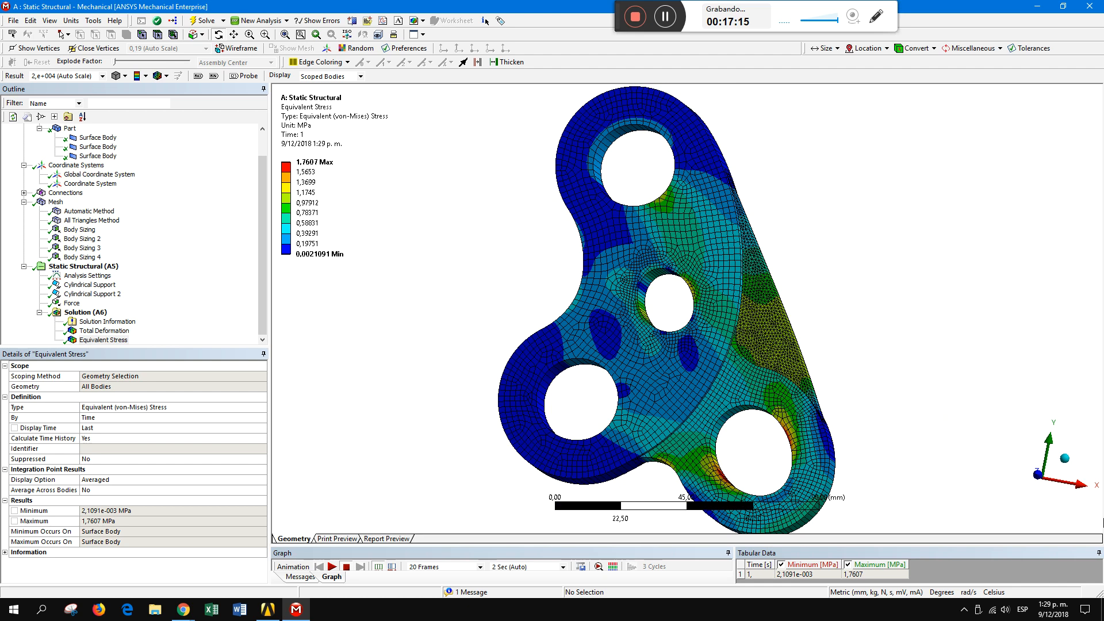
{"action": "left_click", "coordinate": [1039, 477]}
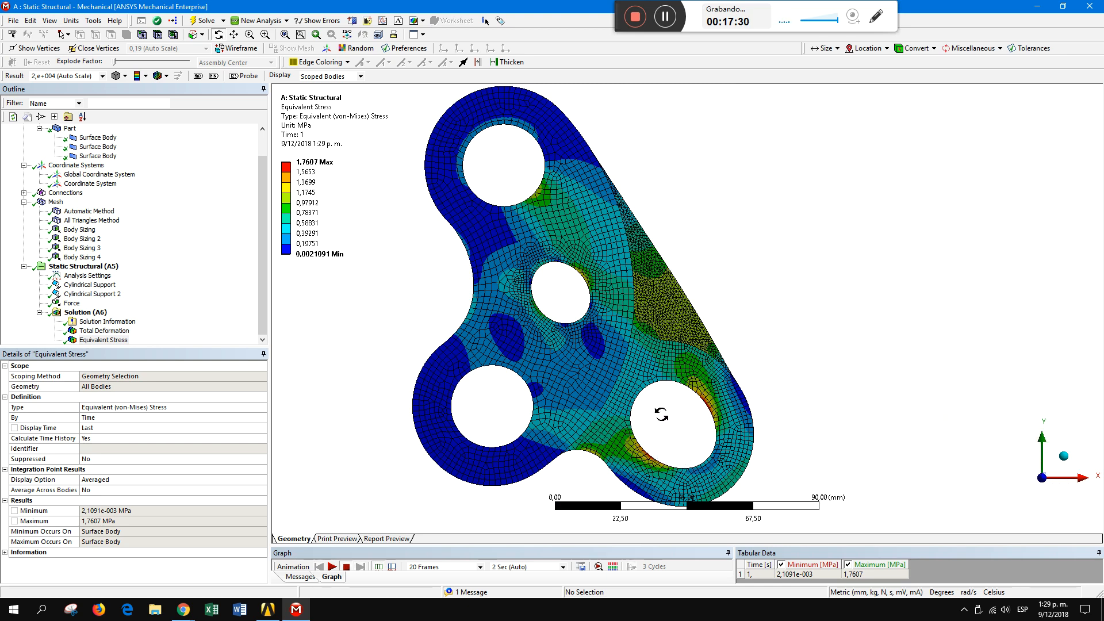
{"action": "left_click_drag", "start_coordinate": [687, 421], "coordinate": [816, 423]}
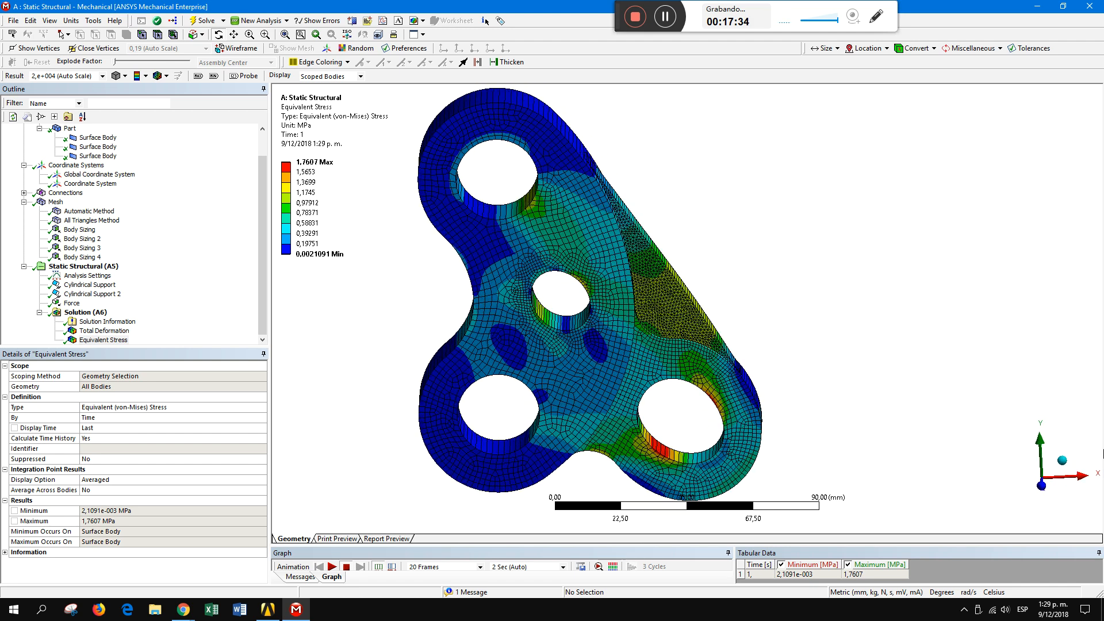
{"action": "left_click", "coordinate": [1042, 486]}
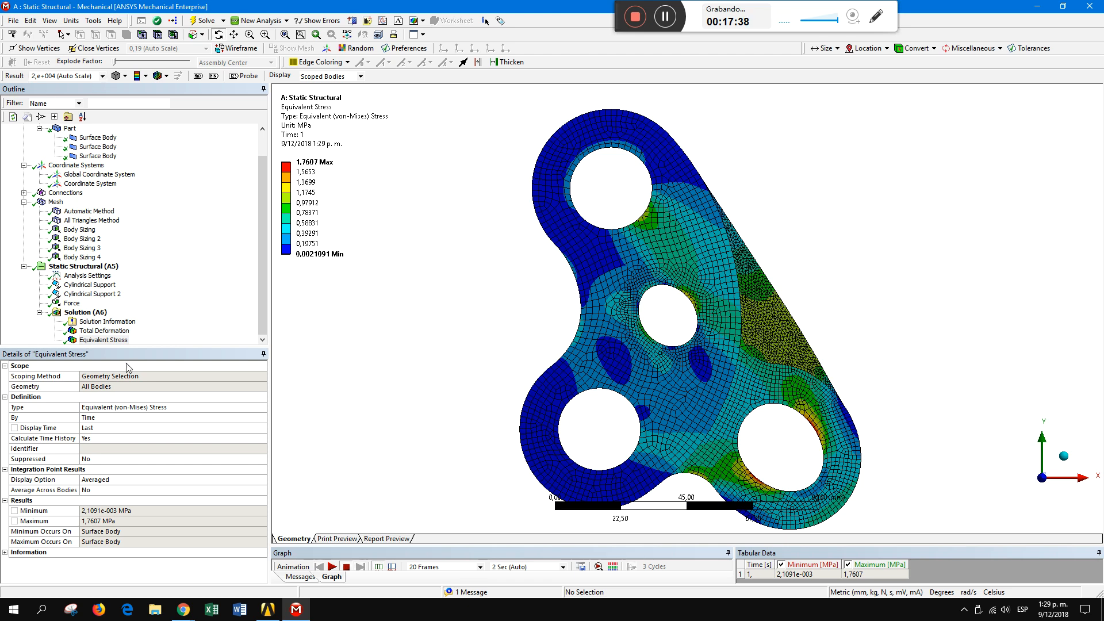
- Review the total deformation result and return to the equivalent stress result
{"action": "left_click_drag", "start_coordinate": [797, 310], "coordinate": [752, 323]}
{"action": "left_click", "coordinate": [104, 331]}
{"action": "left_click_drag", "start_coordinate": [828, 305], "coordinate": [873, 438]}
{"action": "left_click", "coordinate": [104, 340]}
{"action": "left_click_drag", "start_coordinate": [731, 368], "coordinate": [750, 384]}
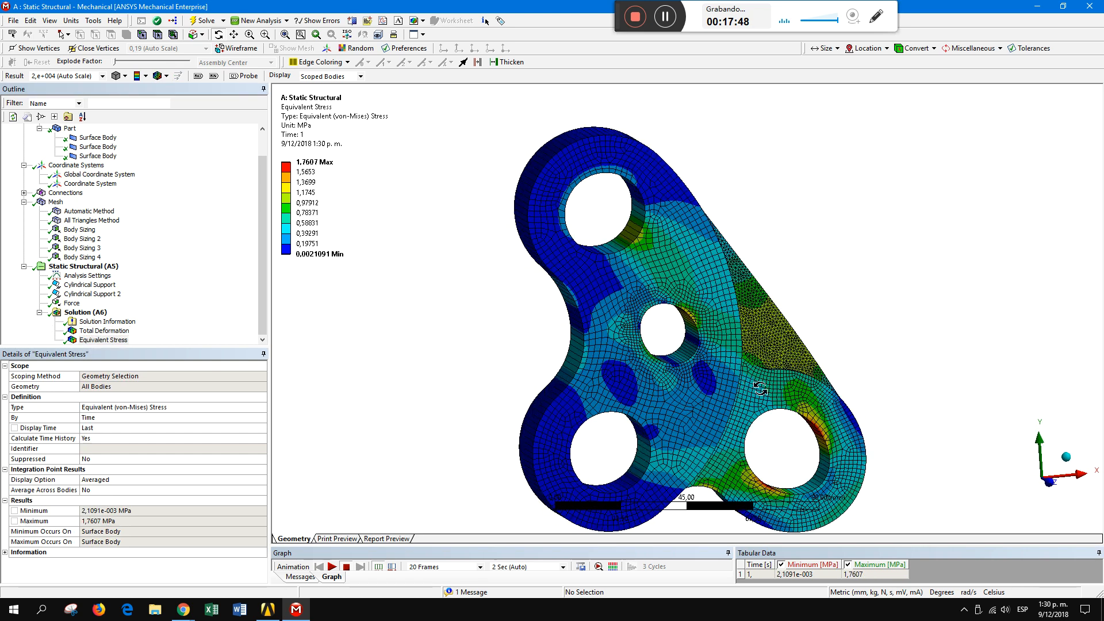
- Inspect the stress concentrations at the loaded hole and the small middle hole up close
{"action": "scroll", "coordinate": [867, 476], "scroll_direction": "up", "scroll_amount": 5}
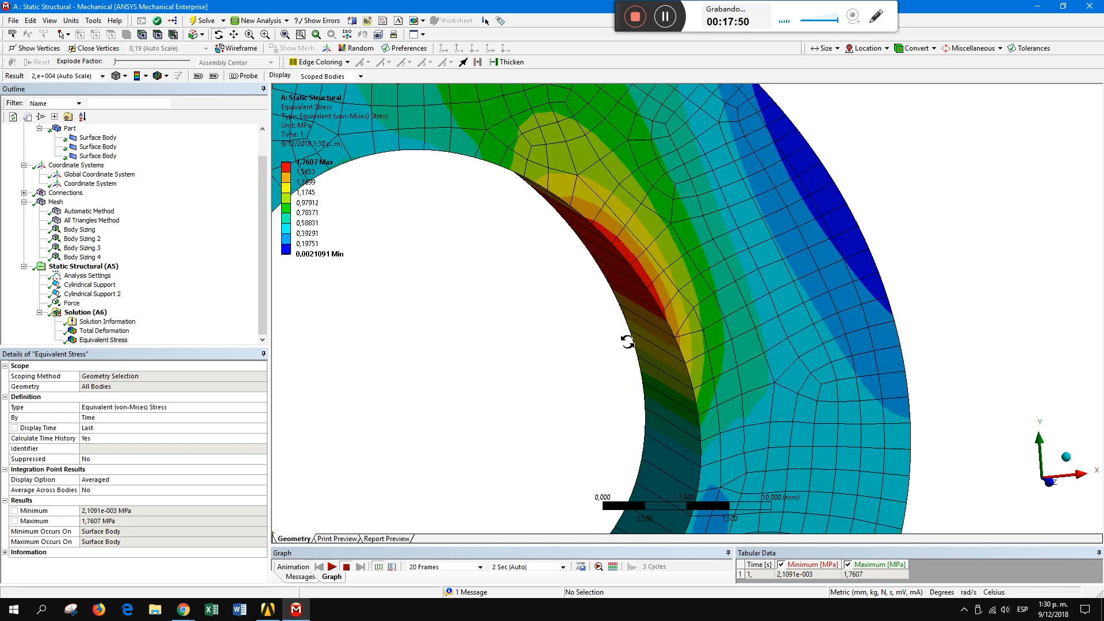
{"action": "scroll", "coordinate": [618, 351], "scroll_direction": "down", "scroll_amount": 5}
{"action": "left_click_drag", "start_coordinate": [426, 241], "coordinate": [490, 240]}
{"action": "middle_click_drag", "start_coordinate": [490, 240], "coordinate": [485, 171]}
{"action": "middle_click_drag", "start_coordinate": [484, 171], "coordinate": [650, 311], "text": "ctrl"}
{"action": "mouse_move", "coordinate": [623, 271]}
{"action": "right_mouse_down"}
{"action": "mouse_move", "coordinate": [726, 323]}
{"action": "mouse_move", "coordinate": [743, 388]}
{"action": "right_mouse_up"}
{"action": "middle_click_drag", "start_coordinate": [704, 279], "coordinate": [678, 261]}
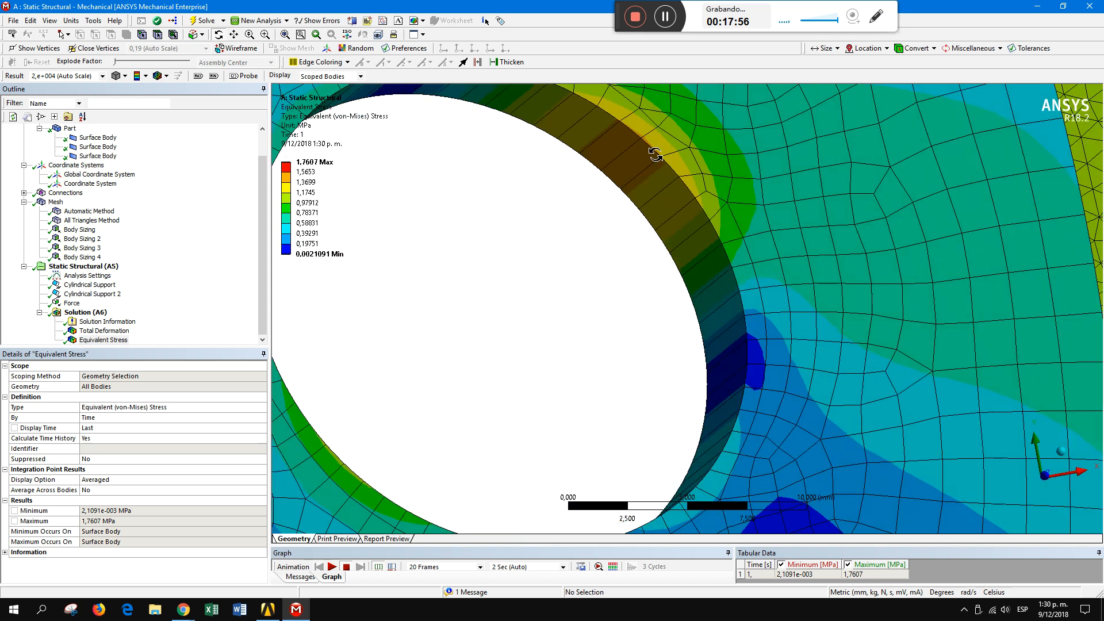
{"action": "scroll", "coordinate": [650, 197], "scroll_direction": "down", "scroll_amount": 8}
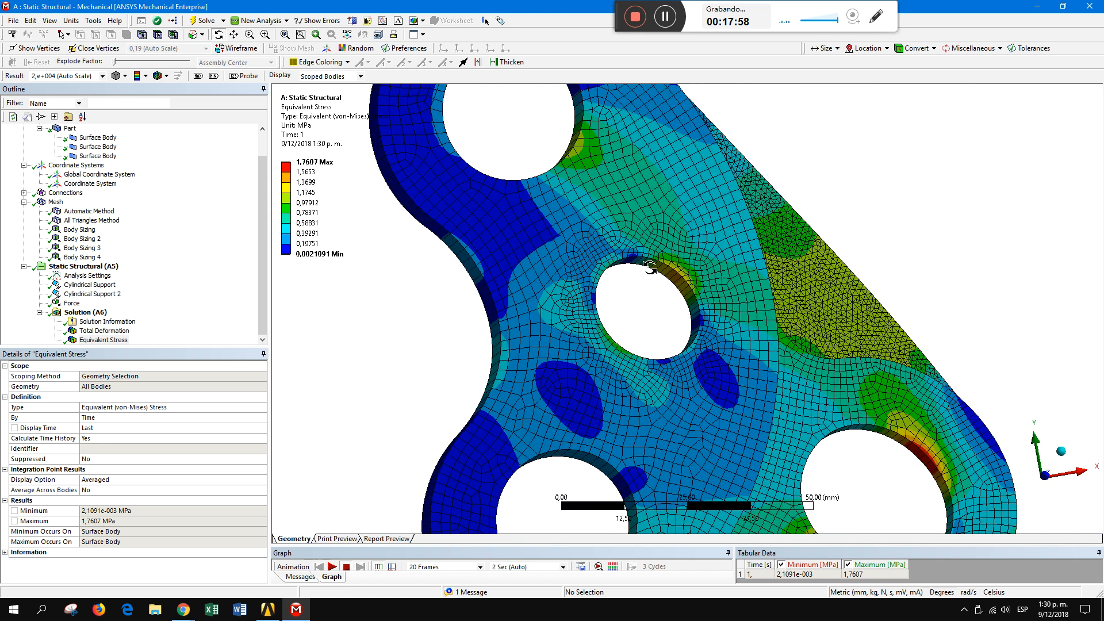
{"action": "middle_click_drag", "start_coordinate": [695, 340], "coordinate": [692, 360]}
{"action": "scroll", "coordinate": [692, 361], "scroll_direction": "down", "scroll_amount": 1}
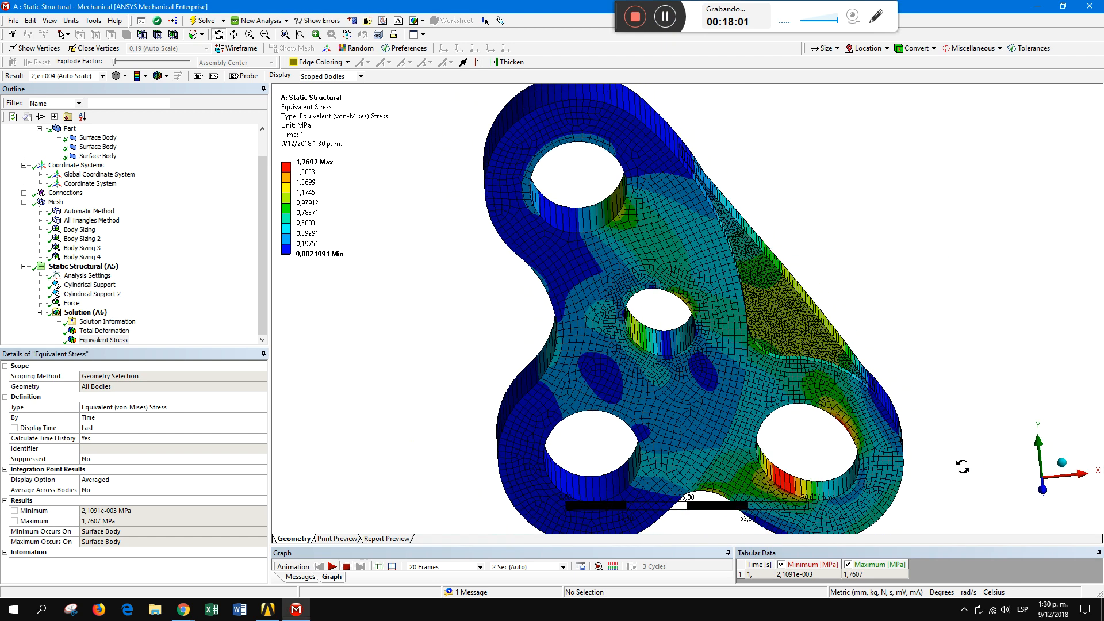
{"action": "left_click", "coordinate": [1044, 492]}
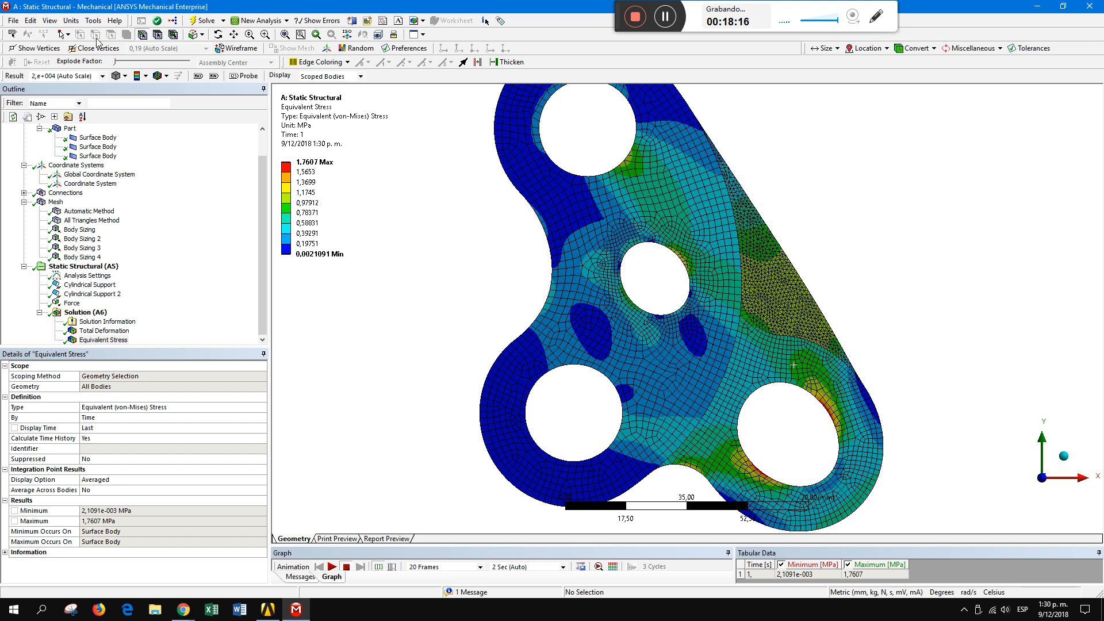
- Try to box-select the area around the middle hole directly on the equivalent stress plot
{"action": "left_click", "coordinate": [68, 35]}
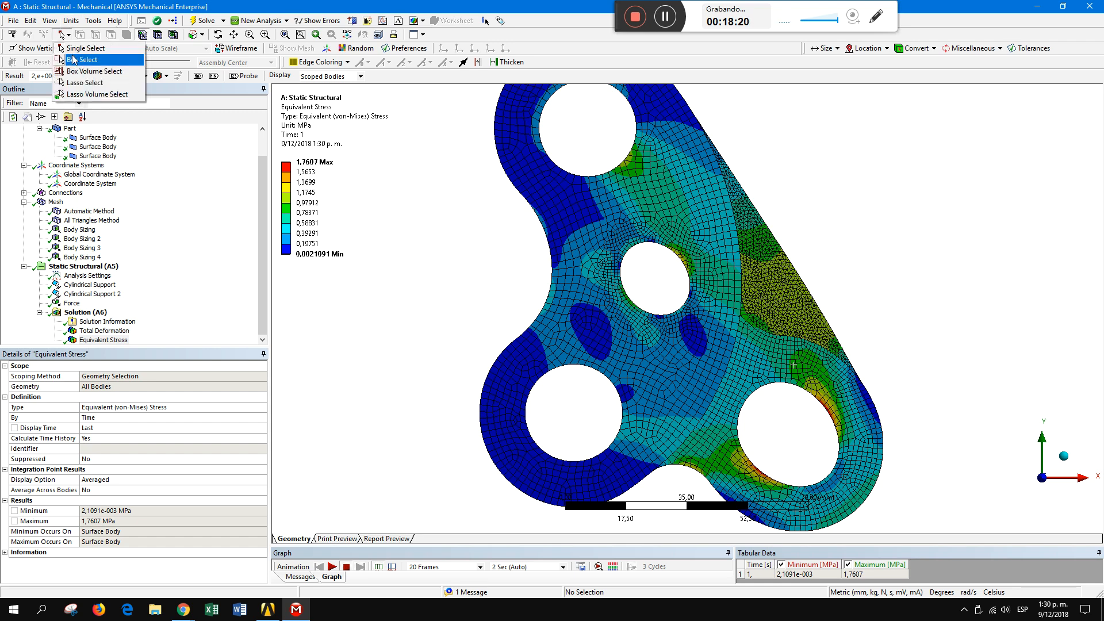
{"action": "left_click", "coordinate": [73, 59]}
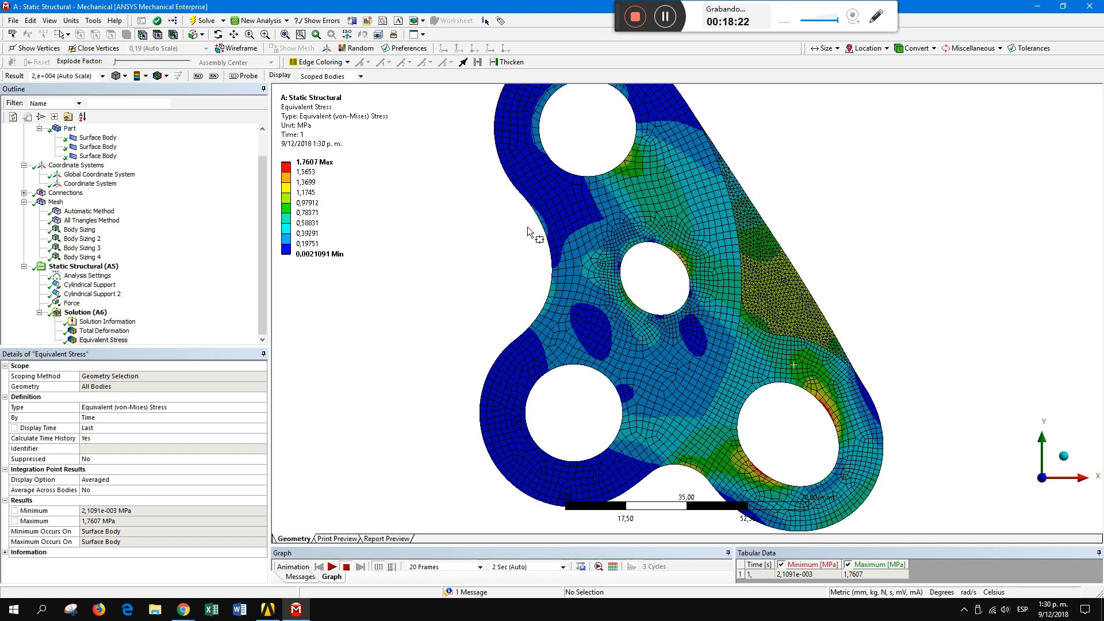
{"action": "left_click_drag", "start_coordinate": [527, 224], "coordinate": [845, 350]}
{"action": "middle_click_drag", "start_coordinate": [767, 314], "coordinate": [793, 329]}
- Show the mesh for the Solution branch and box-select the nodes in the horizontal band around the small middle hole
{"action": "left_click", "coordinate": [108, 322]}
{"action": "left_click", "coordinate": [85, 312]}
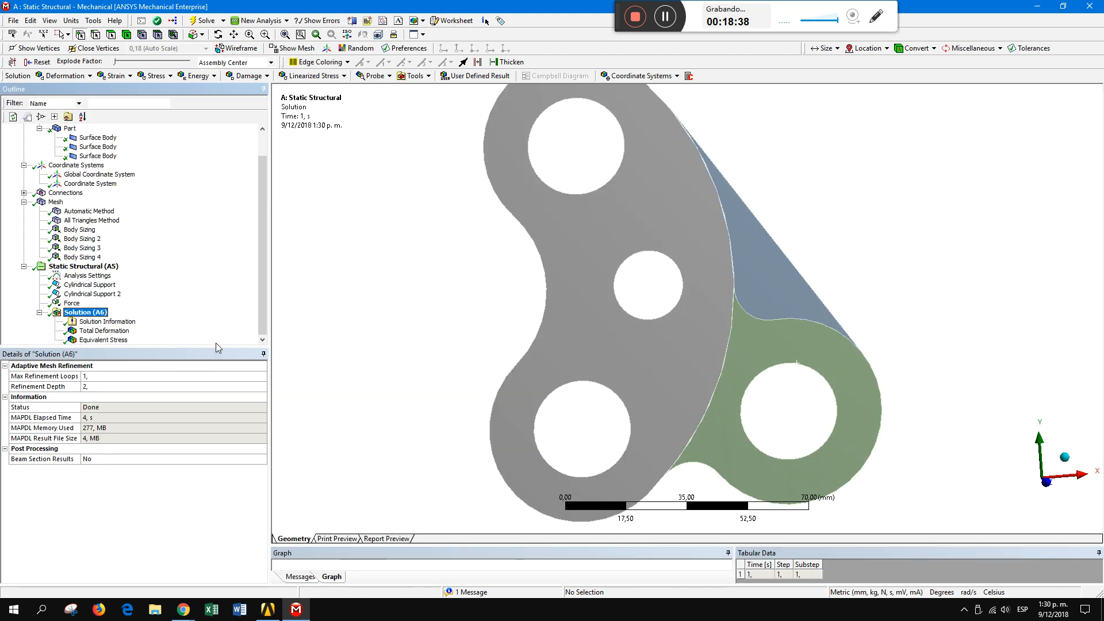
{"action": "left_click", "coordinate": [104, 331]}
{"action": "left_click", "coordinate": [87, 314]}
{"action": "left_click", "coordinate": [295, 49]}
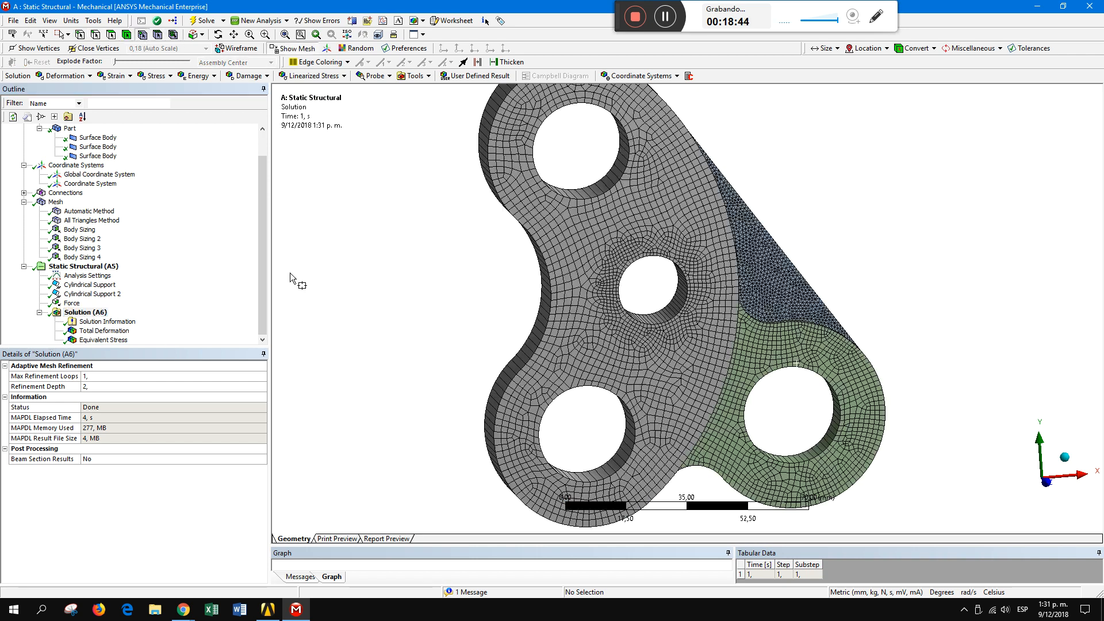
{"action": "left_click", "coordinate": [1043, 482]}
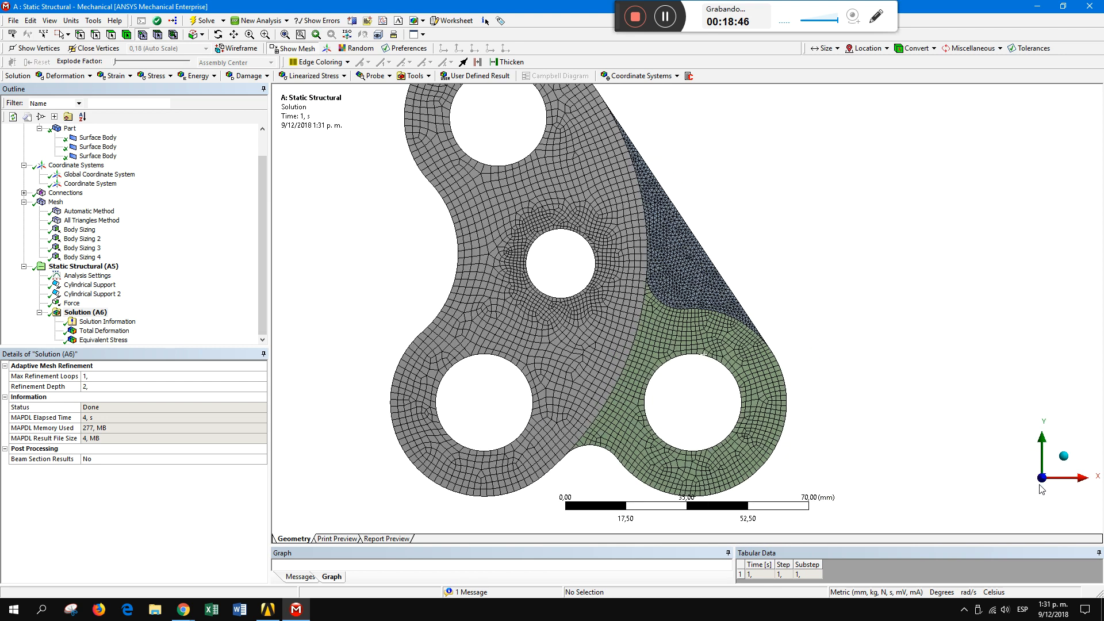
{"action": "left_click", "coordinate": [67, 35]}
{"action": "left_click", "coordinate": [86, 60]}
{"action": "left_click_drag", "start_coordinate": [424, 185], "coordinate": [763, 338]}
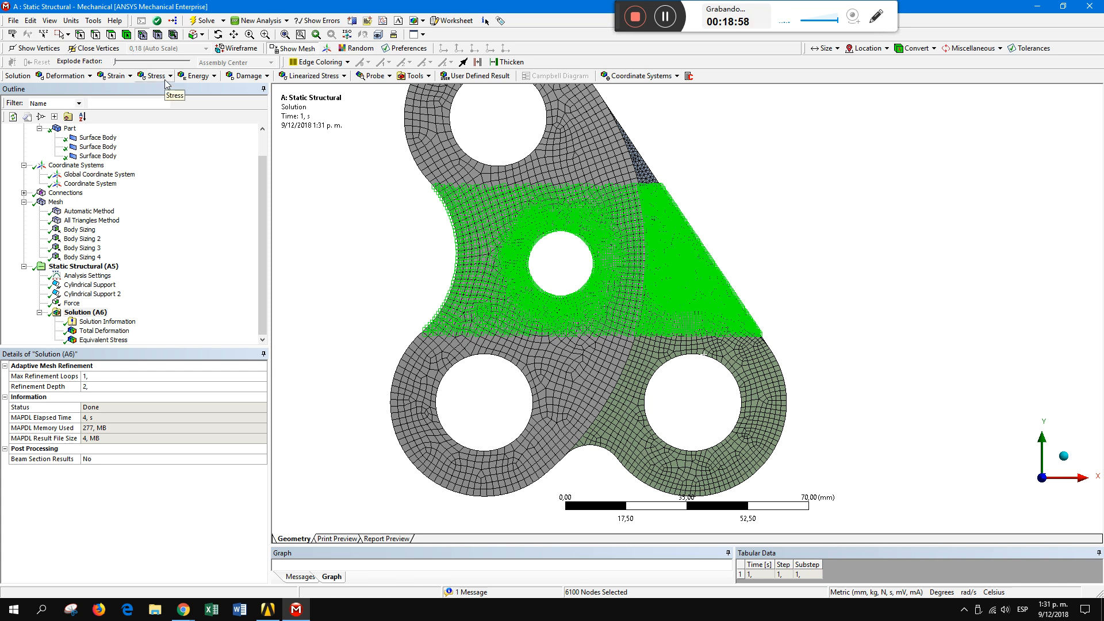
- Add an Equivalent (von-Mises) Stress result scoped to the selected nodes and solve it
{"action": "left_click", "coordinate": [165, 81]}
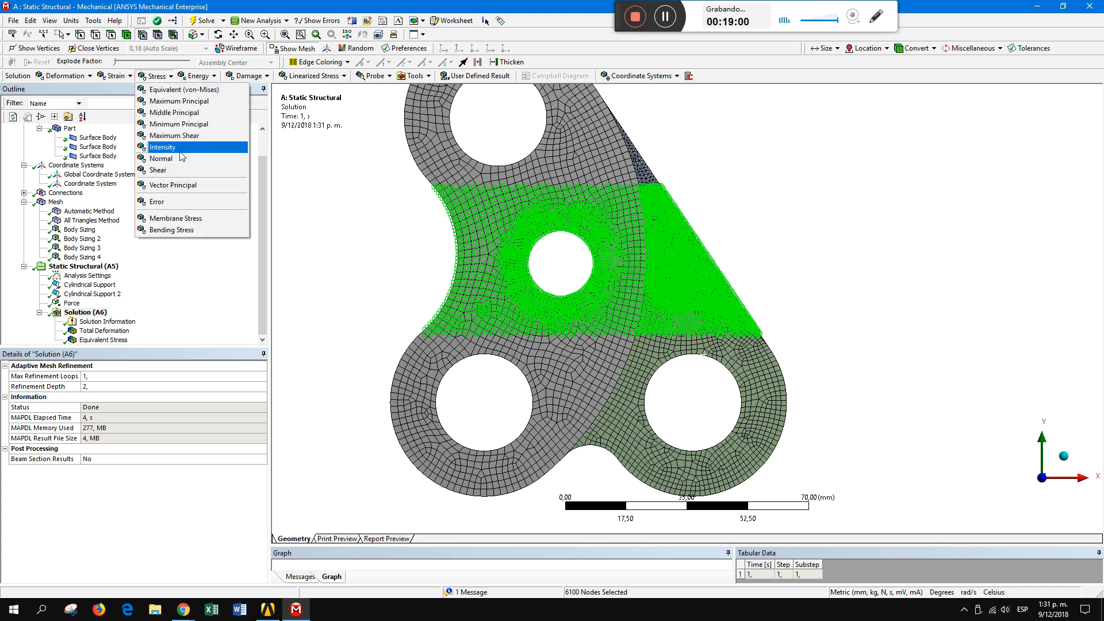
{"action": "left_click", "coordinate": [194, 91]}
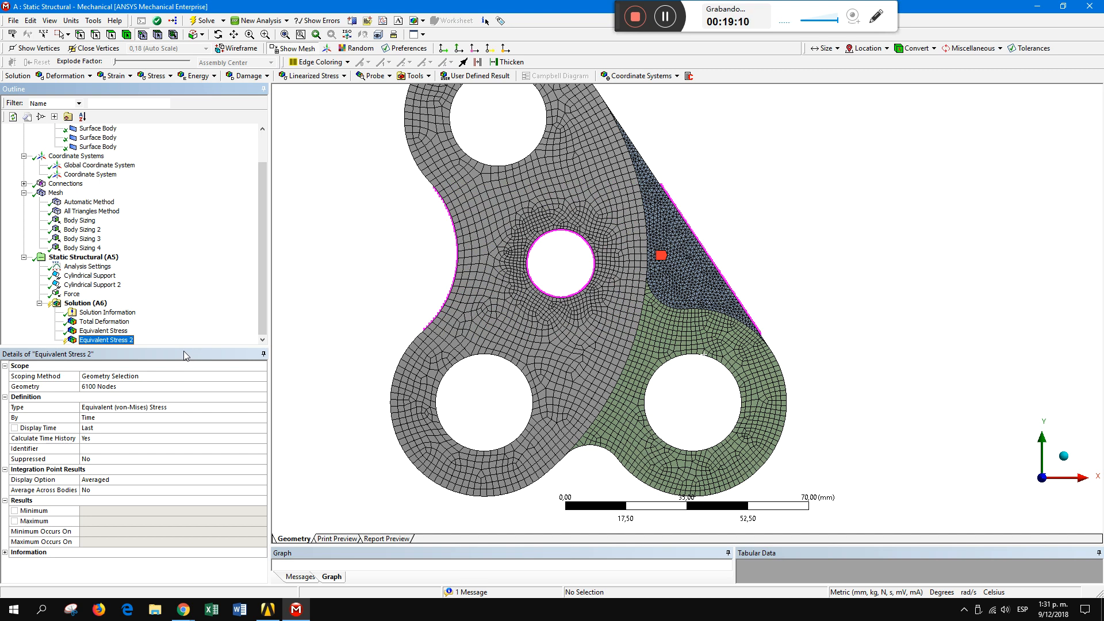
{"action": "left_click", "coordinate": [202, 20]}
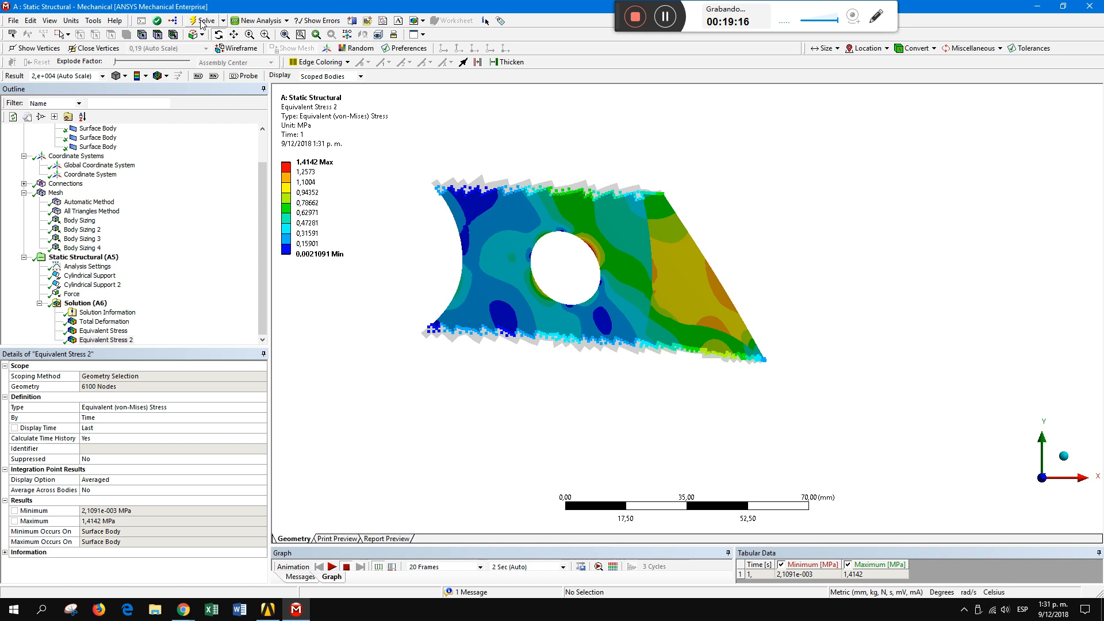
- Examine the node-scoped stress result around the middle hole and the triangular web from several angles
{"action": "mouse_move", "coordinate": [567, 302]}
{"action": "middle_mouse_down"}
{"action": "mouse_move", "coordinate": [643, 313]}
{"action": "mouse_move", "coordinate": [569, 362]}
{"action": "mouse_move", "coordinate": [713, 368]}
{"action": "mouse_move", "coordinate": [792, 343]}
{"action": "mouse_move", "coordinate": [420, 225]}
{"action": "middle_mouse_up"}
{"action": "right_click_drag", "start_coordinate": [416, 225], "coordinate": [701, 402]}
{"action": "middle_click_drag", "start_coordinate": [605, 350], "coordinate": [686, 311]}
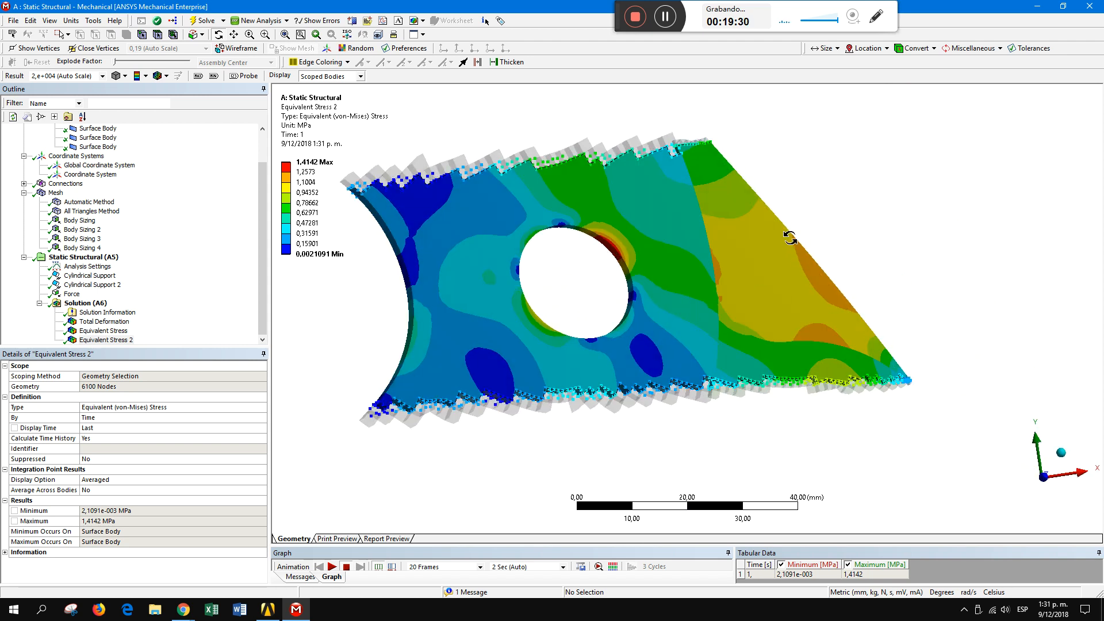
{"action": "middle_click_drag", "start_coordinate": [780, 292], "coordinate": [823, 289]}
{"action": "middle_click_drag", "start_coordinate": [678, 297], "coordinate": [562, 357]}
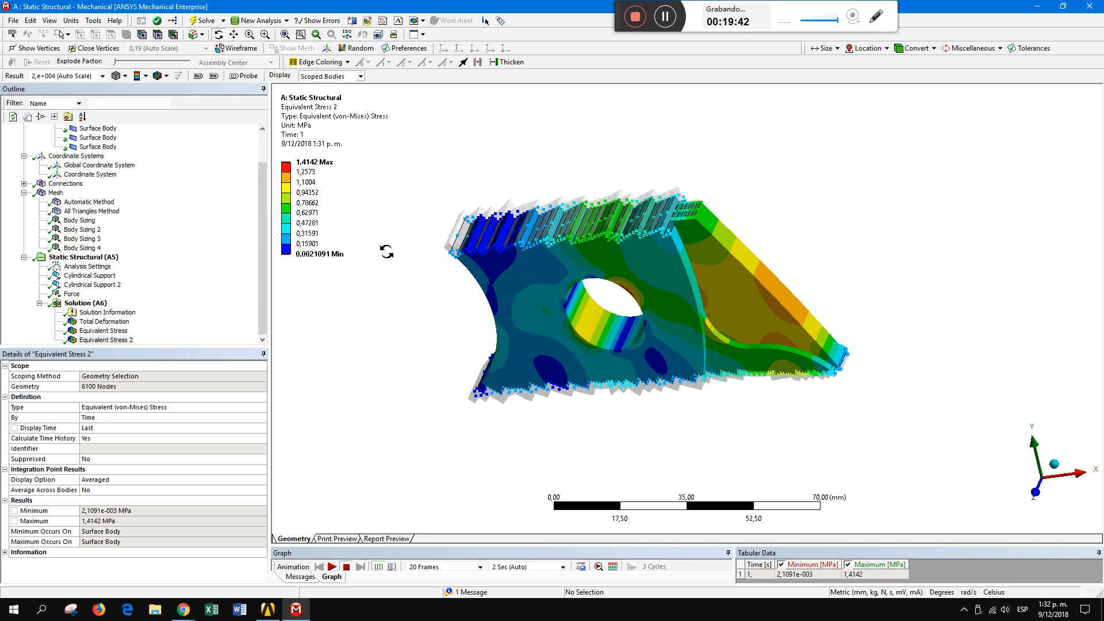
{"action": "middle_click_drag", "start_coordinate": [554, 306], "coordinate": [476, 276]}
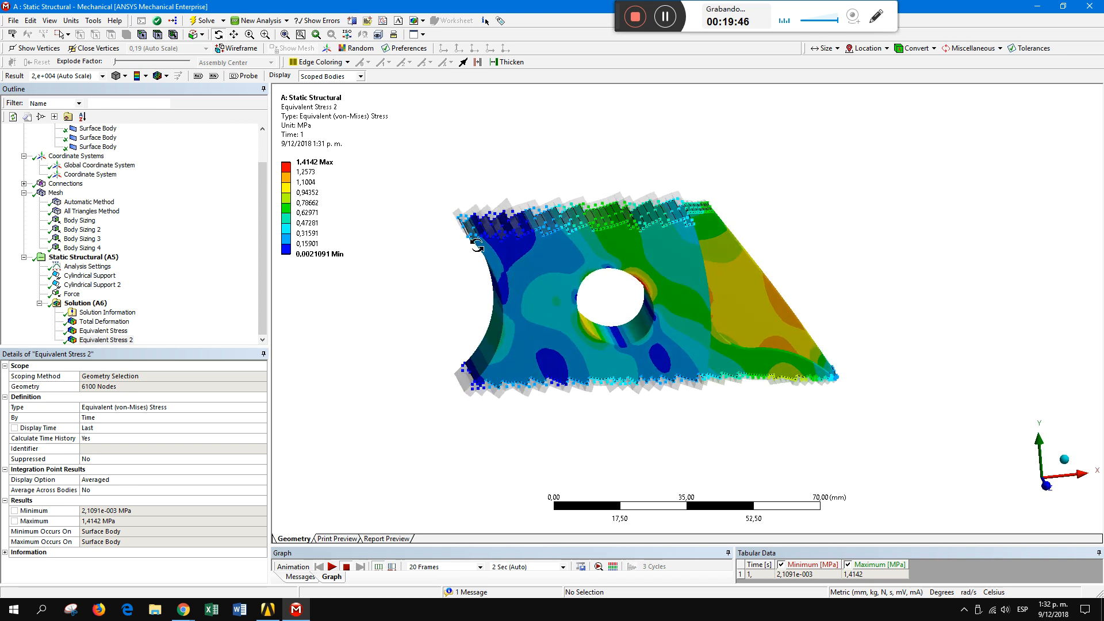
- Compare the whole-bracket equivalent stress result with the one scoped to the middle band of nodes
{"action": "left_click", "coordinate": [107, 321]}
{"action": "left_click", "coordinate": [103, 331]}
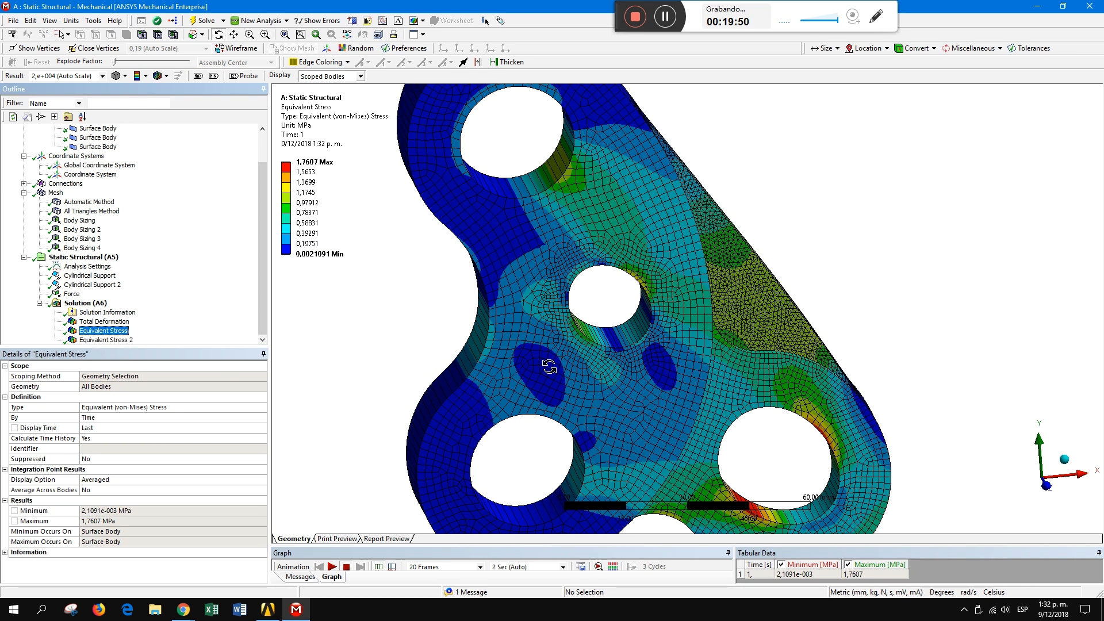
{"action": "left_click_drag", "start_coordinate": [637, 315], "coordinate": [611, 297]}
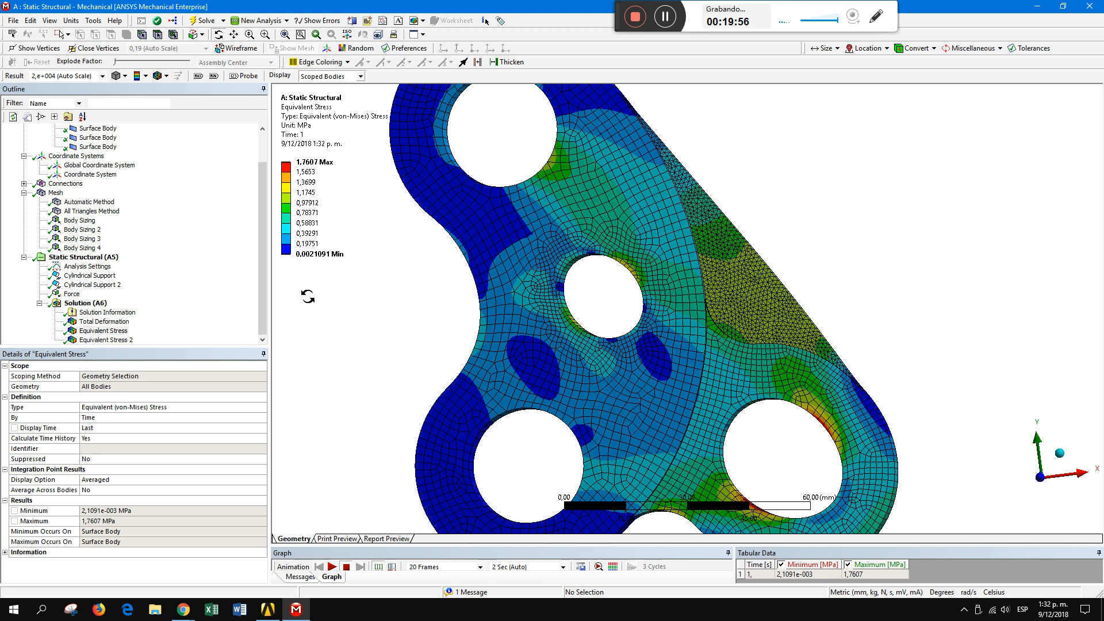
{"action": "left_click", "coordinate": [98, 340]}
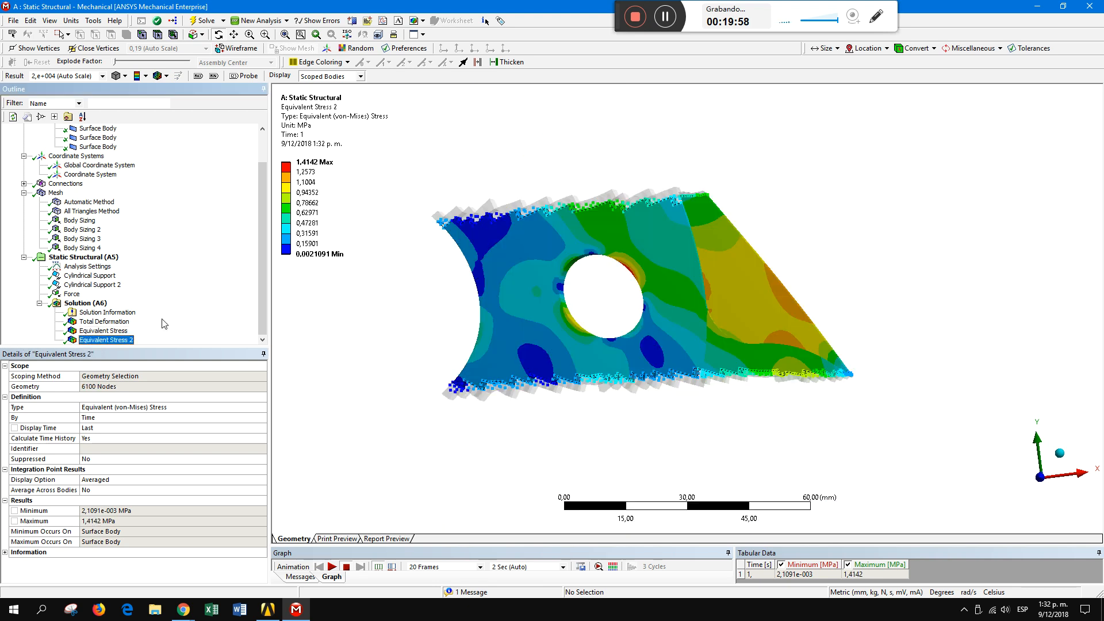
{"action": "left_click_drag", "start_coordinate": [674, 271], "coordinate": [630, 356]}
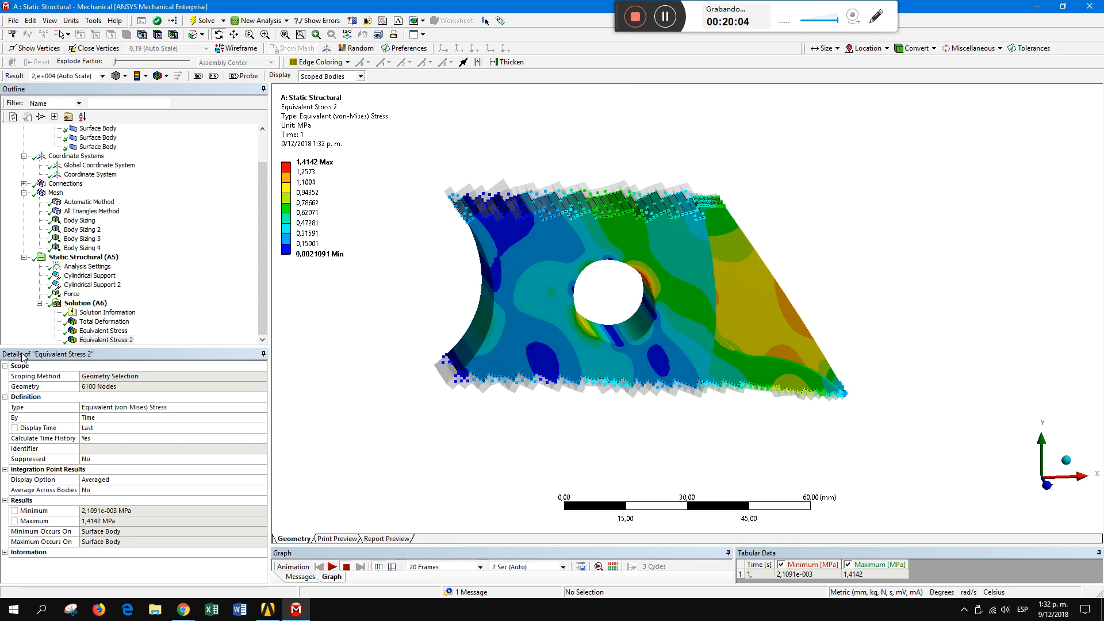
- Display the maximum label on the node-scoped stress result at the middle hole
{"action": "left_click", "coordinate": [199, 79]}
{"action": "left_click_drag", "start_coordinate": [596, 278], "coordinate": [608, 248]}
{"action": "left_click_drag", "start_coordinate": [638, 272], "coordinate": [650, 280]}
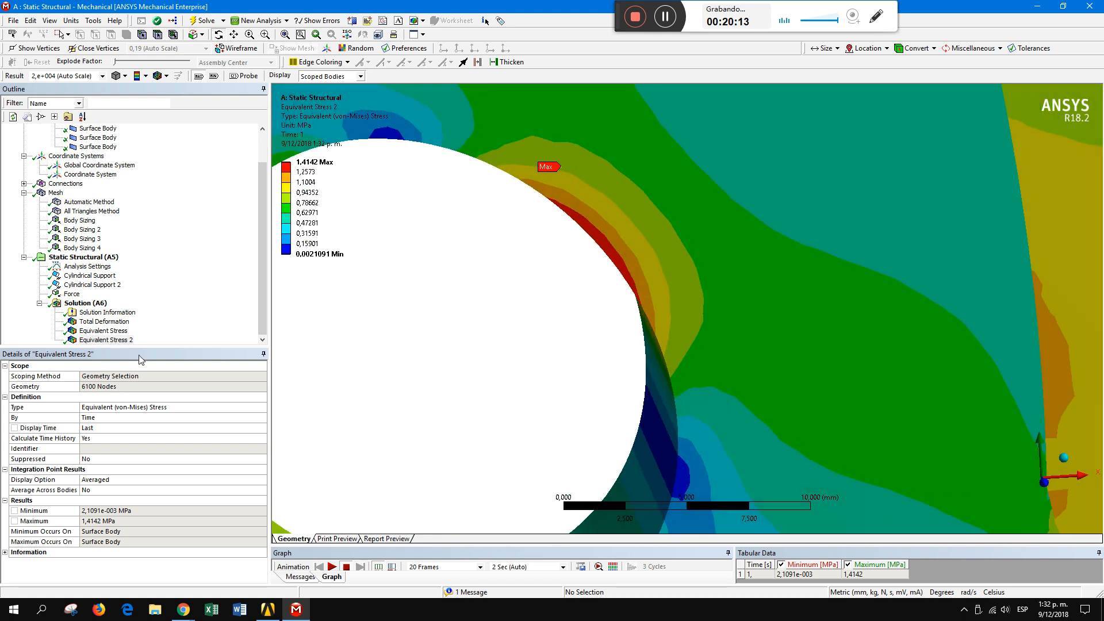
- Examine the whole-bracket equivalent stress result, focusing on the loaded hole at the bracket's lower-right corner
{"action": "left_click", "coordinate": [104, 330]}
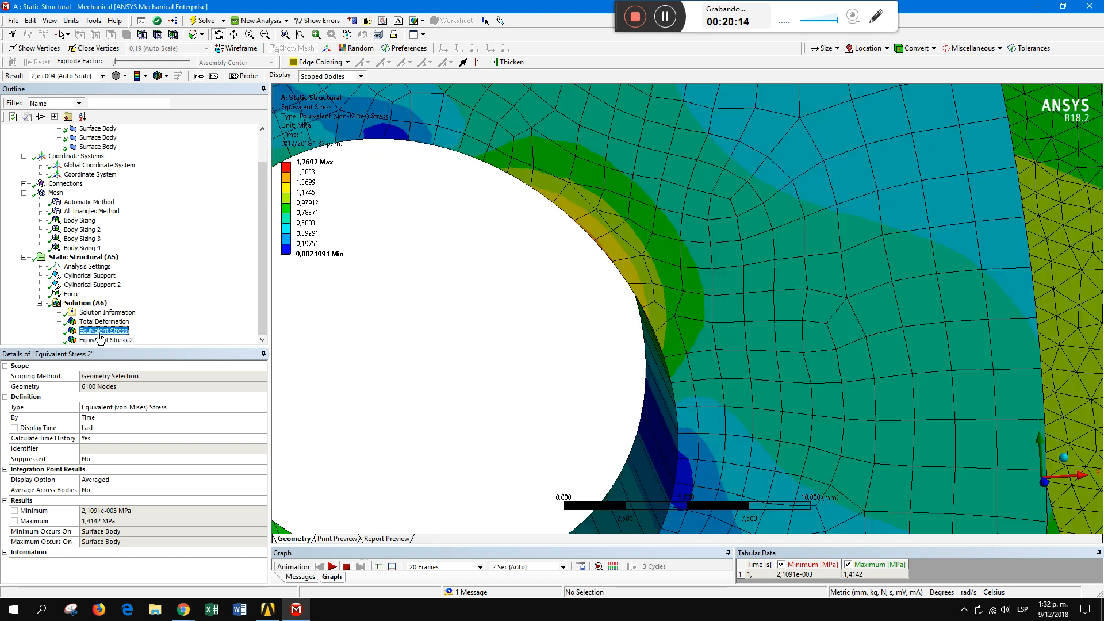
{"action": "scroll", "coordinate": [480, 340], "scroll_direction": "down", "scroll_amount": 10}
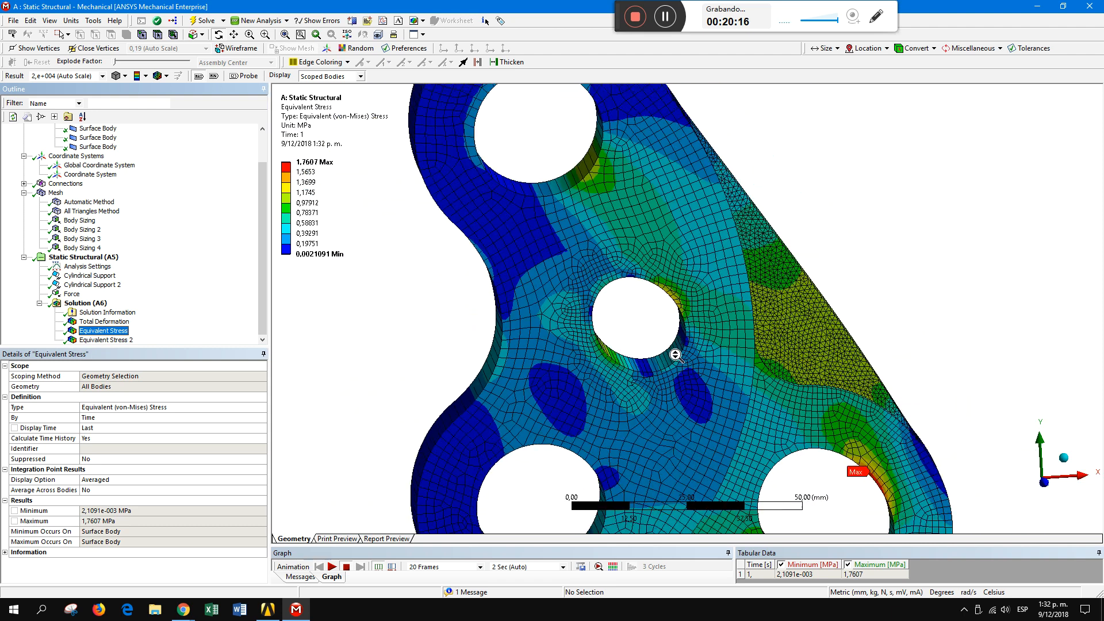
{"action": "middle_click_drag", "start_coordinate": [739, 362], "coordinate": [599, 220], "text": "ctrl"}
{"action": "middle_click_drag", "start_coordinate": [750, 398], "coordinate": [774, 370]}
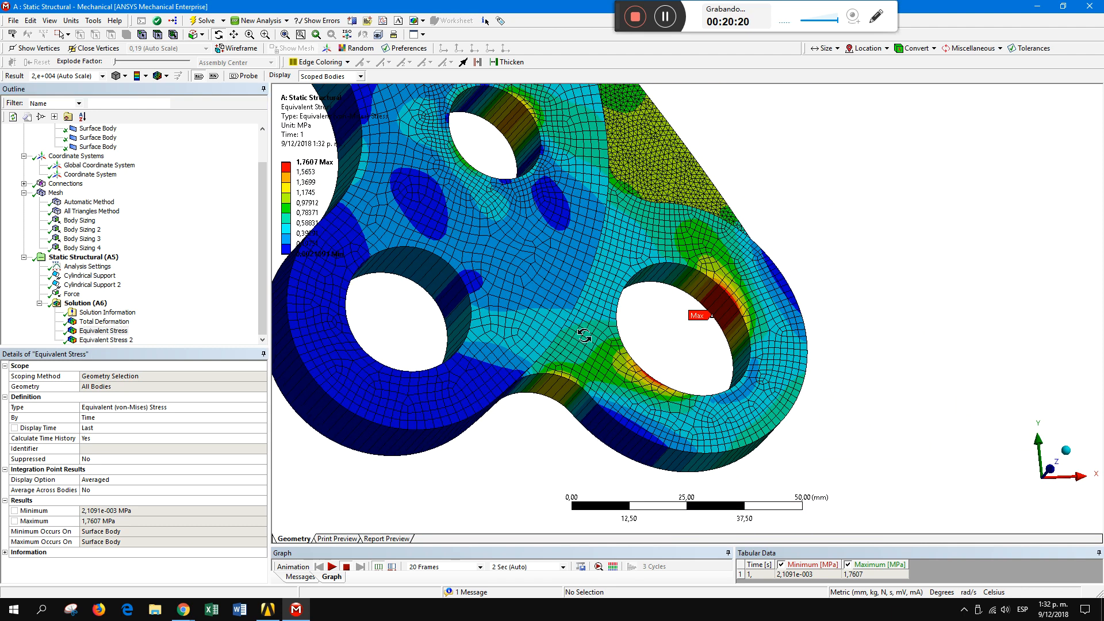
{"action": "scroll", "coordinate": [584, 335], "scroll_direction": "down", "scroll_amount": 5}
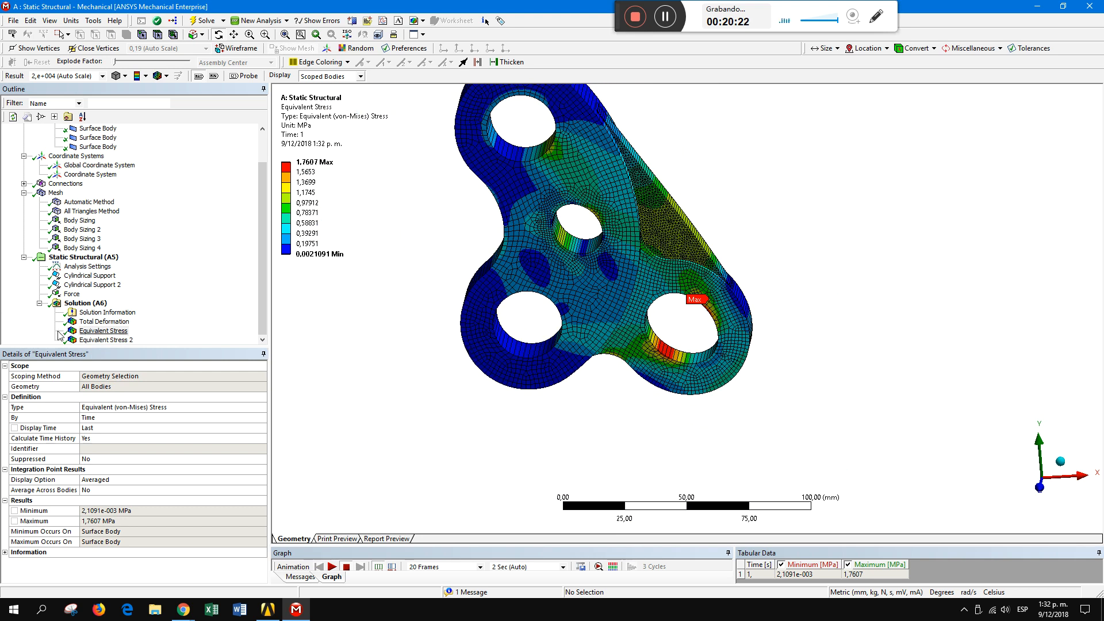
- Examine the total deformation result of the whole bracket from an oblique angle
{"action": "left_click", "coordinate": [106, 323]}
{"action": "scroll", "coordinate": [599, 317], "scroll_direction": "down", "scroll_amount": 1}
{"action": "middle_click_drag", "start_coordinate": [695, 339], "coordinate": [736, 333]}
{"action": "middle_click_drag", "start_coordinate": [614, 291], "coordinate": [627, 305]}
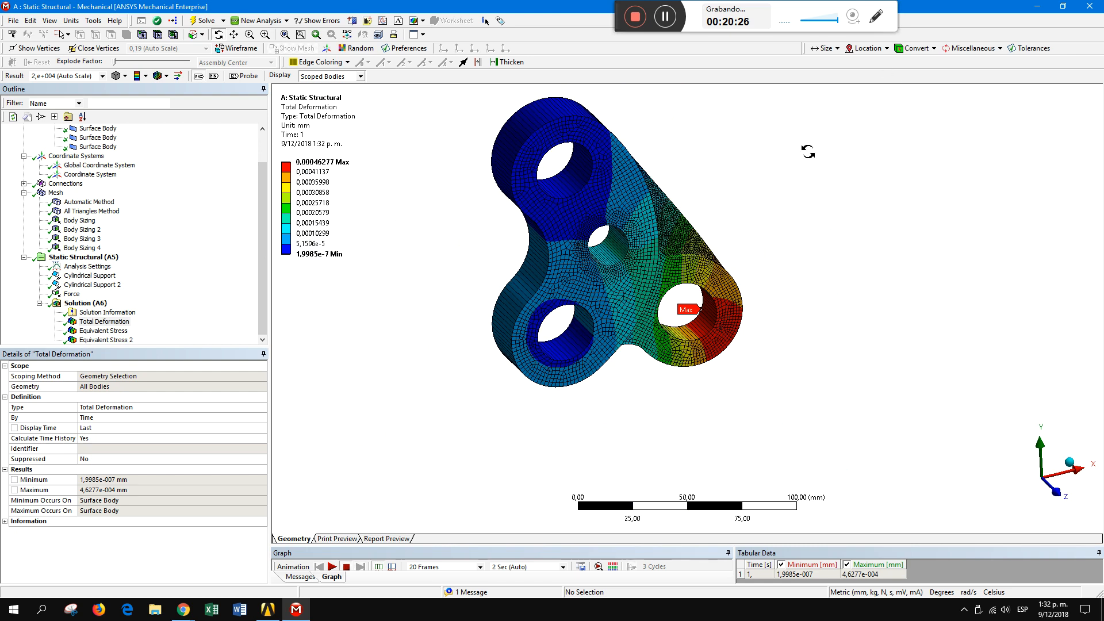
- Compare the whole-bracket equivalent stress with the node-scoped Equivalent Stress 2 result, inspecting the band around the middle hole
{"action": "left_click", "coordinate": [102, 331]}
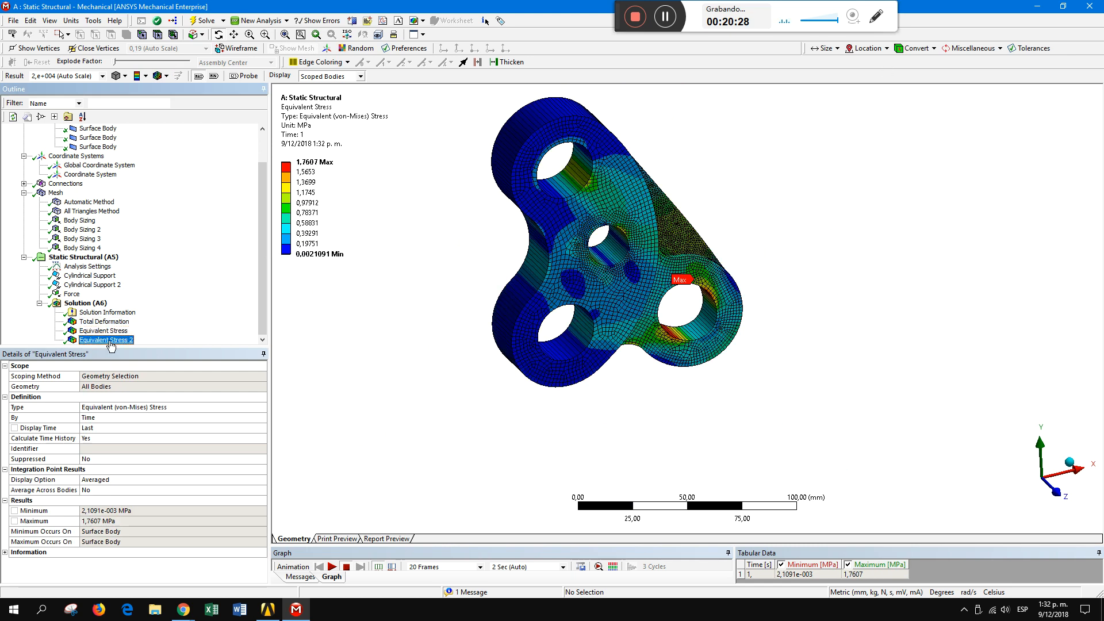
{"action": "left_click", "coordinate": [110, 340]}
{"action": "left_click", "coordinate": [107, 332]}
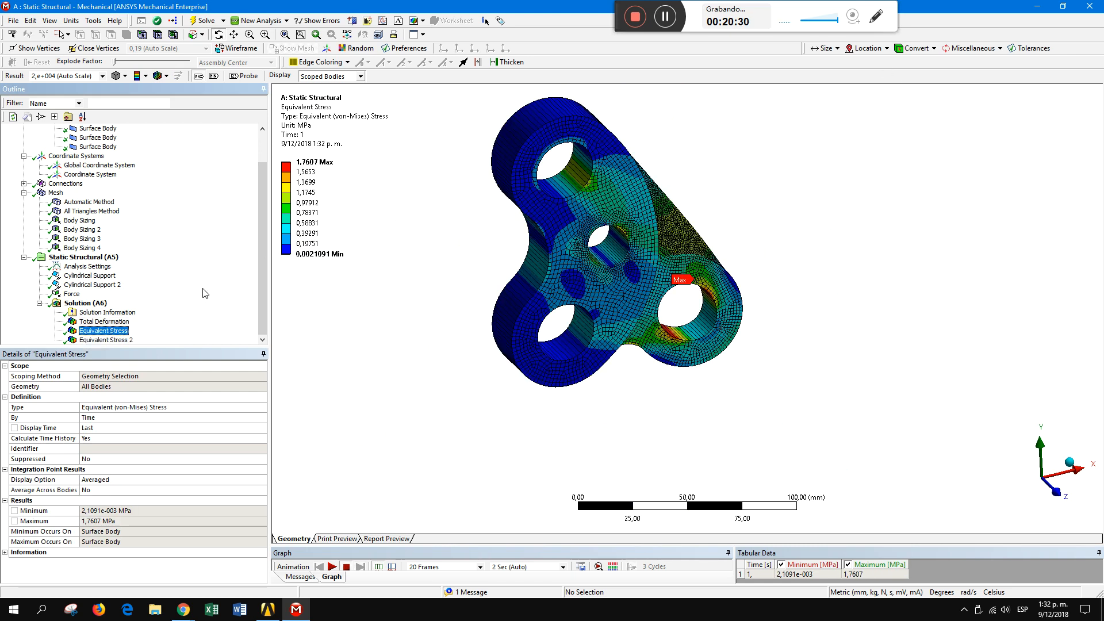
{"action": "left_click", "coordinate": [130, 340]}
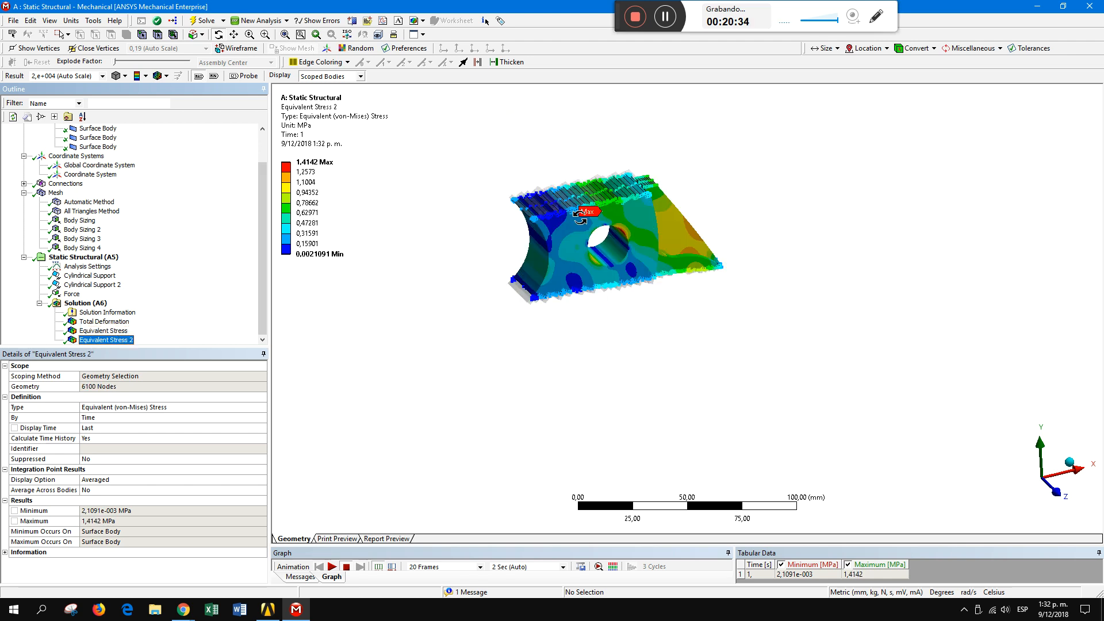
{"action": "left_click_drag", "start_coordinate": [585, 253], "coordinate": [572, 264]}
{"action": "scroll", "coordinate": [469, 308], "scroll_direction": "up", "scroll_amount": 5}
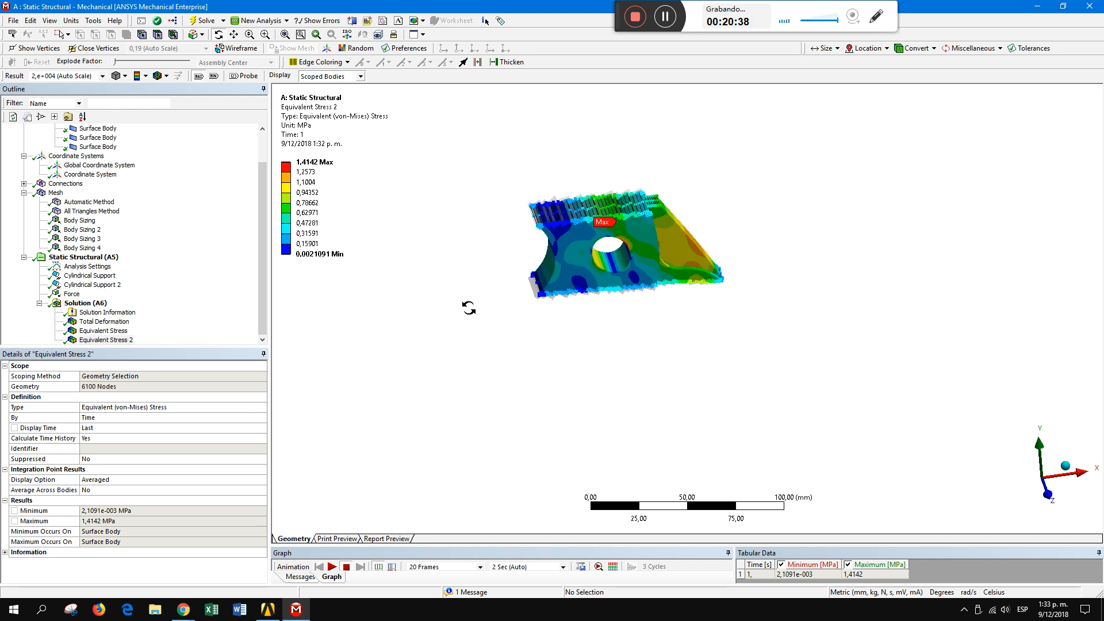
{"action": "left_click_drag", "start_coordinate": [551, 336], "coordinate": [594, 409]}
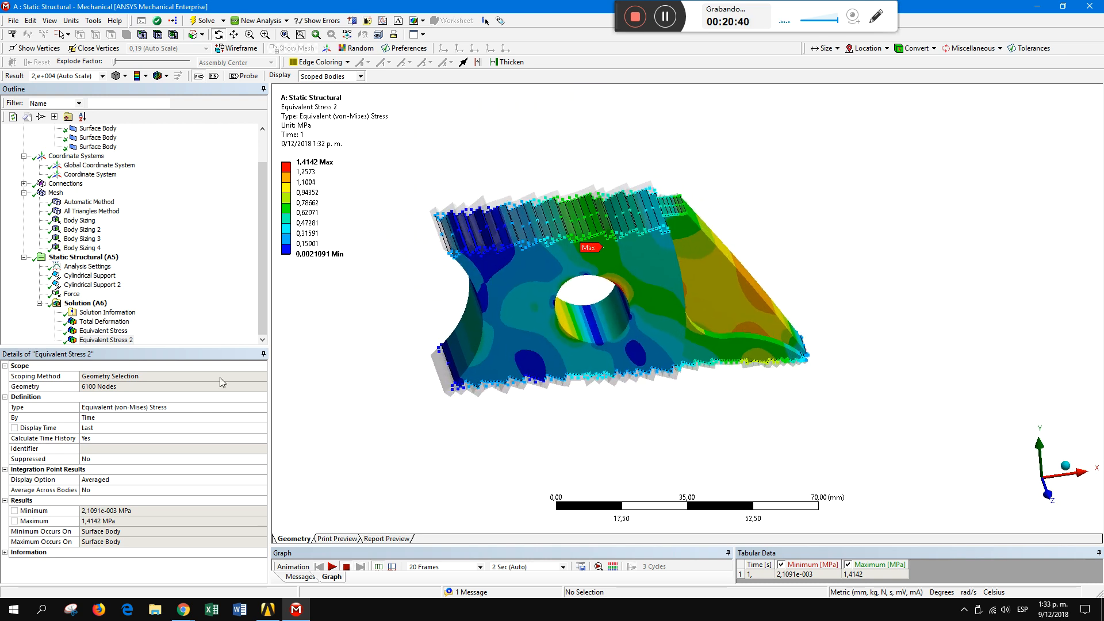
- Review the total deformation and whole-bracket equivalent stress results over the full bracket from several angles
{"action": "left_click", "coordinate": [95, 323]}
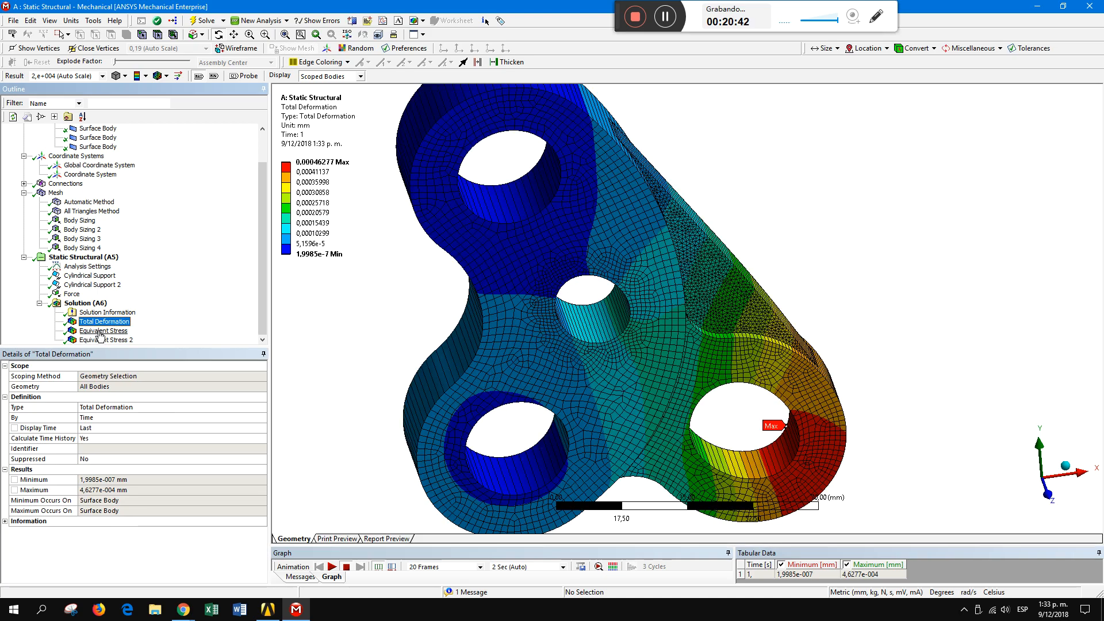
{"action": "left_click_drag", "start_coordinate": [684, 247], "coordinate": [627, 307]}
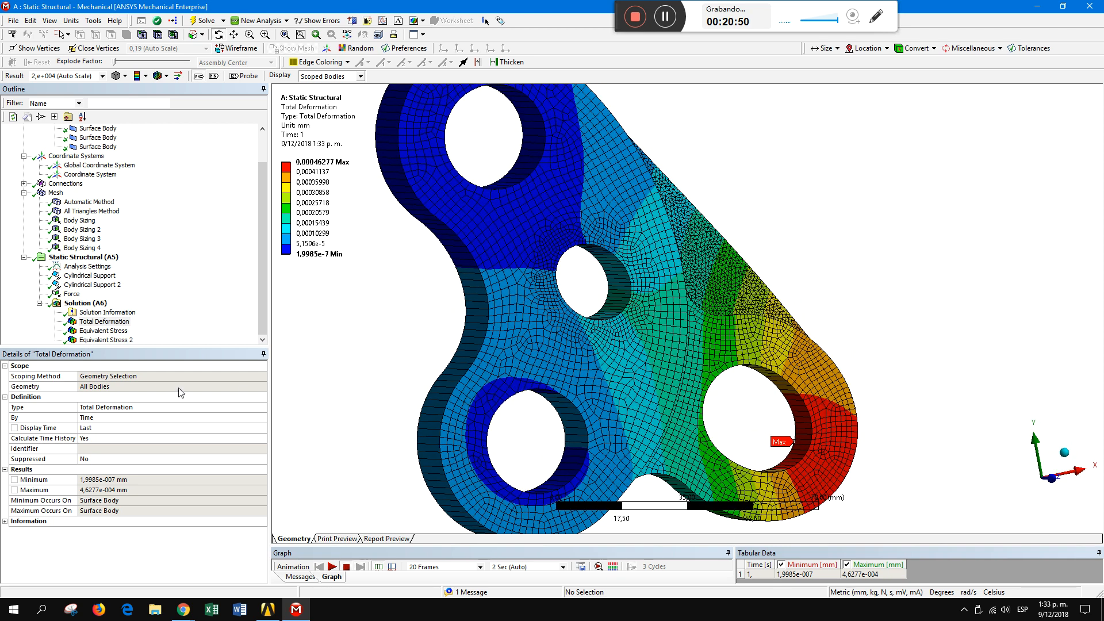
{"action": "left_click", "coordinate": [103, 330]}
{"action": "scroll", "coordinate": [766, 365], "scroll_direction": "down", "scroll_amount": 4}
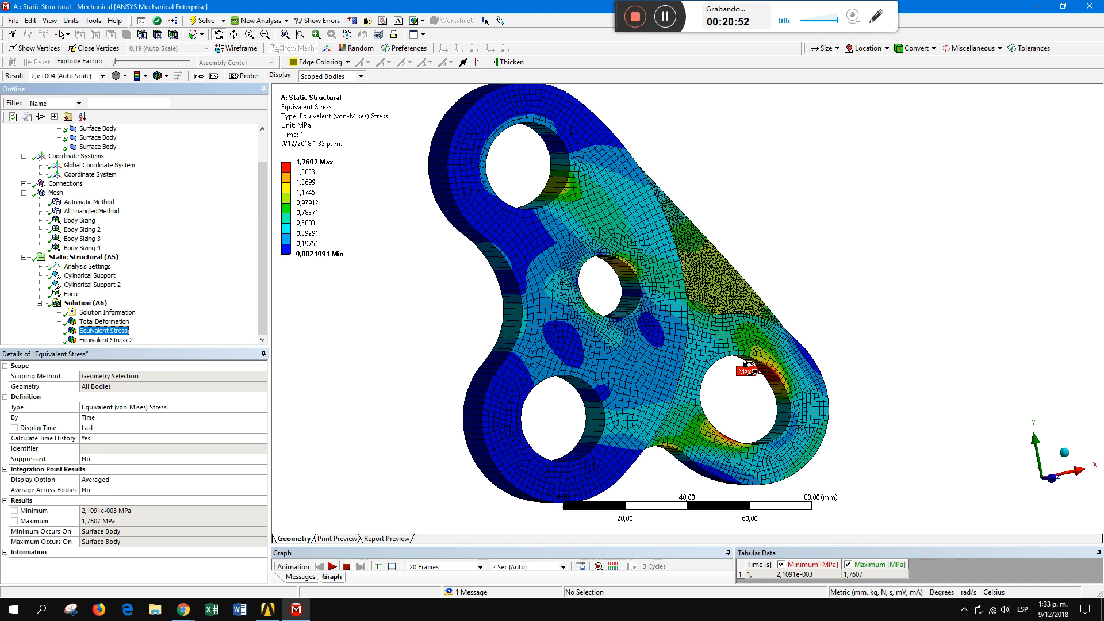
{"action": "mouse_move", "coordinate": [702, 369]}
{"action": "left_mouse_down"}
{"action": "mouse_move", "coordinate": [625, 379]}
{"action": "mouse_move", "coordinate": [663, 391]}
{"action": "mouse_move", "coordinate": [687, 363]}
{"action": "left_mouse_up"}
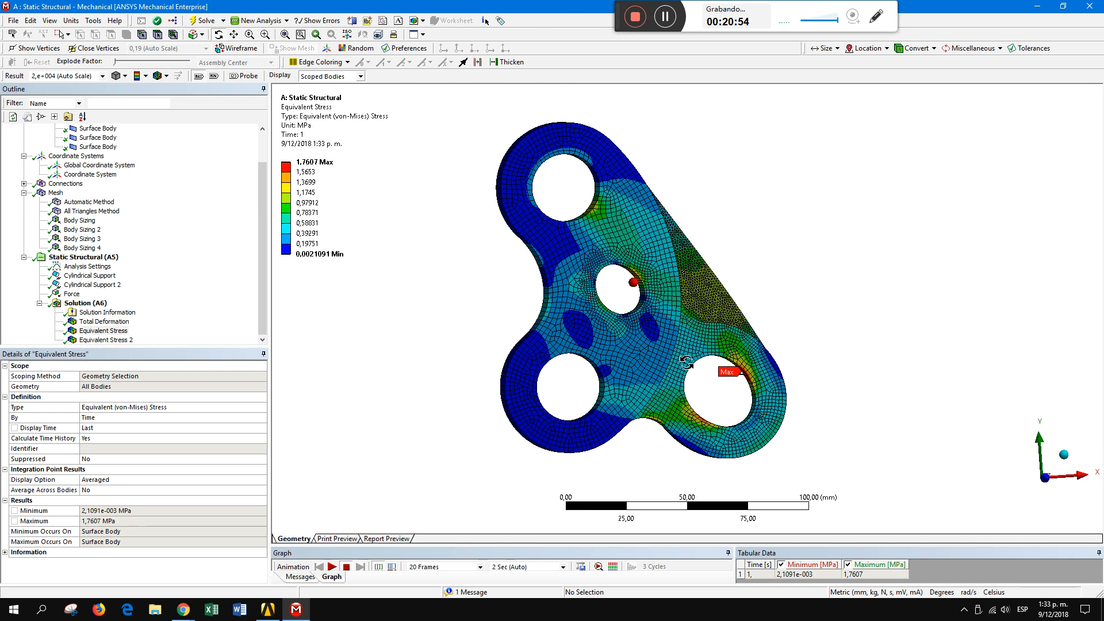
{"action": "left_click_drag", "start_coordinate": [667, 411], "coordinate": [652, 359]}
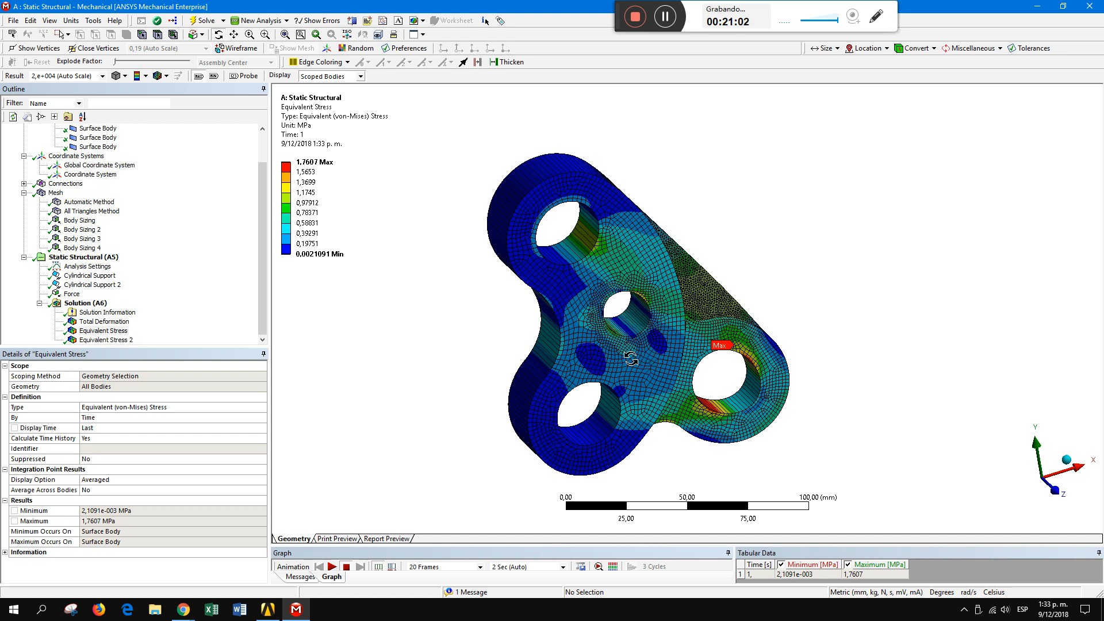